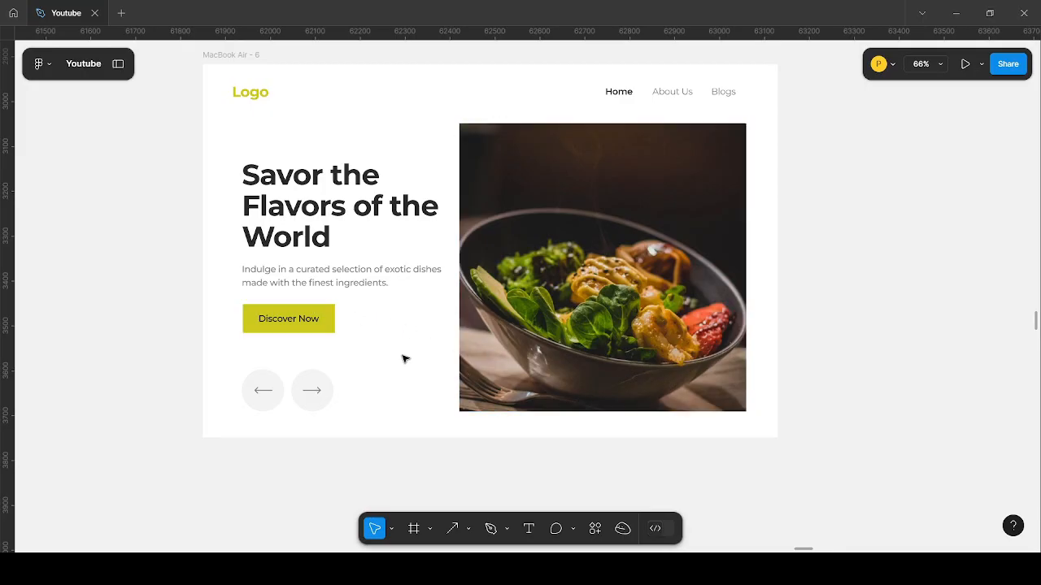
- Examine the landing page design, including its food image and the two arrow buttons
{"action": "scroll", "coordinate": [415, 360], "scroll_direction": "down", "scroll_amount": 1}
{"action": "scroll", "coordinate": [313, 317], "scroll_direction": "down", "scroll_amount": 1}
{"action": "scroll", "coordinate": [304, 400], "scroll_direction": "up", "scroll_amount": 4}
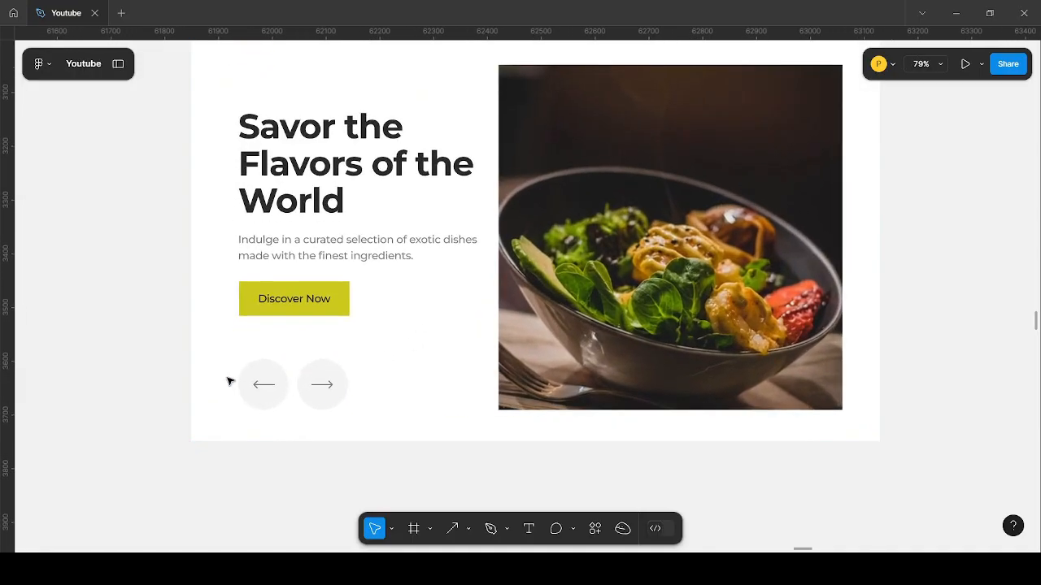
{"action": "scroll", "coordinate": [291, 380], "scroll_direction": "down", "scroll_amount": 3}
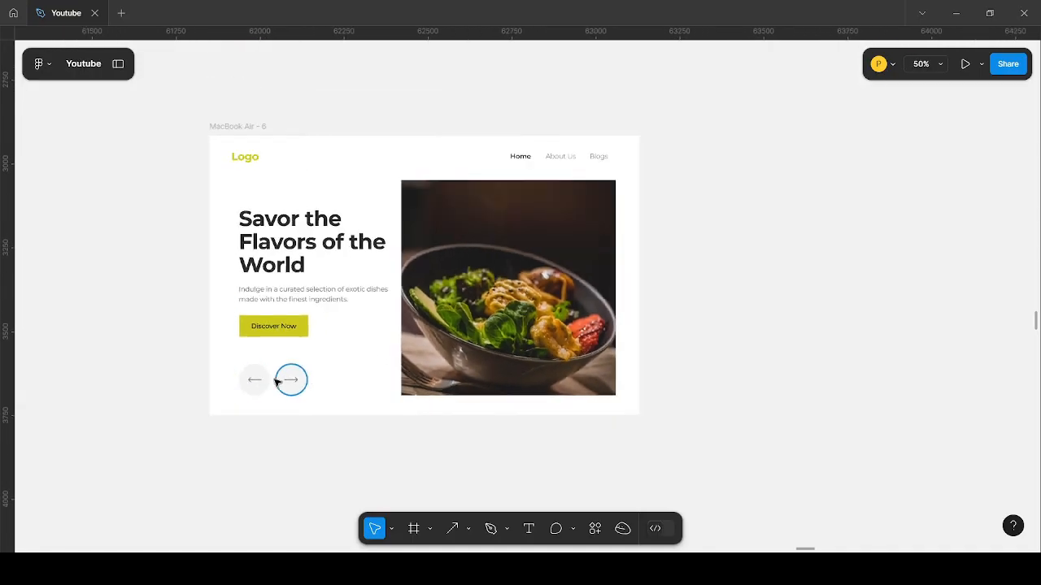
{"action": "scroll", "coordinate": [318, 397], "scroll_direction": "up", "scroll_amount": 1}
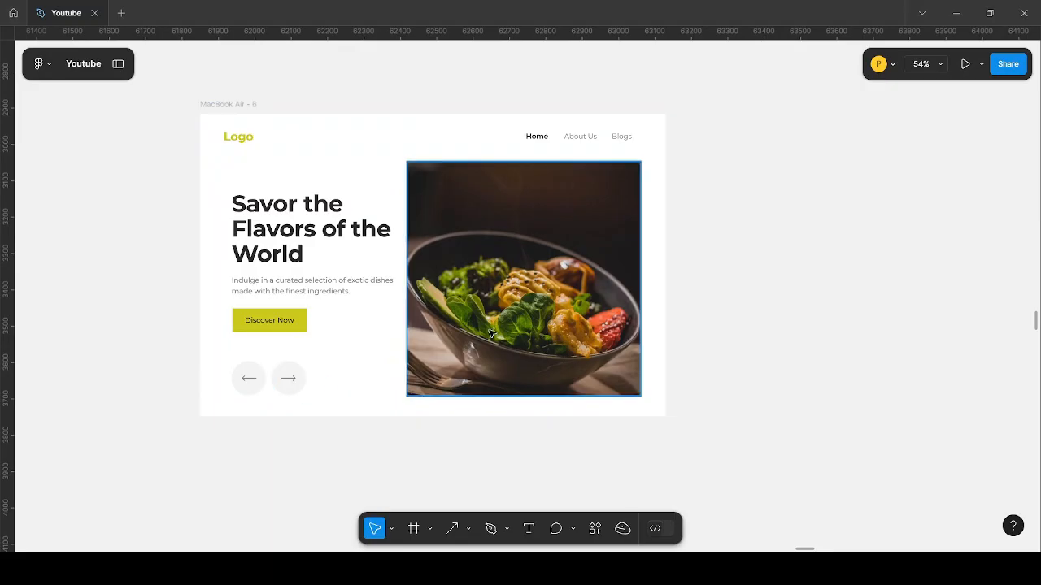
{"action": "scroll", "coordinate": [297, 394], "scroll_direction": "up", "scroll_amount": 2}
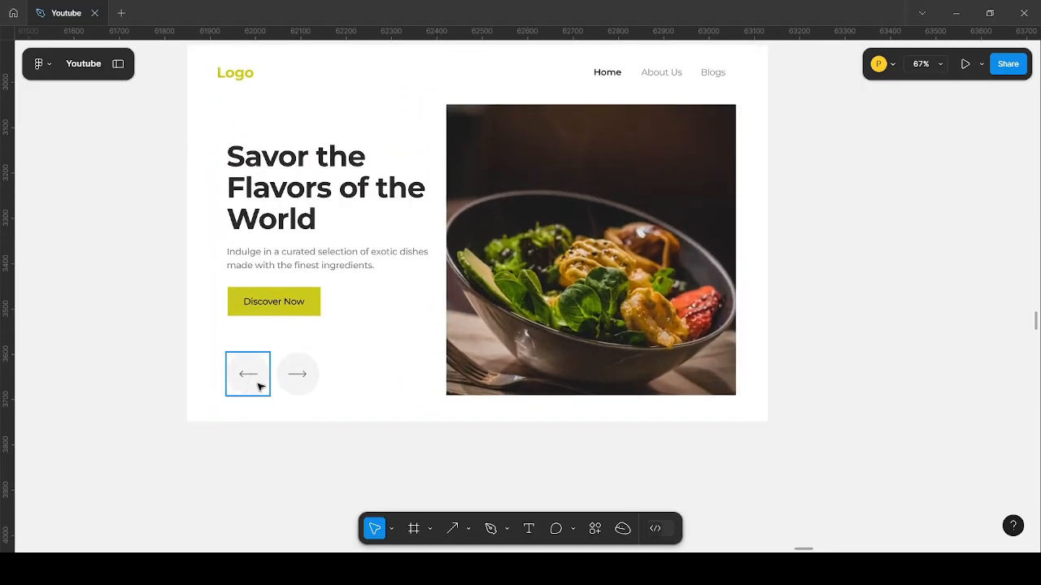
{"action": "scroll", "coordinate": [401, 392], "scroll_direction": "down", "scroll_amount": 3}
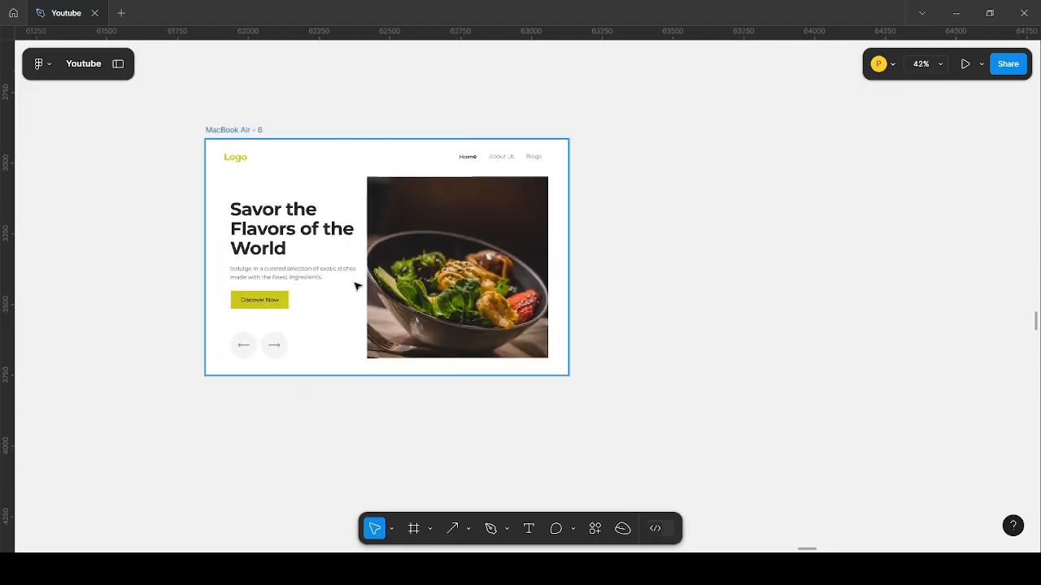
{"action": "scroll", "coordinate": [512, 253], "scroll_direction": "up", "scroll_amount": 1}
{"action": "scroll", "coordinate": [431, 322], "scroll_direction": "up", "scroll_amount": 2}
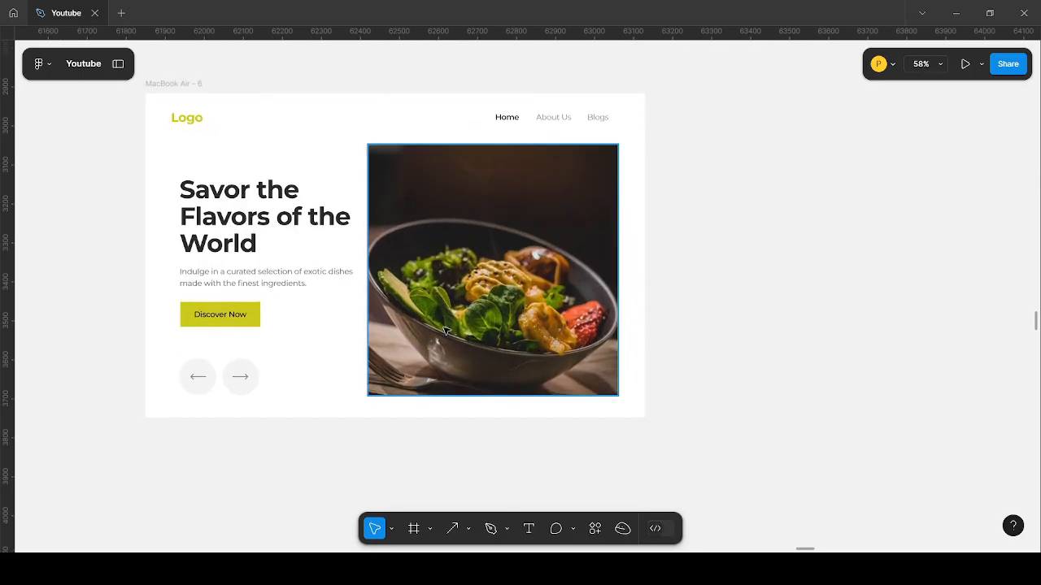
{"action": "scroll", "coordinate": [355, 327], "scroll_direction": "down", "scroll_amount": 1}
{"action": "scroll", "coordinate": [404, 278], "scroll_direction": "up", "scroll_amount": 1}
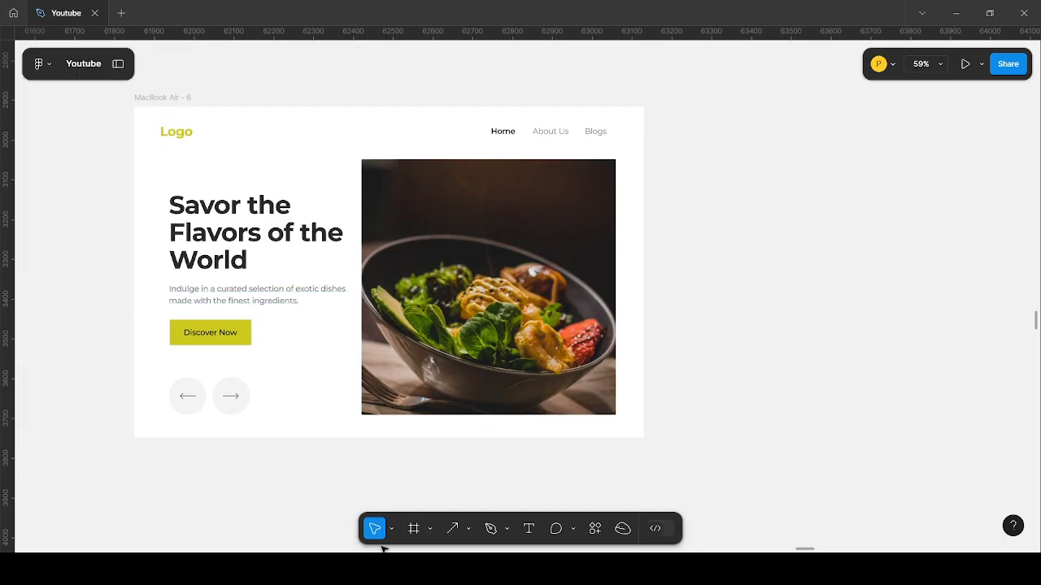
- Draw a frame of about 686 × 676 around the food image on the landing page
{"action": "left_click", "coordinate": [414, 529]}
{"action": "scroll", "coordinate": [336, 158], "scroll_direction": "down", "scroll_amount": 1}
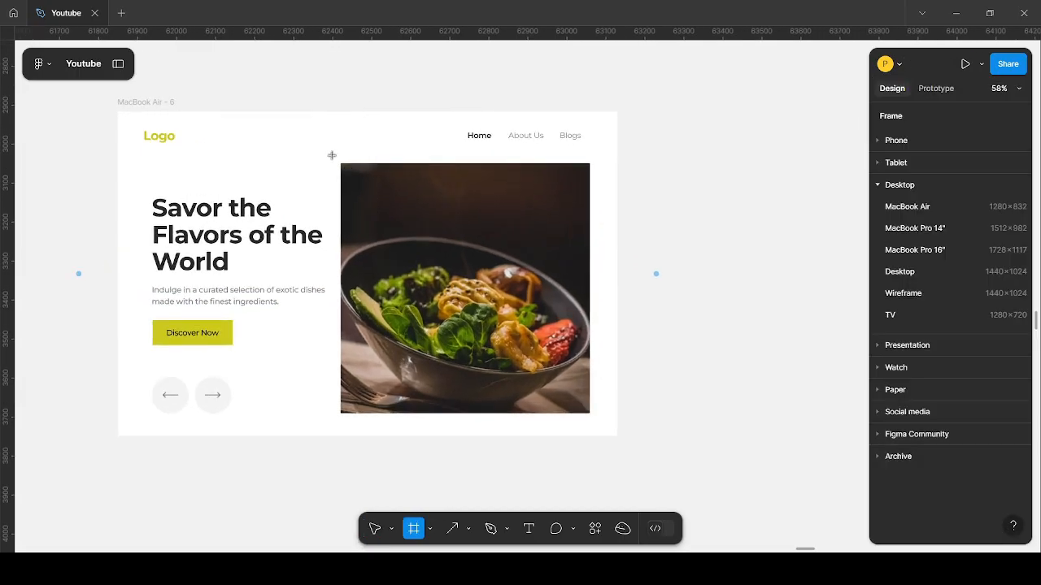
{"action": "mouse_move", "coordinate": [332, 156]}
{"action": "left_mouse_down"}
{"action": "mouse_move", "coordinate": [544, 469]}
{"action": "mouse_move", "coordinate": [617, 427]}
{"action": "mouse_move", "coordinate": [600, 418]}
{"action": "left_mouse_up"}
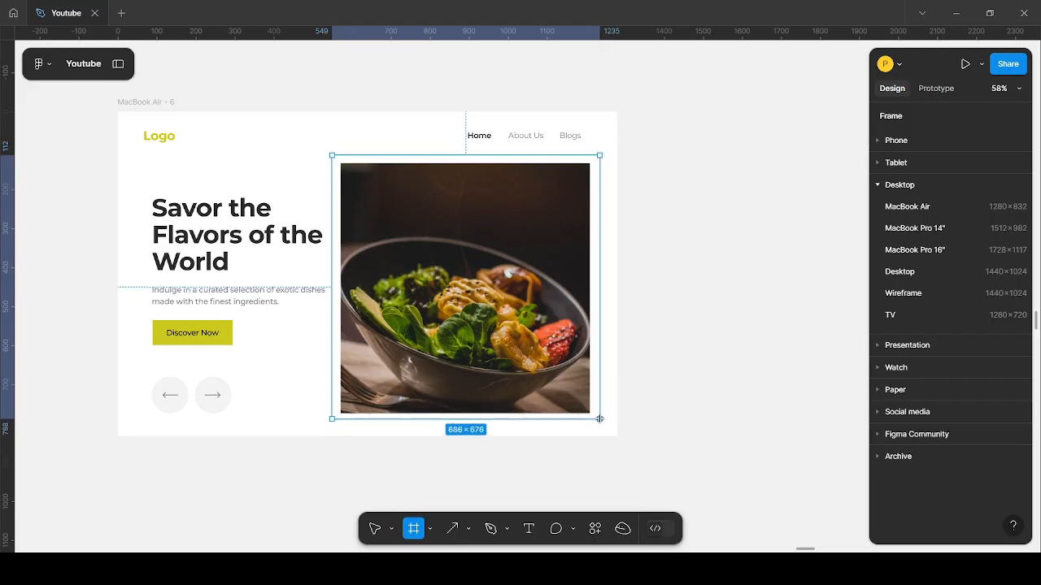
{"action": "left_click_drag", "start_coordinate": [599, 418], "coordinate": [594, 414]}
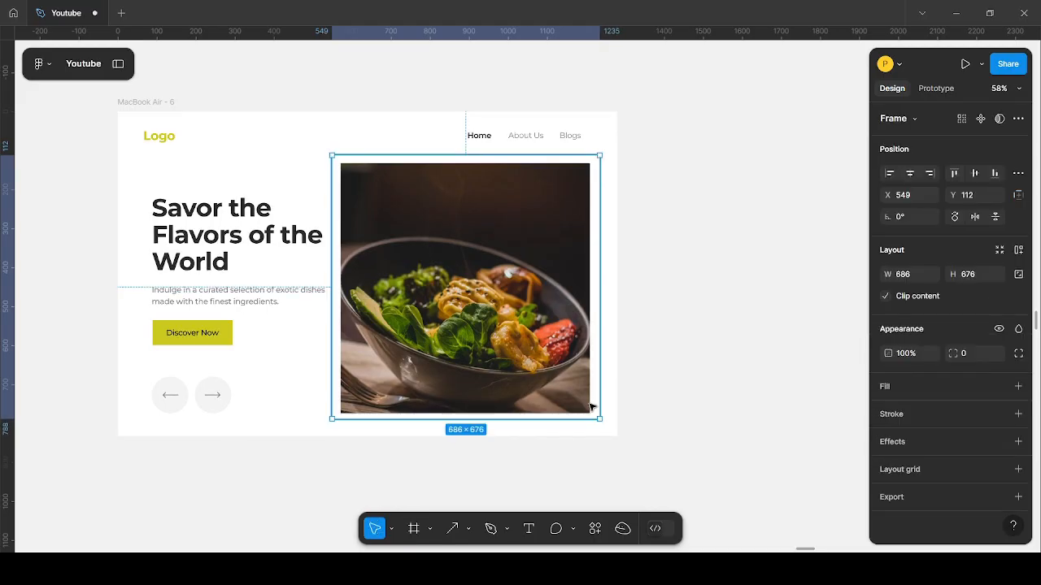
- Move the new frame with the food image off the landing page onto the empty canvas beside it
{"action": "scroll", "coordinate": [604, 343], "scroll_direction": "down", "scroll_amount": 5}
{"action": "left_click_drag", "start_coordinate": [443, 312], "coordinate": [657, 322]}
{"action": "scroll", "coordinate": [372, 285], "scroll_direction": "down", "scroll_amount": 4}
{"action": "key", "text": "shift+2"}
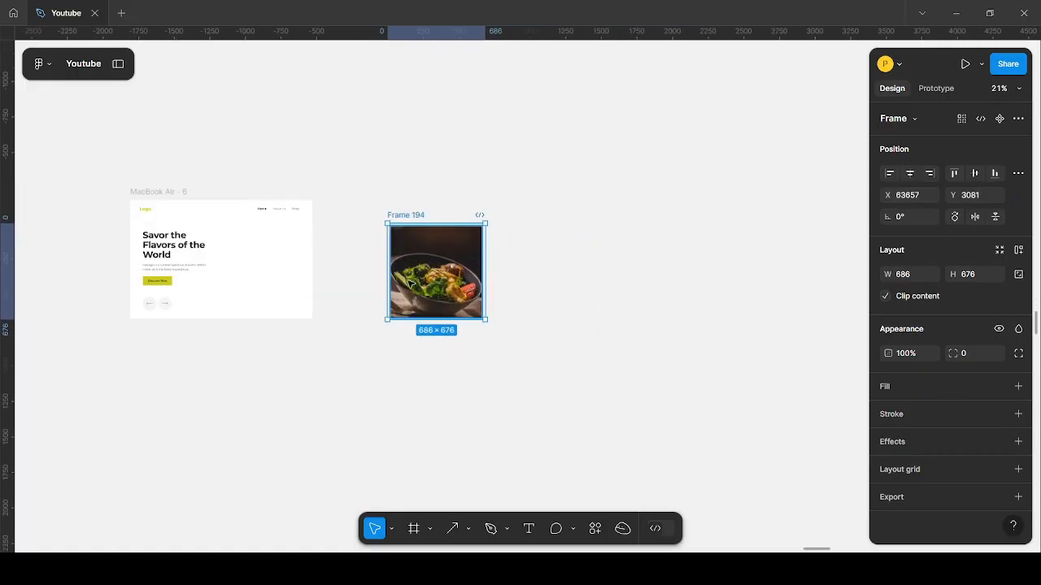
- Add a white FFFFFF fill to the frame around the food image
{"action": "left_click", "coordinate": [879, 388]}
{"action": "scroll", "coordinate": [415, 269], "scroll_direction": "down", "scroll_amount": 3}
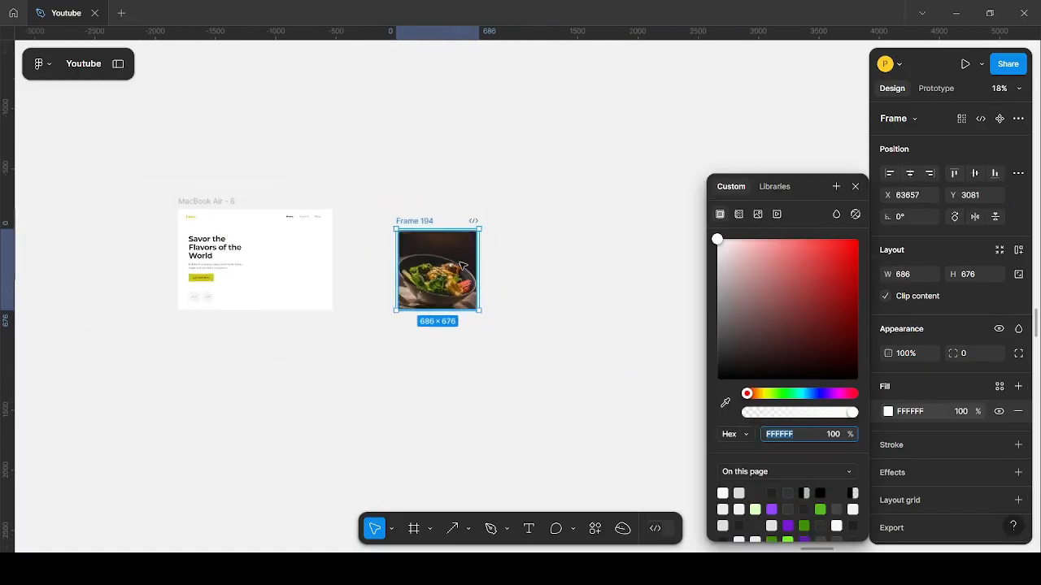
{"action": "scroll", "coordinate": [456, 257], "scroll_direction": "up", "scroll_amount": 3}
{"action": "left_click", "coordinate": [512, 388]}
{"action": "scroll", "coordinate": [379, 201], "scroll_direction": "up", "scroll_amount": 3}
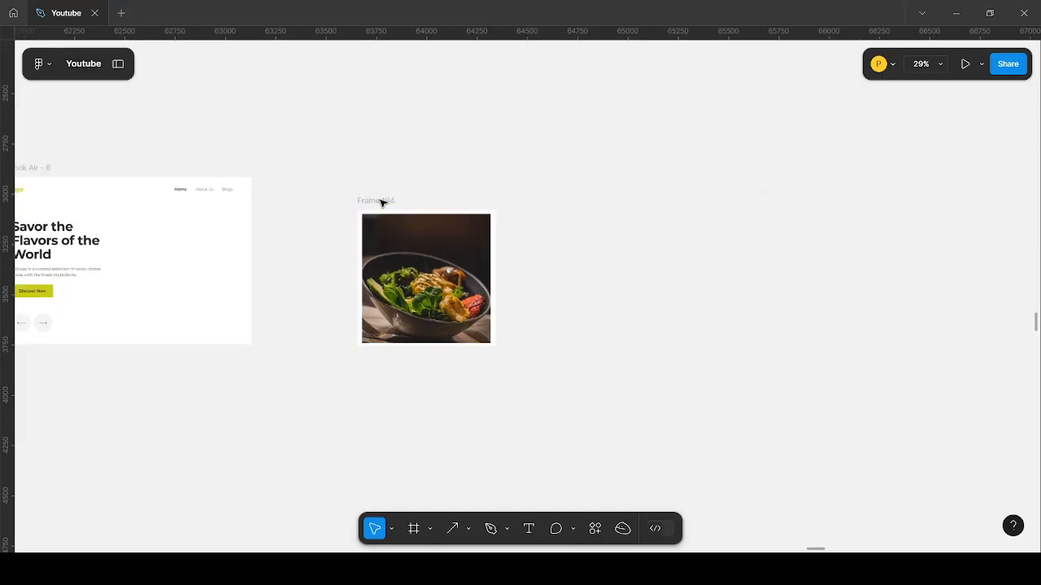
- Move the food image out of the white frame and place it on the empty canvas beside it
{"action": "left_click", "coordinate": [388, 294]}
{"action": "scroll", "coordinate": [388, 294], "scroll_direction": "down", "scroll_amount": 3}
{"action": "scroll", "coordinate": [386, 308], "scroll_direction": "up", "scroll_amount": 2}
{"action": "scroll", "coordinate": [386, 309], "scroll_direction": "down", "scroll_amount": 3}
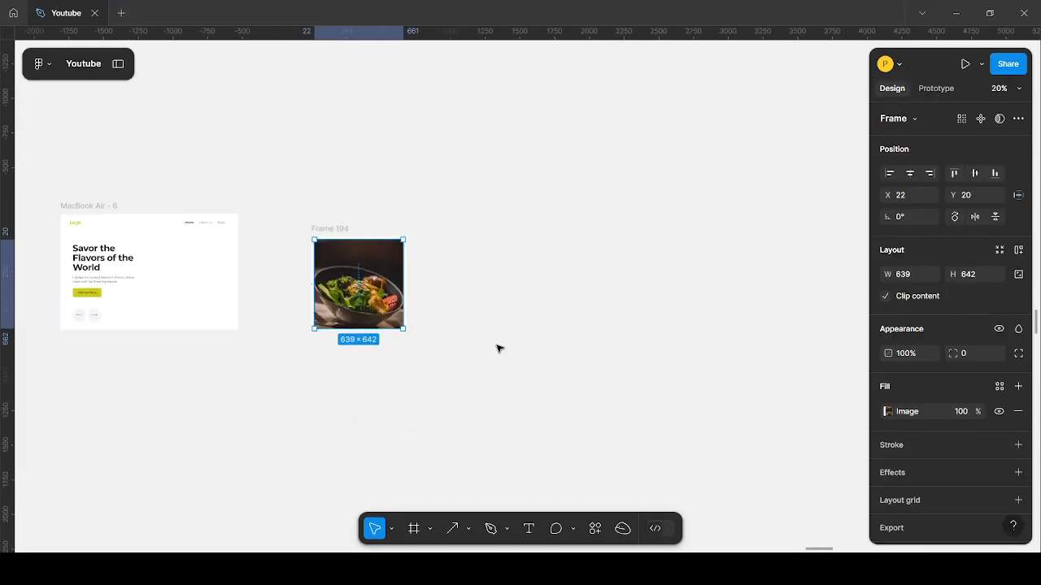
{"action": "scroll", "coordinate": [339, 286], "scroll_direction": "up", "scroll_amount": 2}
{"action": "left_click_drag", "start_coordinate": [383, 315], "coordinate": [574, 323]}
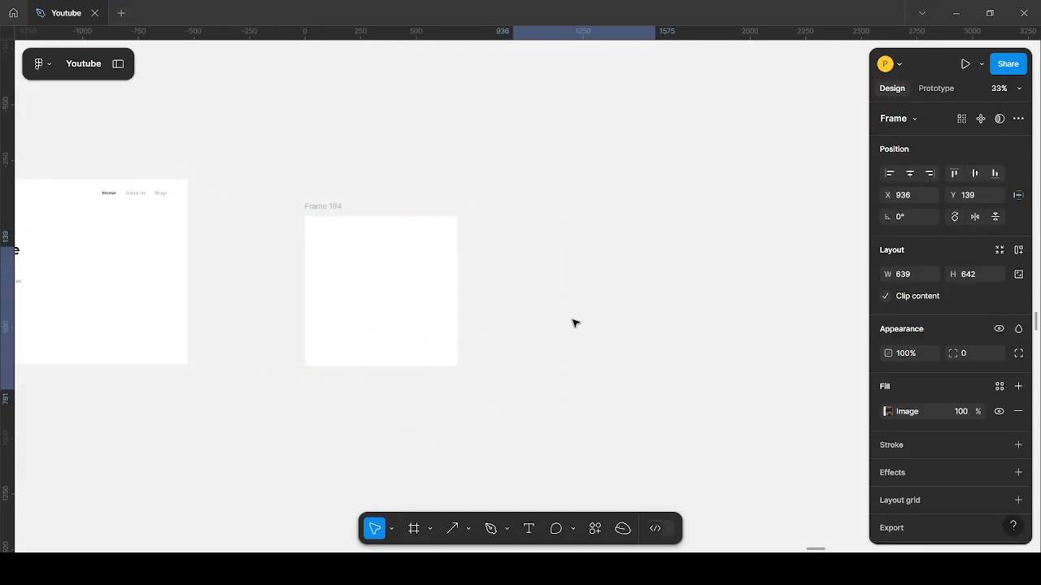
{"action": "scroll", "coordinate": [266, 281], "scroll_direction": "down", "scroll_amount": 1}
{"action": "scroll", "coordinate": [265, 281], "scroll_direction": "right", "scroll_amount": 3}
{"action": "left_click", "coordinate": [582, 352]}
- Duplicate the food image and place the copy flush against the edge of the original
{"action": "left_click", "coordinate": [341, 299]}
{"action": "scroll", "coordinate": [332, 298], "scroll_direction": "up", "scroll_amount": 2}
{"action": "key", "text": "ctrl+d"}
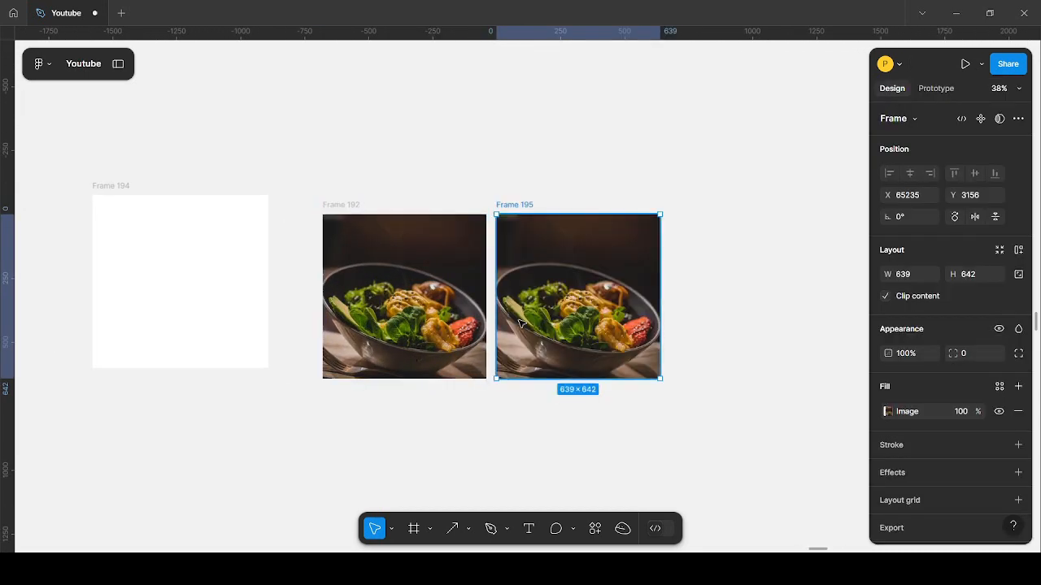
{"action": "scroll", "coordinate": [522, 324], "scroll_direction": "up", "scroll_amount": 2}
{"action": "left_click_drag", "start_coordinate": [540, 311], "coordinate": [527, 309]}
- Duplicate the food image five more times, extending the gapless row
{"action": "scroll", "coordinate": [527, 309], "scroll_direction": "down", "scroll_amount": 2}
{"action": "key", "text": "ctrl+d"}
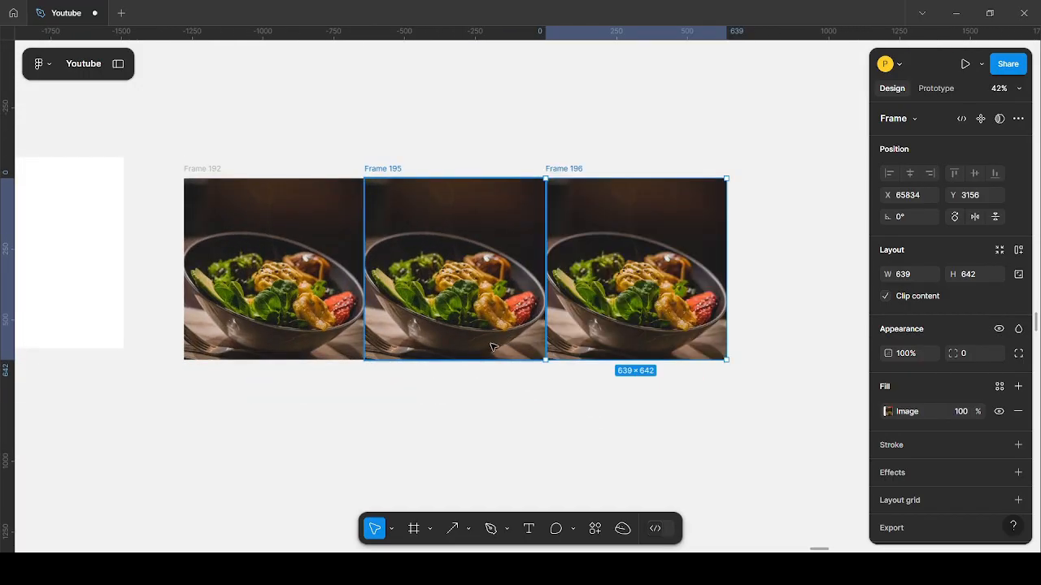
{"action": "key", "text": "ctrl+d"}
{"action": "scroll", "coordinate": [355, 318], "scroll_direction": "down", "scroll_amount": 3}
{"action": "key", "text": "ctrl+d"}
{"action": "key", "text": "ctrl+d"}
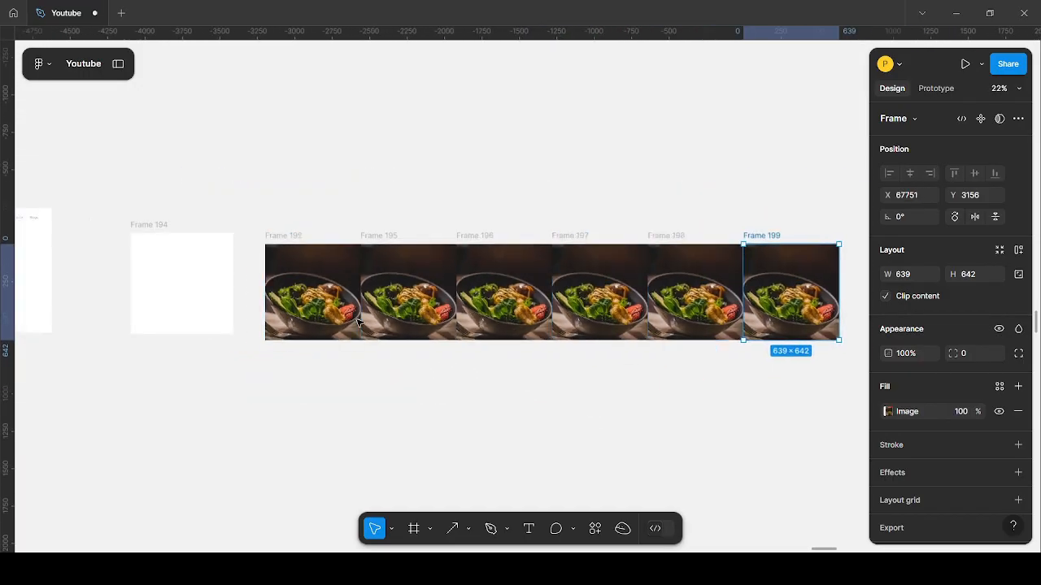
{"action": "key", "text": "ctrl+d"}
{"action": "scroll", "coordinate": [357, 321], "scroll_direction": "down", "scroll_amount": 4}
{"action": "scroll", "coordinate": [301, 272], "scroll_direction": "up", "scroll_amount": 4}
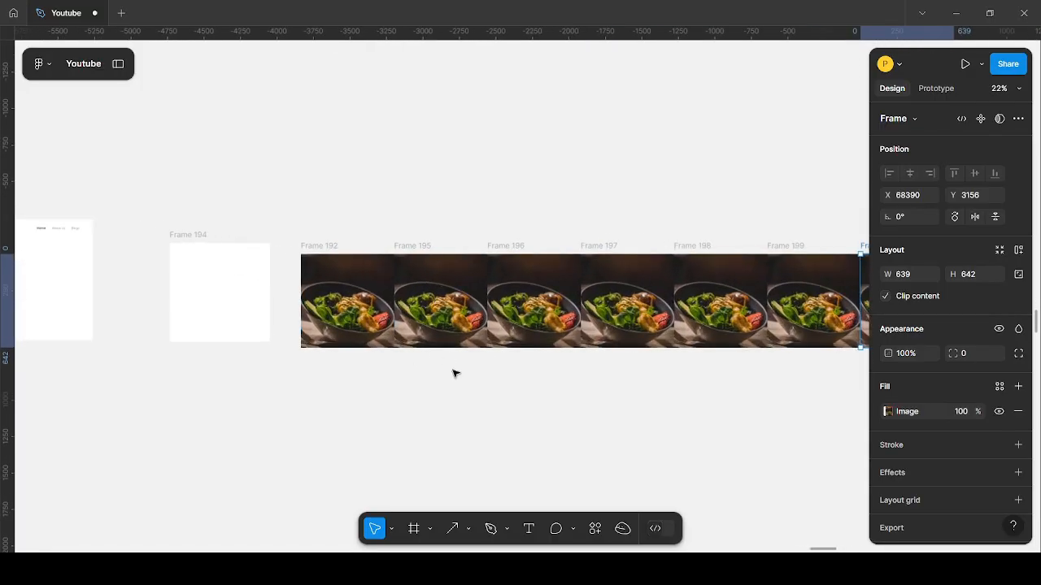
- Select the second food image in the row and run the Pexels plugin on it
{"action": "left_click", "coordinate": [279, 347]}
{"action": "scroll", "coordinate": [379, 357], "scroll_direction": "right", "scroll_amount": 1}
{"action": "scroll", "coordinate": [379, 357], "scroll_direction": "up", "scroll_amount": 3}
{"action": "left_click", "coordinate": [495, 348]}
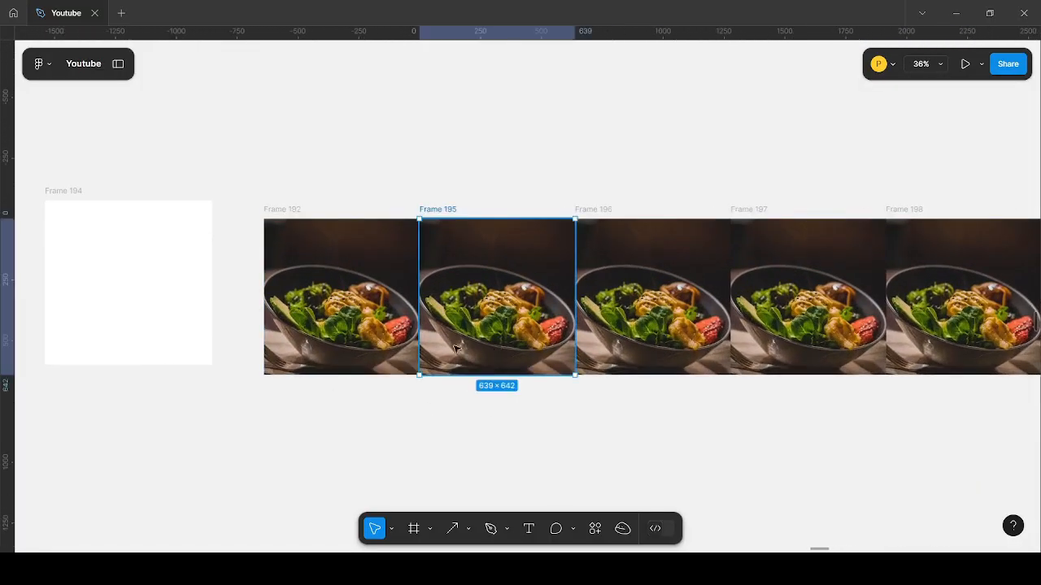
{"action": "scroll", "coordinate": [423, 333], "scroll_direction": "down", "scroll_amount": 3}
{"action": "scroll", "coordinate": [422, 332], "scroll_direction": "up", "scroll_amount": 4}
{"action": "scroll", "coordinate": [423, 325], "scroll_direction": "down", "scroll_amount": 2}
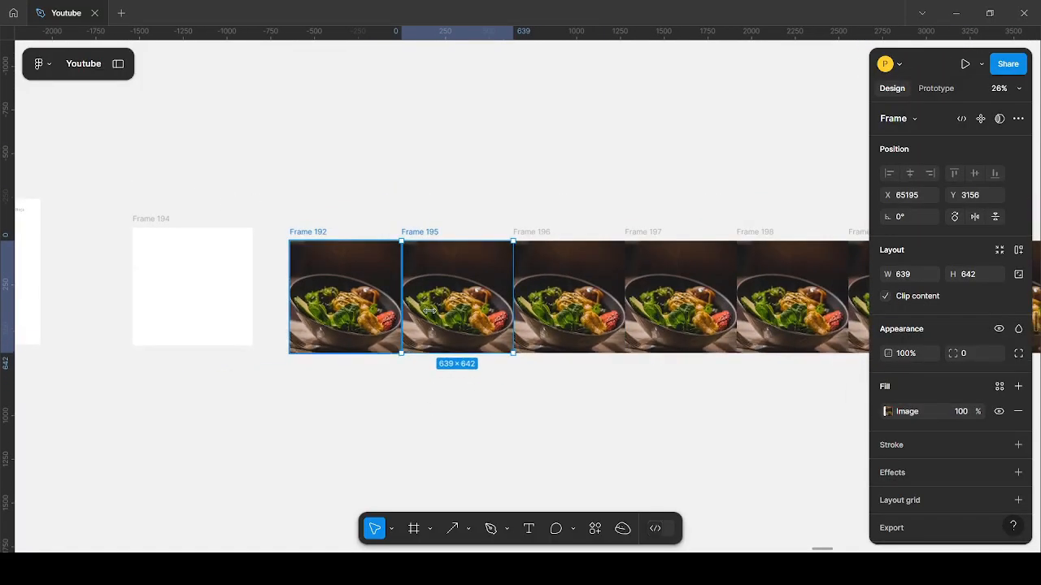
{"action": "scroll", "coordinate": [425, 317], "scroll_direction": "up", "scroll_amount": 2}
{"action": "right_click", "coordinate": [465, 317]}
{"action": "mouse_move", "coordinate": [537, 391]}
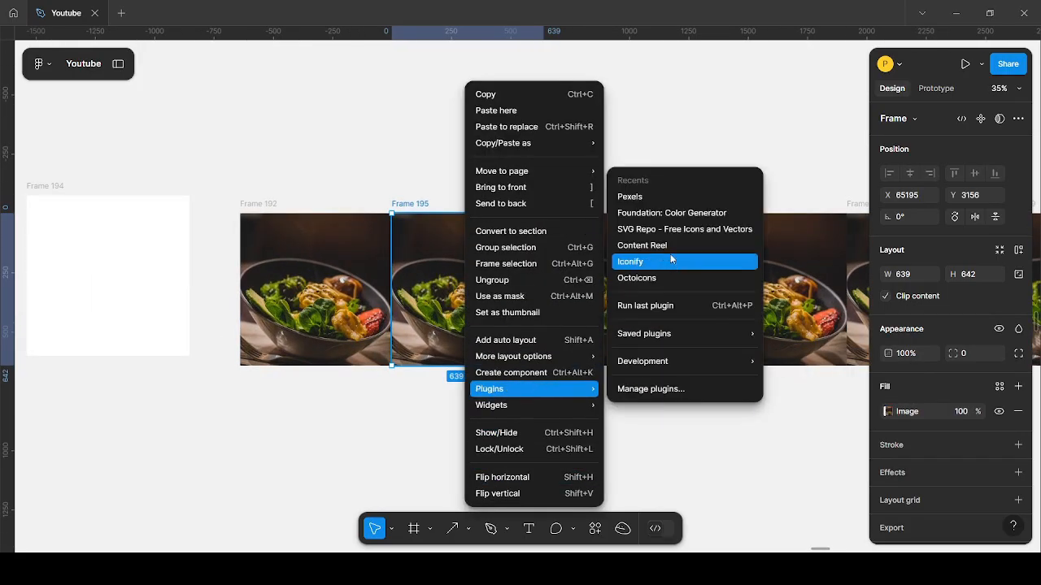
{"action": "left_click", "coordinate": [650, 203]}
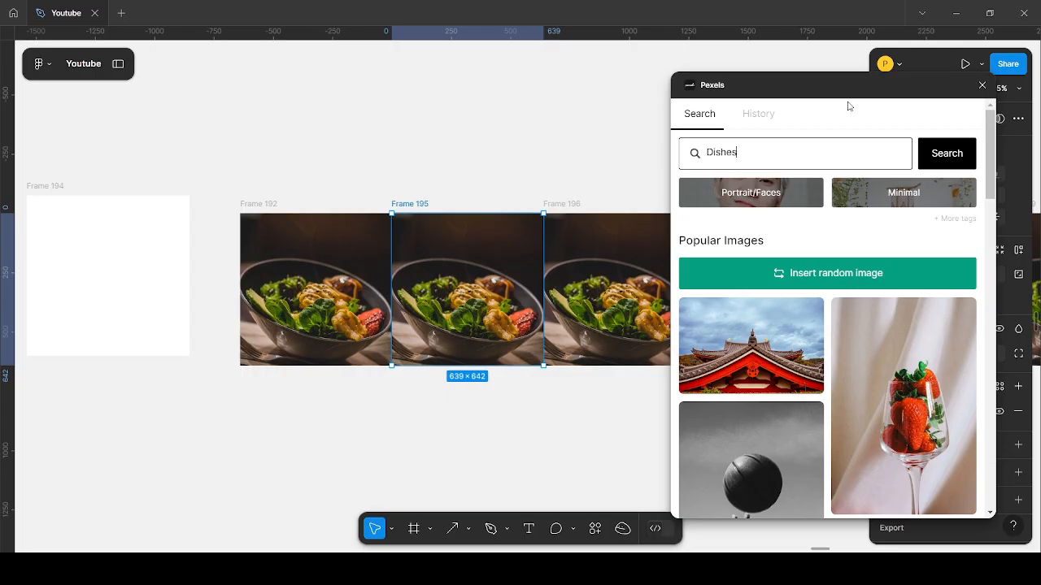
- Search Pexels for "Dishes" and insert the fried egg and spring roll bowl photo into the second image
{"action": "key", "text": "Return"}
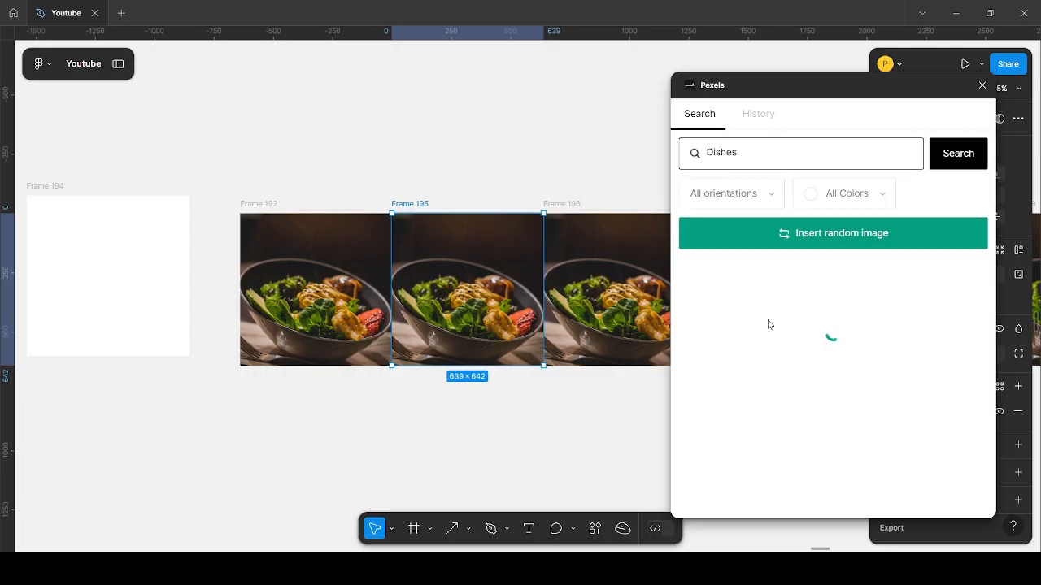
{"action": "scroll", "coordinate": [800, 393], "scroll_direction": "down", "scroll_amount": 3}
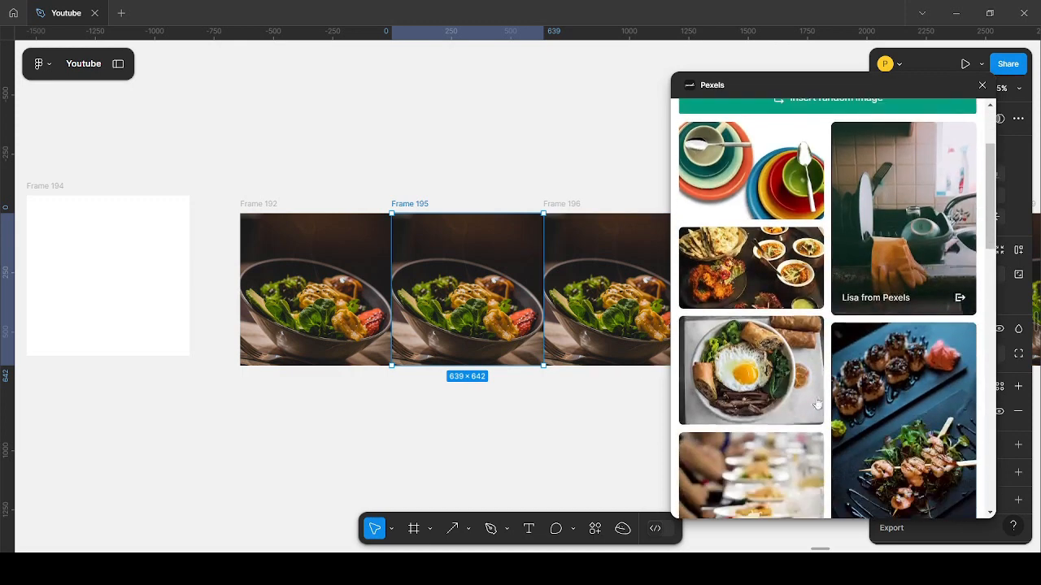
{"action": "scroll", "coordinate": [800, 393], "scroll_direction": "down", "scroll_amount": 3}
{"action": "left_click", "coordinate": [771, 253]}
{"action": "scroll", "coordinate": [215, 283], "scroll_direction": "down", "scroll_amount": 3}
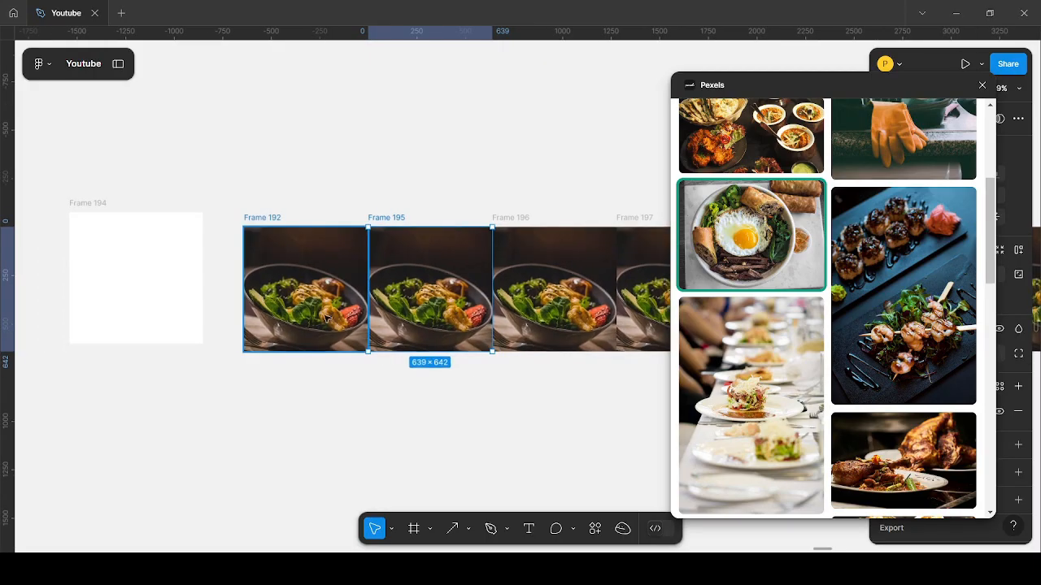
{"action": "scroll", "coordinate": [334, 289], "scroll_direction": "up", "scroll_amount": 3}
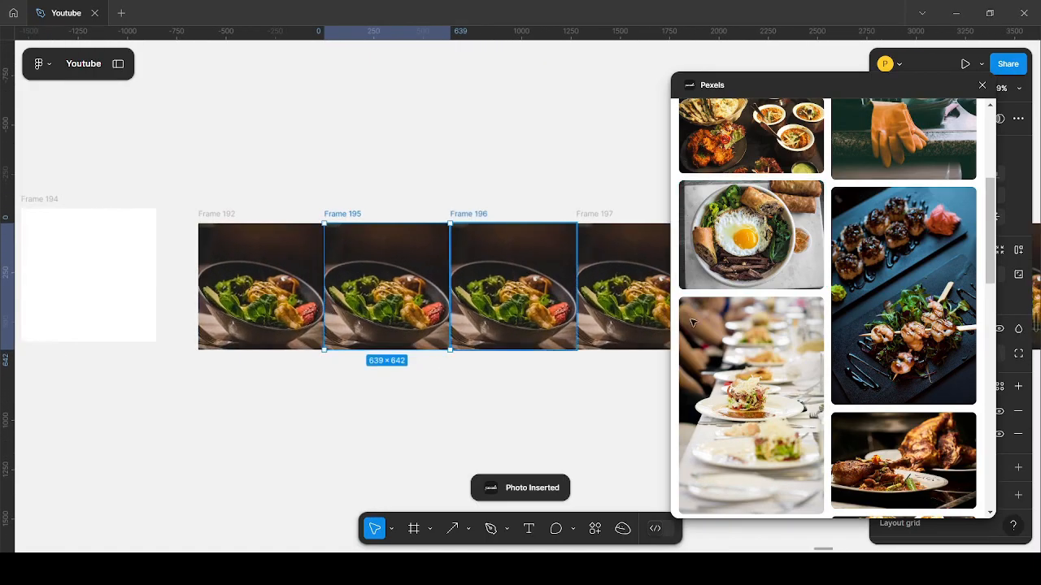
{"action": "scroll", "coordinate": [254, 287], "scroll_direction": "down", "scroll_amount": 3}
{"action": "scroll", "coordinate": [349, 288], "scroll_direction": "up", "scroll_amount": 3}
- Select the third image in the row and browse the "Dishes" results for a suitable replacement photo
{"action": "left_click", "coordinate": [440, 299]}
{"action": "scroll", "coordinate": [439, 300], "scroll_direction": "up", "scroll_amount": 3}
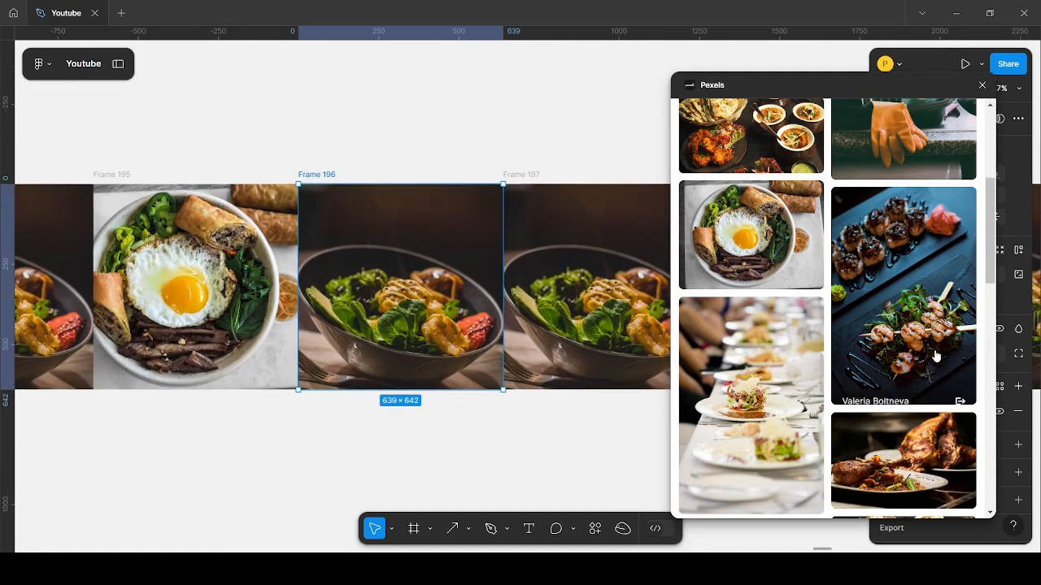
{"action": "scroll", "coordinate": [780, 417], "scroll_direction": "down", "scroll_amount": 4}
{"action": "scroll", "coordinate": [781, 416], "scroll_direction": "down", "scroll_amount": 5}
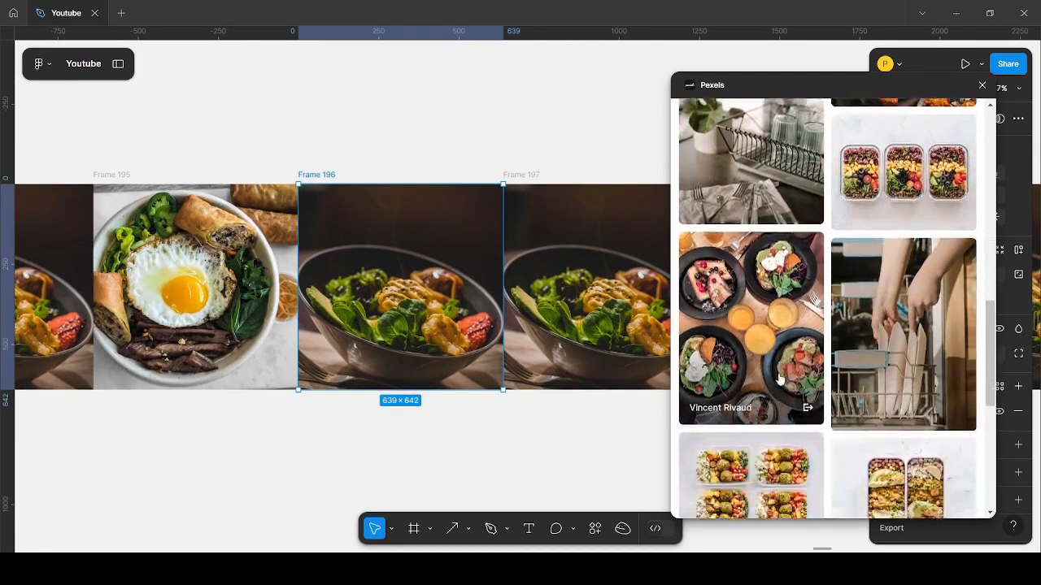
{"action": "scroll", "coordinate": [801, 388], "scroll_direction": "down", "scroll_amount": 4}
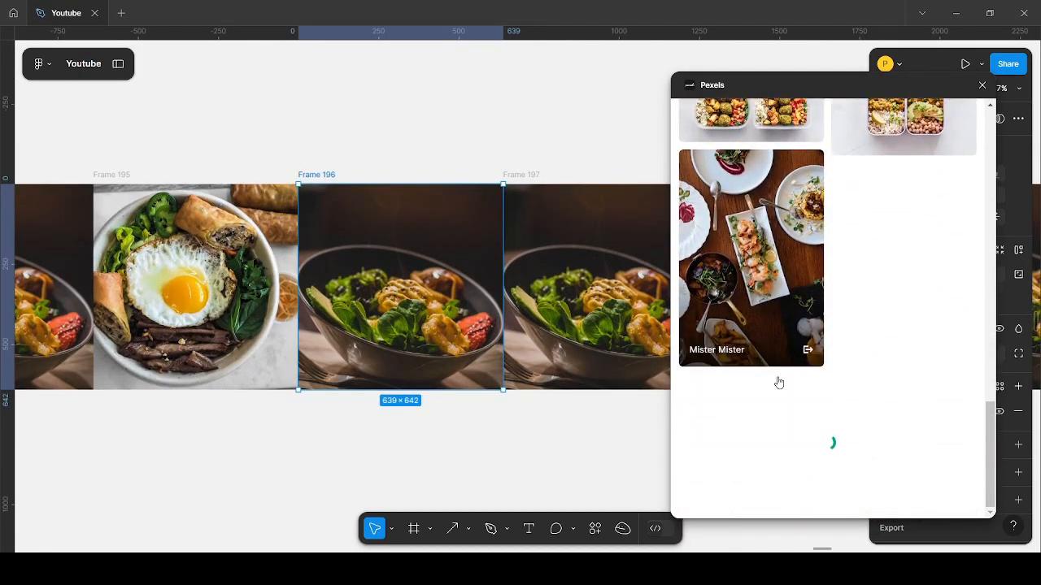
{"action": "scroll", "coordinate": [833, 383], "scroll_direction": "down", "scroll_amount": 4}
{"action": "scroll", "coordinate": [831, 382], "scroll_direction": "down", "scroll_amount": 6}
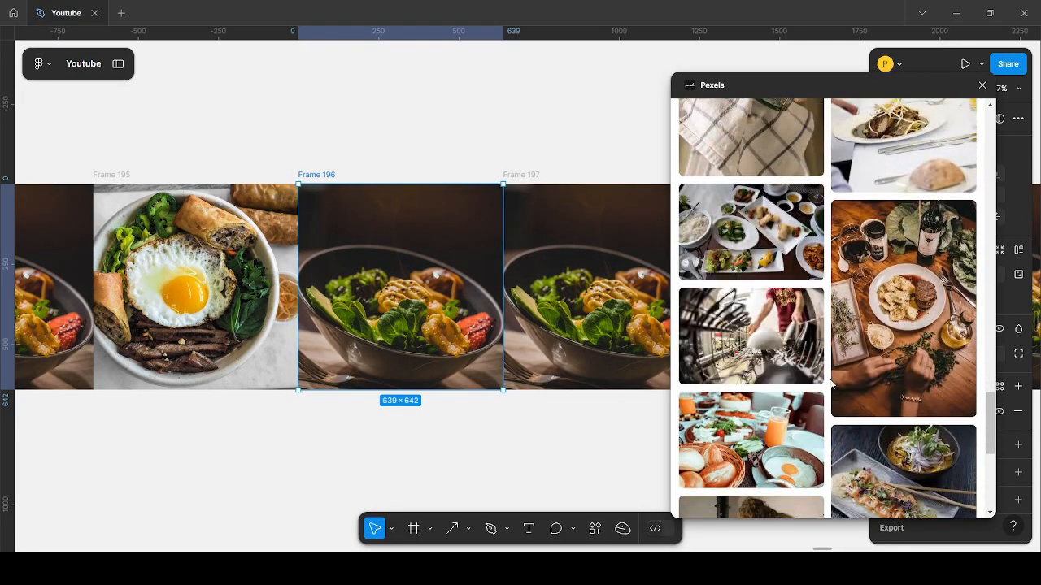
{"action": "scroll", "coordinate": [813, 370], "scroll_direction": "down", "scroll_amount": 3}
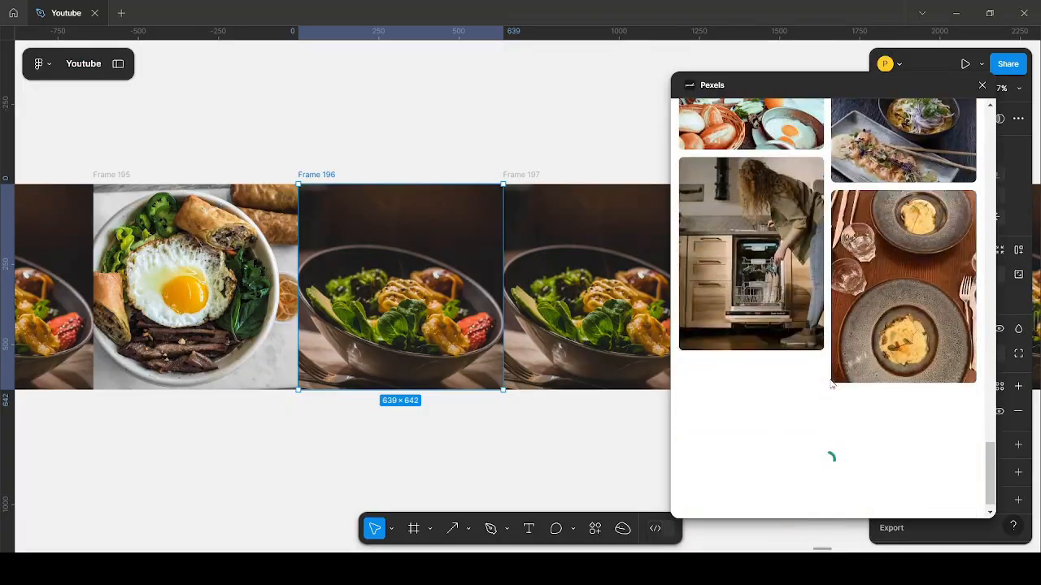
{"action": "scroll", "coordinate": [800, 359], "scroll_direction": "down", "scroll_amount": 7}
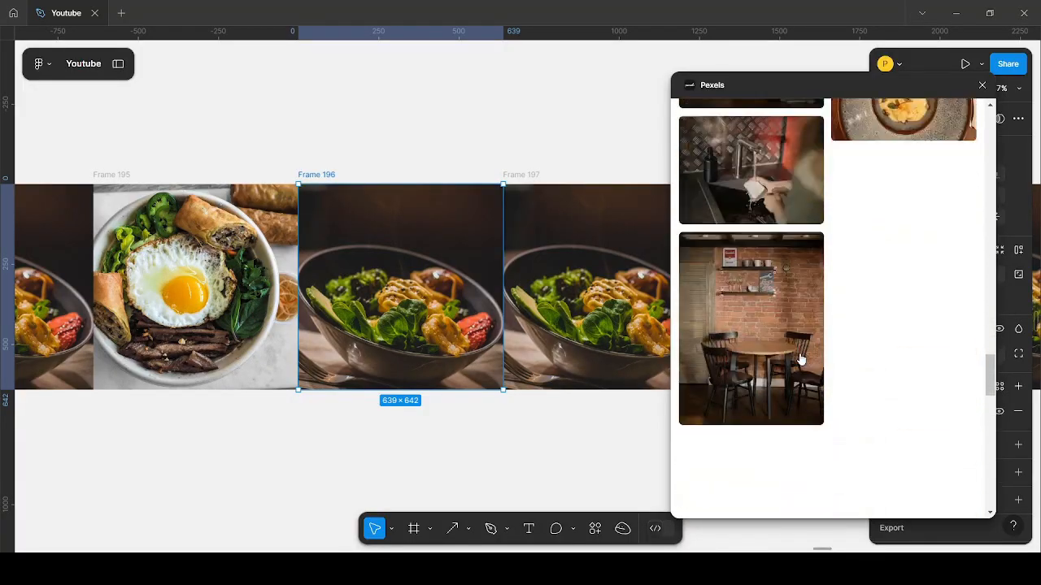
{"action": "scroll", "coordinate": [801, 360], "scroll_direction": "up", "scroll_amount": 8}
{"action": "scroll", "coordinate": [783, 282], "scroll_direction": "up", "scroll_amount": 15}
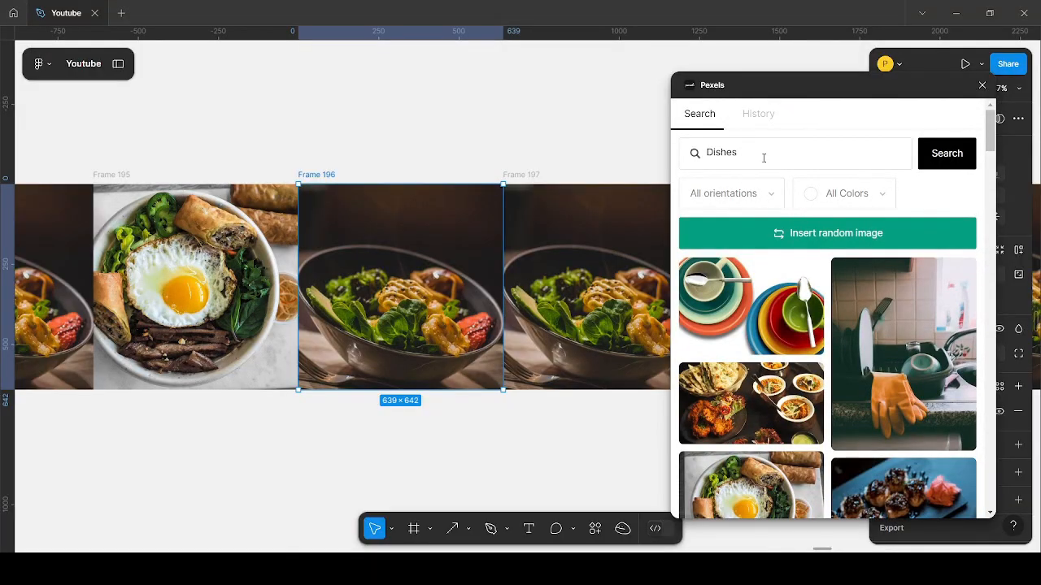
- Search Pexels for "food" and insert the red noodle soup bowl photo into the third image of the row
{"action": "type", "text": "ood"}
{"action": "key", "text": "Return"}
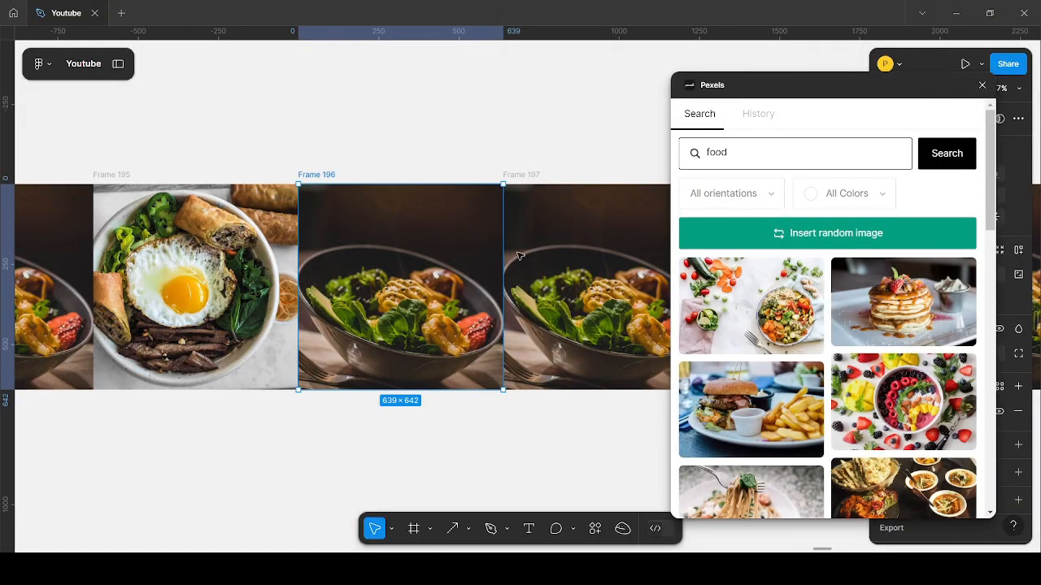
{"action": "scroll", "coordinate": [836, 378], "scroll_direction": "down", "scroll_amount": 1}
{"action": "scroll", "coordinate": [835, 378], "scroll_direction": "down", "scroll_amount": 5}
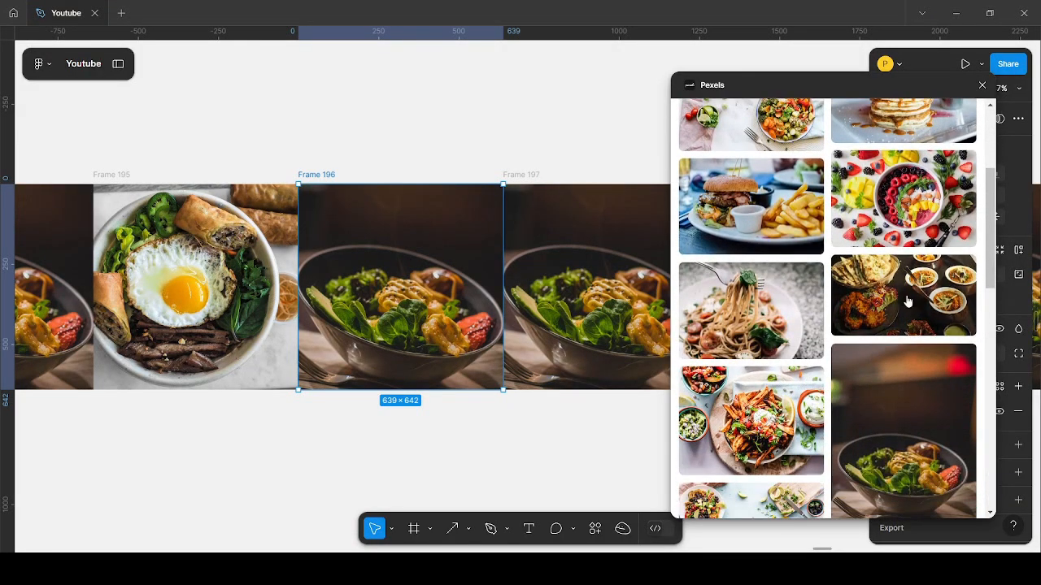
{"action": "scroll", "coordinate": [866, 309], "scroll_direction": "down", "scroll_amount": 7}
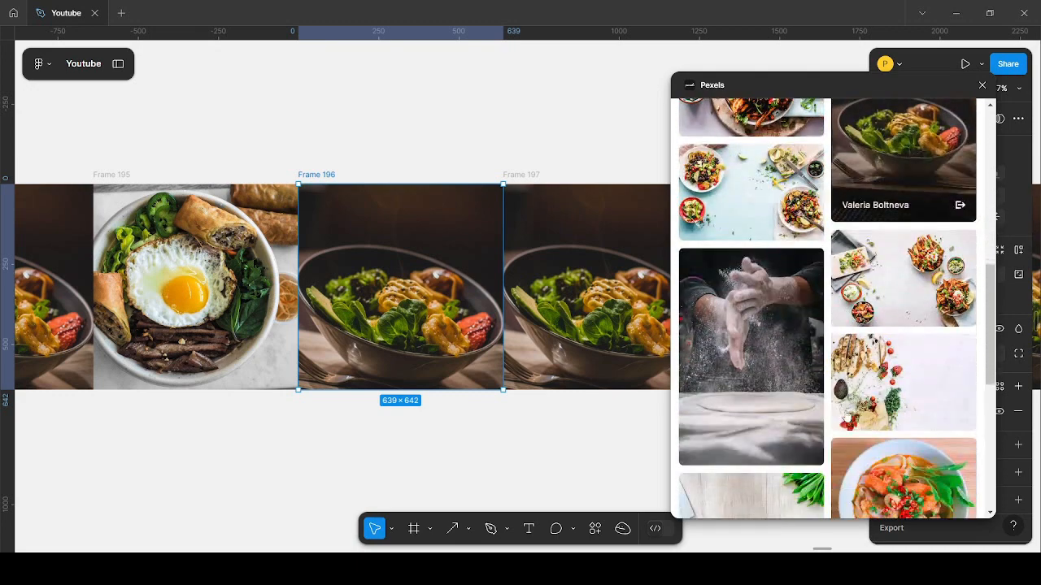
{"action": "left_click", "coordinate": [878, 313]}
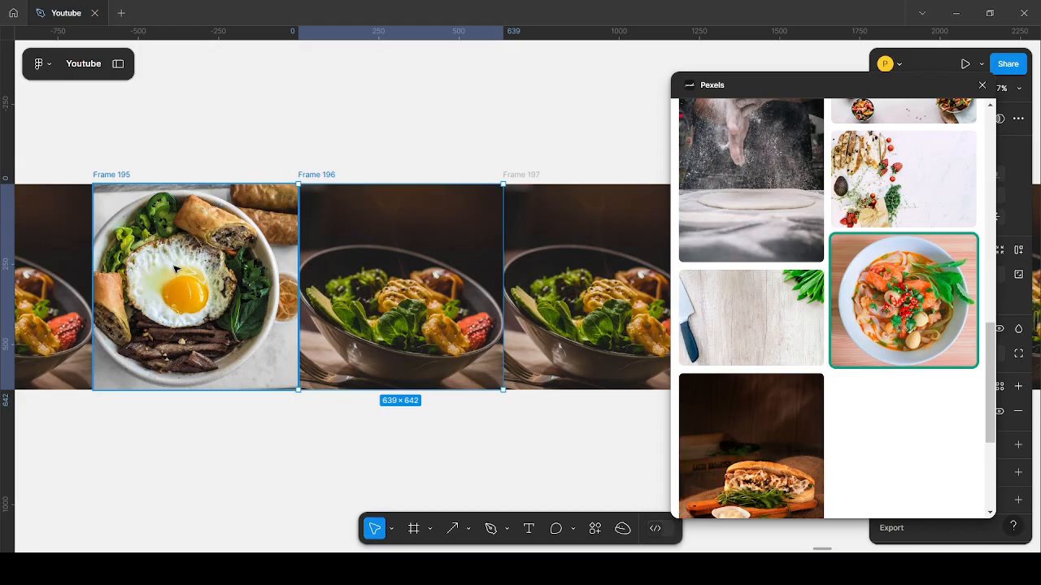
{"action": "scroll", "coordinate": [174, 268], "scroll_direction": "down", "scroll_amount": 3}
{"action": "scroll", "coordinate": [476, 283], "scroll_direction": "up", "scroll_amount": 2}
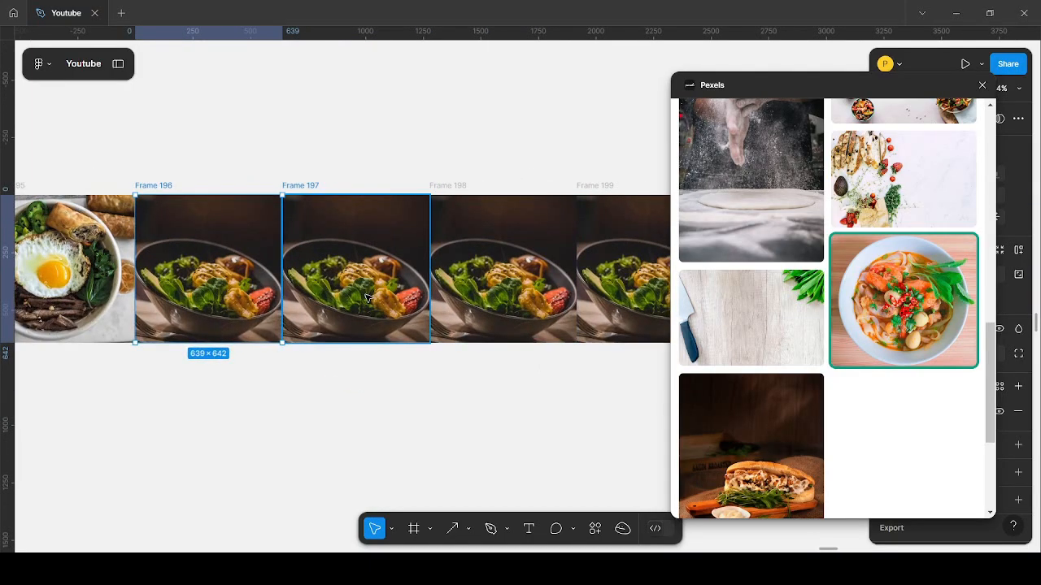
{"action": "scroll", "coordinate": [523, 354], "scroll_direction": "down", "scroll_amount": 1}
{"action": "scroll", "coordinate": [289, 299], "scroll_direction": "up", "scroll_amount": 1}
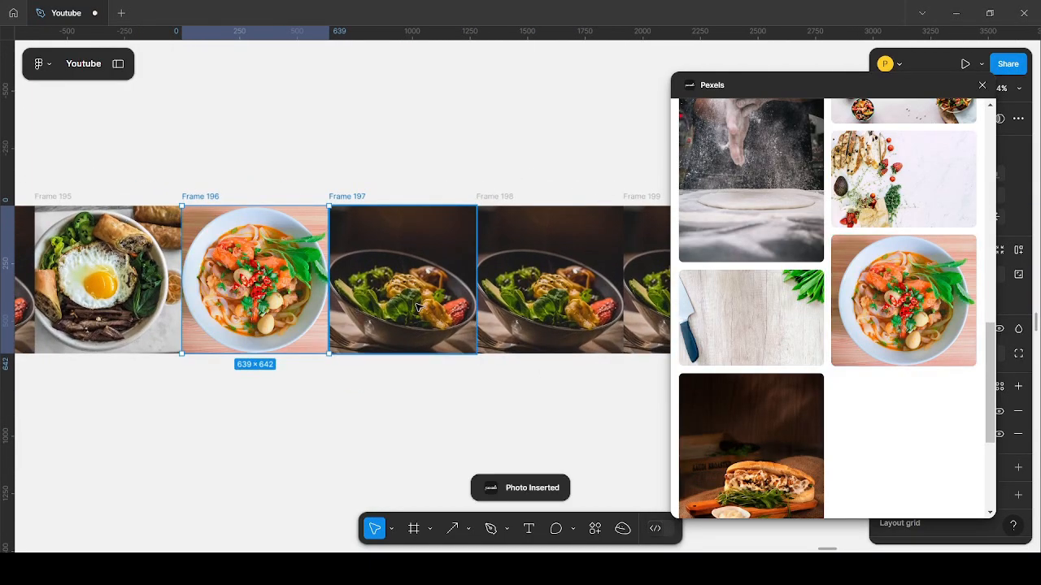
- Select the fourth image in the row and fill it with the sandwich on a wooden board photo
{"action": "left_click", "coordinate": [417, 307]}
{"action": "scroll", "coordinate": [468, 332], "scroll_direction": "up", "scroll_amount": 1}
{"action": "scroll", "coordinate": [805, 423], "scroll_direction": "down", "scroll_amount": 3}
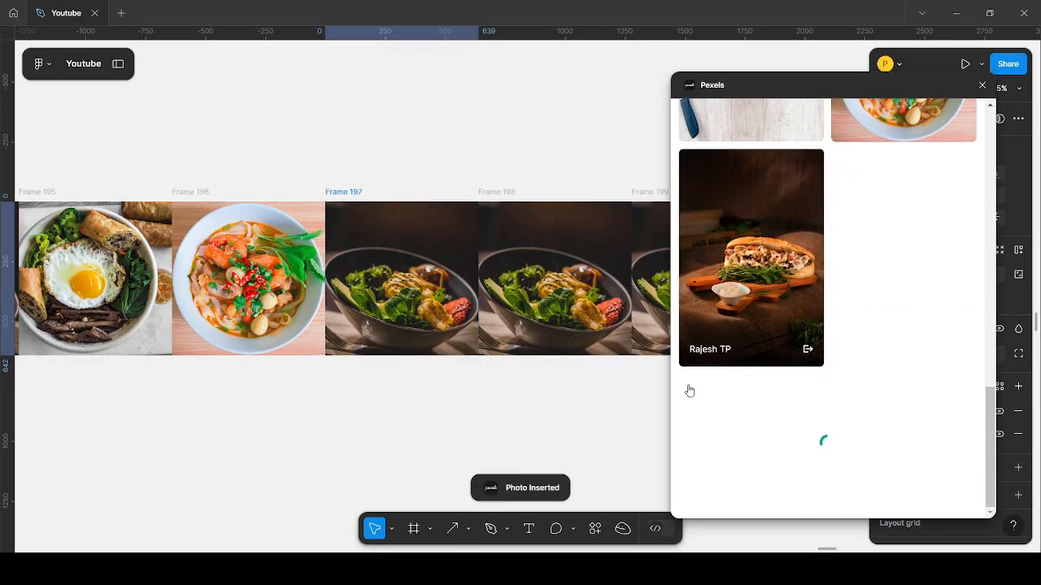
{"action": "left_click", "coordinate": [748, 309]}
{"action": "scroll", "coordinate": [358, 244], "scroll_direction": "down", "scroll_amount": 2}
- Select the fifth image in the row and insert the grilled fish with salad and tomatoes photo
{"action": "left_click", "coordinate": [412, 283]}
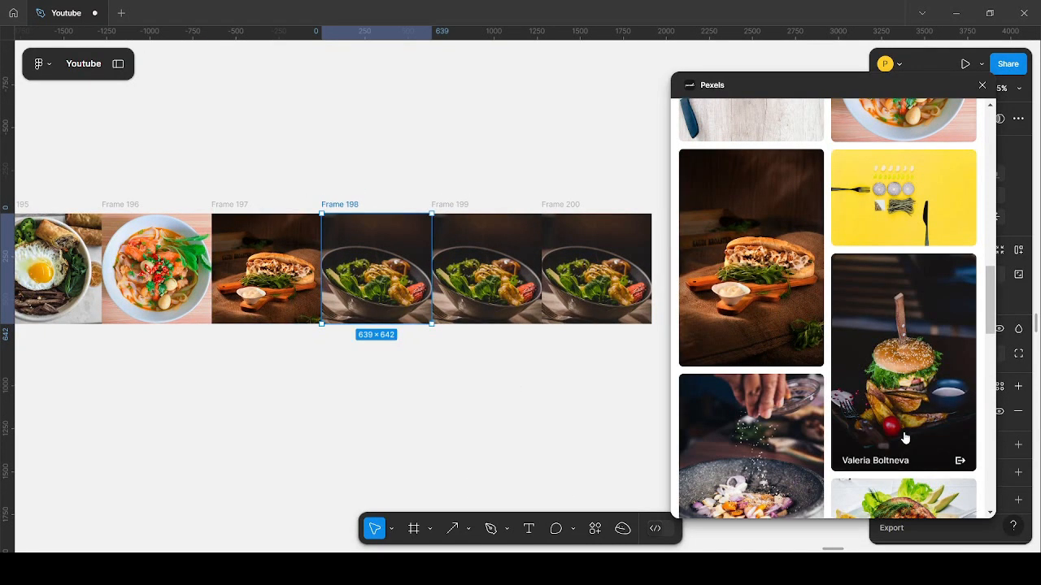
{"action": "scroll", "coordinate": [905, 438], "scroll_direction": "down", "scroll_amount": 4}
{"action": "scroll", "coordinate": [783, 263], "scroll_direction": "up", "scroll_amount": 3}
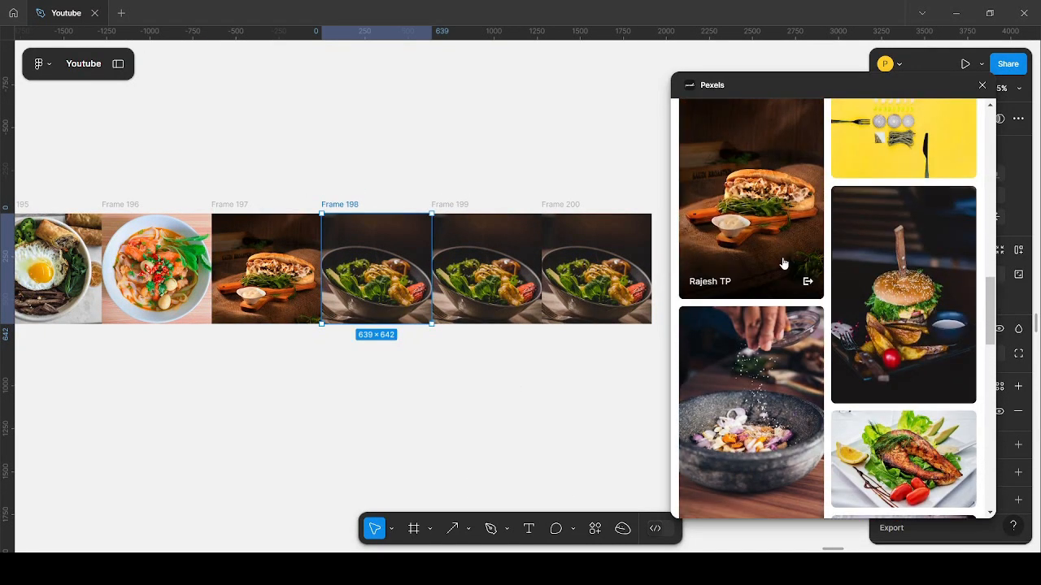
{"action": "scroll", "coordinate": [925, 328], "scroll_direction": "down", "scroll_amount": 3}
{"action": "left_click", "coordinate": [903, 254]}
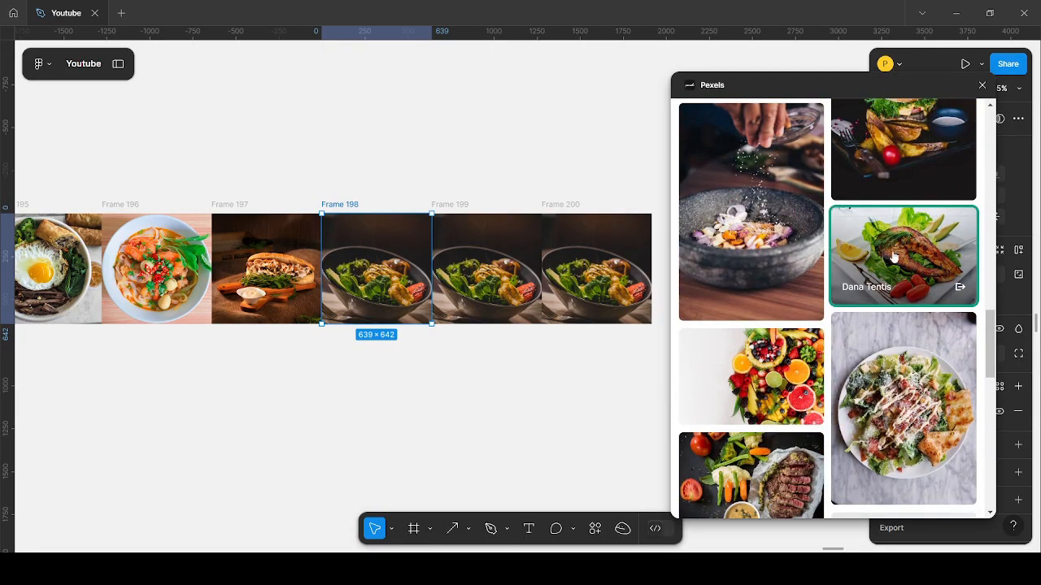
{"action": "scroll", "coordinate": [374, 283], "scroll_direction": "down", "scroll_amount": 2}
{"action": "scroll", "coordinate": [374, 283], "scroll_direction": "up", "scroll_amount": 2}
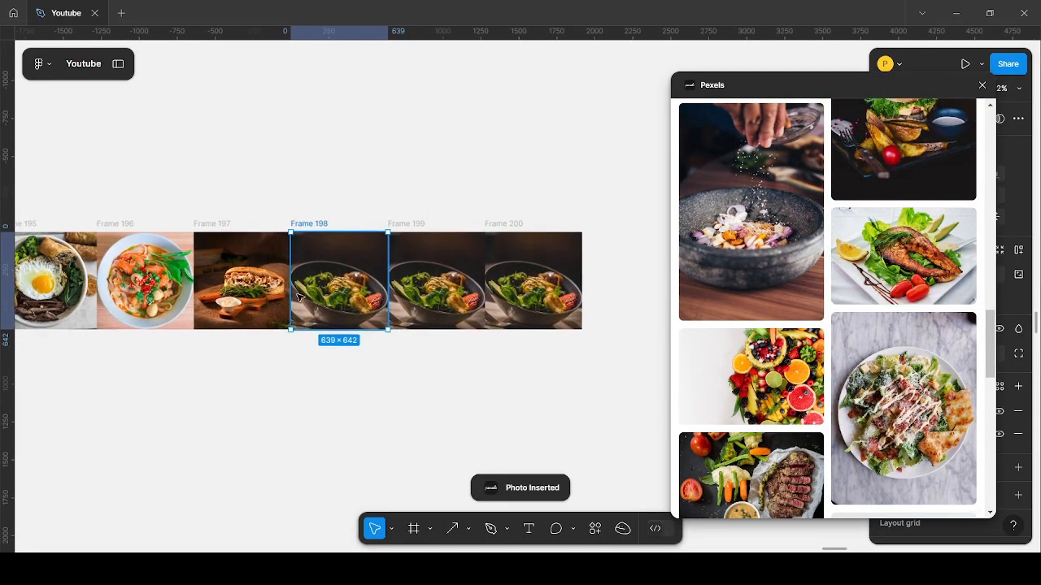
- Select the sixth image in the row and insert the plated salad photo on the grey marble background
{"action": "left_click", "coordinate": [485, 305]}
{"action": "scroll", "coordinate": [460, 296], "scroll_direction": "up", "scroll_amount": 2}
{"action": "left_click", "coordinate": [903, 406]}
{"action": "scroll", "coordinate": [379, 368], "scroll_direction": "down", "scroll_amount": 4}
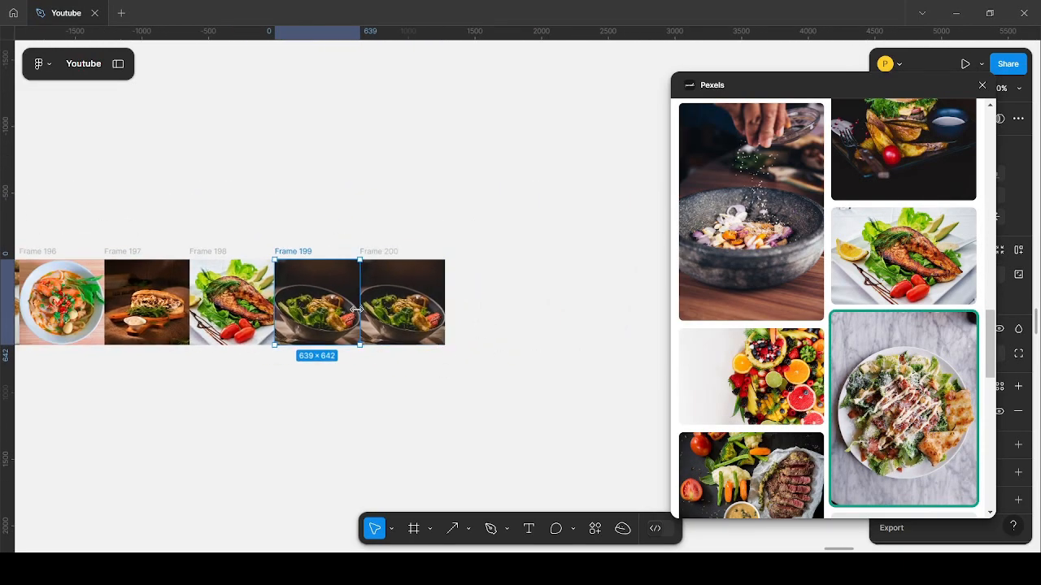
- Fill the last image in the row with the green bowl and halved egg photo and close the Pexels plugin
{"action": "scroll", "coordinate": [356, 309], "scroll_direction": "up", "scroll_amount": 2}
{"action": "left_click", "coordinate": [431, 300]}
{"action": "scroll", "coordinate": [806, 423], "scroll_direction": "down", "scroll_amount": 3}
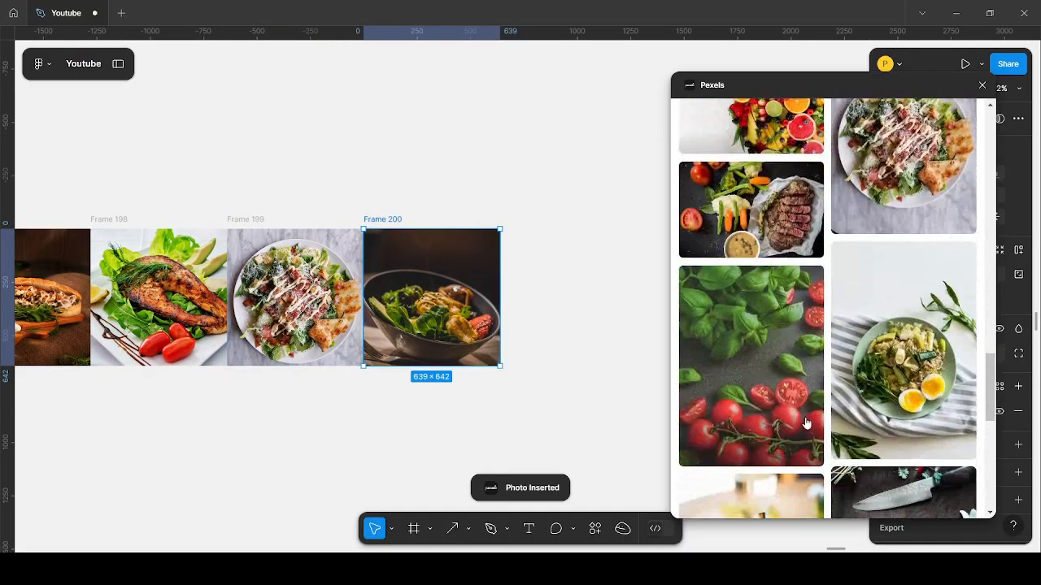
{"action": "scroll", "coordinate": [750, 365], "scroll_direction": "down", "scroll_amount": 2}
{"action": "left_click", "coordinate": [903, 244]}
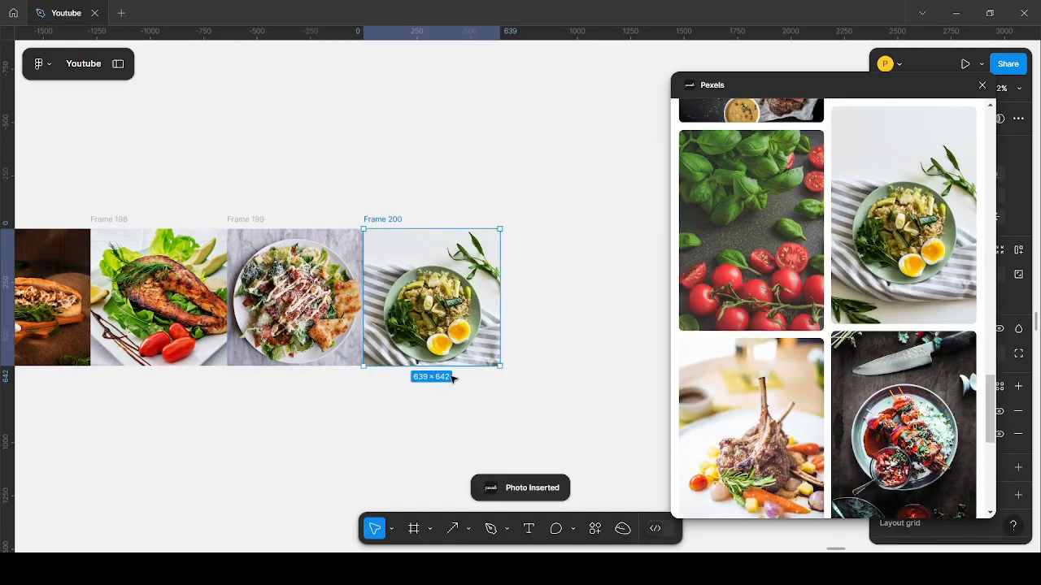
{"action": "left_click", "coordinate": [982, 85]}
- Select all seven dish images in the row and wrap them in one frame
{"action": "scroll", "coordinate": [551, 146], "scroll_direction": "down", "scroll_amount": 5}
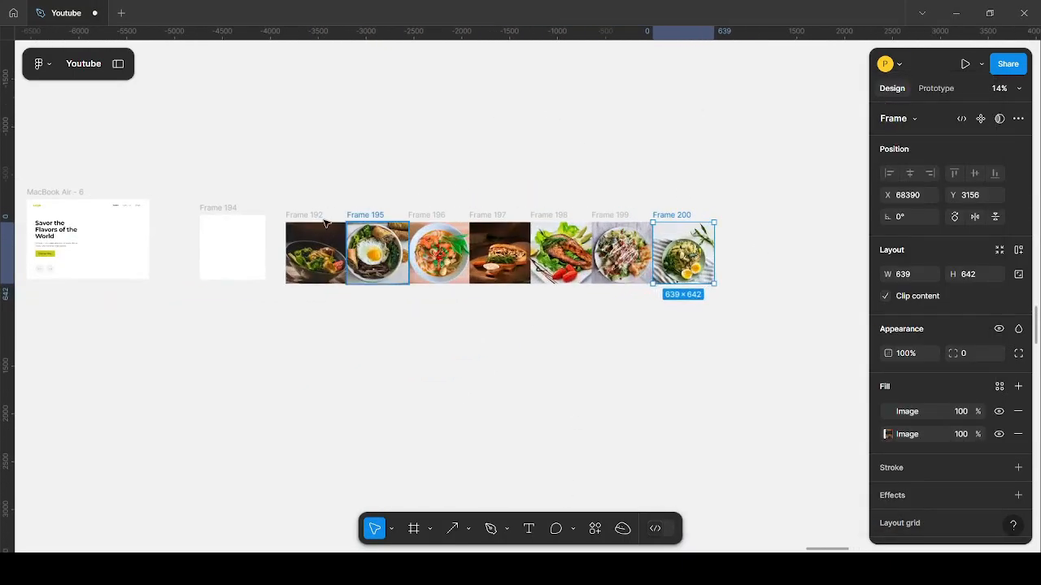
{"action": "left_click", "coordinate": [309, 217]}
{"action": "scroll", "coordinate": [328, 213], "scroll_direction": "up", "scroll_amount": 3}
{"action": "left_click", "coordinate": [257, 178]}
{"action": "scroll", "coordinate": [258, 178], "scroll_direction": "down", "scroll_amount": 2}
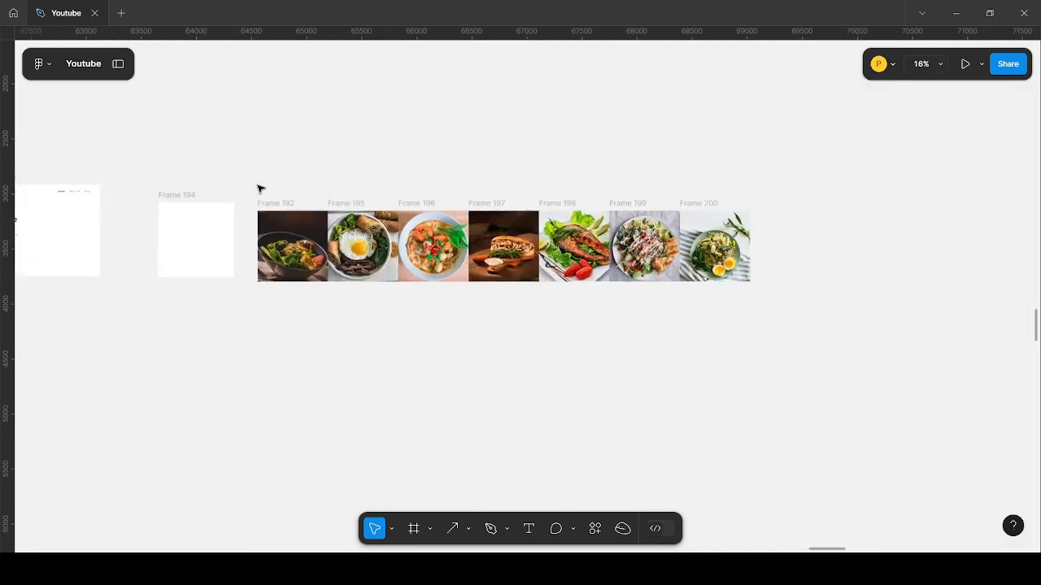
{"action": "left_click_drag", "start_coordinate": [244, 190], "coordinate": [764, 355]}
{"action": "scroll", "coordinate": [258, 228], "scroll_direction": "up", "scroll_amount": 1}
{"action": "scroll", "coordinate": [258, 229], "scroll_direction": "down", "scroll_amount": 3}
{"action": "scroll", "coordinate": [258, 229], "scroll_direction": "up", "scroll_amount": 1}
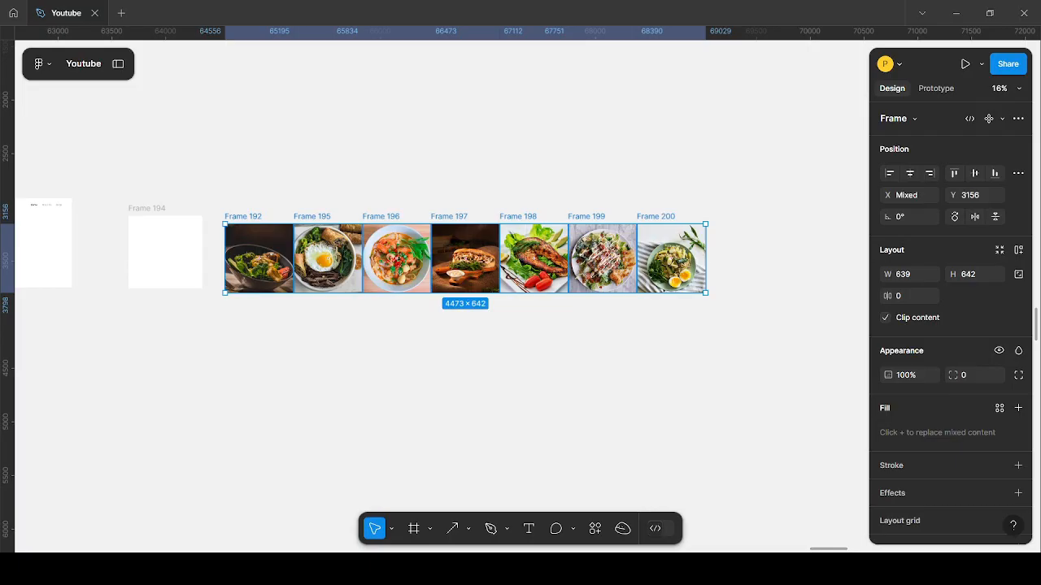
{"action": "key", "text": "ctrl+alt+g"}
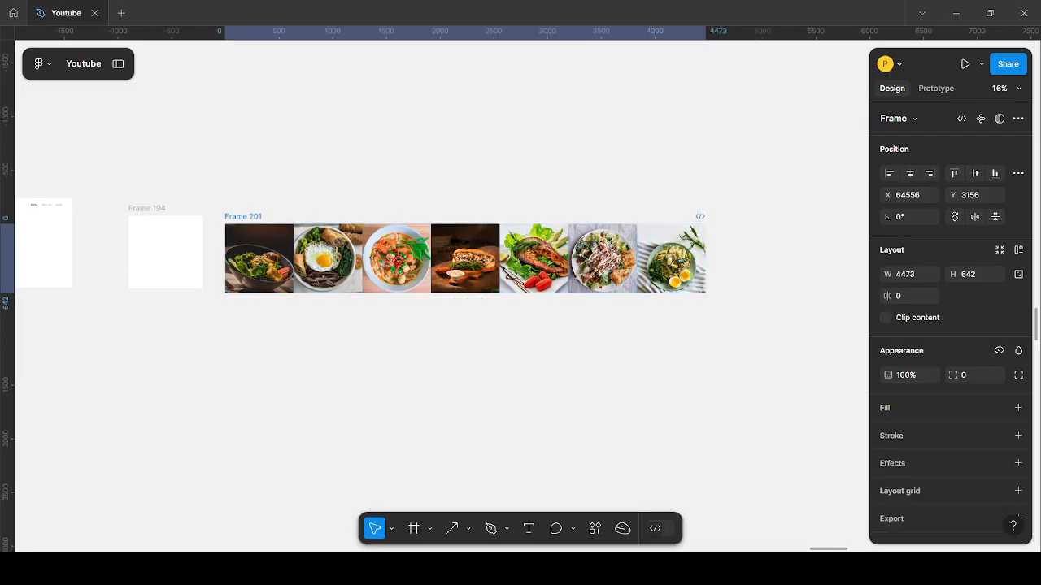
{"action": "scroll", "coordinate": [267, 241], "scroll_direction": "up", "scroll_amount": 3}
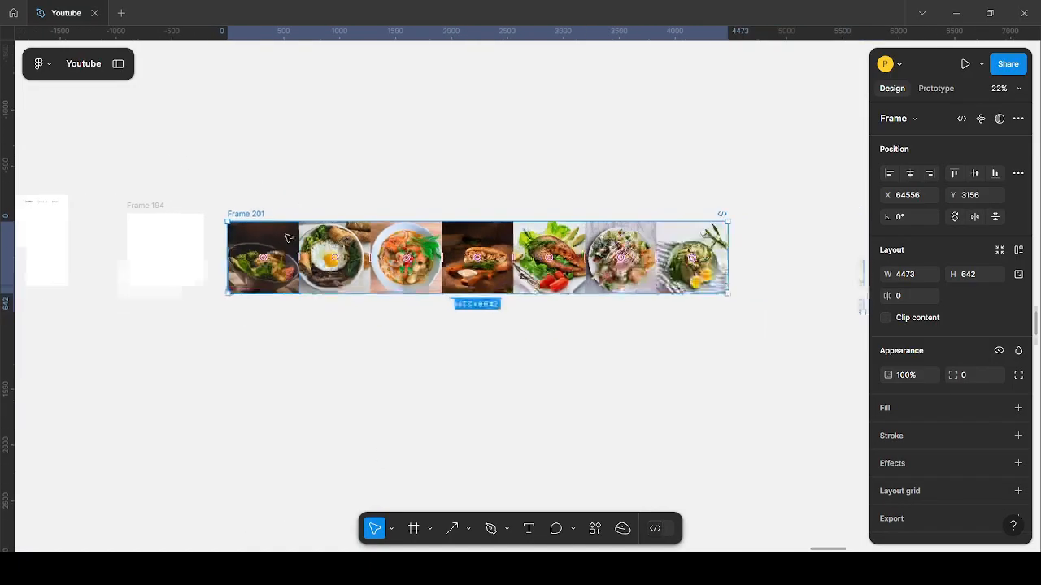
{"action": "right_click", "coordinate": [325, 258]}
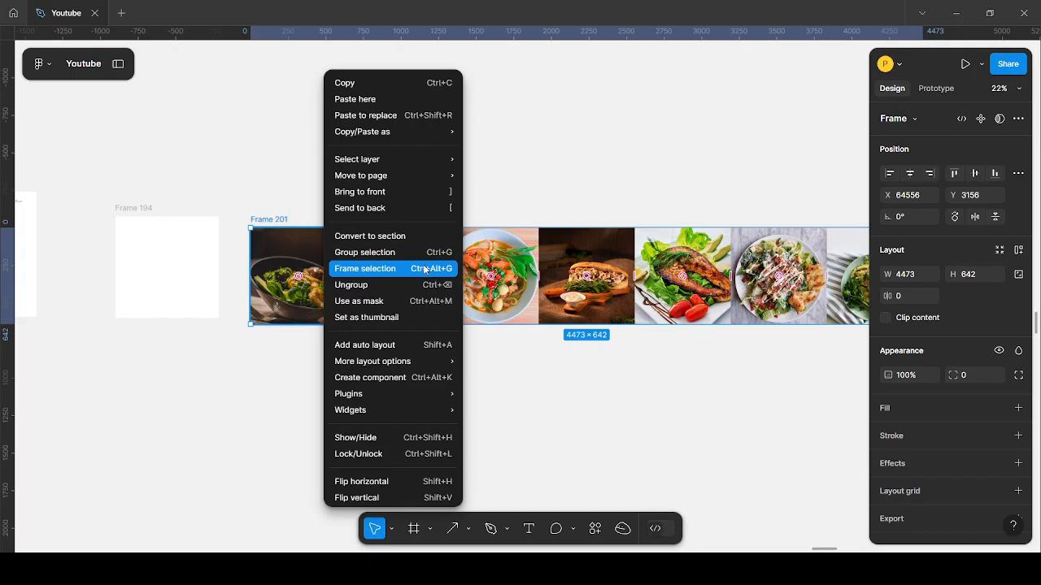
{"action": "left_click", "coordinate": [299, 171]}
{"action": "scroll", "coordinate": [299, 171], "scroll_direction": "down", "scroll_amount": 5}
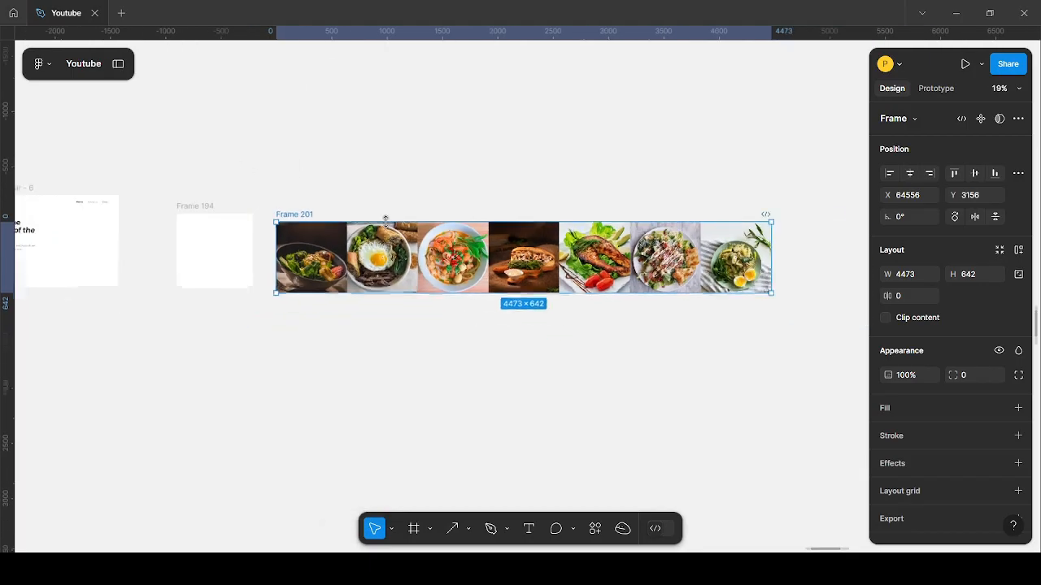
- Resize the frame around the dish row to 639 × 642 so it spans only the first image
{"action": "scroll", "coordinate": [514, 249], "scroll_direction": "up", "scroll_amount": 3}
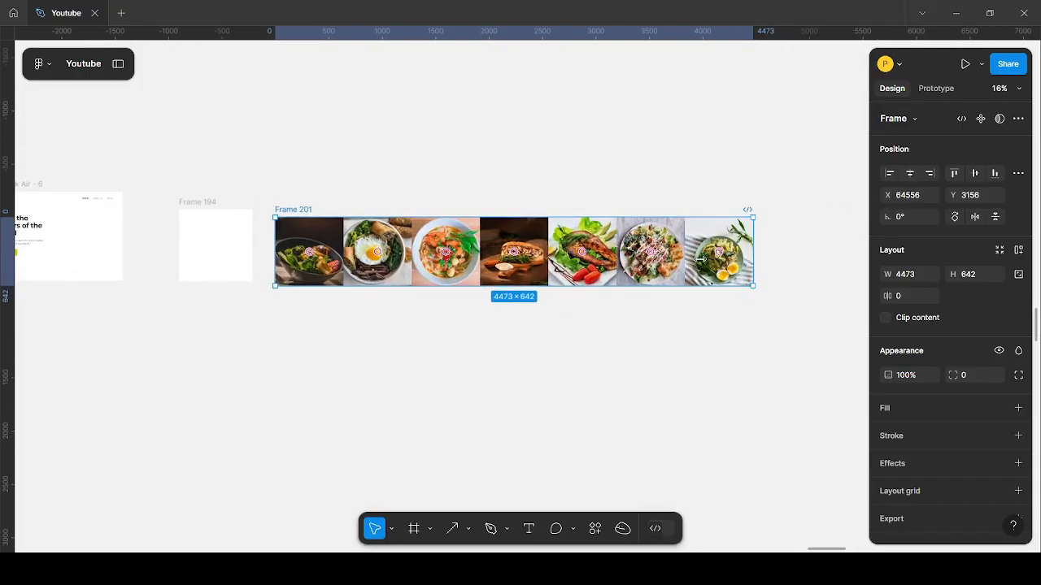
{"action": "left_click_drag", "start_coordinate": [701, 258], "coordinate": [374, 242]}
{"action": "scroll", "coordinate": [267, 216], "scroll_direction": "up", "scroll_amount": 1}
{"action": "left_click_drag", "start_coordinate": [382, 179], "coordinate": [493, 197]}
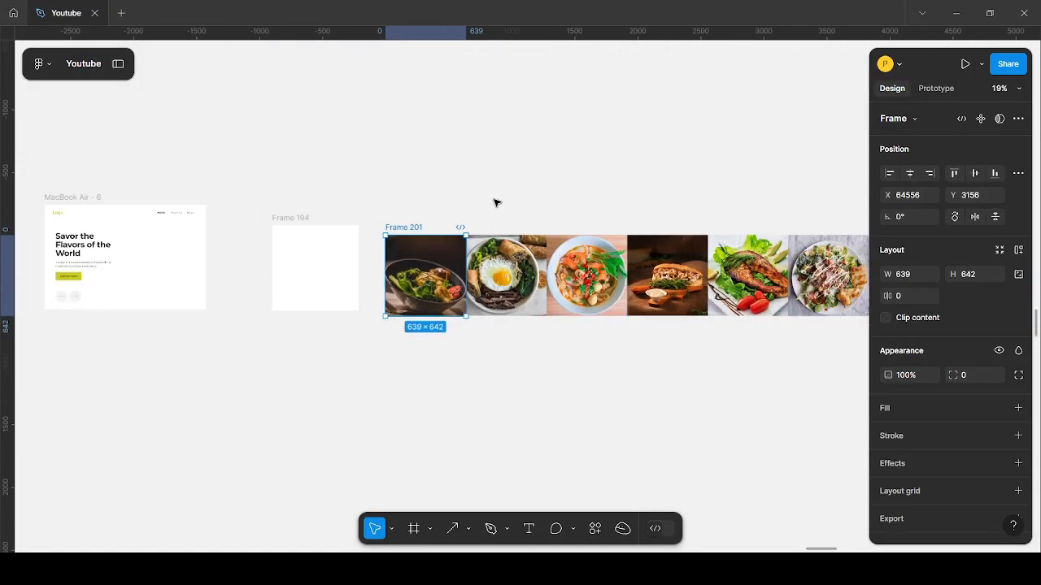
{"action": "left_click", "coordinate": [491, 192]}
{"action": "left_click_drag", "start_coordinate": [399, 229], "coordinate": [311, 230]}
{"action": "scroll", "coordinate": [355, 278], "scroll_direction": "up", "scroll_amount": 1}
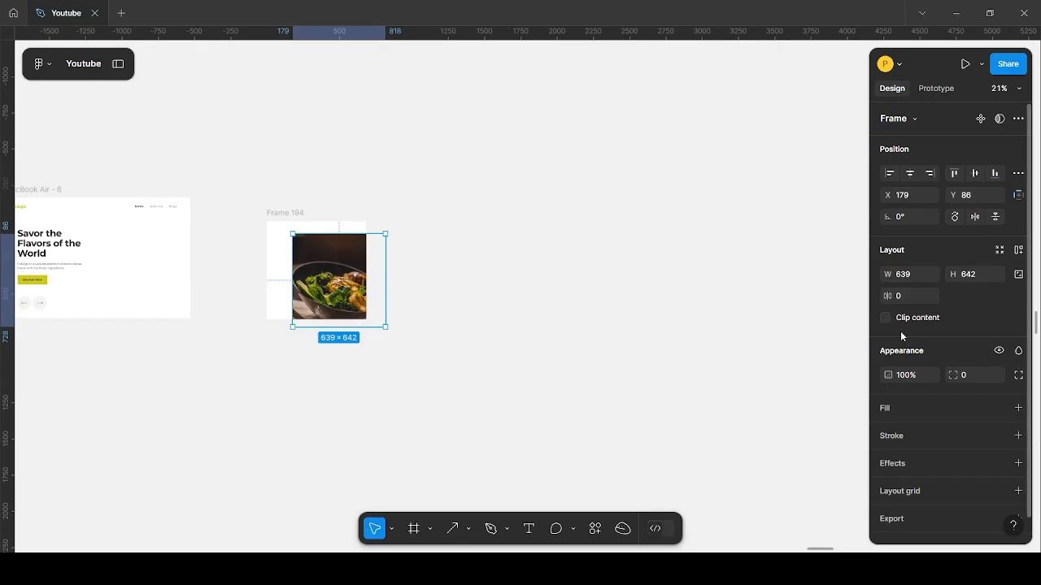
{"action": "left_click_drag", "start_coordinate": [322, 260], "coordinate": [465, 258]}
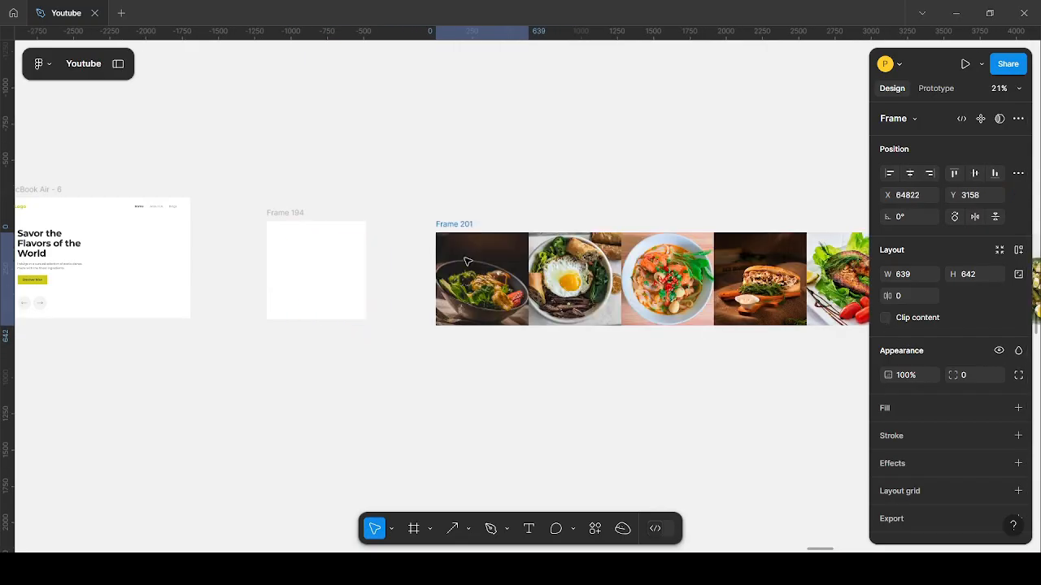
- Turn on Clip content for the dish row frame and centre it inside the white frame
{"action": "left_click", "coordinate": [886, 317]}
{"action": "scroll", "coordinate": [707, 294], "scroll_direction": "down", "scroll_amount": 1}
{"action": "scroll", "coordinate": [462, 244], "scroll_direction": "up", "scroll_amount": 1}
{"action": "left_click_drag", "start_coordinate": [489, 230], "coordinate": [325, 237]}
{"action": "scroll", "coordinate": [312, 240], "scroll_direction": "up", "scroll_amount": 4}
{"action": "left_click_drag", "start_coordinate": [377, 342], "coordinate": [378, 328]}
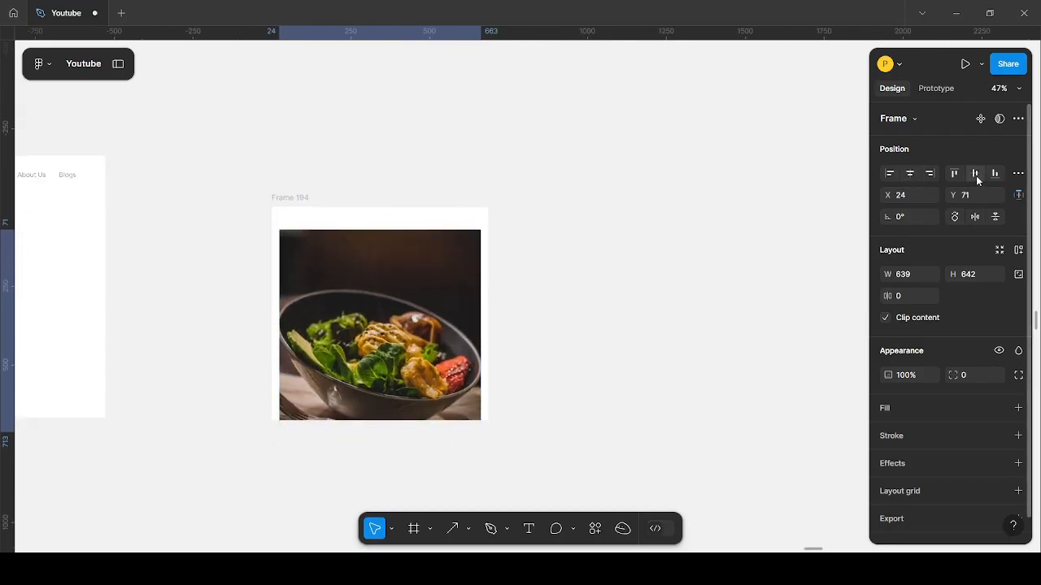
- Select the white frame holding the dish images and move it onto the landing page, beside the headline text
{"action": "left_click", "coordinate": [279, 187]}
{"action": "left_click", "coordinate": [277, 200]}
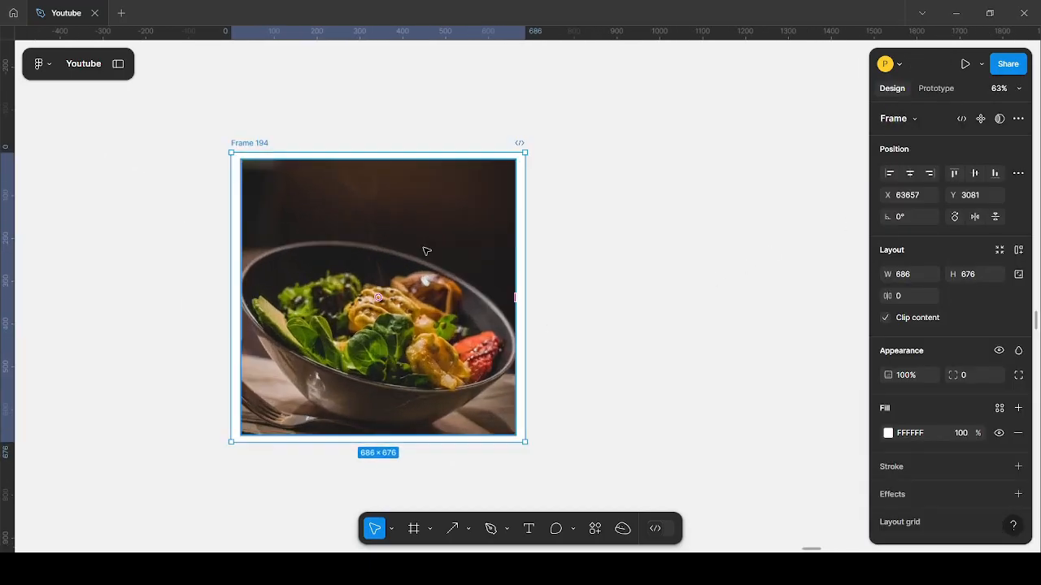
{"action": "scroll", "coordinate": [444, 273], "scroll_direction": "down", "scroll_amount": 2}
{"action": "scroll", "coordinate": [272, 197], "scroll_direction": "down", "scroll_amount": 3}
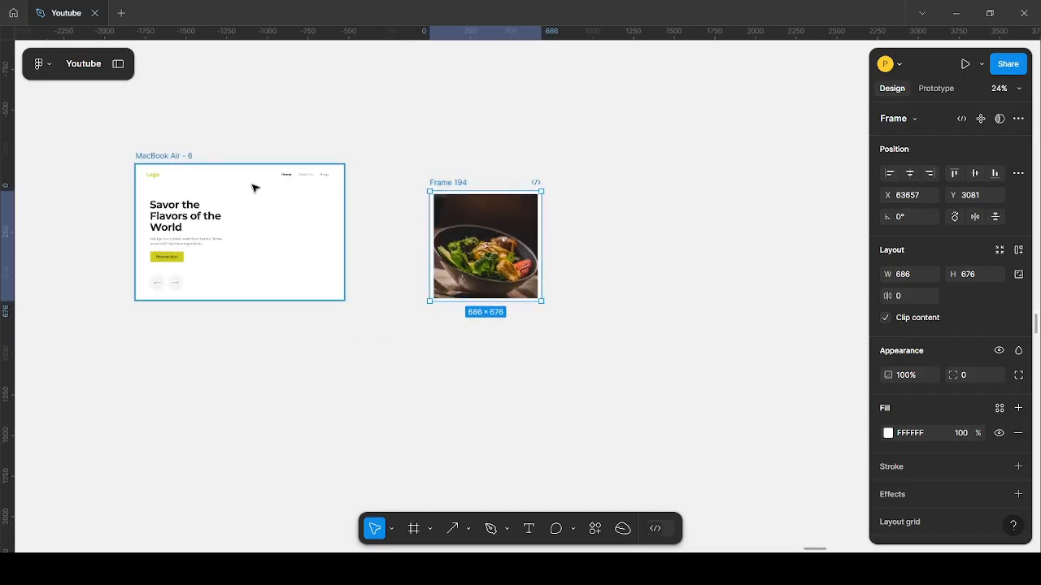
{"action": "scroll", "coordinate": [273, 197], "scroll_direction": "up", "scroll_amount": 1}
{"action": "scroll", "coordinate": [578, 224], "scroll_direction": "down", "scroll_amount": 3}
{"action": "scroll", "coordinate": [578, 224], "scroll_direction": "up", "scroll_amount": 1}
{"action": "scroll", "coordinate": [447, 217], "scroll_direction": "up", "scroll_amount": 1}
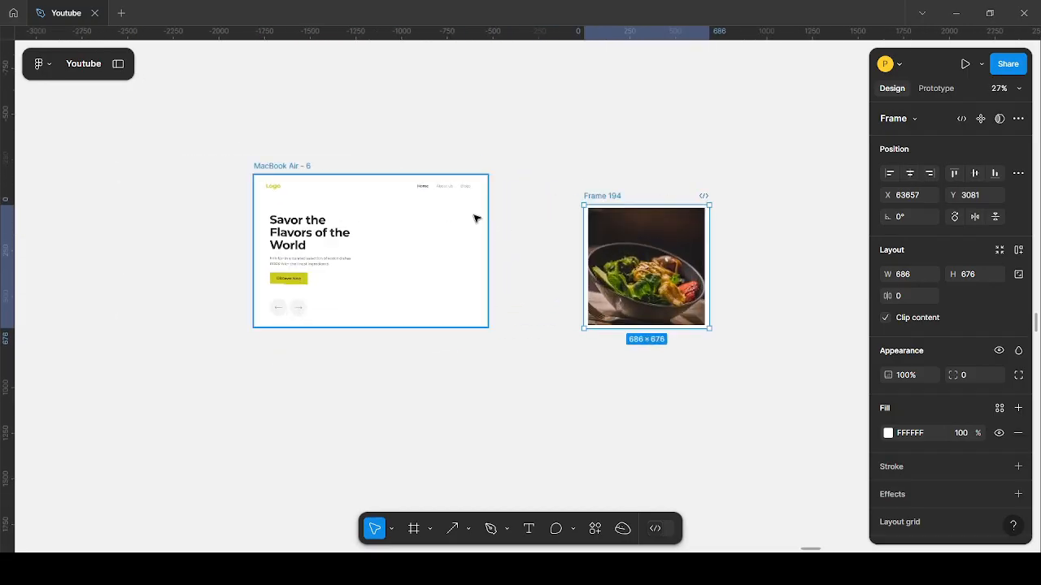
{"action": "scroll", "coordinate": [542, 220], "scroll_direction": "down", "scroll_amount": 1}
{"action": "left_click_drag", "start_coordinate": [596, 204], "coordinate": [395, 207]}
{"action": "scroll", "coordinate": [427, 231], "scroll_direction": "up", "scroll_amount": 1}
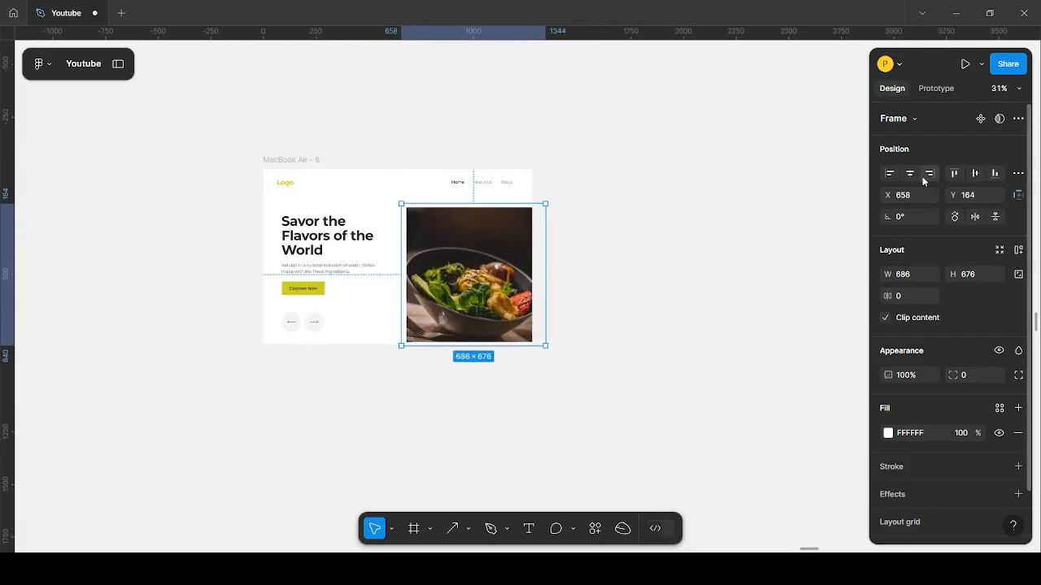
- Position the carousel frame below the navigation links on the landing page, at about X 571, Y 104
{"action": "scroll", "coordinate": [426, 273], "scroll_direction": "up", "scroll_amount": 3}
{"action": "left_click_drag", "start_coordinate": [498, 264], "coordinate": [447, 271]}
{"action": "scroll", "coordinate": [419, 259], "scroll_direction": "up", "scroll_amount": 2}
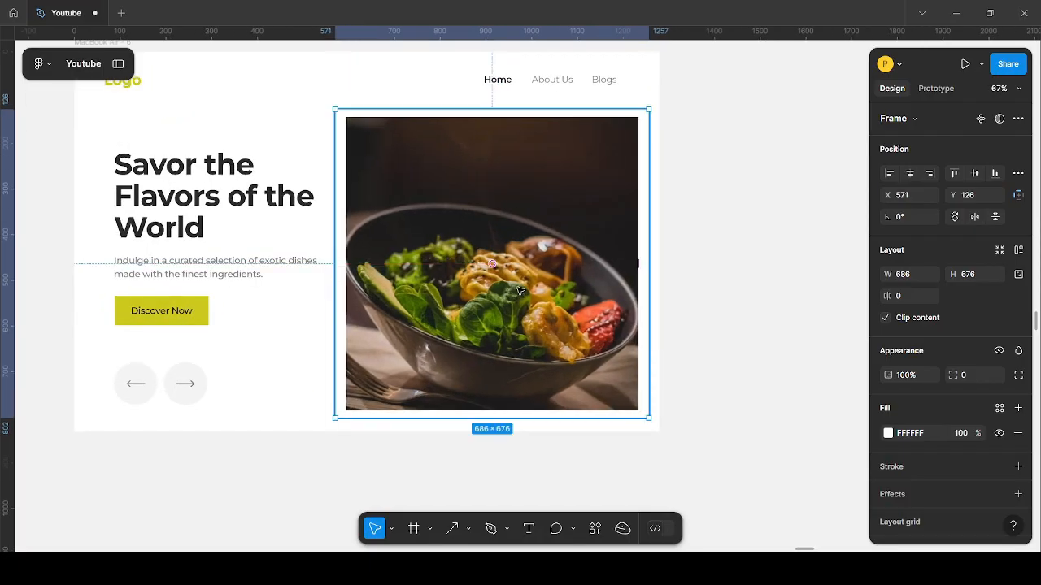
{"action": "left_click_drag", "start_coordinate": [491, 357], "coordinate": [492, 351]}
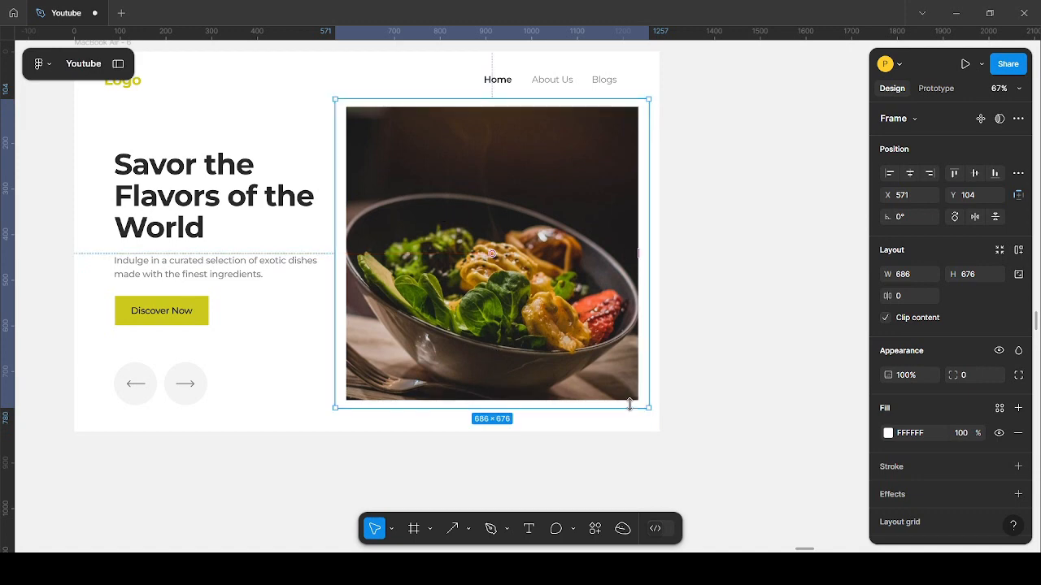
{"action": "left_click", "coordinate": [391, 422]}
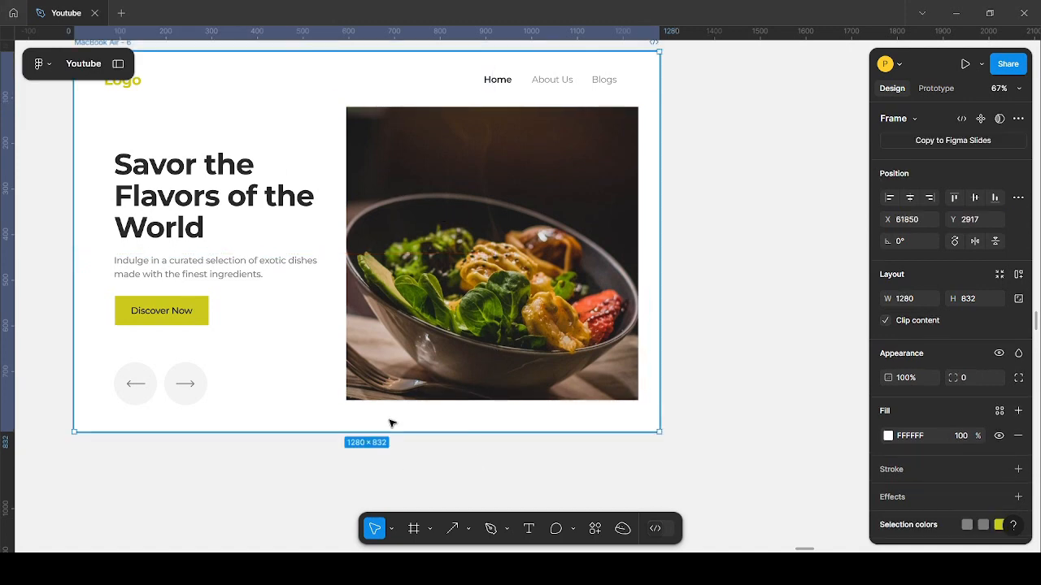
{"action": "scroll", "coordinate": [354, 268], "scroll_direction": "down", "scroll_amount": 4}
{"action": "scroll", "coordinate": [211, 178], "scroll_direction": "up", "scroll_amount": 2}
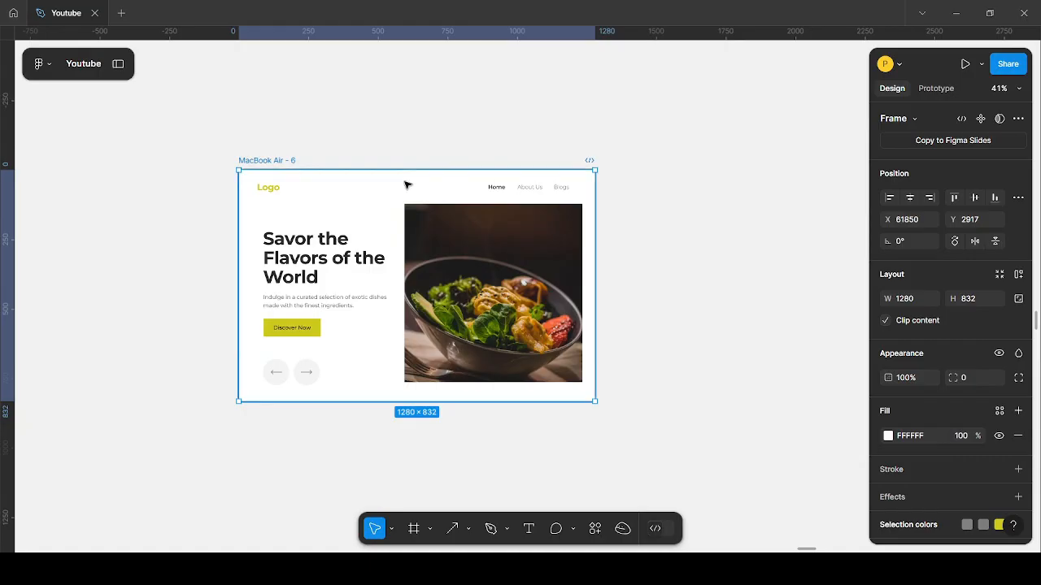
{"action": "scroll", "coordinate": [432, 376], "scroll_direction": "up", "scroll_amount": 3}
{"action": "scroll", "coordinate": [449, 368], "scroll_direction": "up", "scroll_amount": 1}
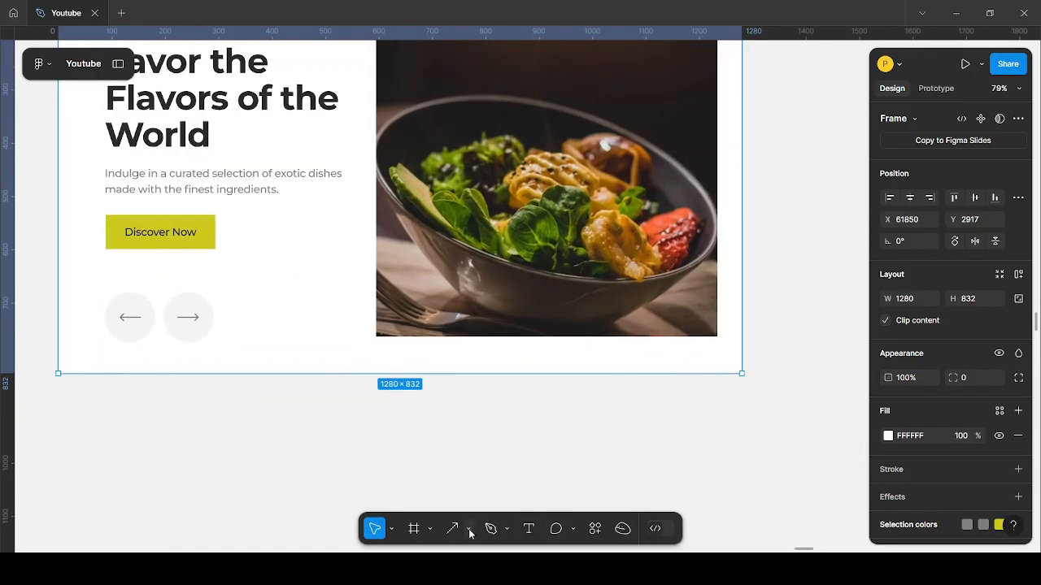
- Draw a thin frame about 99 × 7 just below the dish image, near the image's left edge
{"action": "left_click", "coordinate": [469, 533]}
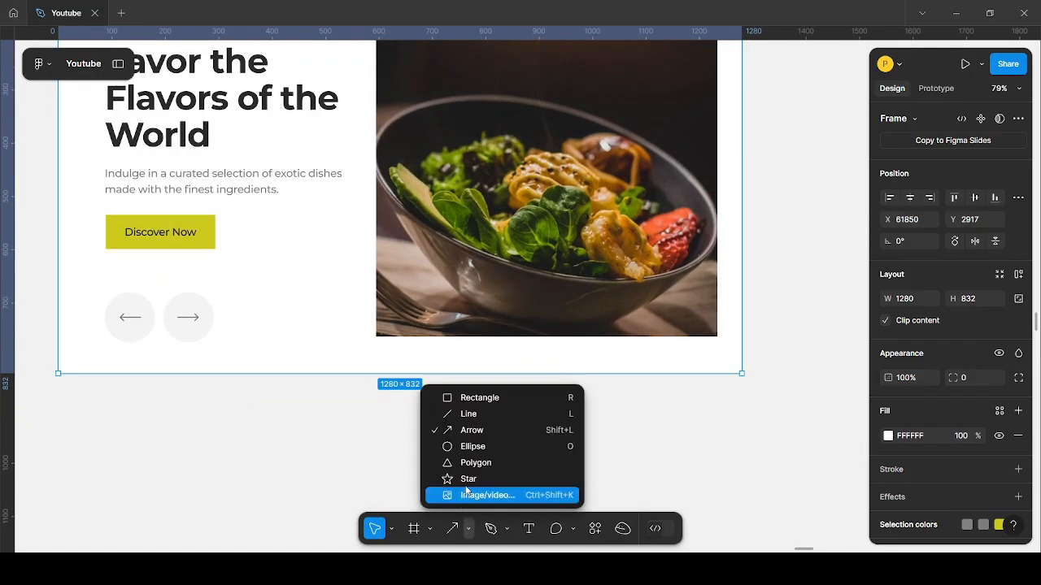
{"action": "left_click", "coordinate": [413, 533]}
{"action": "scroll", "coordinate": [398, 351], "scroll_direction": "up", "scroll_amount": 4}
{"action": "left_click_drag", "start_coordinate": [358, 351], "coordinate": [456, 358]}
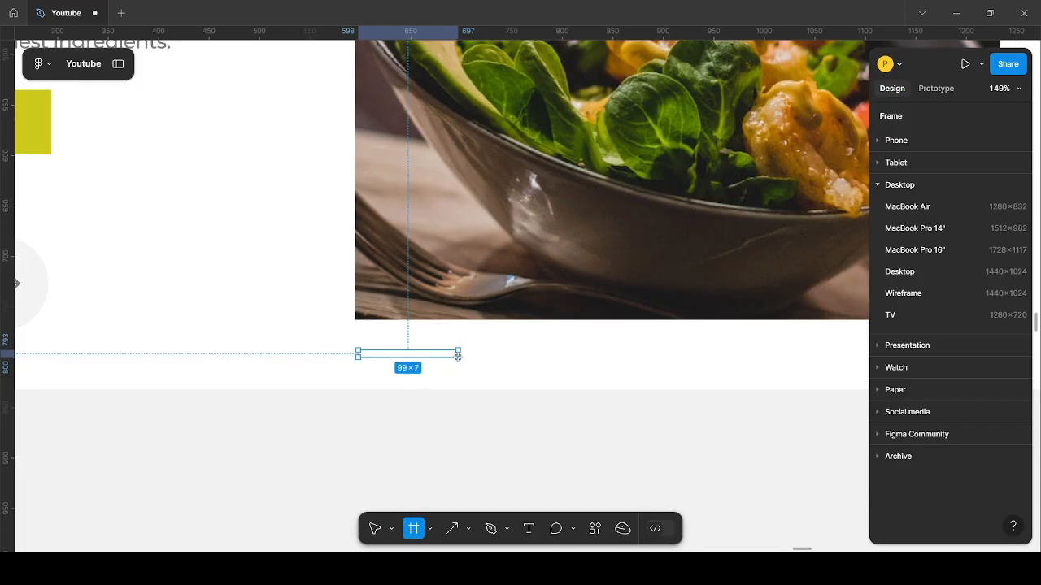
{"action": "left_click_drag", "start_coordinate": [457, 356], "coordinate": [458, 356]}
{"action": "scroll", "coordinate": [406, 360], "scroll_direction": "up", "scroll_amount": 5}
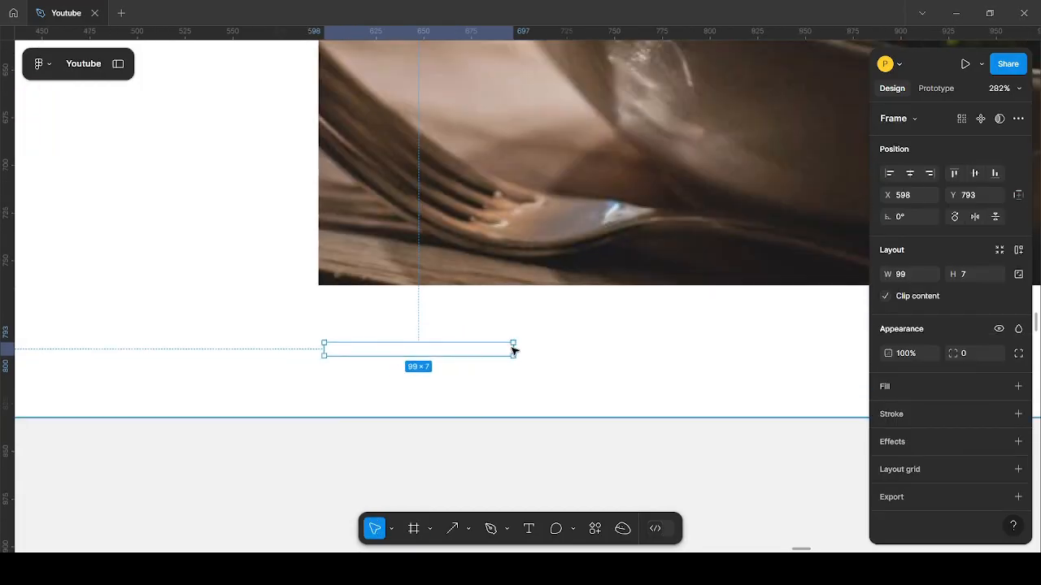
- Fill the thin frame with dark grey 262626 and shrink it to about 8 × 4
{"action": "left_click", "coordinate": [877, 393]}
{"action": "left_click", "coordinate": [887, 412]}
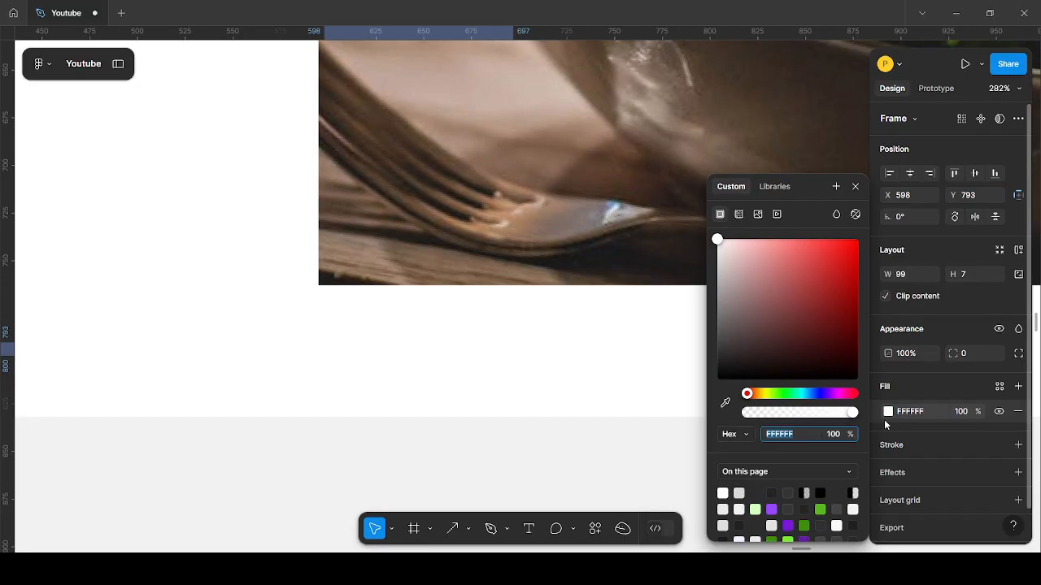
{"action": "left_click_drag", "start_coordinate": [726, 365], "coordinate": [706, 369]}
{"action": "scroll", "coordinate": [400, 353], "scroll_direction": "up", "scroll_amount": 2}
{"action": "left_click_drag", "start_coordinate": [405, 355], "coordinate": [409, 348]}
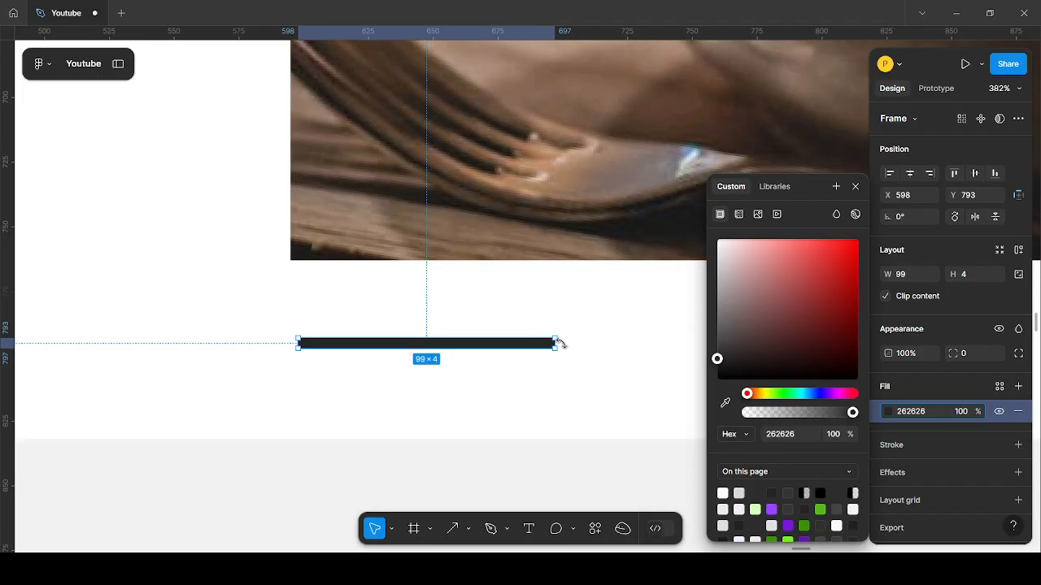
{"action": "left_click_drag", "start_coordinate": [556, 344], "coordinate": [322, 342]}
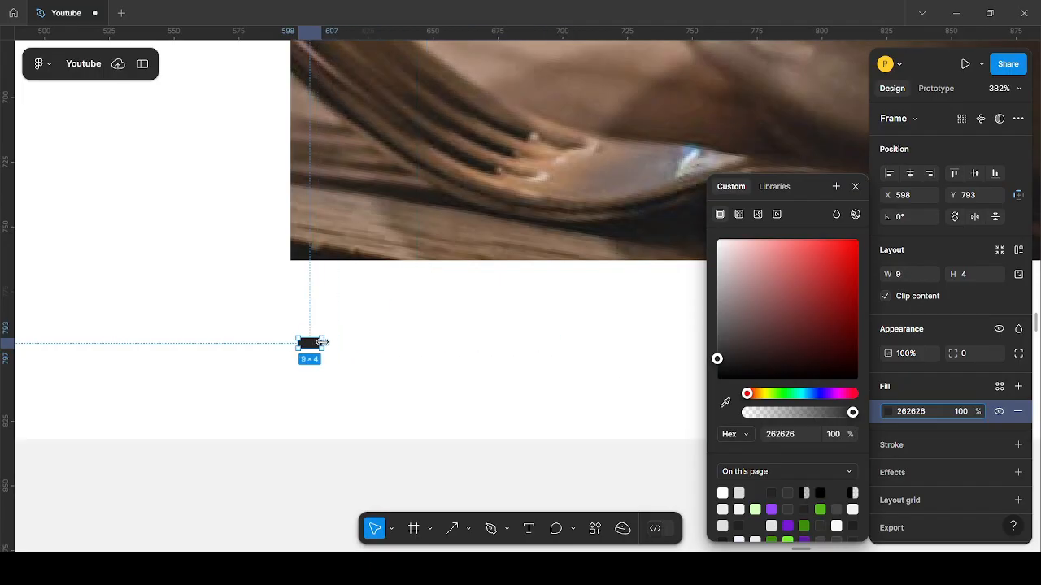
{"action": "scroll", "coordinate": [317, 342], "scroll_direction": "up", "scroll_amount": 3}
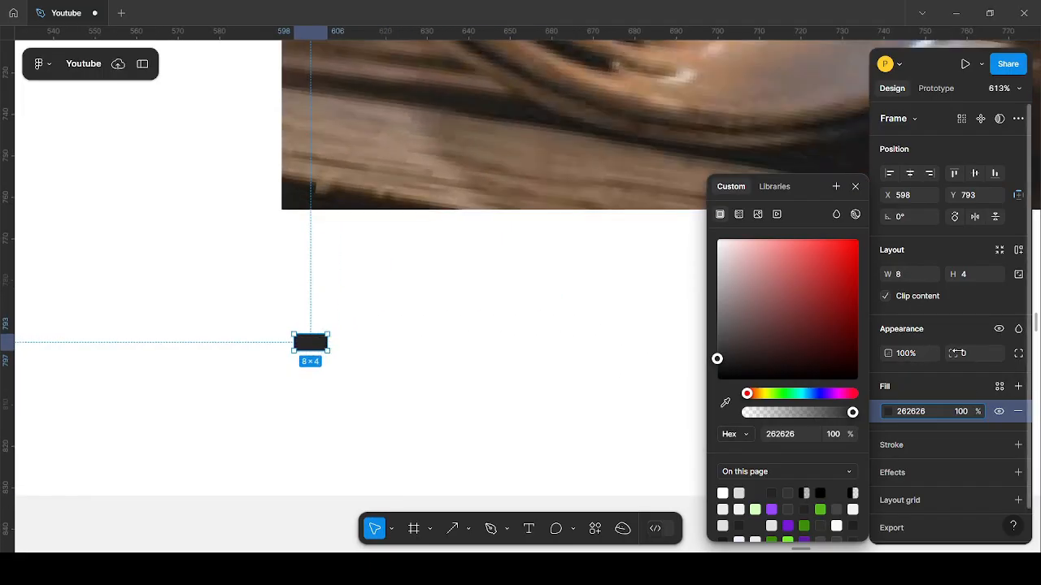
- Set the small bar's corner radius to 5 and darken its fill to 1D1C1C
{"action": "left_click_drag", "start_coordinate": [957, 353], "coordinate": [980, 353]}
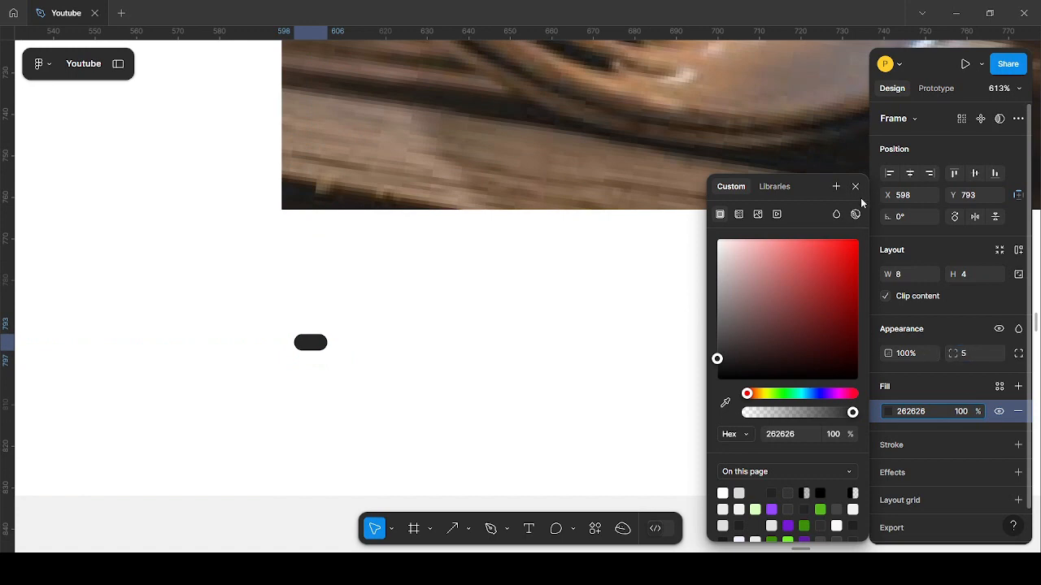
{"action": "left_click", "coordinate": [719, 364]}
{"action": "scroll", "coordinate": [341, 349], "scroll_direction": "up", "scroll_amount": 5}
{"action": "scroll", "coordinate": [353, 333], "scroll_direction": "up", "scroll_amount": 3}
- Narrow the rounded bar to a 4 × 4 circle and close the colour picker
{"action": "left_click_drag", "start_coordinate": [397, 340], "coordinate": [355, 338]}
{"action": "scroll", "coordinate": [267, 339], "scroll_direction": "up", "scroll_amount": 3}
{"action": "scroll", "coordinate": [396, 349], "scroll_direction": "down", "scroll_amount": 2}
{"action": "scroll", "coordinate": [412, 351], "scroll_direction": "up", "scroll_amount": 3}
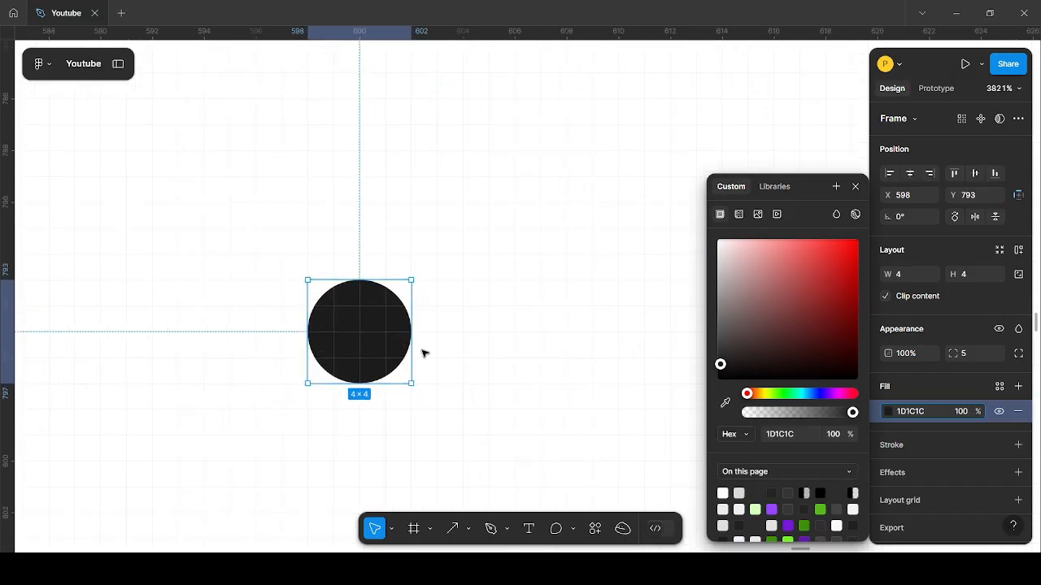
{"action": "scroll", "coordinate": [359, 327], "scroll_direction": "down", "scroll_amount": 6}
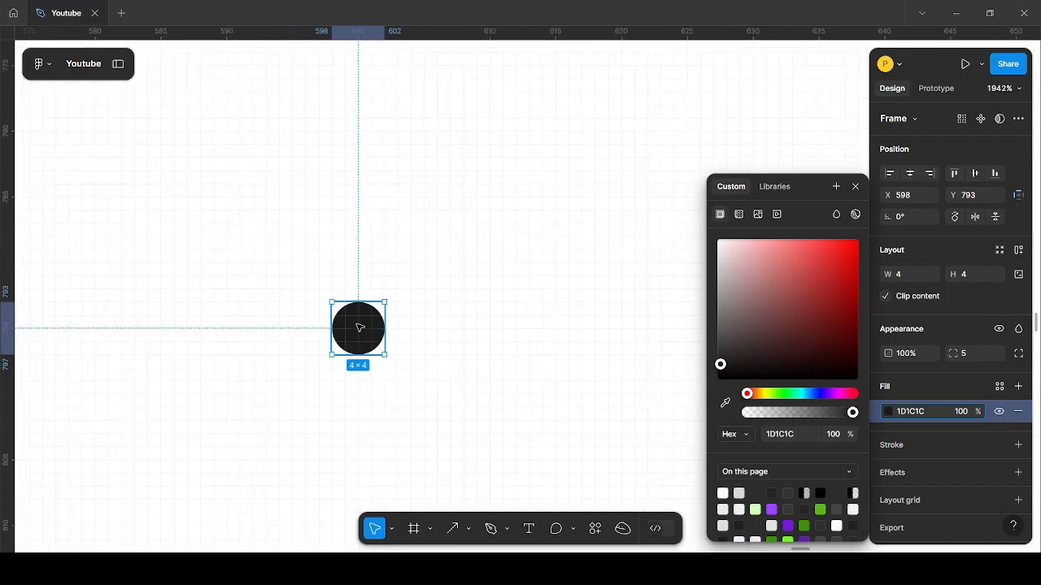
{"action": "scroll", "coordinate": [307, 311], "scroll_direction": "up", "scroll_amount": 1}
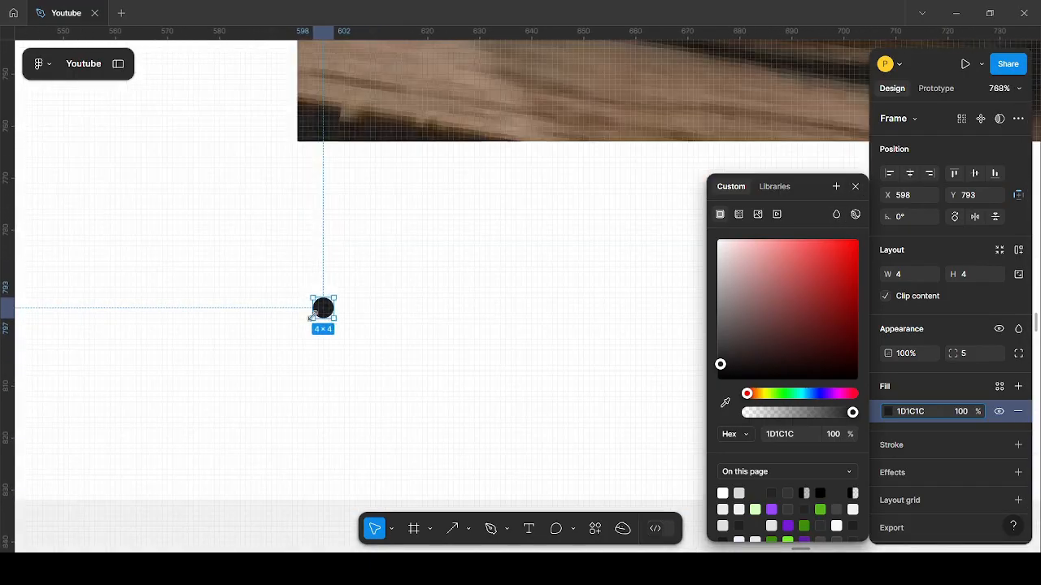
{"action": "left_click", "coordinate": [856, 186]}
{"action": "scroll", "coordinate": [330, 300], "scroll_direction": "up", "scroll_amount": 2}
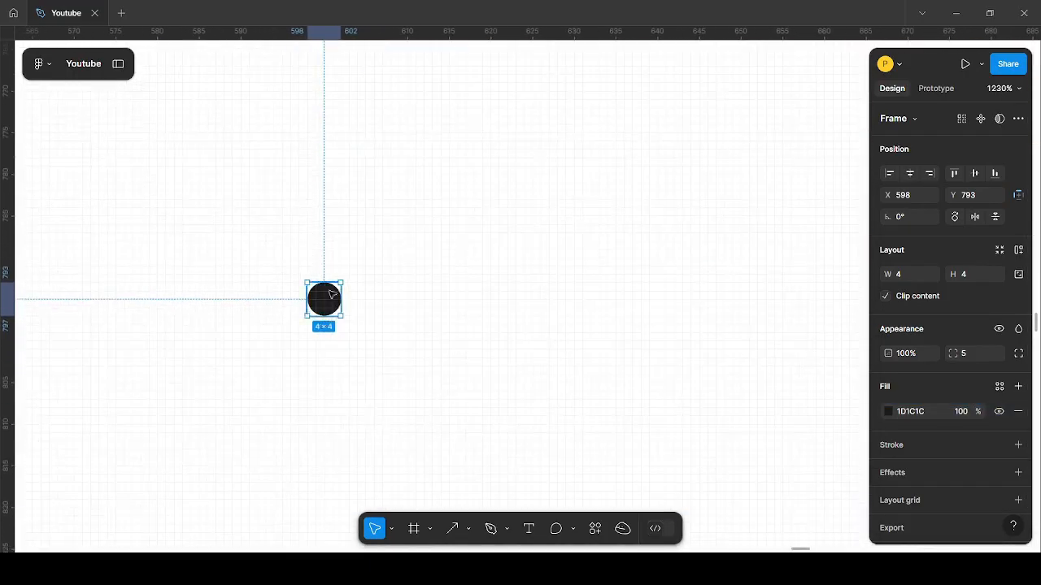
- Stretch the shape into a 14 × 5 pill and align it with the dish image's left edge at X 595
{"action": "left_click_drag", "start_coordinate": [358, 304], "coordinate": [444, 304]}
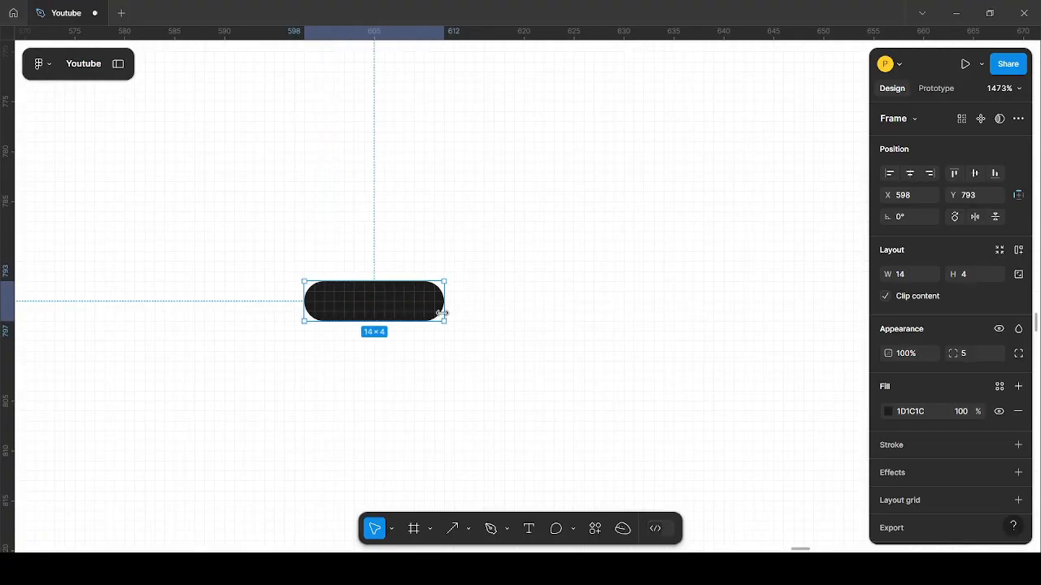
{"action": "scroll", "coordinate": [291, 353], "scroll_direction": "down", "scroll_amount": 4}
{"action": "left_click", "coordinate": [450, 381]}
{"action": "scroll", "coordinate": [346, 344], "scroll_direction": "up", "scroll_amount": 2}
{"action": "left_click", "coordinate": [355, 333]}
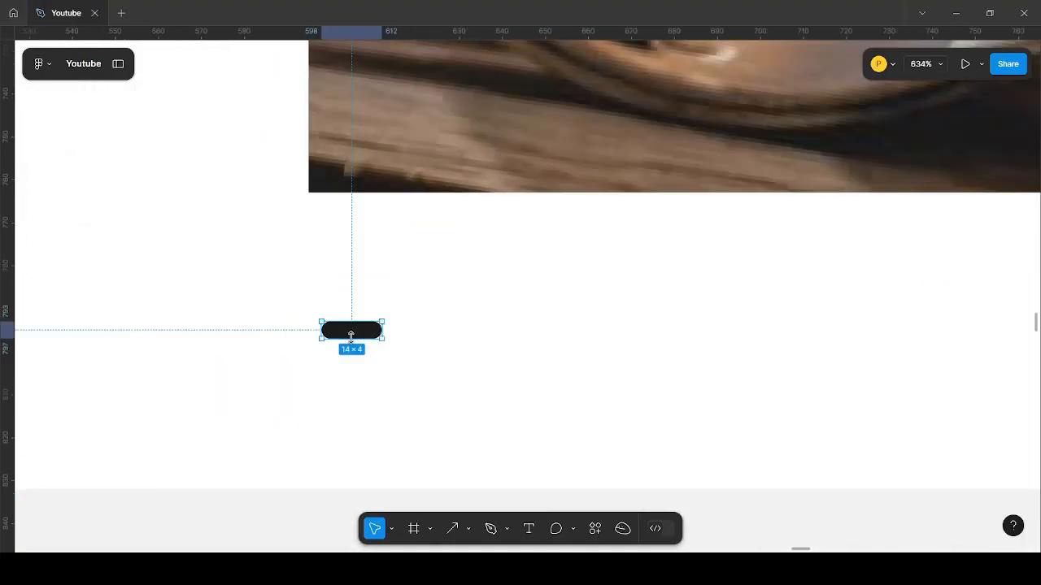
{"action": "left_click_drag", "start_coordinate": [351, 338], "coordinate": [341, 337]}
{"action": "scroll", "coordinate": [302, 333], "scroll_direction": "down", "scroll_amount": 1}
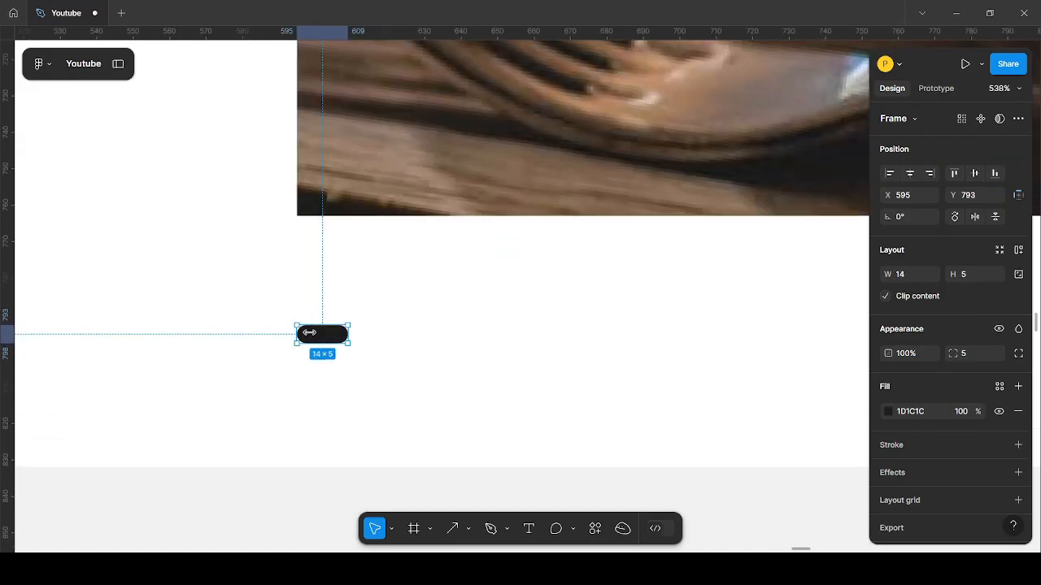
- Duplicate the pill beside itself at X 610 and narrow the copy to a 5 × 5 dot
{"action": "left_click_drag", "start_coordinate": [330, 334], "coordinate": [370, 337]}
{"action": "scroll", "coordinate": [374, 335], "scroll_direction": "up", "scroll_amount": 5}
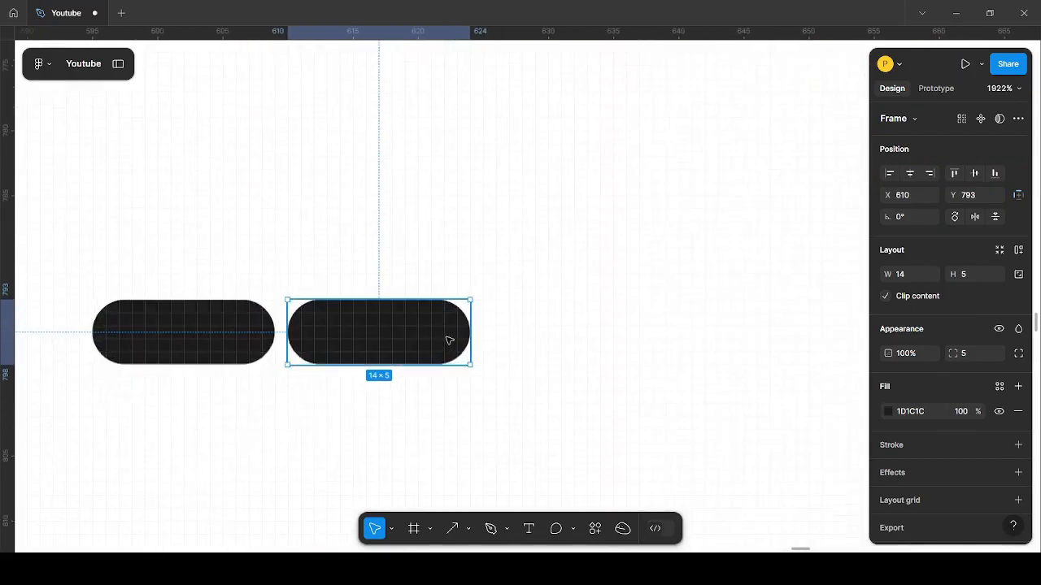
{"action": "left_click_drag", "start_coordinate": [471, 340], "coordinate": [361, 339]}
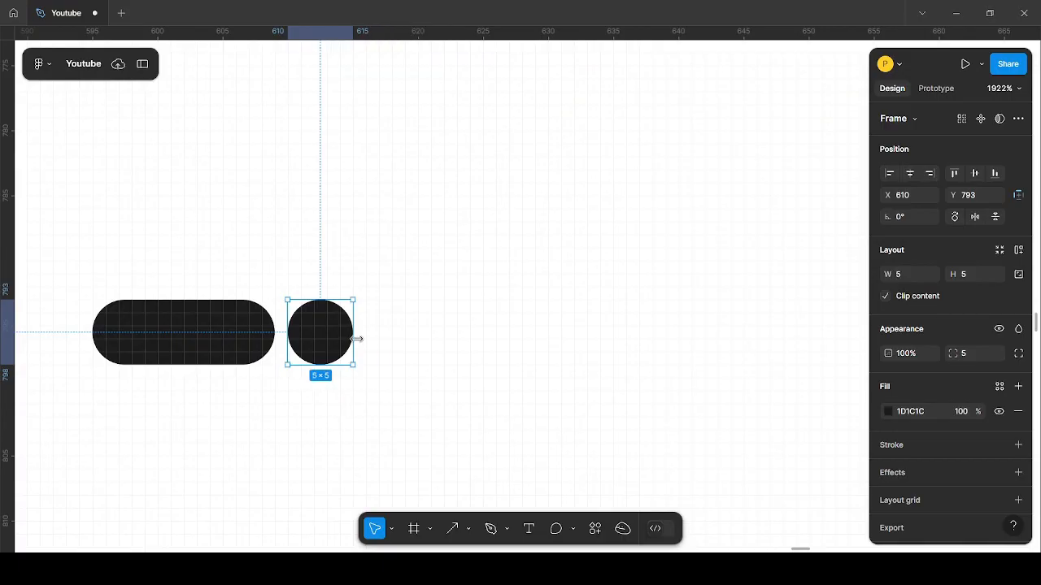
{"action": "scroll", "coordinate": [350, 317], "scroll_direction": "down", "scroll_amount": 8}
{"action": "scroll", "coordinate": [370, 309], "scroll_direction": "down", "scroll_amount": 5}
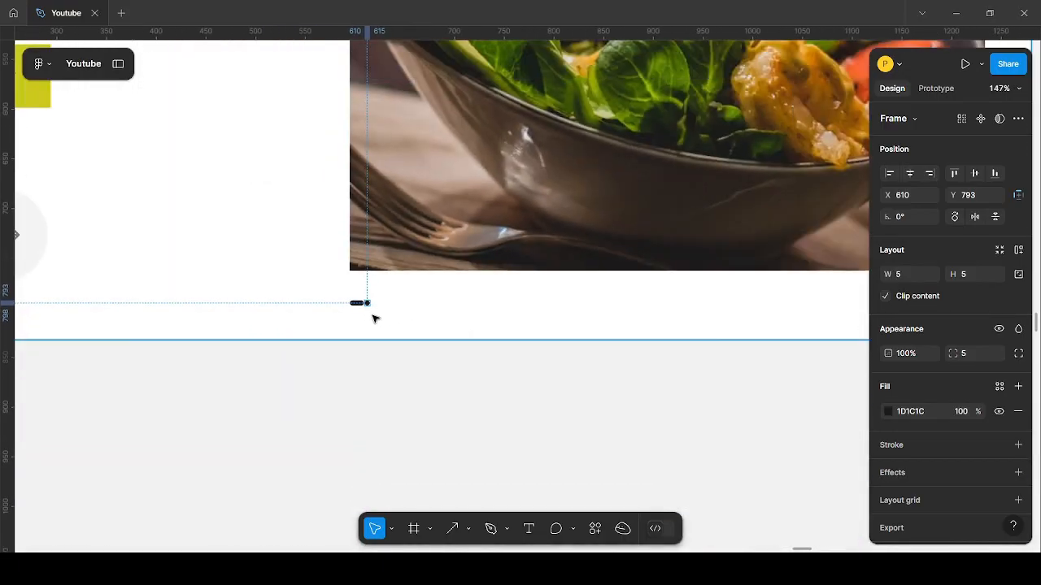
- Scale the pill and the dot together proportionally to a height of 7
{"action": "scroll", "coordinate": [363, 268], "scroll_direction": "up", "scroll_amount": 2}
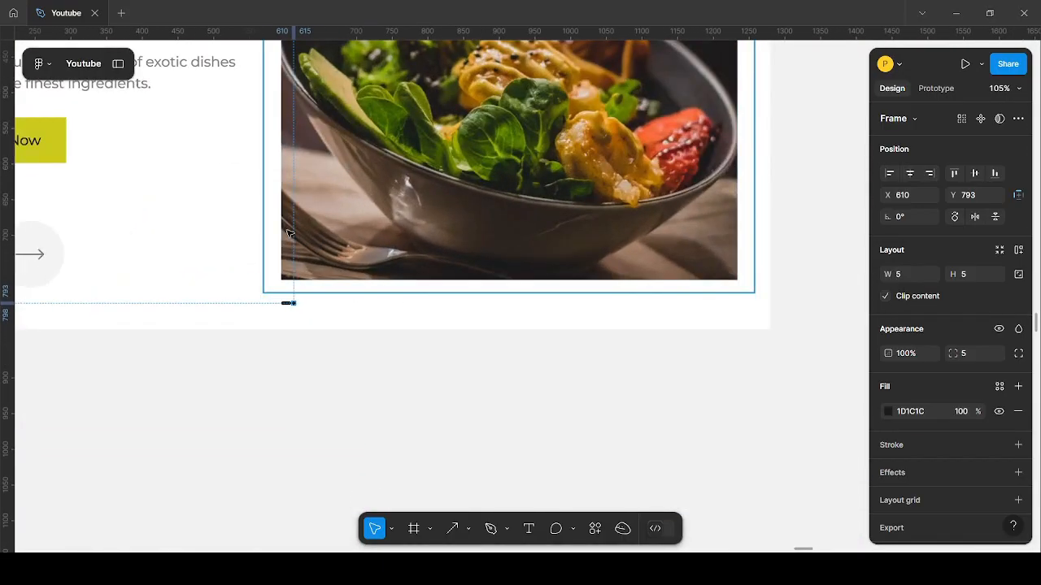
{"action": "scroll", "coordinate": [291, 305], "scroll_direction": "up", "scroll_amount": 5}
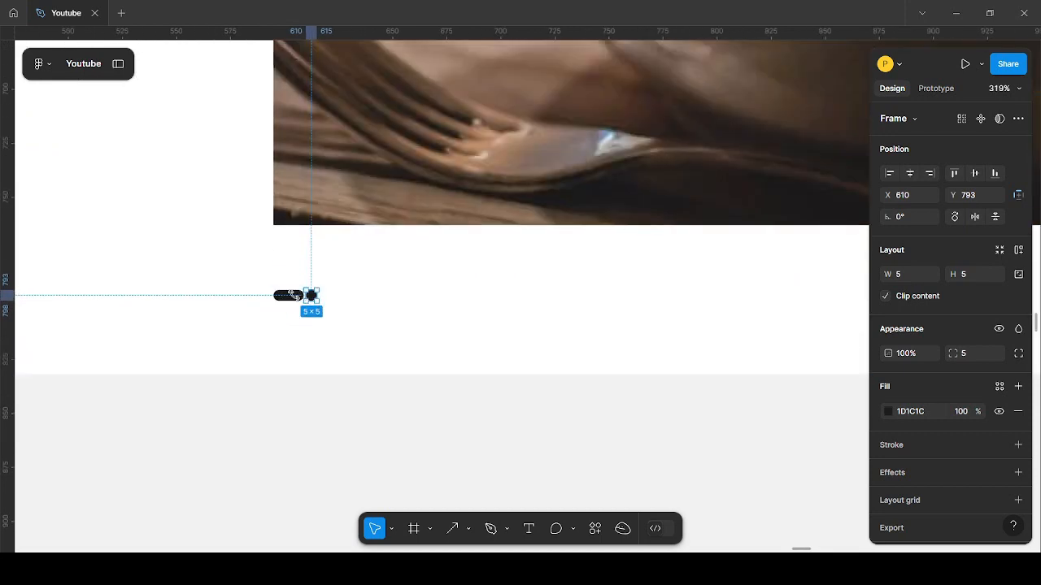
{"action": "scroll", "coordinate": [291, 294], "scroll_direction": "up", "scroll_amount": 2}
{"action": "scroll", "coordinate": [325, 298], "scroll_direction": "up", "scroll_amount": 4}
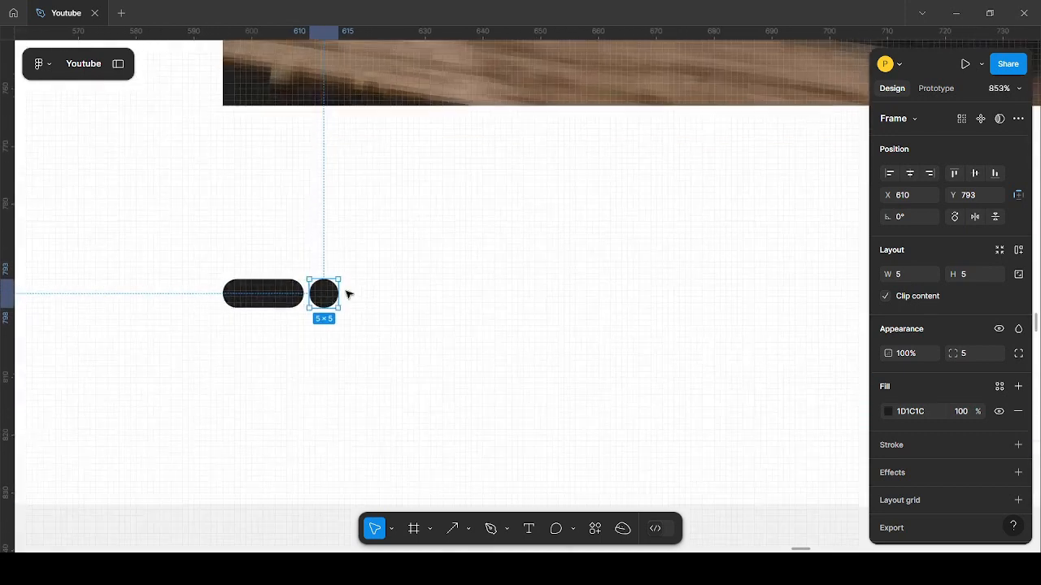
{"action": "left_click", "coordinate": [276, 299], "text": "shift"}
{"action": "key", "text": "k"}
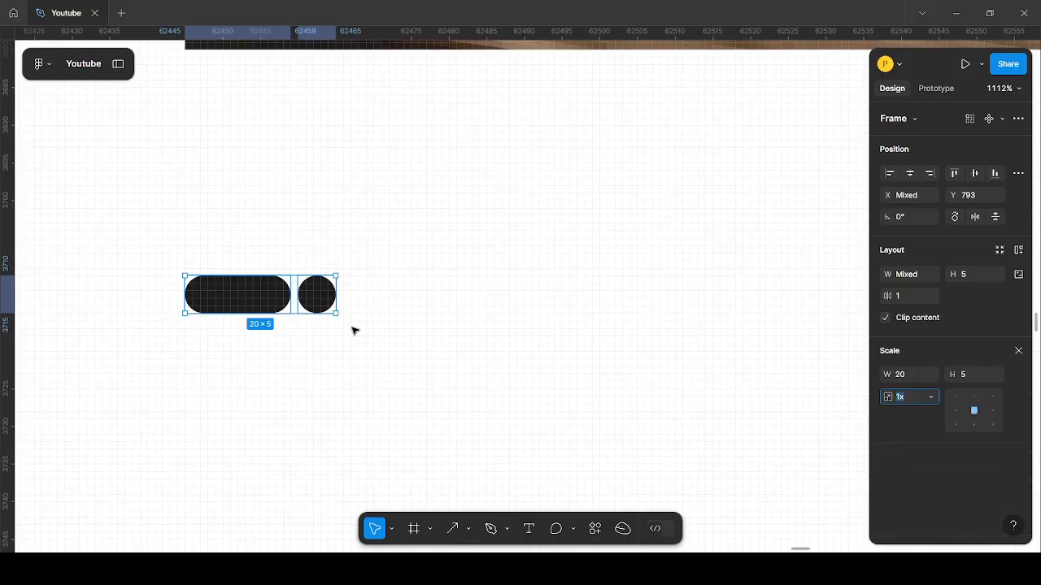
{"action": "left_click_drag", "start_coordinate": [336, 313], "coordinate": [347, 318]}
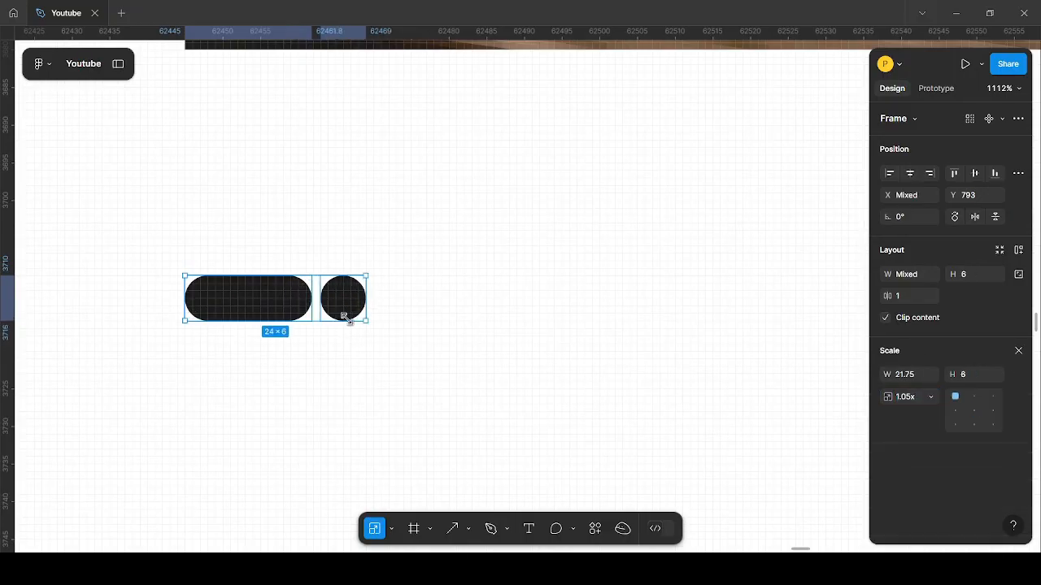
{"action": "scroll", "coordinate": [345, 317], "scroll_direction": "down", "scroll_amount": 6}
{"action": "scroll", "coordinate": [365, 325], "scroll_direction": "up", "scroll_amount": 2}
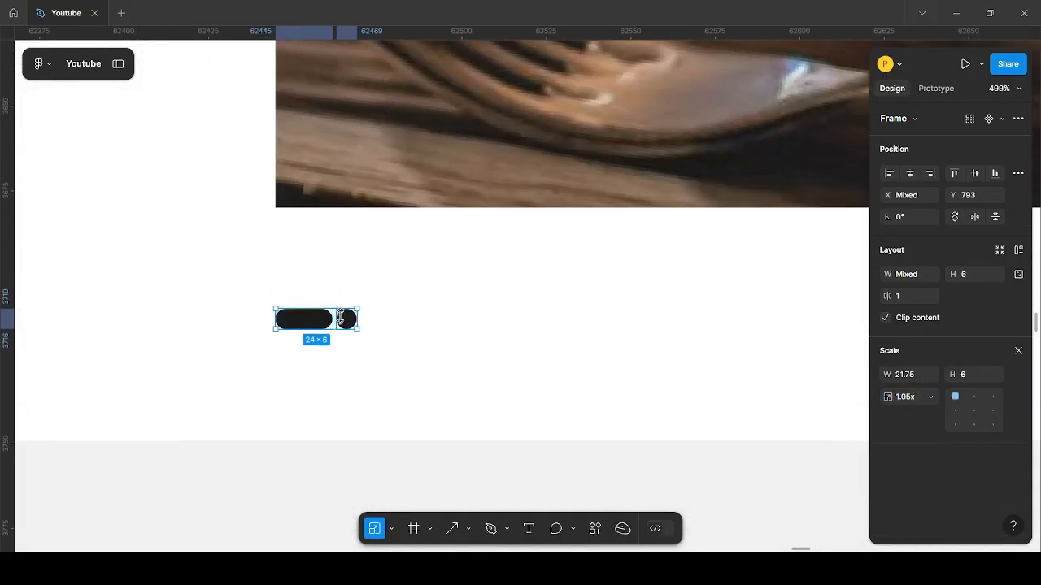
{"action": "left_click_drag", "start_coordinate": [362, 330], "coordinate": [367, 331]}
{"action": "left_click", "coordinate": [409, 340]}
{"action": "scroll", "coordinate": [369, 334], "scroll_direction": "down", "scroll_amount": 6}
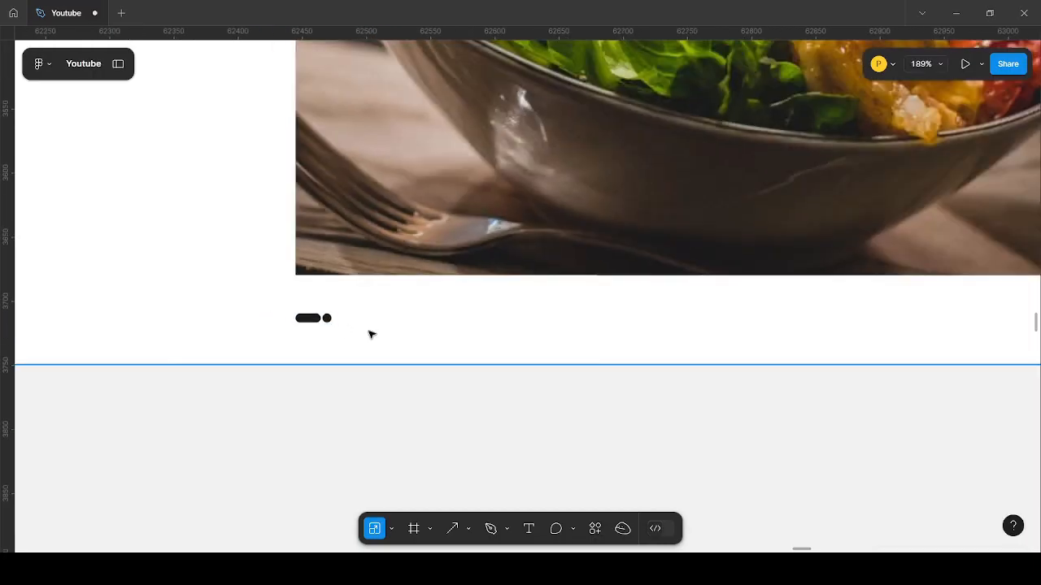
- Widen the pill to about 25 and place the dot 3 px after it, at X 623
{"action": "scroll", "coordinate": [504, 365], "scroll_direction": "up", "scroll_amount": 5}
{"action": "left_click", "coordinate": [365, 355]}
{"action": "scroll", "coordinate": [364, 354], "scroll_direction": "up", "scroll_amount": 2}
{"action": "left_click_drag", "start_coordinate": [360, 352], "coordinate": [402, 352]}
{"action": "left_click", "coordinate": [317, 352]}
{"action": "key", "text": "v"}
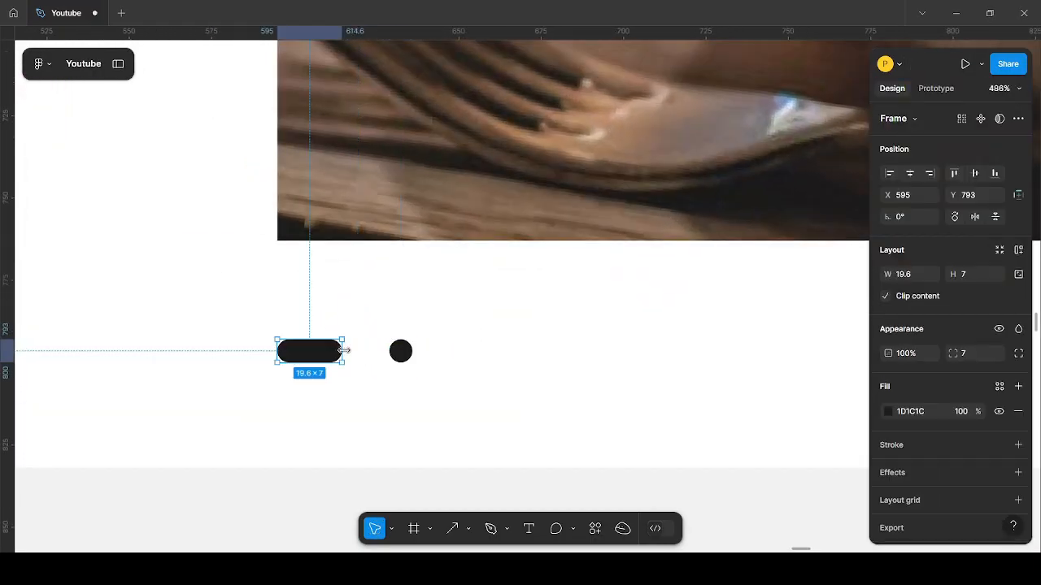
{"action": "left_click", "coordinate": [400, 352]}
{"action": "scroll", "coordinate": [400, 351], "scroll_direction": "up", "scroll_amount": 3}
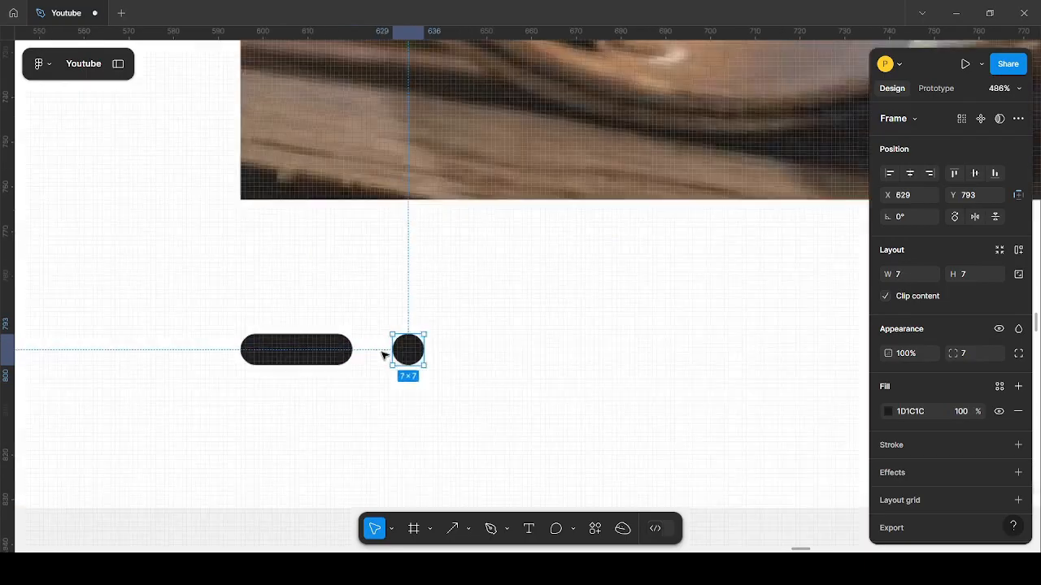
{"action": "left_click_drag", "start_coordinate": [399, 350], "coordinate": [370, 350]}
{"action": "scroll", "coordinate": [280, 320], "scroll_direction": "down", "scroll_amount": 4}
{"action": "left_click", "coordinate": [376, 336]}
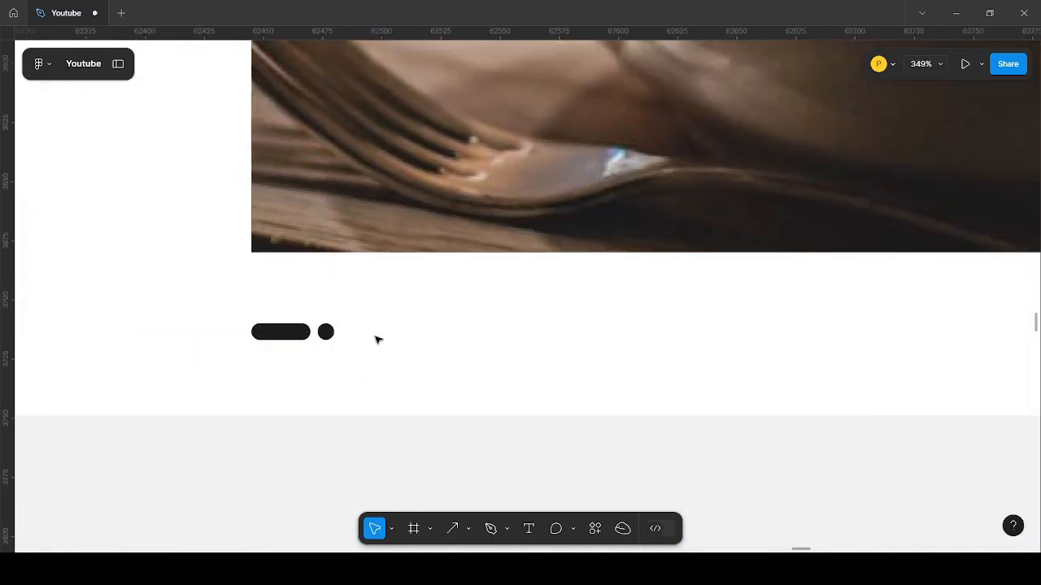
- Change the dot's fill to light grey DDDDDD
{"action": "scroll", "coordinate": [319, 334], "scroll_direction": "up", "scroll_amount": 3}
{"action": "left_click", "coordinate": [331, 334]}
{"action": "scroll", "coordinate": [280, 333], "scroll_direction": "up", "scroll_amount": 2}
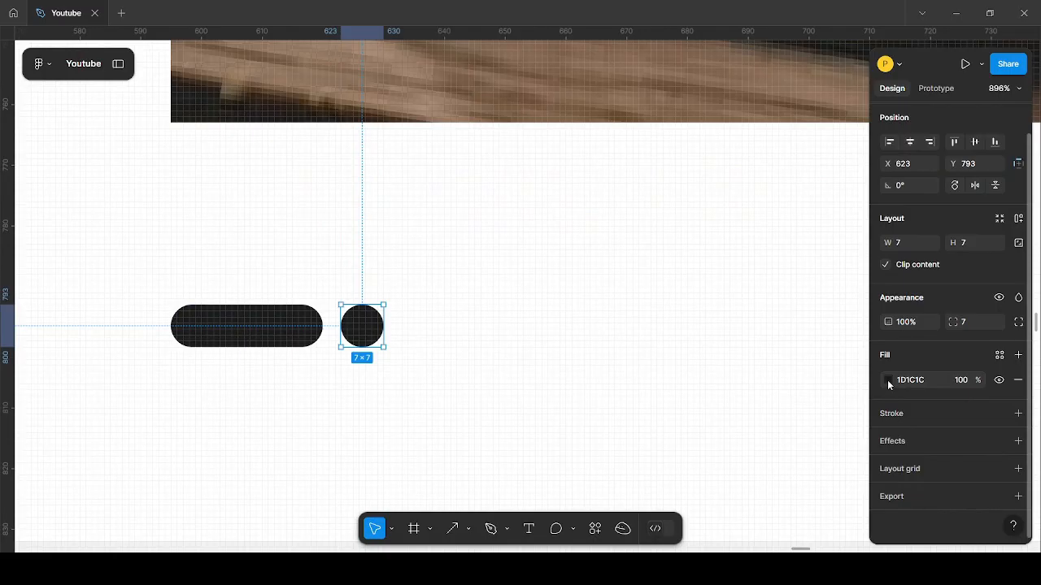
{"action": "left_click", "coordinate": [888, 380]}
{"action": "left_click_drag", "start_coordinate": [748, 309], "coordinate": [716, 258]}
{"action": "scroll", "coordinate": [425, 318], "scroll_direction": "down", "scroll_amount": 3}
{"action": "left_click", "coordinate": [249, 339]}
{"action": "scroll", "coordinate": [267, 339], "scroll_direction": "down", "scroll_amount": 2}
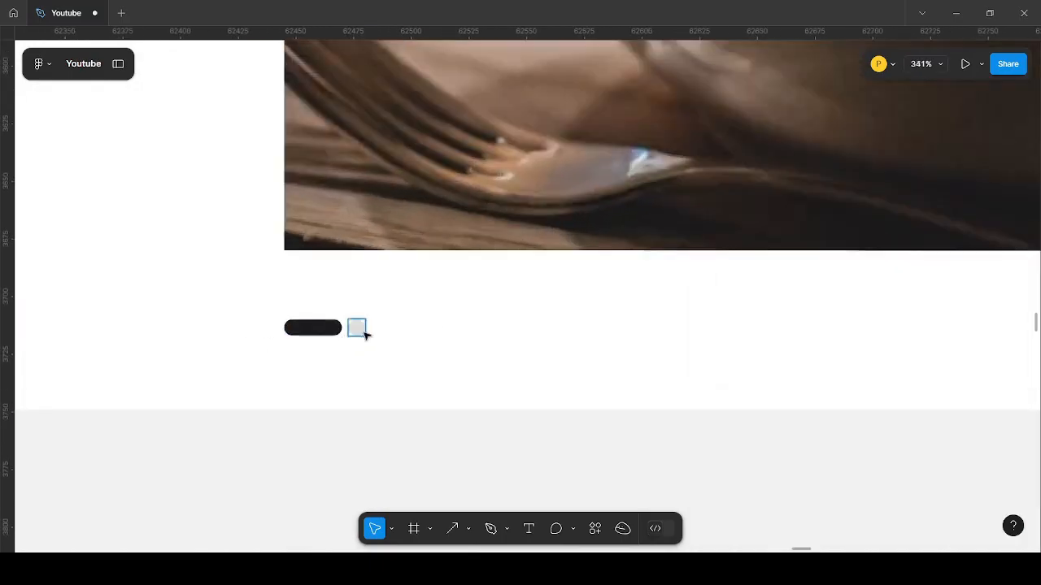
- Duplicate the grey dot four times in a row at 3 px gaps, making five dots after the pill
{"action": "left_click", "coordinate": [362, 332]}
{"action": "scroll", "coordinate": [351, 331], "scroll_direction": "up", "scroll_amount": 1}
{"action": "scroll", "coordinate": [348, 330], "scroll_direction": "up", "scroll_amount": 2}
{"action": "left_click_drag", "start_coordinate": [363, 333], "coordinate": [393, 322], "text": "alt"}
{"action": "scroll", "coordinate": [279, 330], "scroll_direction": "down", "scroll_amount": 3}
{"action": "left_click_drag", "start_coordinate": [281, 332], "coordinate": [285, 288]}
{"action": "key", "text": "ctrl+d"}
{"action": "key", "text": "ctrl+d"}
{"action": "key", "text": "ctrl+d"}
{"action": "scroll", "coordinate": [286, 284], "scroll_direction": "up", "scroll_amount": 3}
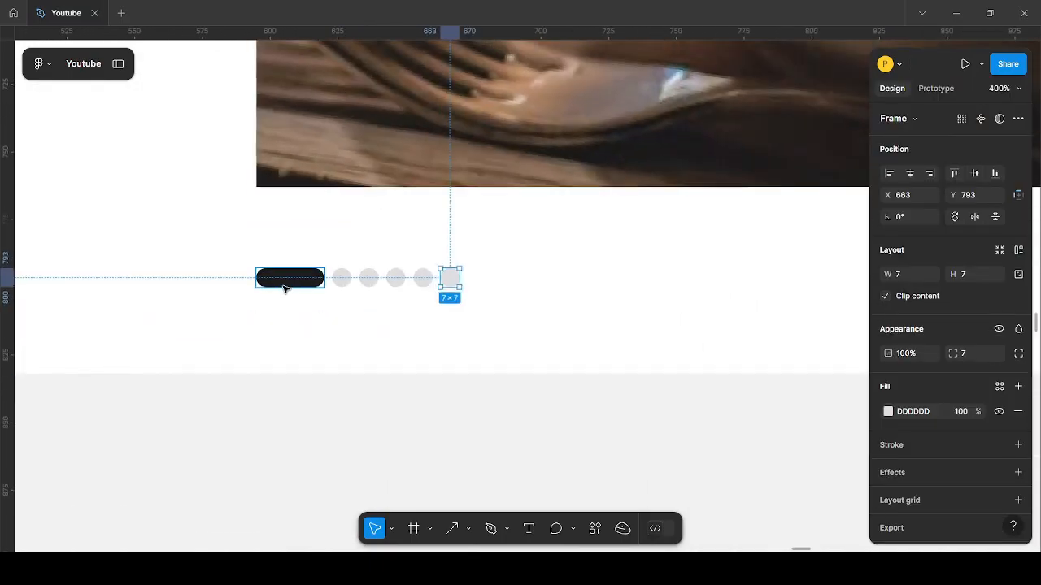
- Select the pill and all five dots and combine them in a horizontal auto layout with a gap of 3
{"action": "left_click", "coordinate": [302, 280]}
{"action": "left_click", "coordinate": [362, 275], "text": "shift"}
{"action": "left_click", "coordinate": [399, 276], "text": "shift"}
{"action": "left_click", "coordinate": [435, 276], "text": "shift"}
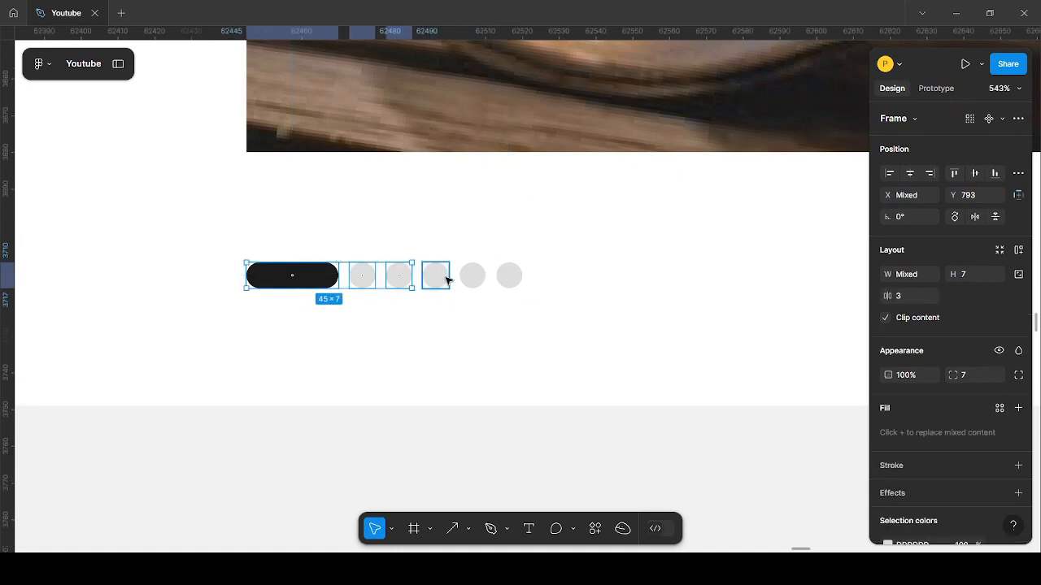
{"action": "left_click", "coordinate": [473, 276], "text": "shift"}
{"action": "left_click", "coordinate": [509, 275], "text": "shift"}
{"action": "scroll", "coordinate": [385, 279], "scroll_direction": "down", "scroll_amount": 6}
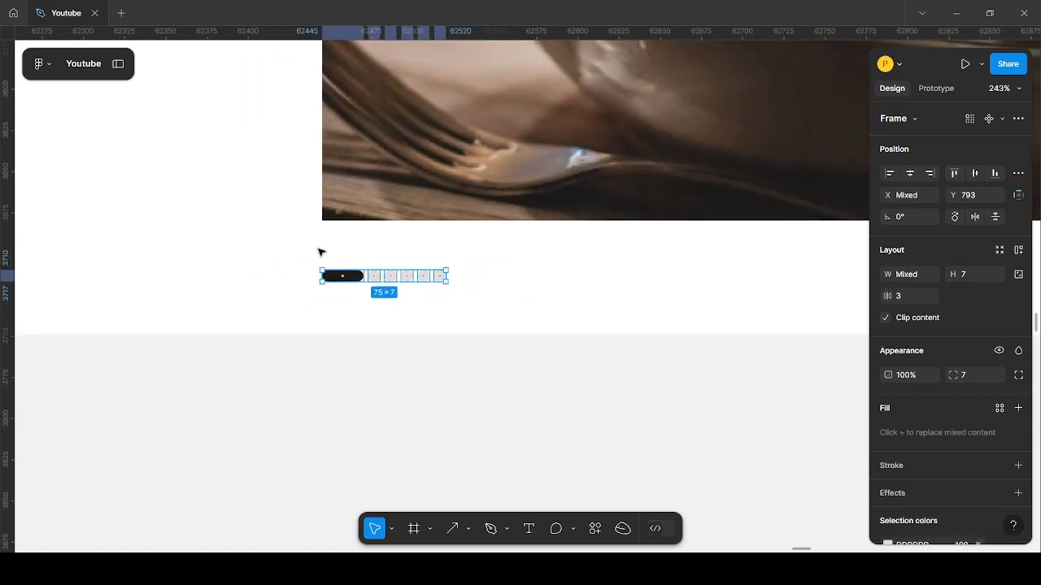
{"action": "scroll", "coordinate": [377, 266], "scroll_direction": "up", "scroll_amount": 3}
{"action": "key", "text": "shift+a"}
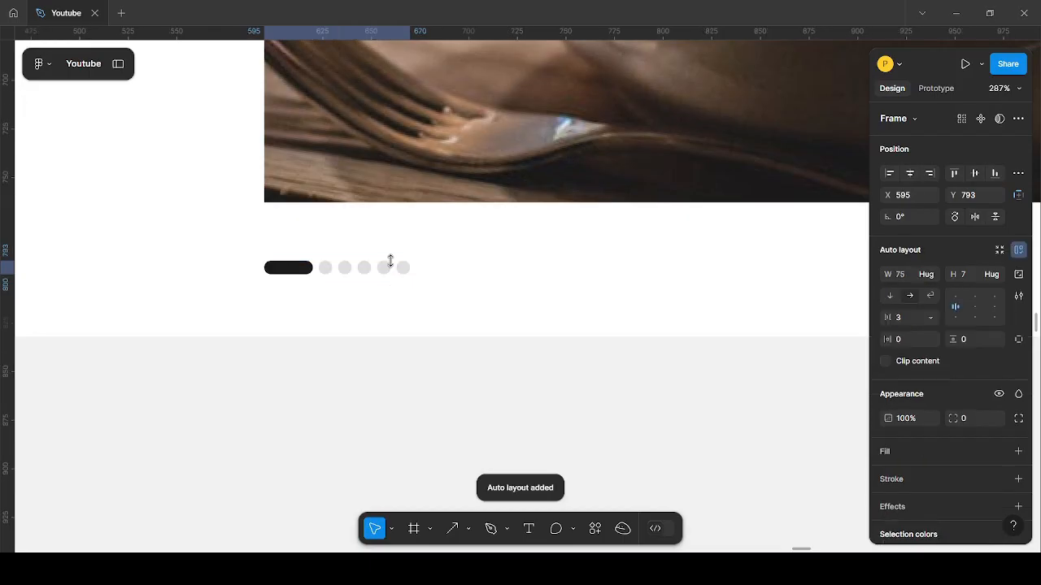
{"action": "scroll", "coordinate": [348, 251], "scroll_direction": "down", "scroll_amount": 4}
{"action": "left_click", "coordinate": [527, 304]}
{"action": "scroll", "coordinate": [488, 232], "scroll_direction": "down", "scroll_amount": 4}
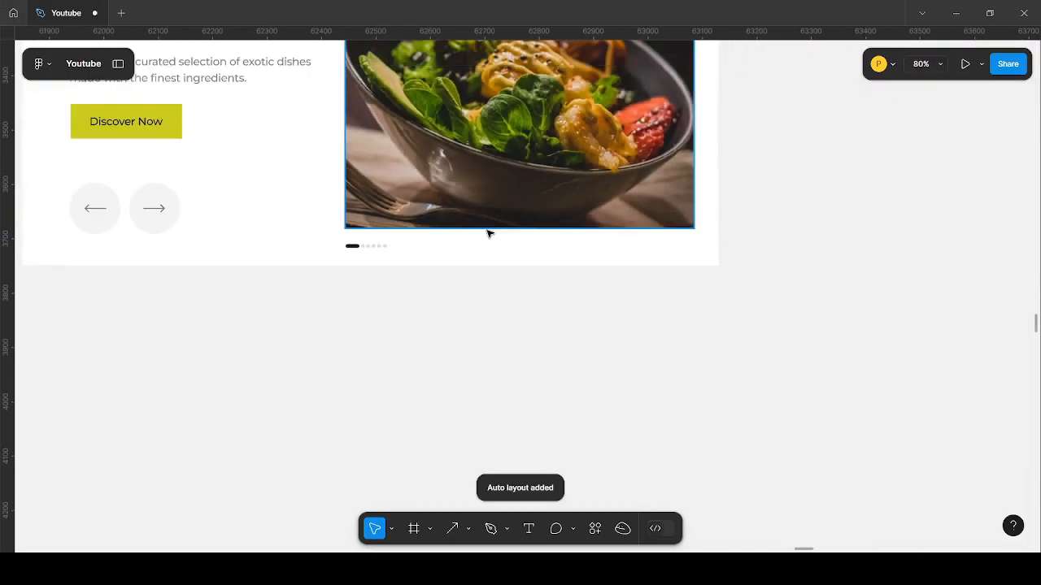
- Centre the row of pagination dots beneath the dish image, at about X 876 and Y 793
{"action": "scroll", "coordinate": [499, 268], "scroll_direction": "up", "scroll_amount": 2}
{"action": "scroll", "coordinate": [510, 217], "scroll_direction": "down", "scroll_amount": 2}
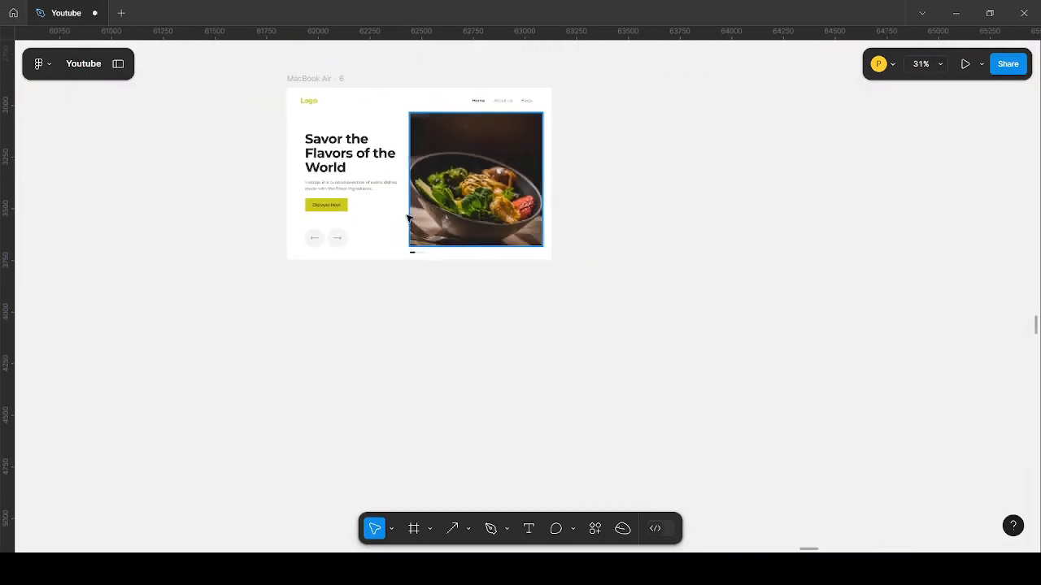
{"action": "scroll", "coordinate": [410, 235], "scroll_direction": "up", "scroll_amount": 7}
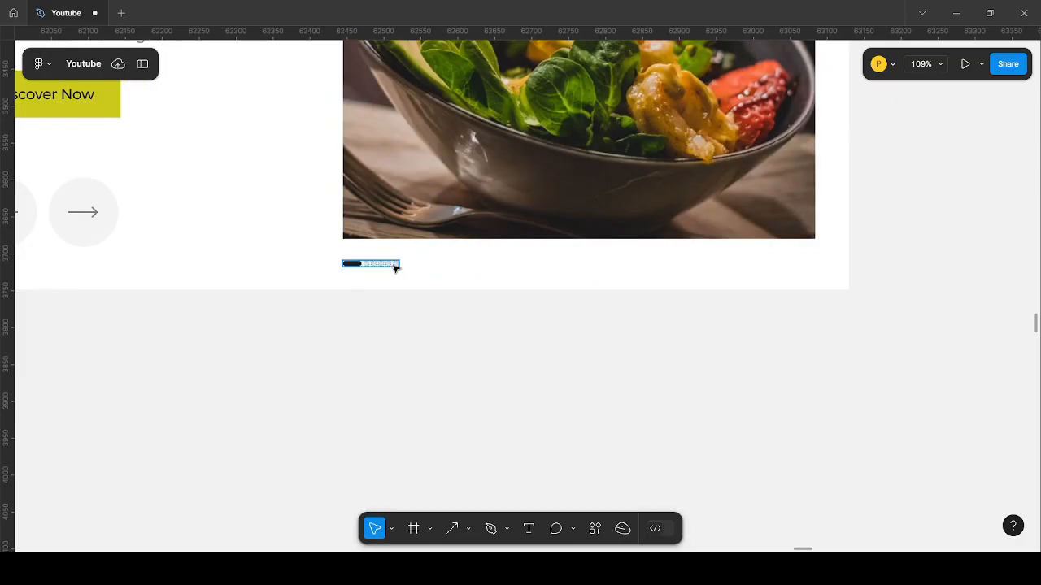
{"action": "left_click", "coordinate": [395, 265]}
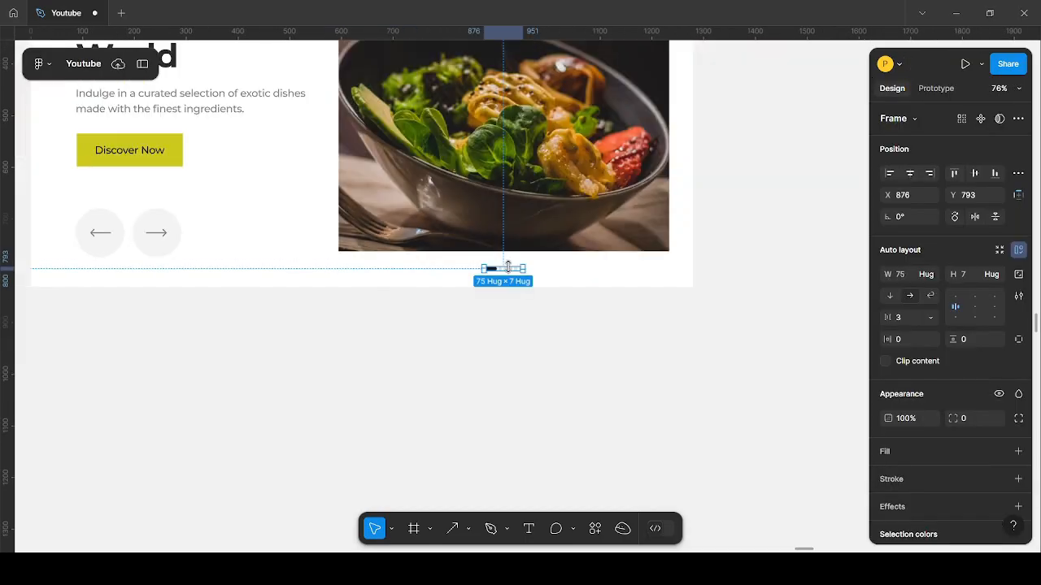
{"action": "scroll", "coordinate": [506, 267], "scroll_direction": "up", "scroll_amount": 2}
{"action": "left_click_drag", "start_coordinate": [505, 272], "coordinate": [503, 270]}
{"action": "scroll", "coordinate": [458, 263], "scroll_direction": "down", "scroll_amount": 3}
{"action": "left_click", "coordinate": [474, 304]}
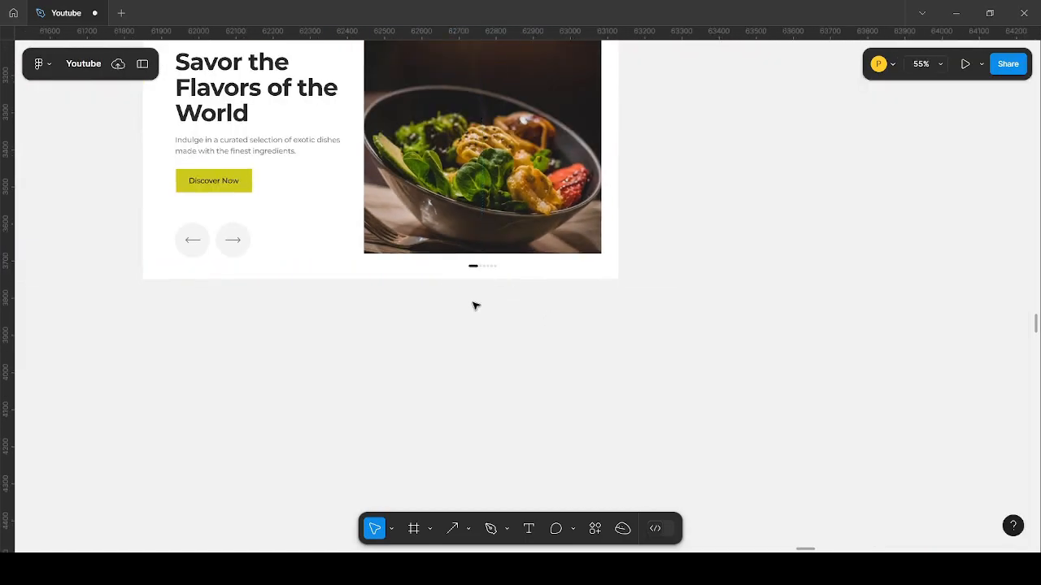
- Review the overall landing page layout, checking the dish image and the centred pagination dots
{"action": "scroll", "coordinate": [465, 267], "scroll_direction": "up", "scroll_amount": 2}
{"action": "scroll", "coordinate": [505, 270], "scroll_direction": "down", "scroll_amount": 5}
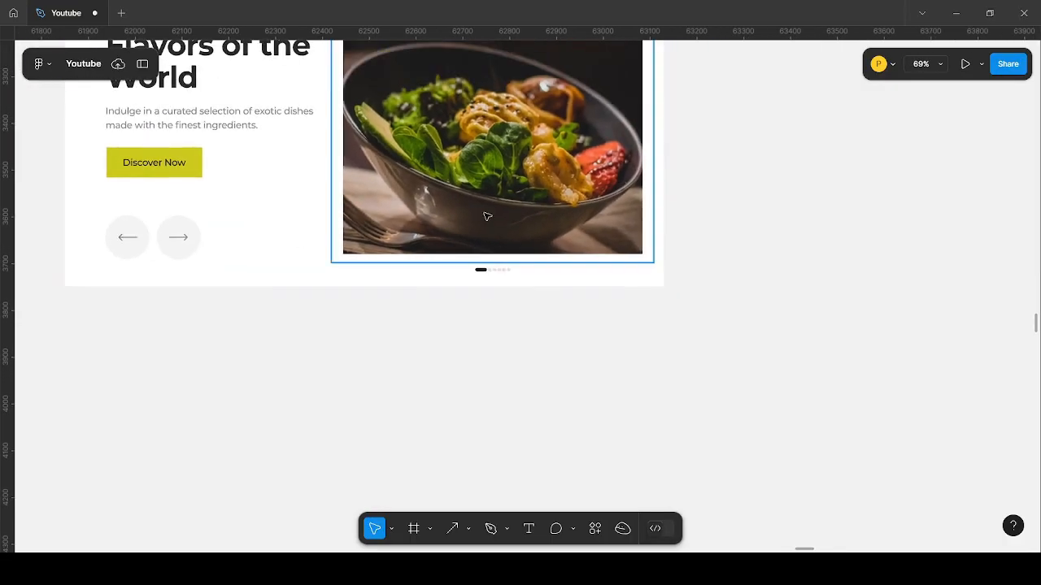
{"action": "left_click", "coordinate": [499, 215]}
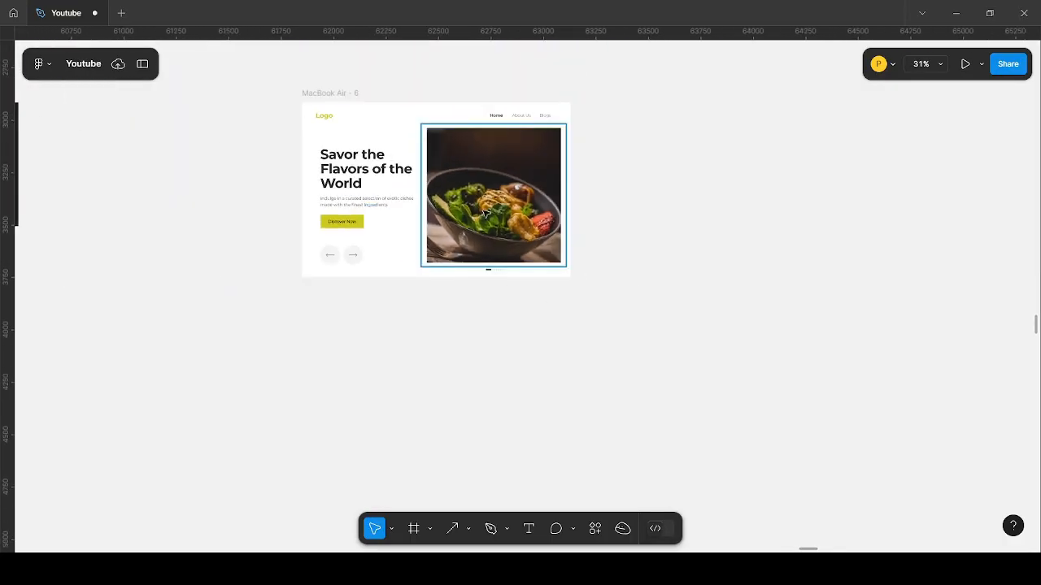
{"action": "scroll", "coordinate": [471, 213], "scroll_direction": "up", "scroll_amount": 2}
{"action": "scroll", "coordinate": [475, 279], "scroll_direction": "down", "scroll_amount": 3}
{"action": "scroll", "coordinate": [475, 279], "scroll_direction": "up", "scroll_amount": 3}
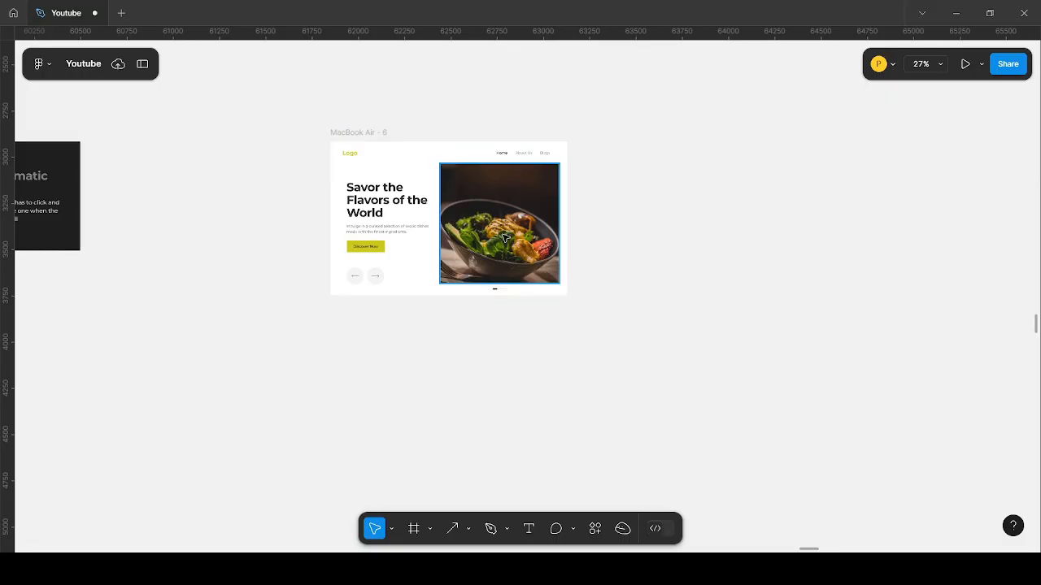
{"action": "left_click", "coordinate": [268, 74]}
{"action": "scroll", "coordinate": [415, 190], "scroll_direction": "down", "scroll_amount": 3}
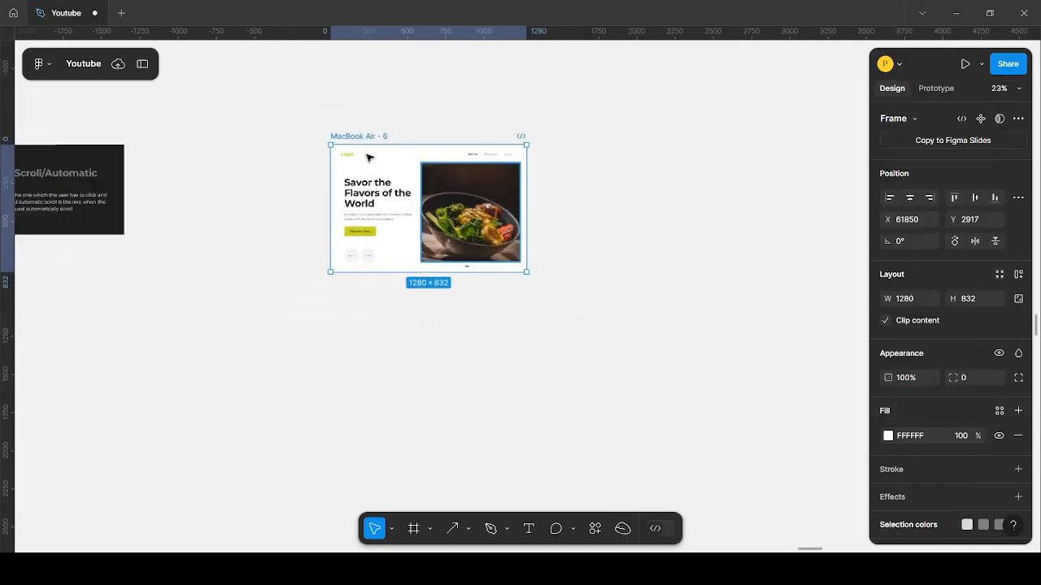
{"action": "scroll", "coordinate": [390, 171], "scroll_direction": "up", "scroll_amount": 3}
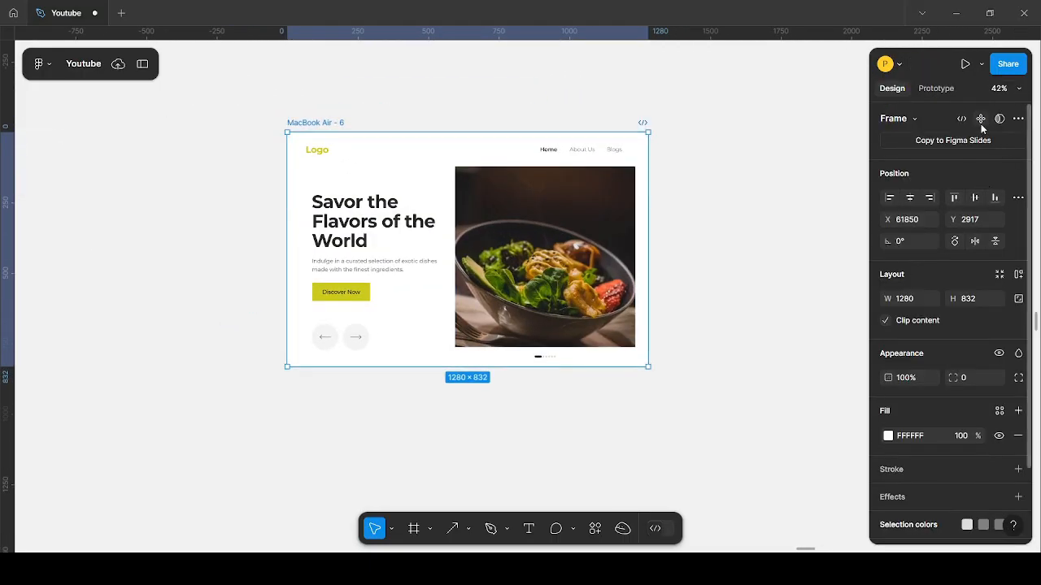
- Change the fill of the circle behind the back arrow to white FFFFFF
{"action": "scroll", "coordinate": [290, 388], "scroll_direction": "up", "scroll_amount": 5}
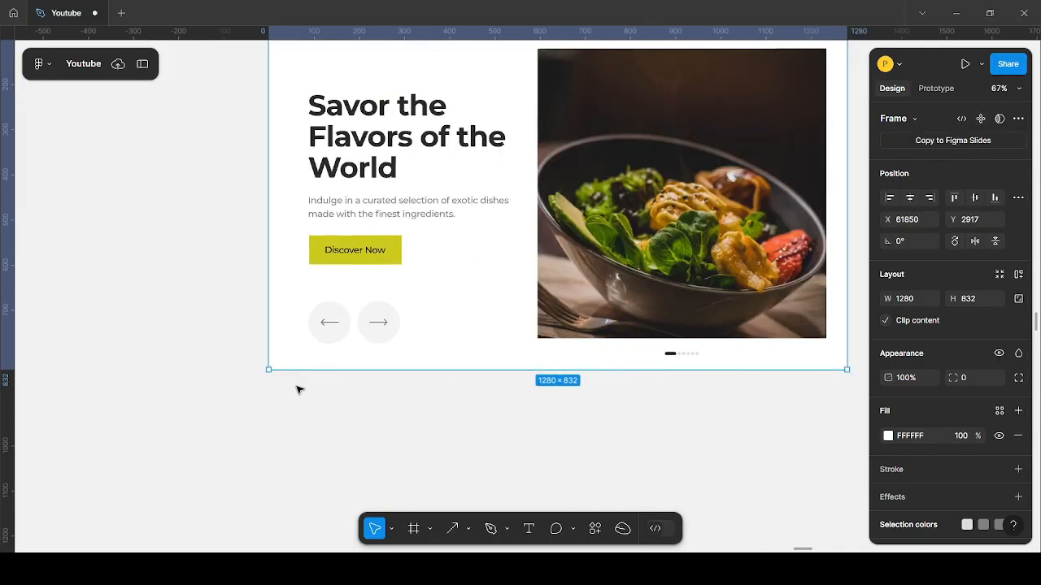
{"action": "scroll", "coordinate": [341, 321], "scroll_direction": "down", "scroll_amount": 4}
{"action": "scroll", "coordinate": [390, 329], "scroll_direction": "up", "scroll_amount": 1}
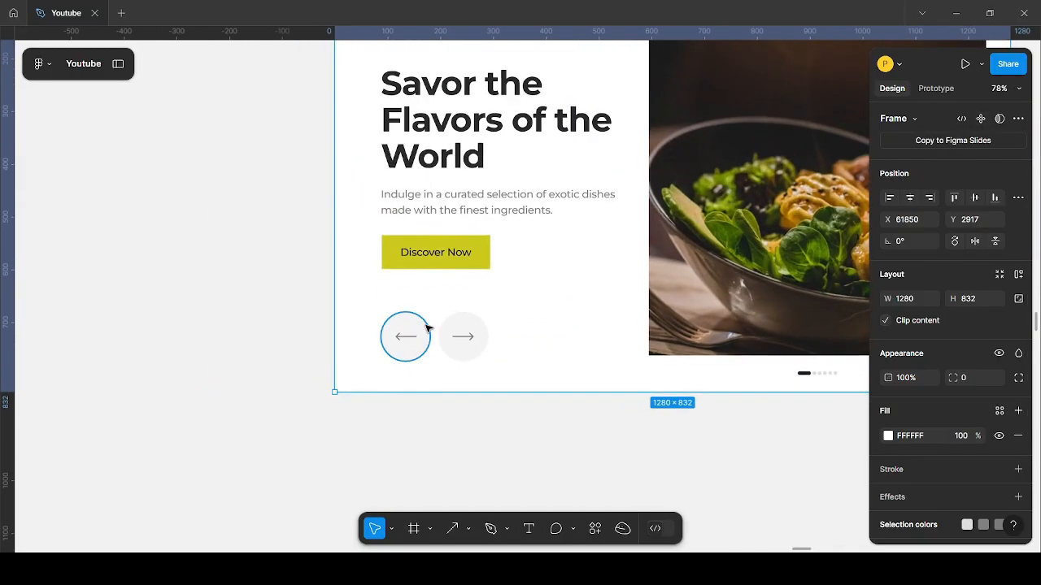
{"action": "left_click", "coordinate": [398, 332]}
{"action": "scroll", "coordinate": [422, 342], "scroll_direction": "up", "scroll_amount": 3}
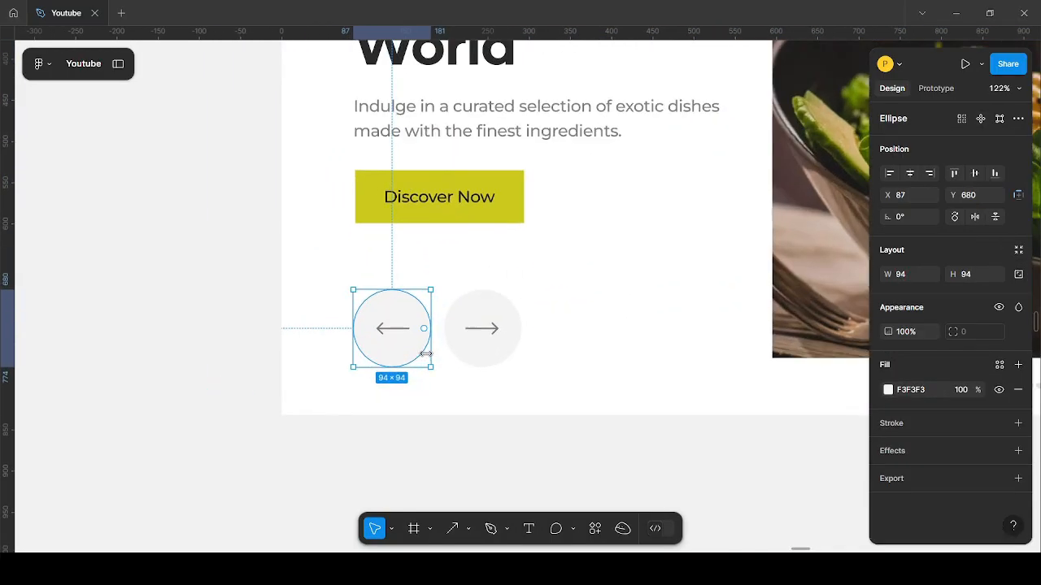
{"action": "scroll", "coordinate": [316, 336], "scroll_direction": "down", "scroll_amount": 3}
{"action": "scroll", "coordinate": [317, 337], "scroll_direction": "up", "scroll_amount": 1}
{"action": "scroll", "coordinate": [406, 309], "scroll_direction": "up", "scroll_amount": 2}
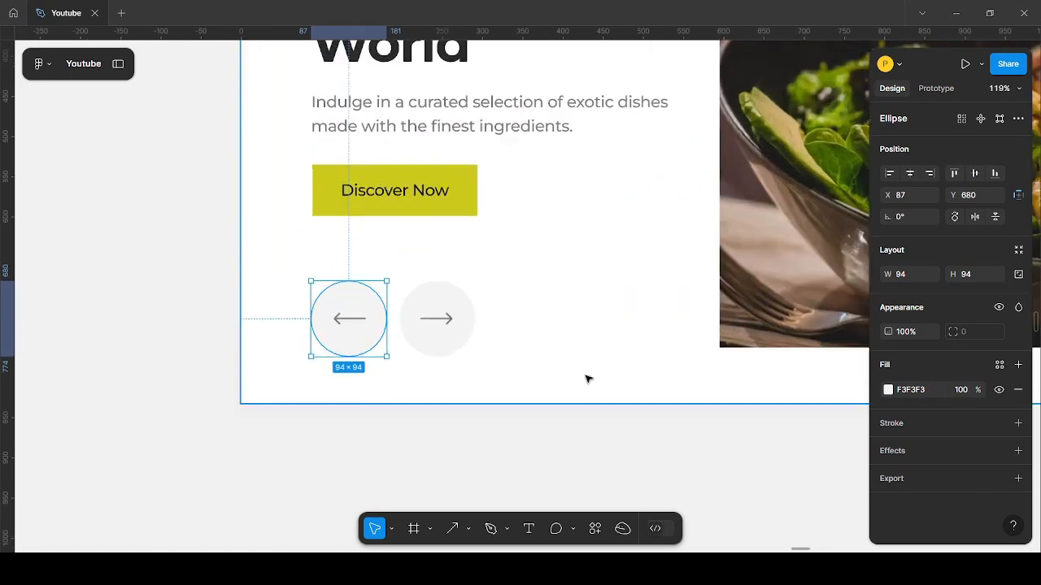
{"action": "left_click", "coordinate": [888, 390]}
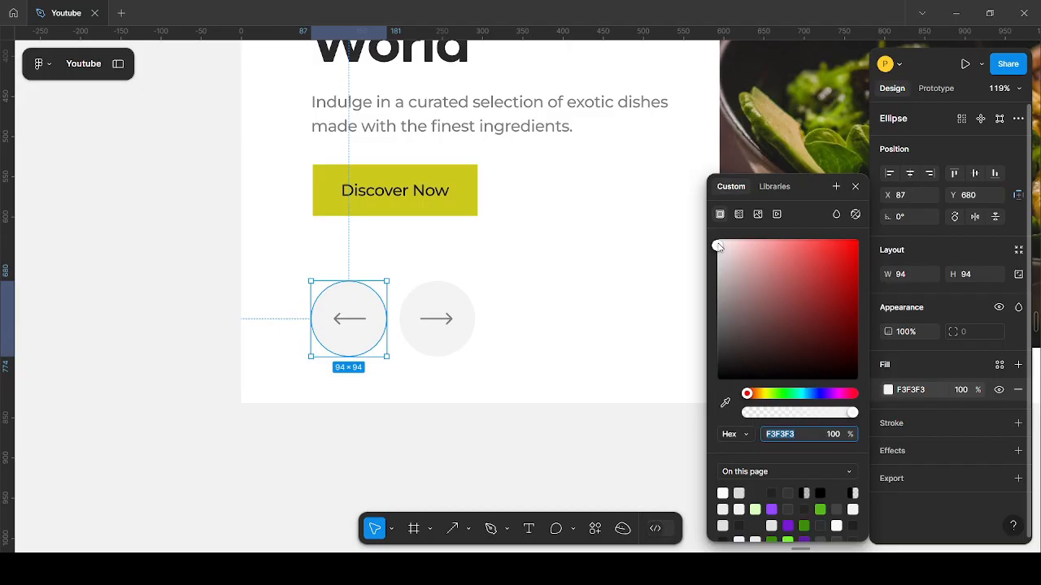
{"action": "left_click_drag", "start_coordinate": [718, 246], "coordinate": [718, 239]}
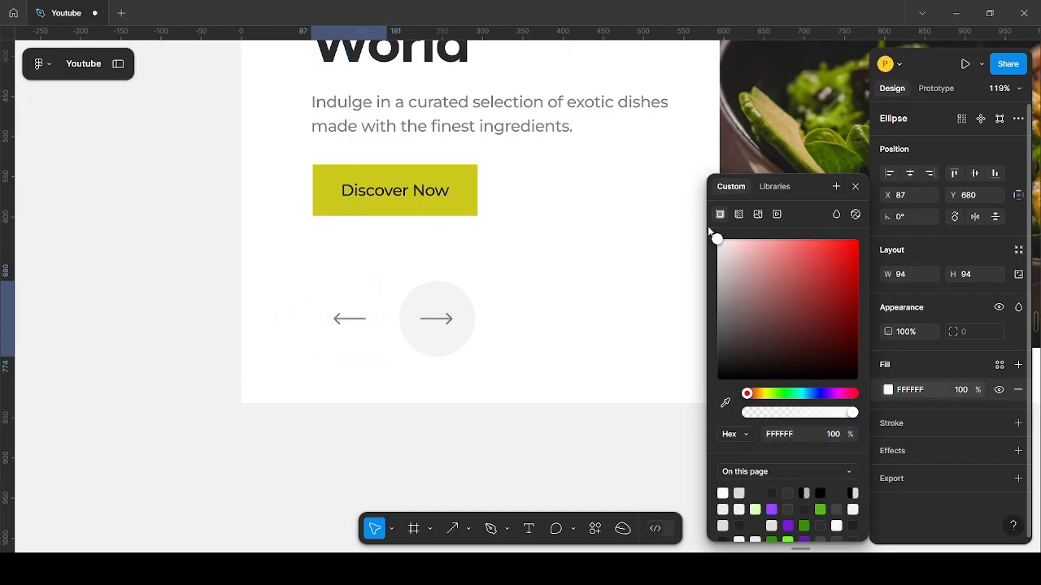
{"action": "scroll", "coordinate": [284, 233], "scroll_direction": "down", "scroll_amount": 5}
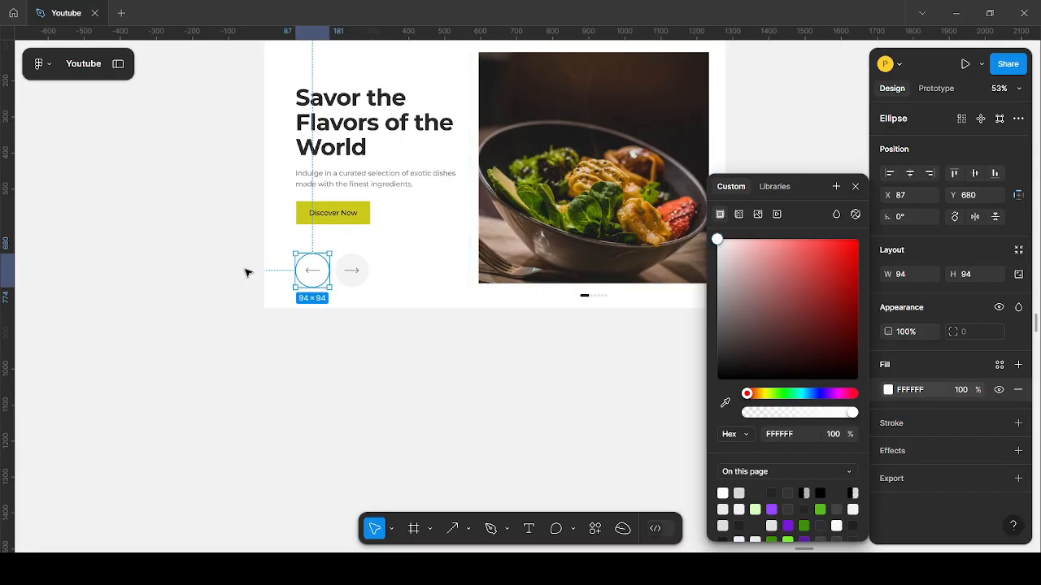
{"action": "left_click", "coordinate": [498, 418]}
- Lighten the back arrow's stroke colour to grey DCDCDC so it looks inactive
{"action": "scroll", "coordinate": [418, 309], "scroll_direction": "down", "scroll_amount": 3}
{"action": "scroll", "coordinate": [441, 352], "scroll_direction": "up", "scroll_amount": 6}
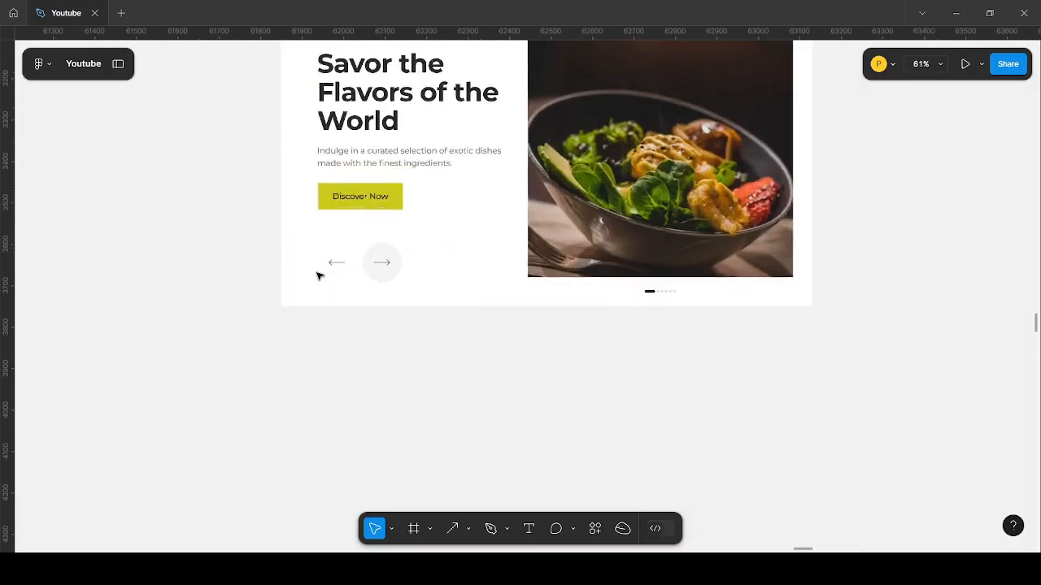
{"action": "left_click", "coordinate": [341, 261]}
{"action": "scroll", "coordinate": [341, 266], "scroll_direction": "up", "scroll_amount": 5}
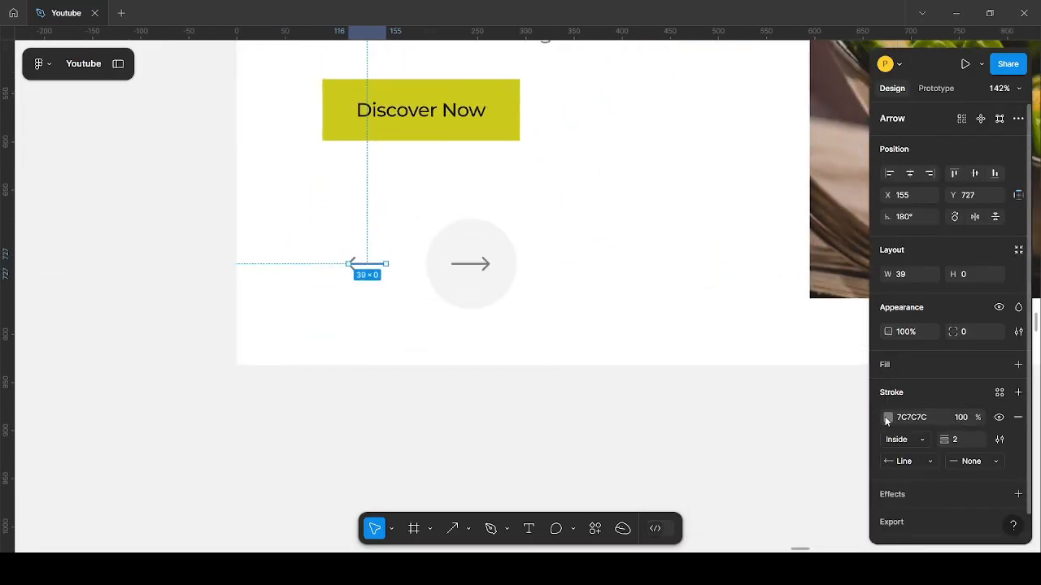
{"action": "left_click", "coordinate": [887, 419]}
{"action": "left_click_drag", "start_coordinate": [728, 311], "coordinate": [706, 268]}
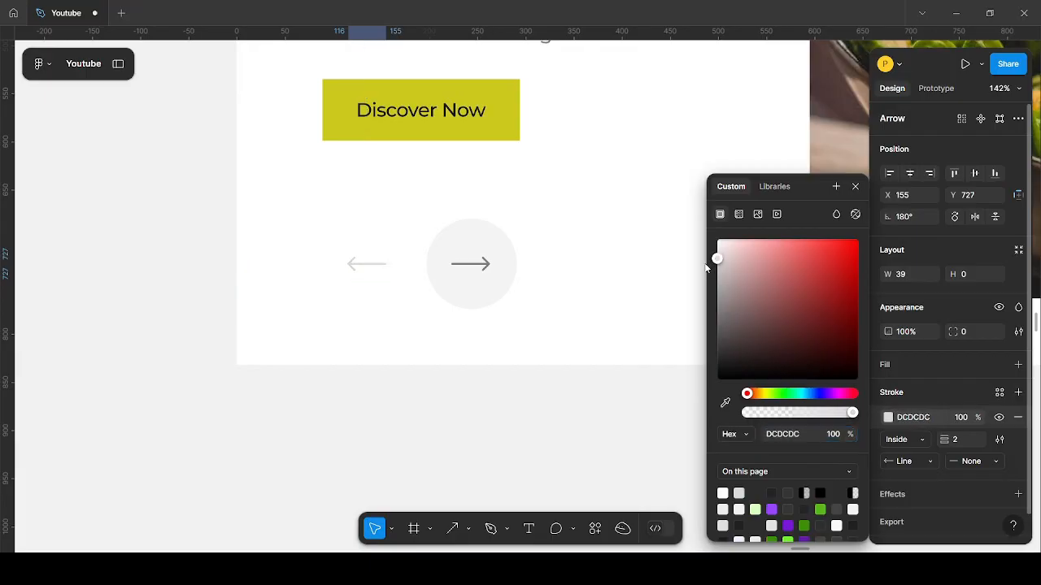
{"action": "scroll", "coordinate": [257, 220], "scroll_direction": "down", "scroll_amount": 5}
{"action": "left_click", "coordinate": [374, 341]}
{"action": "scroll", "coordinate": [334, 317], "scroll_direction": "down", "scroll_amount": 5}
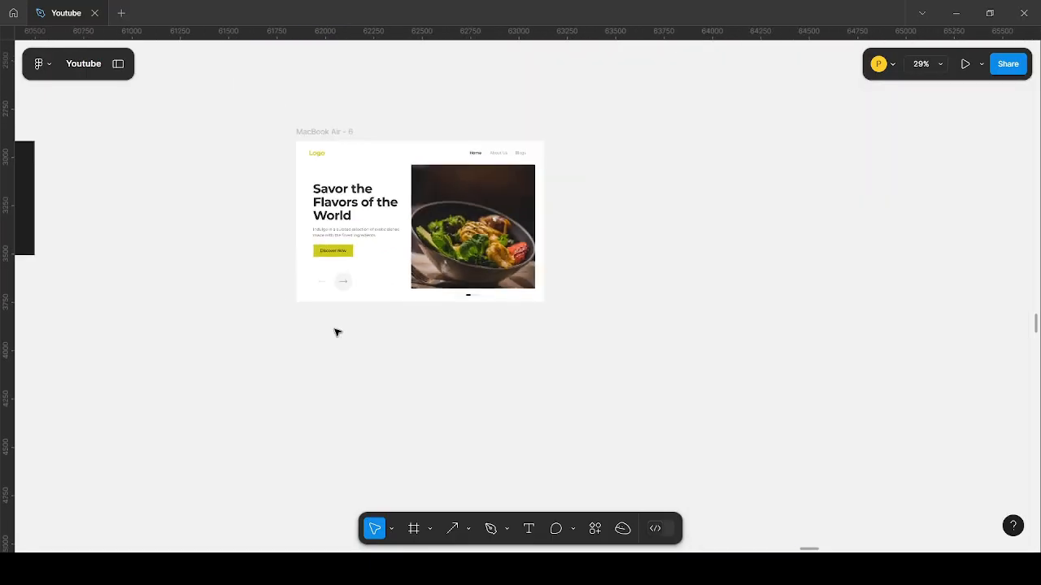
- Turn the whole MacBook Air - 6 frame into a component
{"action": "scroll", "coordinate": [305, 309], "scroll_direction": "up", "scroll_amount": 3}
{"action": "scroll", "coordinate": [393, 325], "scroll_direction": "down", "scroll_amount": 1}
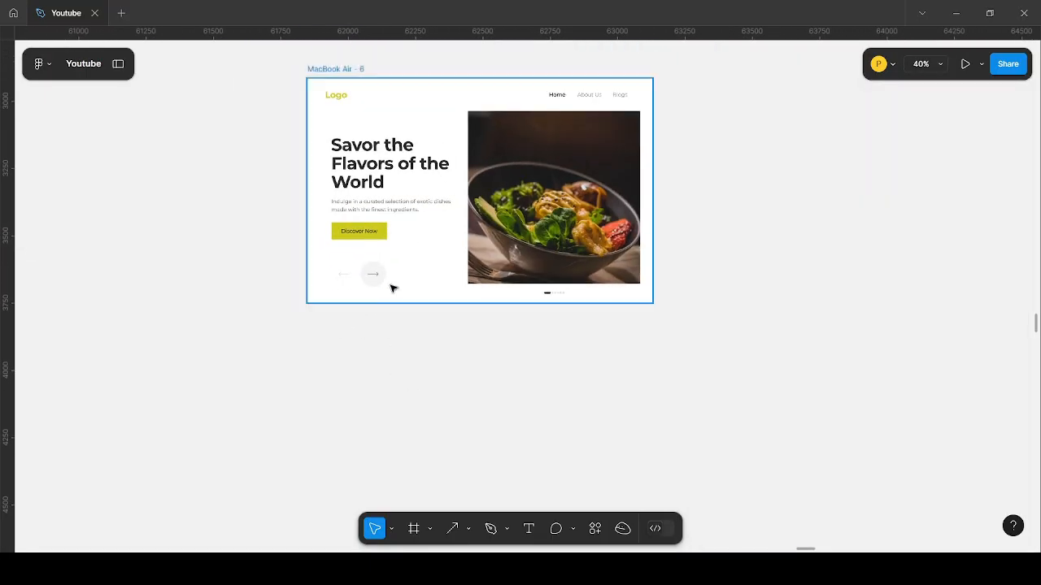
{"action": "left_click", "coordinate": [334, 69]}
{"action": "scroll", "coordinate": [418, 132], "scroll_direction": "up", "scroll_amount": 1}
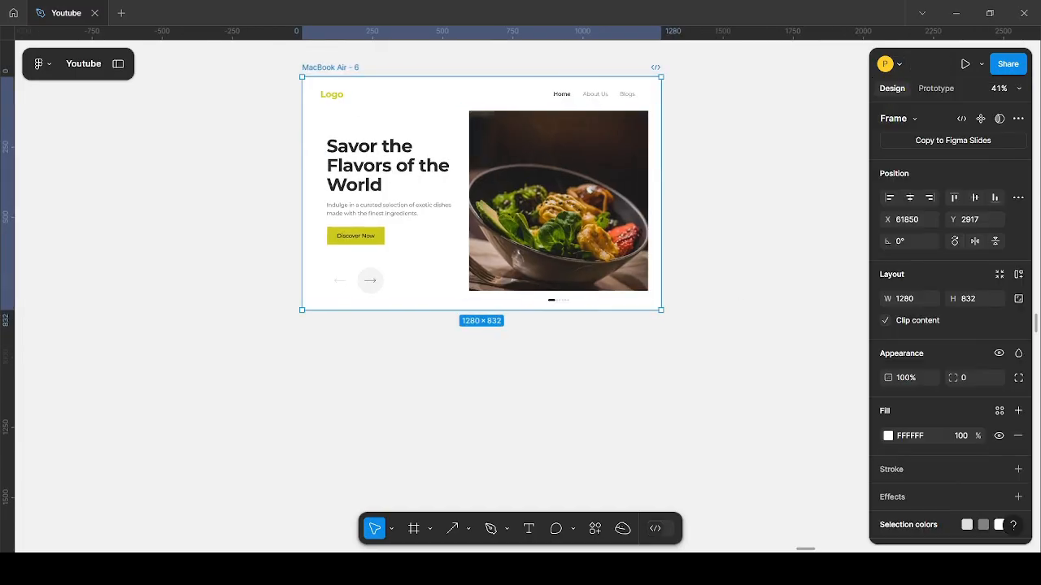
{"action": "left_click", "coordinate": [980, 121]}
{"action": "scroll", "coordinate": [518, 157], "scroll_direction": "down", "scroll_amount": 3}
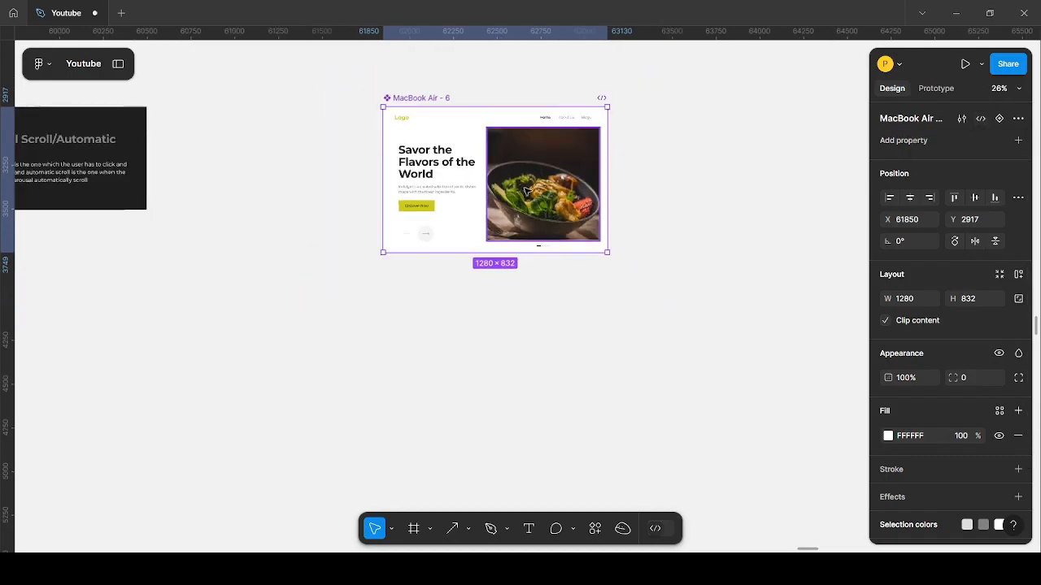
- Add a second variant to the MacBook Air - 6 component
{"action": "left_click", "coordinate": [687, 241]}
{"action": "scroll", "coordinate": [675, 229], "scroll_direction": "up", "scroll_amount": 1}
{"action": "left_click", "coordinate": [389, 94]}
{"action": "scroll", "coordinate": [412, 114], "scroll_direction": "up", "scroll_amount": 1}
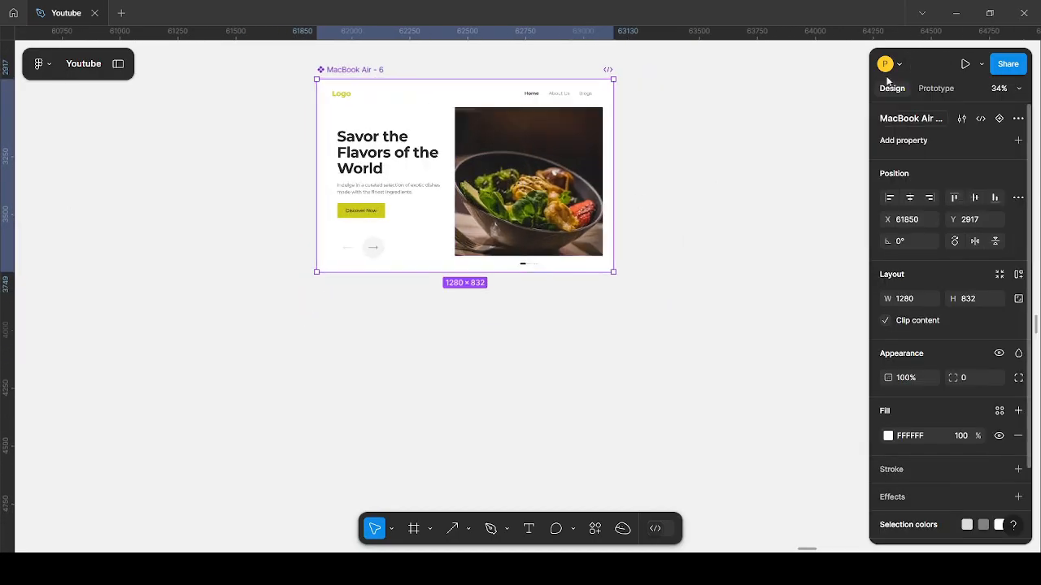
{"action": "left_click", "coordinate": [1003, 119]}
{"action": "scroll", "coordinate": [475, 244], "scroll_direction": "down", "scroll_amount": 2}
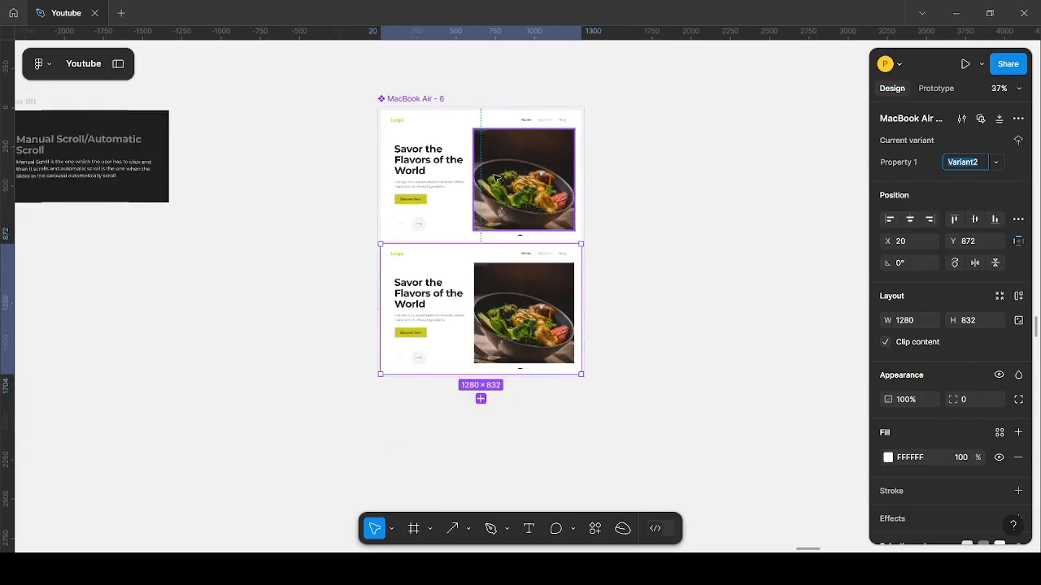
- In the second variant, select all slides inside the image frame and shift them left about 640 px so the egg dish fills it
{"action": "scroll", "coordinate": [420, 355], "scroll_direction": "up", "scroll_amount": 4}
{"action": "scroll", "coordinate": [444, 336], "scroll_direction": "down", "scroll_amount": 2}
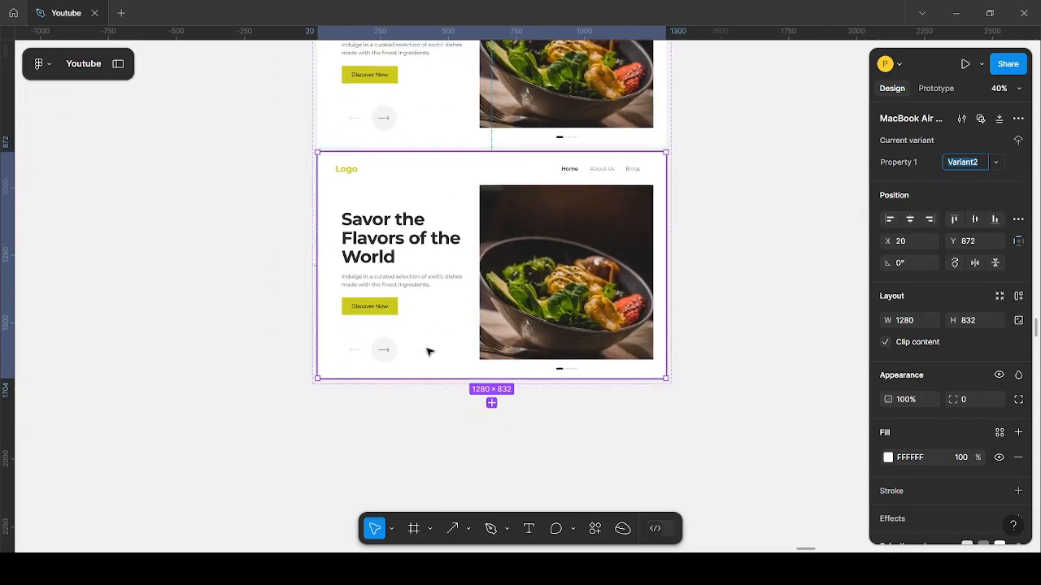
{"action": "scroll", "coordinate": [521, 288], "scroll_direction": "up", "scroll_amount": 1}
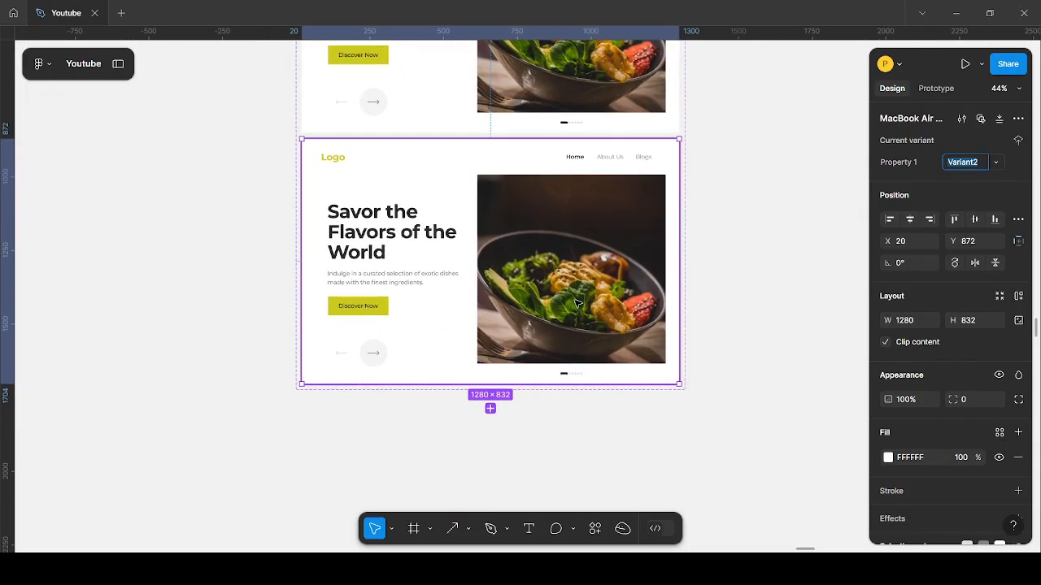
{"action": "scroll", "coordinate": [666, 307], "scroll_direction": "up", "scroll_amount": 2}
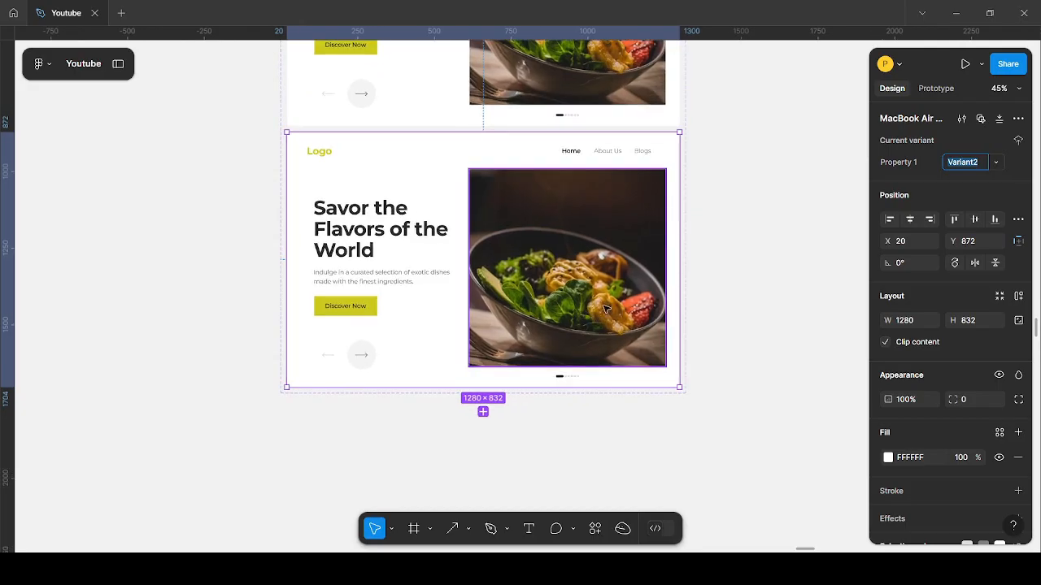
{"action": "left_click", "coordinate": [566, 260]}
{"action": "double_click", "coordinate": [591, 260]}
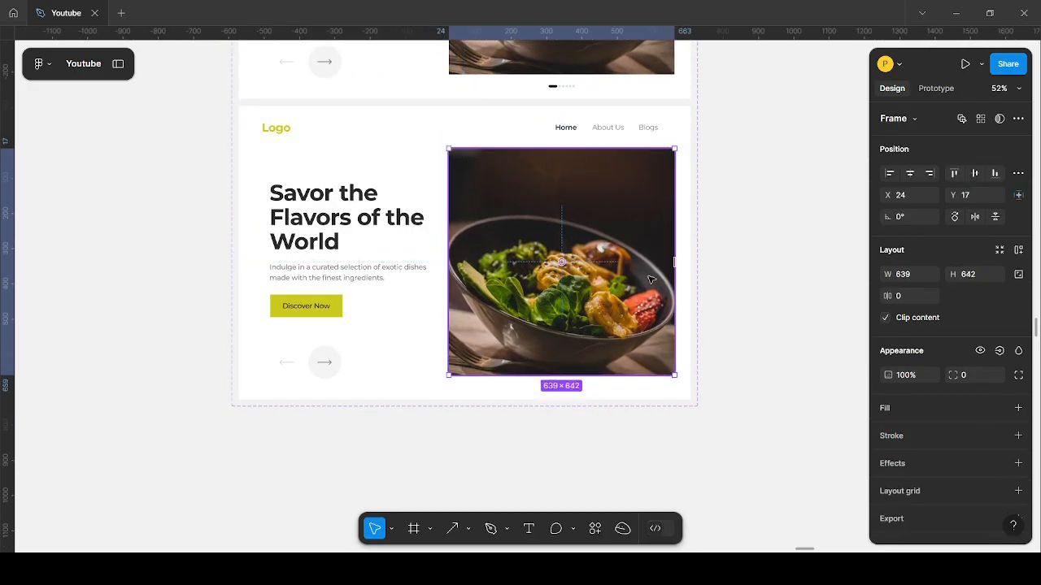
{"action": "key", "text": "ctrl+a"}
{"action": "key", "text": "shift+Left"}
{"action": "key", "text": "shift+Left"}
{"action": "key", "text": "shift+Left"}
{"action": "key", "text": "shift+Left"}
{"action": "key", "text": "shift+Left"}
{"action": "key", "text": "shift+Left"}
{"action": "key", "text": "shift+Left"}
{"action": "key", "text": "shift+Left"}
{"action": "key", "text": "shift+Left"}
{"action": "key", "text": "shift+Left"}
{"action": "key", "text": "shift+Left"}
{"action": "key", "text": "shift+Left"}
{"action": "key", "text": "shift+Left"}
{"action": "key", "text": "shift+Left"}
{"action": "key", "text": "shift+Left"}
{"action": "key", "text": "shift+Left"}
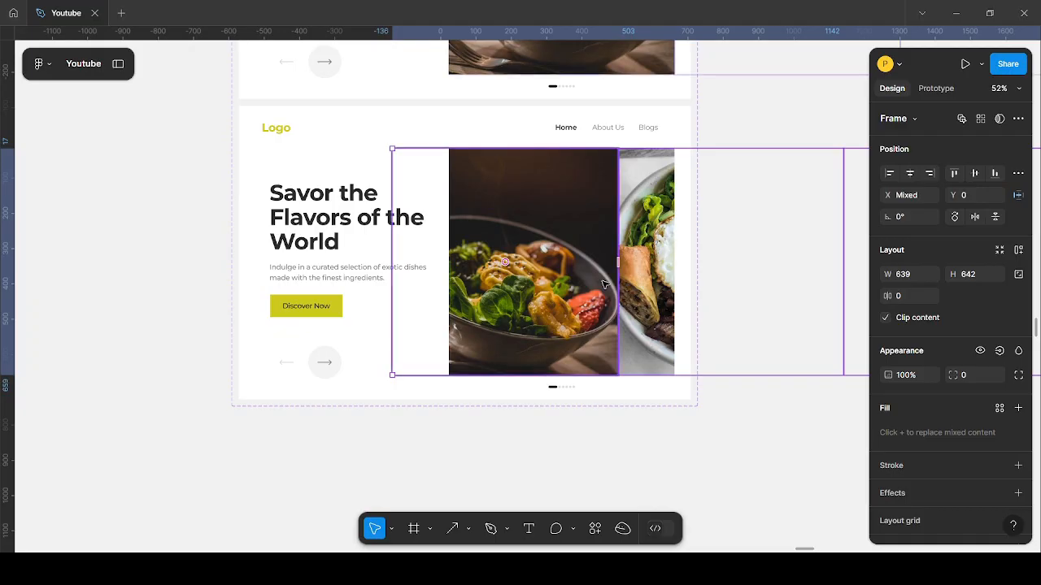
{"action": "key", "text": "shift+Left"}
{"action": "key", "text": "shift+Left"}
{"action": "key", "text": "shift+Left"}
{"action": "key", "text": "shift+Left"}
{"action": "key", "text": "shift+Left"}
{"action": "key", "text": "shift+Left"}
{"action": "key", "text": "shift+Left"}
{"action": "key", "text": "shift+Left"}
{"action": "key", "text": "shift+Left"}
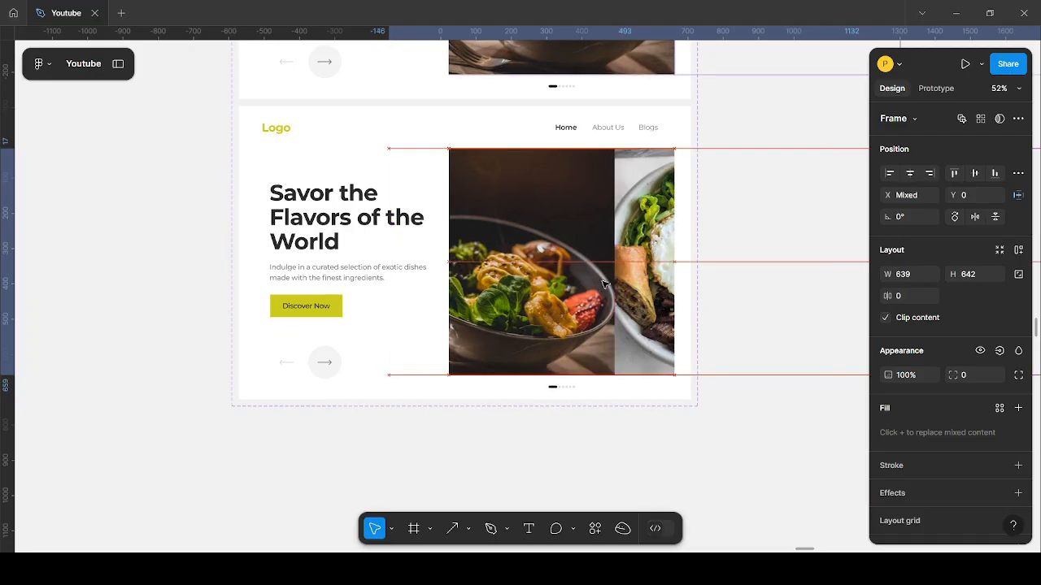
{"action": "key", "text": "shift+Left"}
{"action": "key", "text": "shift+Left"}
{"action": "key", "text": "shift+Left"}
{"action": "key", "text": "shift+Left"}
{"action": "key", "text": "shift+Left"}
{"action": "key", "text": "shift+Left"}
{"action": "key", "text": "shift+Left"}
{"action": "key", "text": "shift+Left"}
{"action": "key", "text": "shift+Left"}
{"action": "key", "text": "shift+Left"}
{"action": "key", "text": "shift+Left"}
{"action": "key", "text": "shift+Left"}
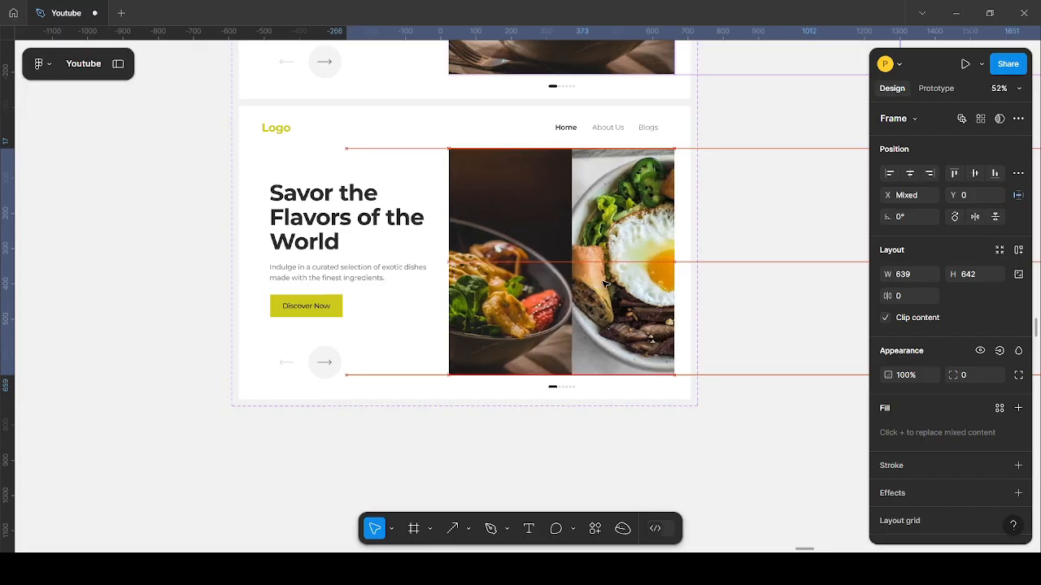
{"action": "key", "text": "shift+Left"}
{"action": "key", "text": "shift+Left"}
{"action": "key", "text": "shift+Left"}
{"action": "key", "text": "shift+Left"}
{"action": "key", "text": "shift+Left"}
{"action": "key", "text": "shift+Left"}
{"action": "key", "text": "shift+Left"}
{"action": "key", "text": "shift+Left"}
{"action": "key", "text": "shift+Left"}
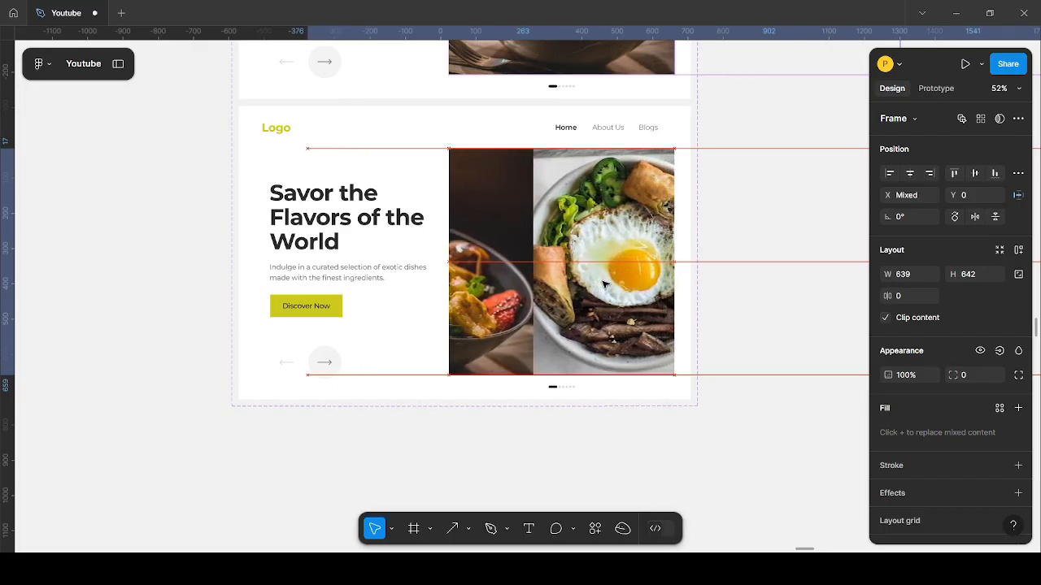
{"action": "key", "text": "shift+Left"}
{"action": "key", "text": "shift+Left"}
{"action": "key", "text": "shift+Left"}
{"action": "key", "text": "shift+Left"}
{"action": "key", "text": "shift+Left"}
{"action": "key", "text": "shift+Left"}
{"action": "key", "text": "shift+Left"}
{"action": "key", "text": "shift+Left"}
{"action": "key", "text": "shift+Left"}
{"action": "key", "text": "shift+Left"}
{"action": "key", "text": "shift+Left"}
{"action": "key", "text": "shift+Left"}
{"action": "key", "text": "shift+Left"}
{"action": "key", "text": "shift+Left"}
{"action": "key", "text": "shift+Left"}
{"action": "key", "text": "shift+Left"}
{"action": "key", "text": "shift+Left"}
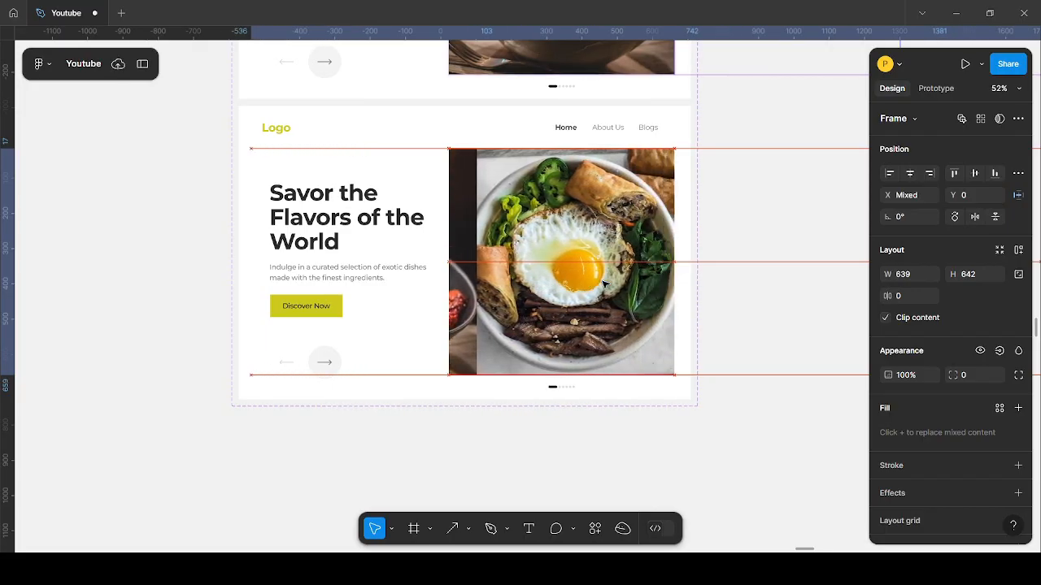
{"action": "key", "text": "shift+Left"}
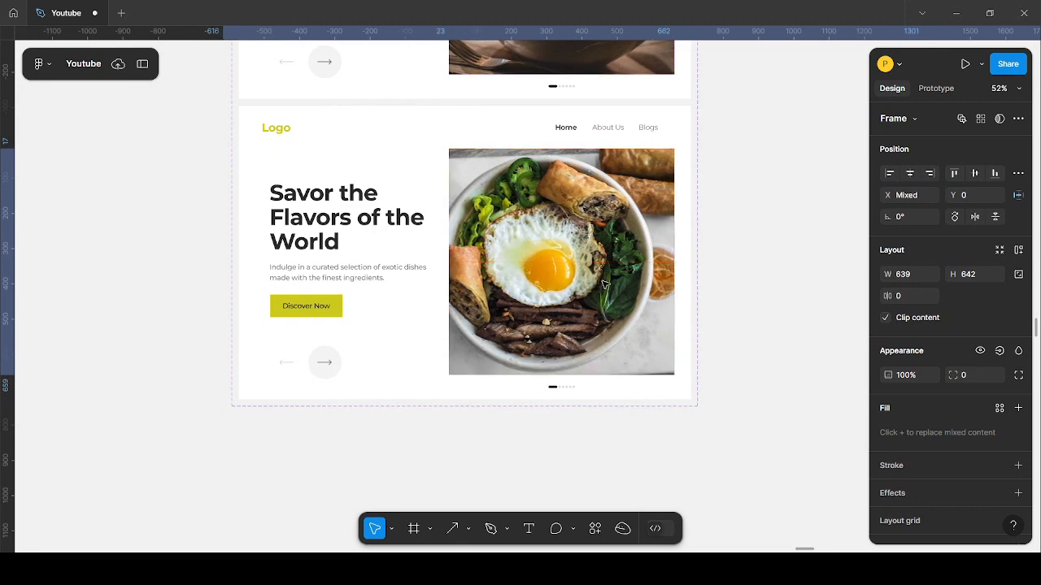
- In the second variant, move the dark active pagination pill from first to second place among the dots
{"action": "scroll", "coordinate": [365, 217], "scroll_direction": "down", "scroll_amount": 4}
{"action": "left_click", "coordinate": [644, 400]}
{"action": "scroll", "coordinate": [400, 313], "scroll_direction": "up", "scroll_amount": 2}
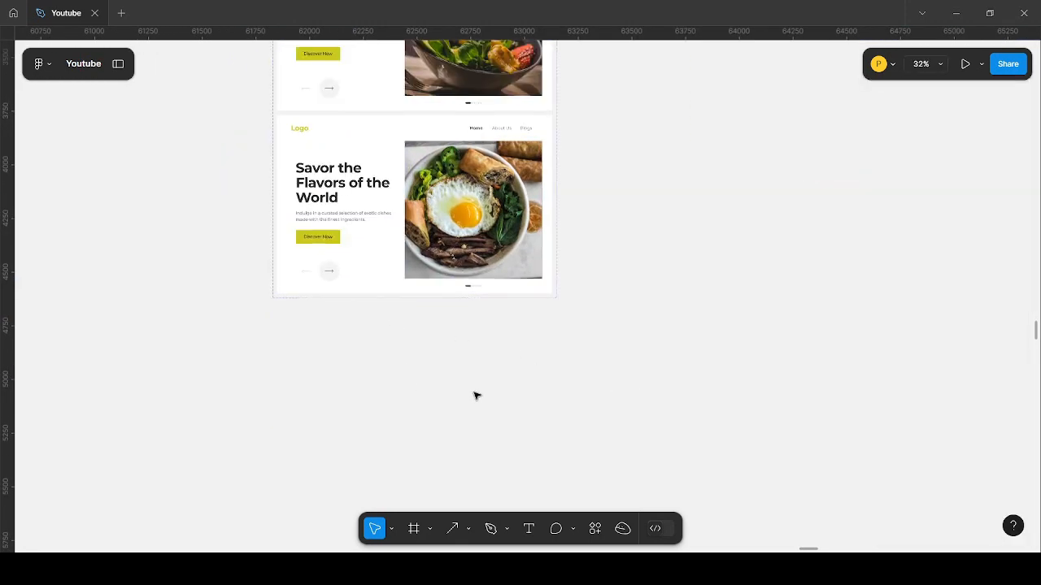
{"action": "scroll", "coordinate": [418, 391], "scroll_direction": "up", "scroll_amount": 1}
{"action": "scroll", "coordinate": [543, 302], "scroll_direction": "down", "scroll_amount": 2}
{"action": "scroll", "coordinate": [407, 297], "scroll_direction": "up", "scroll_amount": 4}
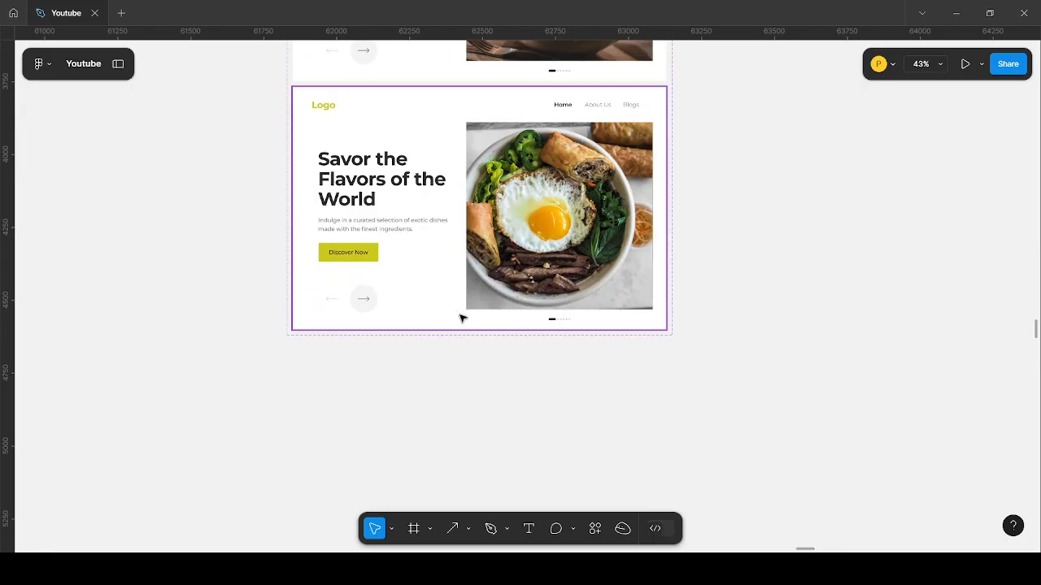
{"action": "scroll", "coordinate": [468, 337], "scroll_direction": "up", "scroll_amount": 6}
{"action": "left_click", "coordinate": [455, 339]}
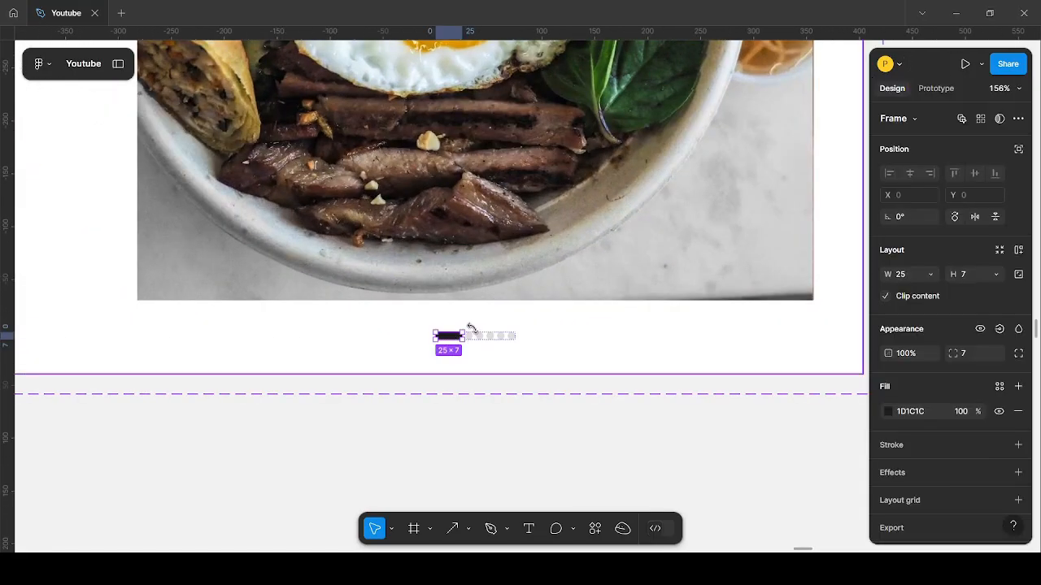
{"action": "scroll", "coordinate": [452, 337], "scroll_direction": "up", "scroll_amount": 5}
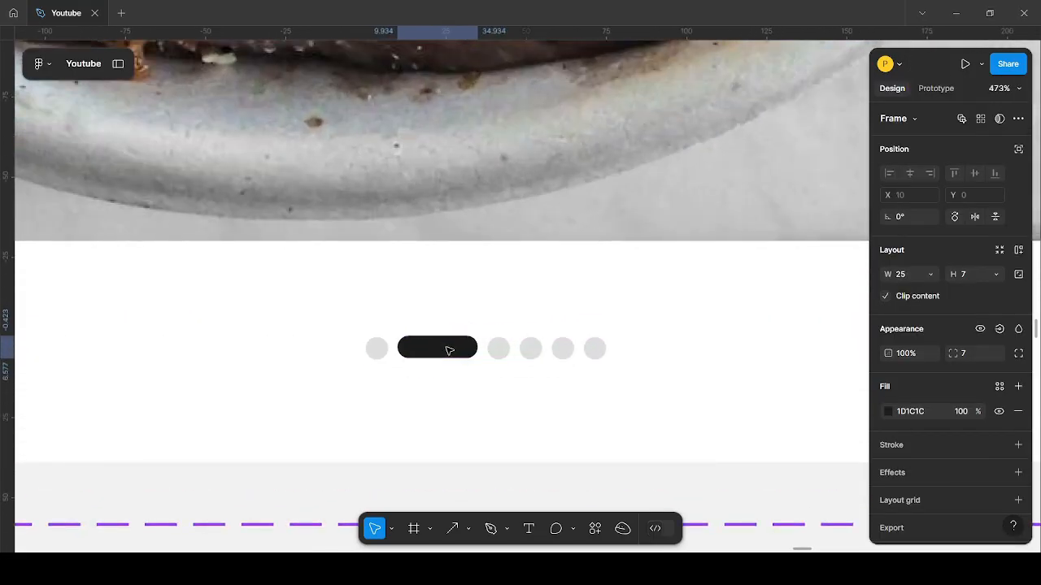
{"action": "scroll", "coordinate": [432, 288], "scroll_direction": "down", "scroll_amount": 12}
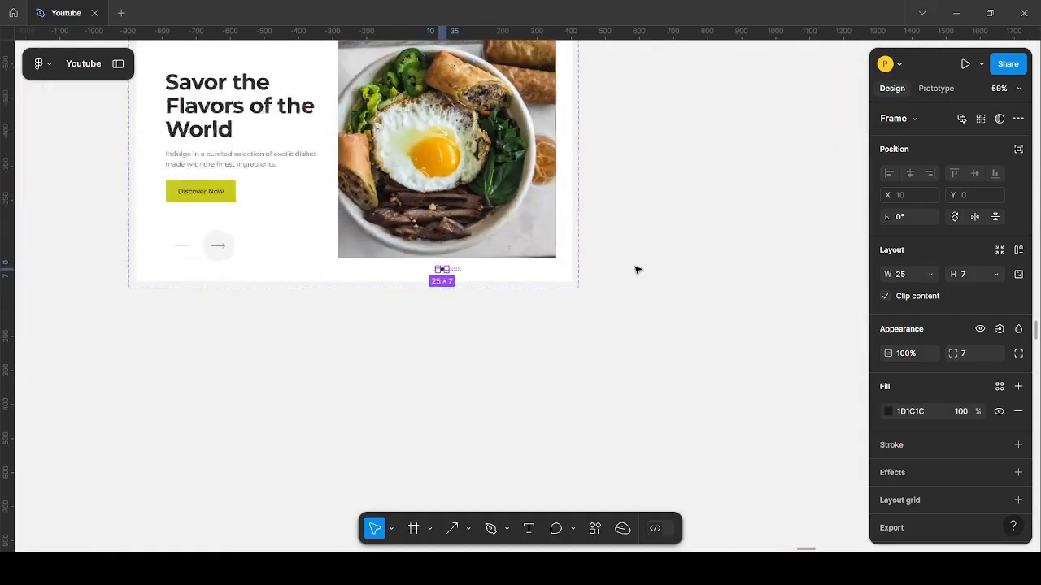
{"action": "scroll", "coordinate": [502, 248], "scroll_direction": "up", "scroll_amount": 1}
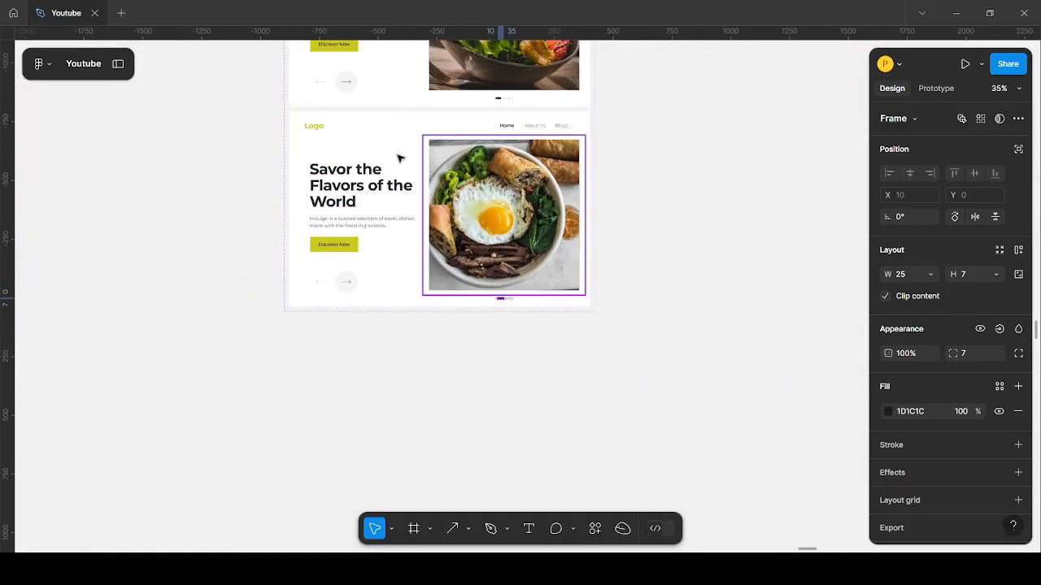
{"action": "scroll", "coordinate": [391, 156], "scroll_direction": "up", "scroll_amount": 1}
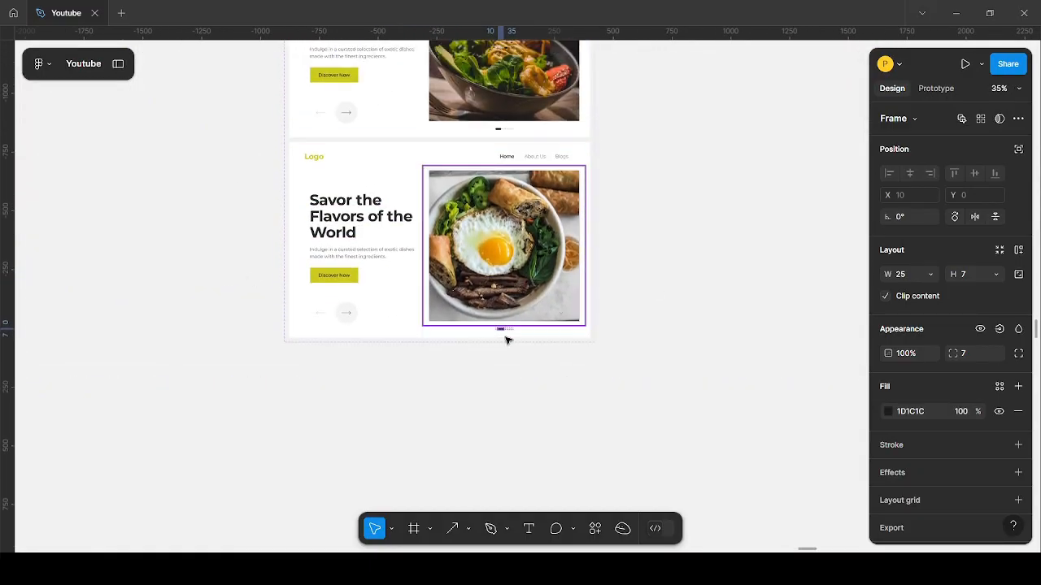
{"action": "scroll", "coordinate": [505, 340], "scroll_direction": "up", "scroll_amount": 7}
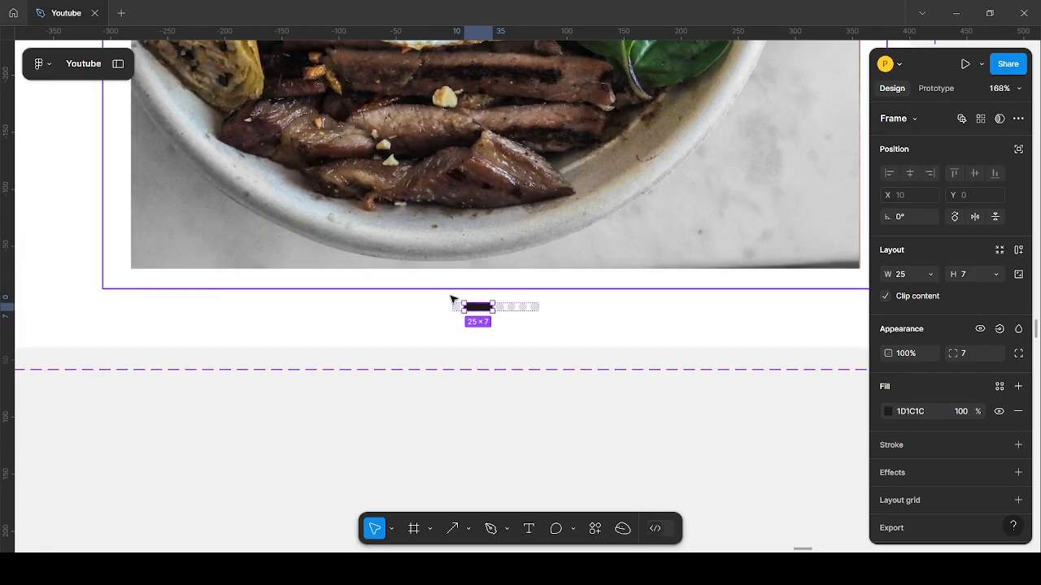
{"action": "scroll", "coordinate": [512, 318], "scroll_direction": "up", "scroll_amount": 3}
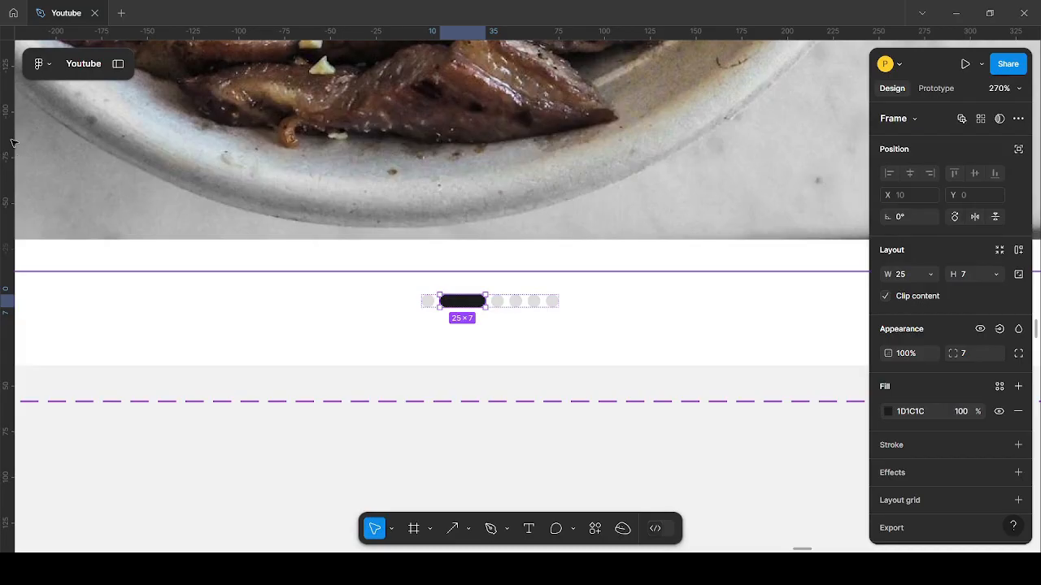
- Replace the second variant's faded back arrow with a copy of the active circled arrow, keeping it pointing left
{"action": "scroll", "coordinate": [609, 217], "scroll_direction": "down", "scroll_amount": 8}
{"action": "scroll", "coordinate": [395, 219], "scroll_direction": "up", "scroll_amount": 3}
{"action": "scroll", "coordinate": [239, 225], "scroll_direction": "down", "scroll_amount": 5}
{"action": "left_click", "coordinate": [580, 363]}
{"action": "scroll", "coordinate": [580, 363], "scroll_direction": "down", "scroll_amount": 2}
{"action": "scroll", "coordinate": [430, 320], "scroll_direction": "up", "scroll_amount": 2}
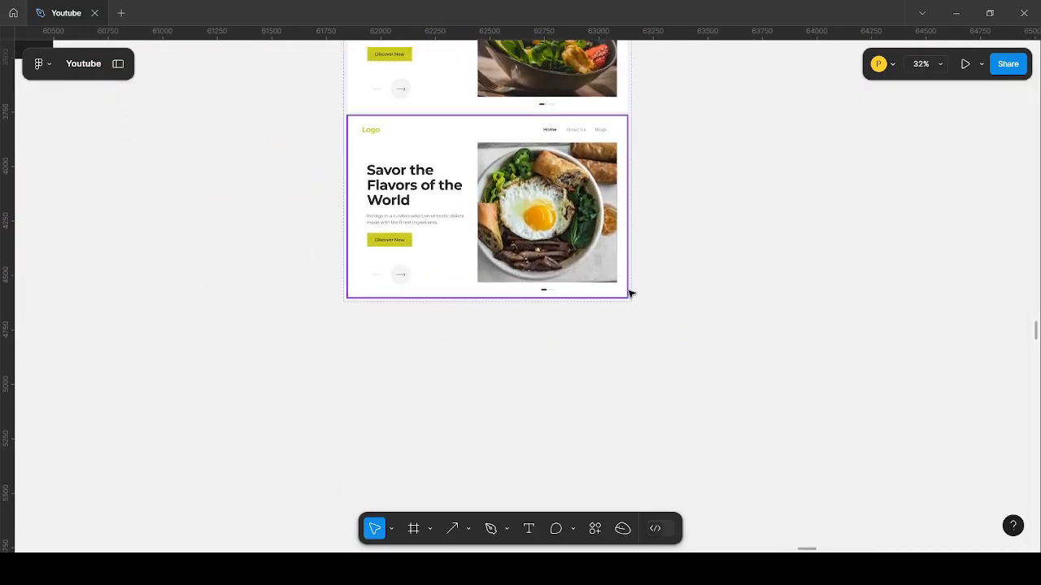
{"action": "scroll", "coordinate": [627, 292], "scroll_direction": "up", "scroll_amount": 2}
{"action": "left_click", "coordinate": [355, 251]}
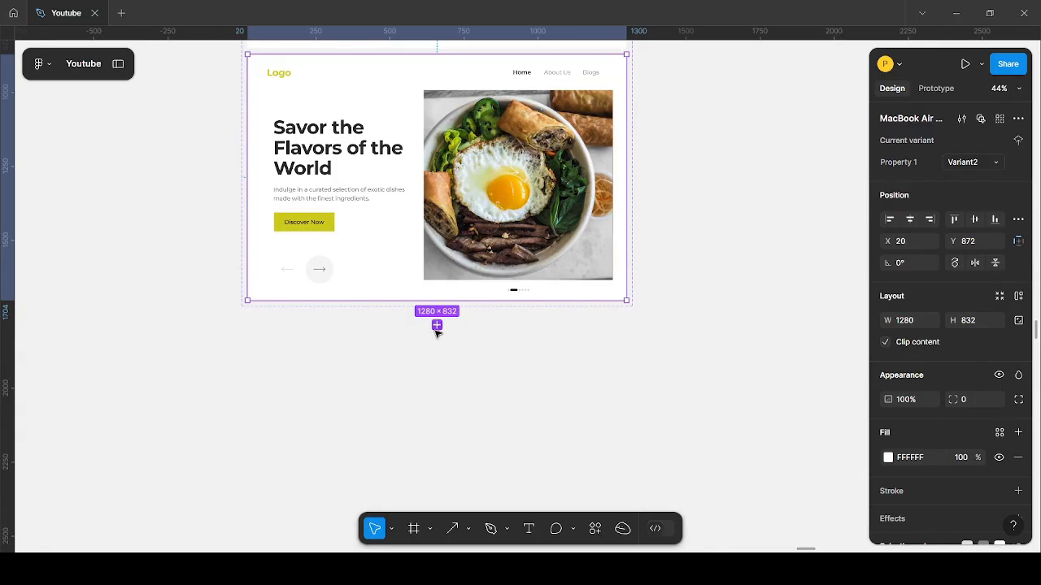
{"action": "scroll", "coordinate": [244, 251], "scroll_direction": "up", "scroll_amount": 4}
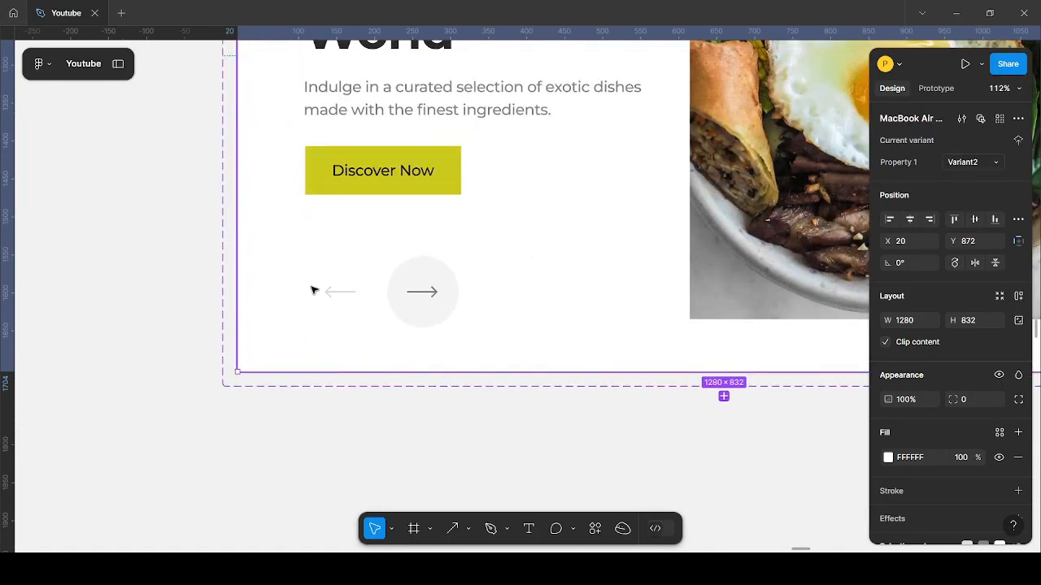
{"action": "scroll", "coordinate": [443, 326], "scroll_direction": "left", "scroll_amount": 2}
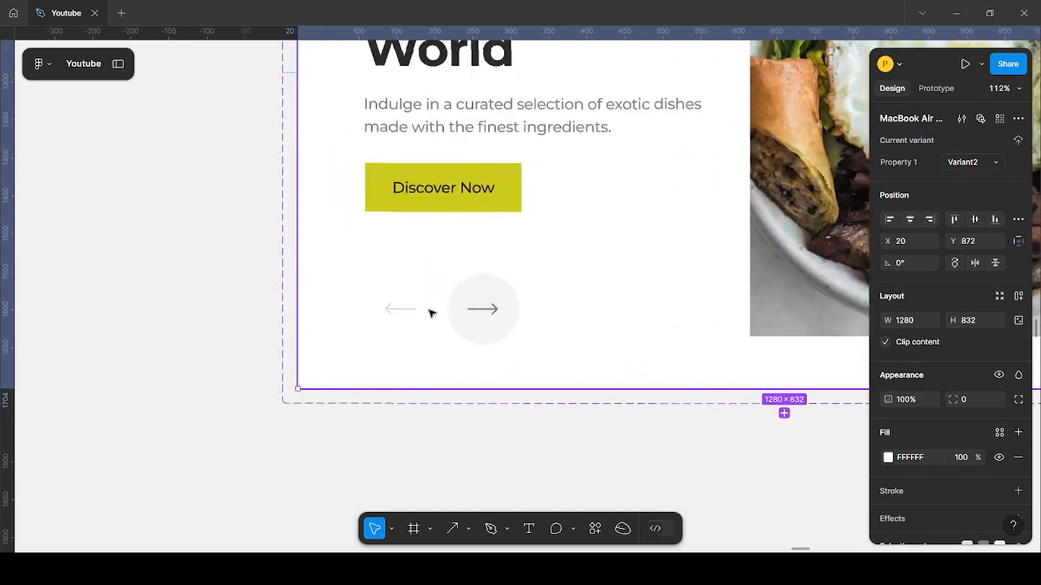
{"action": "left_click", "coordinate": [470, 316]}
{"action": "right_click", "coordinate": [405, 326]}
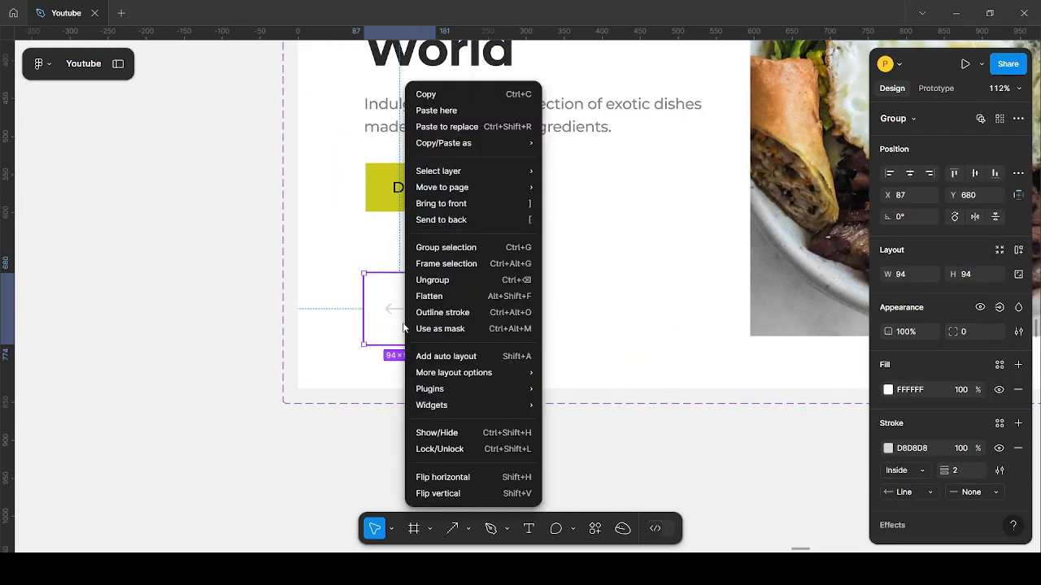
{"action": "left_click", "coordinate": [484, 128]}
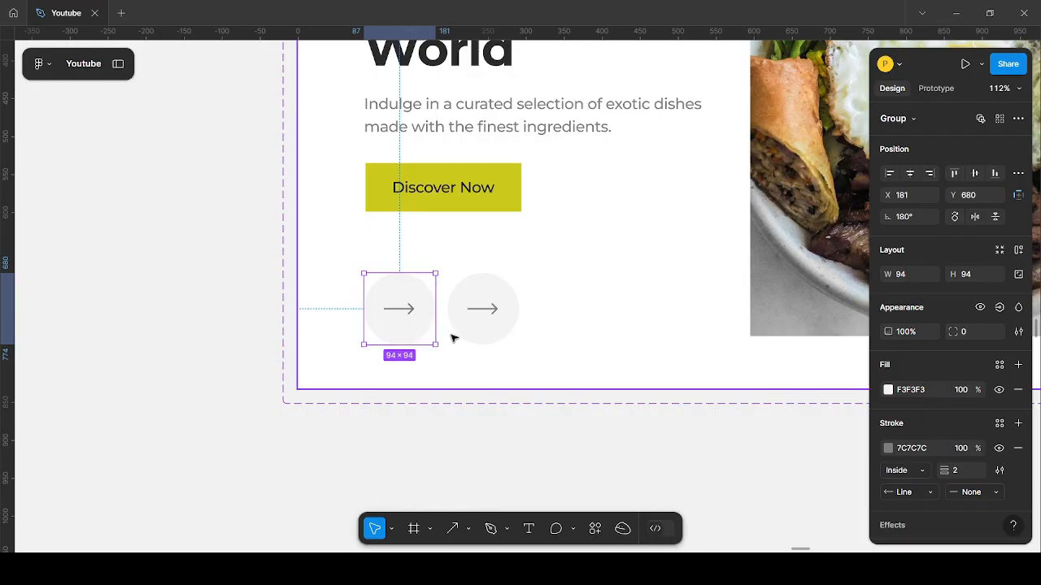
{"action": "key", "text": "ctrl+z"}
{"action": "scroll", "coordinate": [321, 289], "scroll_direction": "down", "scroll_amount": 3}
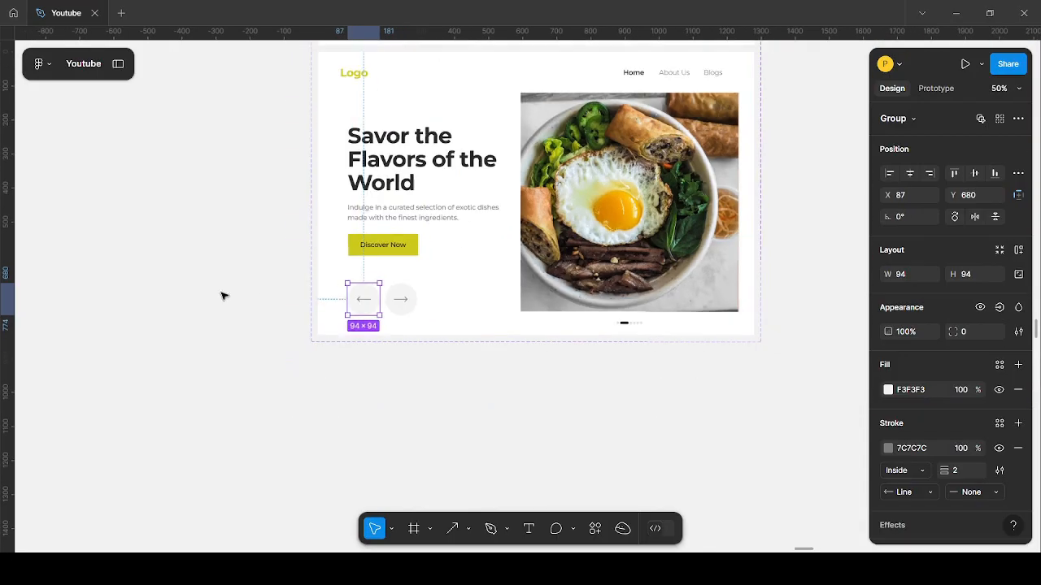
- Add a third variant to the component set, based on the second variant with the egg dish
{"action": "left_click", "coordinate": [223, 295]}
{"action": "scroll", "coordinate": [414, 317], "scroll_direction": "down", "scroll_amount": 3}
{"action": "scroll", "coordinate": [420, 317], "scroll_direction": "up", "scroll_amount": 1}
{"action": "left_click", "coordinate": [433, 306]}
{"action": "scroll", "coordinate": [468, 339], "scroll_direction": "up", "scroll_amount": 2}
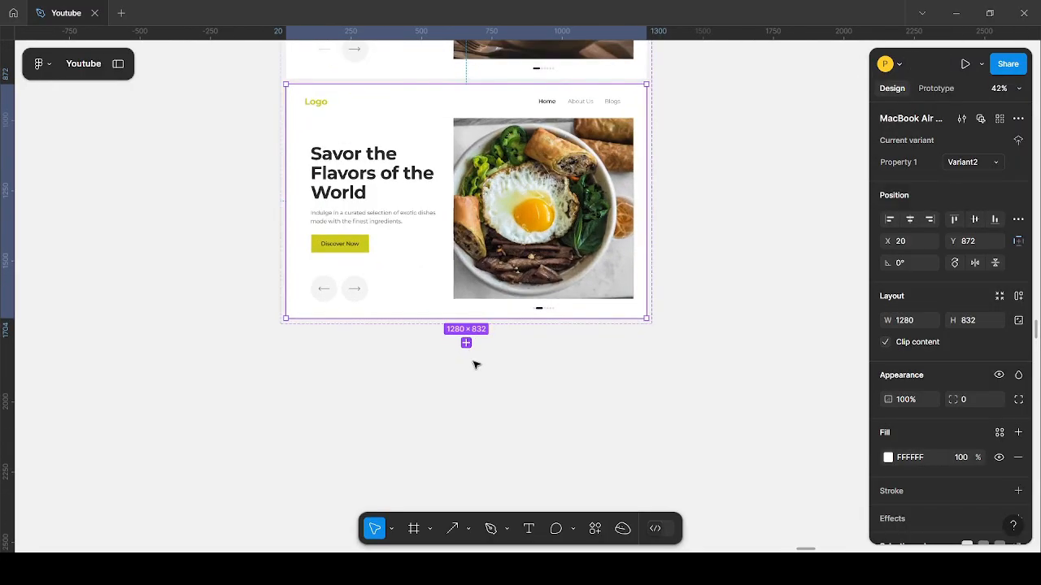
{"action": "left_click", "coordinate": [466, 343]}
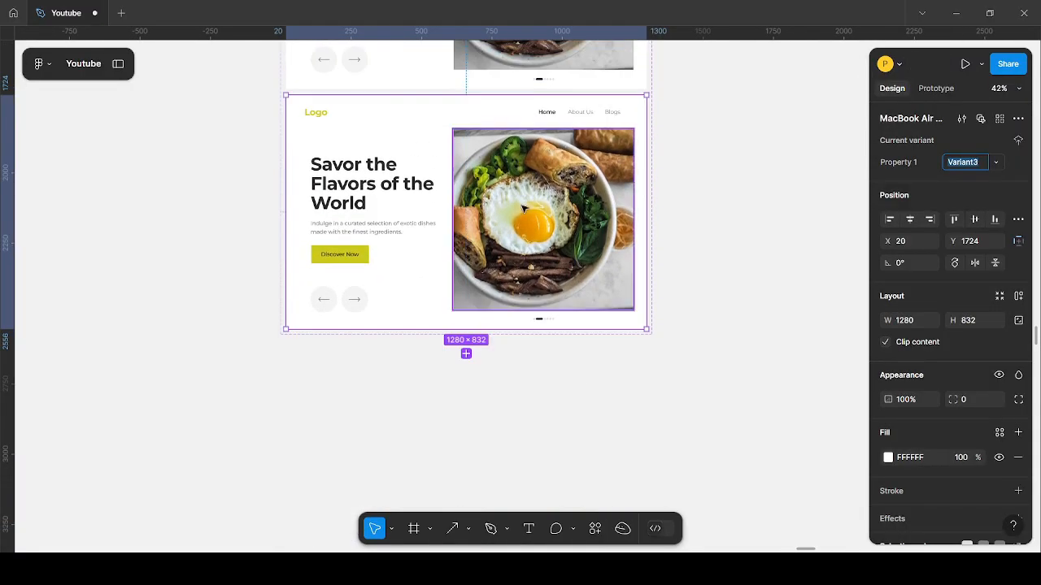
{"action": "scroll", "coordinate": [591, 231], "scroll_direction": "up", "scroll_amount": 2}
{"action": "left_click", "coordinate": [591, 231]}
{"action": "key", "text": "Return"}
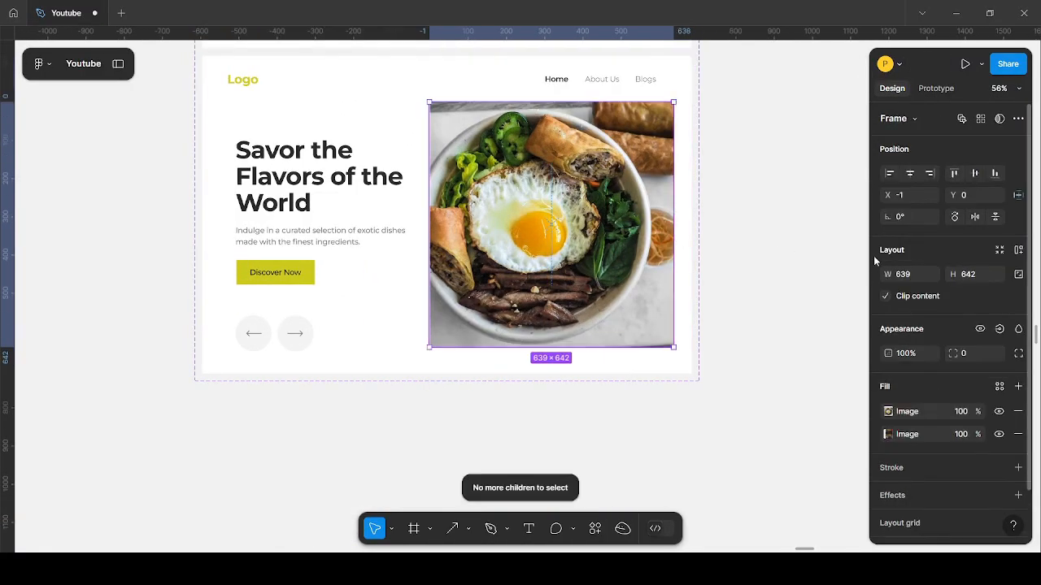
{"action": "scroll", "coordinate": [550, 255], "scroll_direction": "down", "scroll_amount": 3}
{"action": "left_click", "coordinate": [857, 282]}
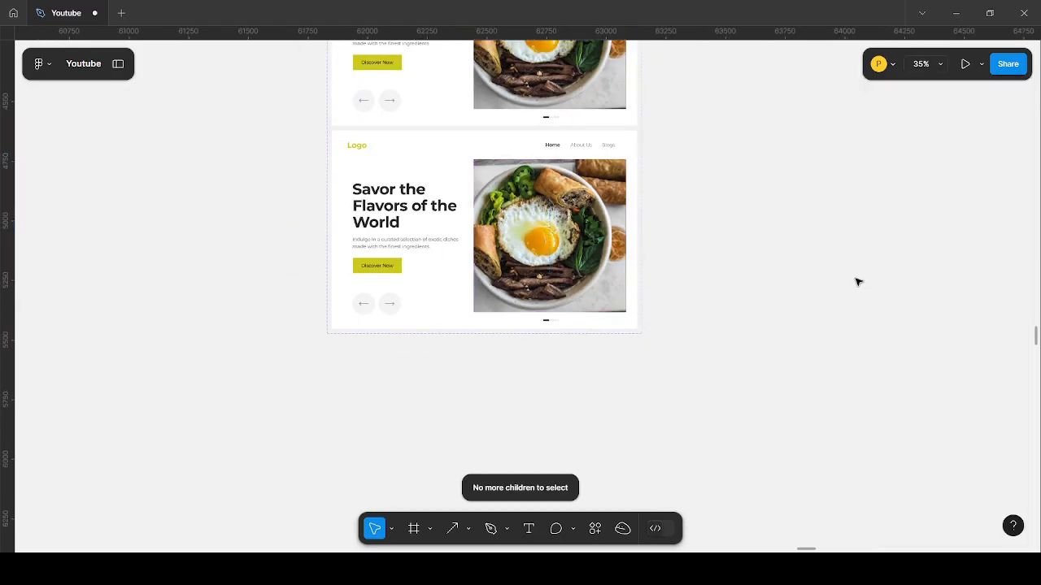
- In the third variant, select all slides inside the image frame and shift them left about 640 px so the noodle dish fills it
{"action": "scroll", "coordinate": [701, 285], "scroll_direction": "up", "scroll_amount": 1}
{"action": "left_click", "coordinate": [543, 254]}
{"action": "double_click", "coordinate": [543, 254]}
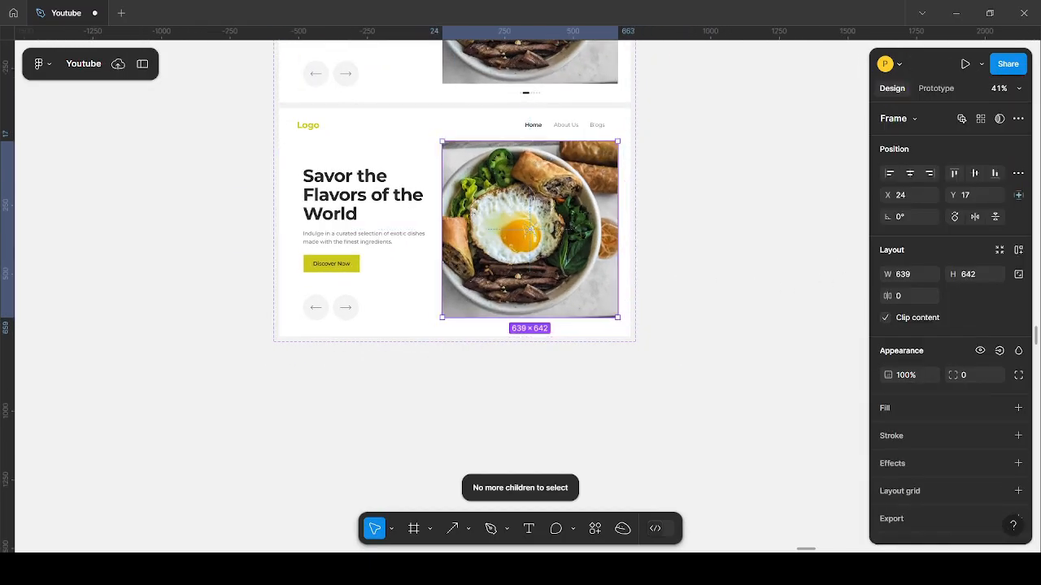
{"action": "key", "text": "shift+Left"}
{"action": "key", "text": "shift+Left"}
{"action": "key", "text": "shift+Left"}
{"action": "key", "text": "shift+Left"}
{"action": "key", "text": "shift+Left"}
{"action": "key", "text": "shift+Left"}
{"action": "key", "text": "shift+Left"}
{"action": "key", "text": "shift+Left"}
{"action": "key", "text": "shift+Left"}
{"action": "key", "text": "shift+Left"}
{"action": "key", "text": "shift+Left"}
{"action": "key", "text": "shift+Left"}
{"action": "key", "text": "shift+Left"}
{"action": "key", "text": "shift+Left"}
{"action": "key", "text": "shift+Left"}
{"action": "key", "text": "shift+Left"}
{"action": "key", "text": "shift+Left"}
{"action": "key", "text": "shift+Left"}
{"action": "key", "text": "shift+Left"}
{"action": "key", "text": "shift+Left"}
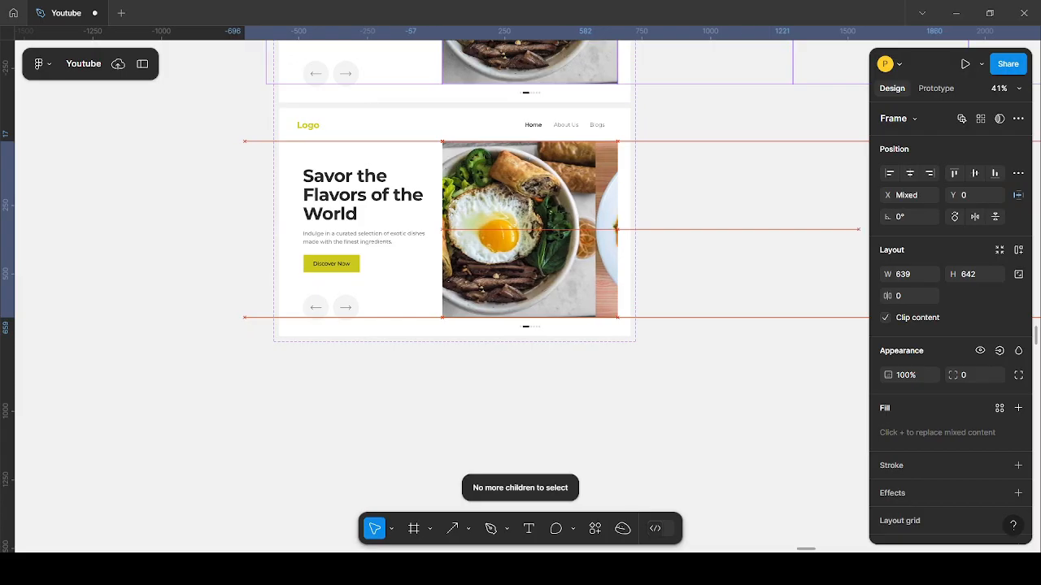
{"action": "key", "text": "shift+Left"}
{"action": "key", "text": "shift+Left"}
{"action": "key", "text": "shift+Left"}
{"action": "key", "text": "shift+Left"}
{"action": "key", "text": "shift+Left"}
{"action": "key", "text": "shift+Left"}
{"action": "key", "text": "shift+Left"}
{"action": "key", "text": "shift+Left"}
{"action": "key", "text": "shift+Left"}
{"action": "key", "text": "shift+Left"}
{"action": "key", "text": "shift+Left"}
{"action": "key", "text": "shift+Left"}
{"action": "key", "text": "shift+Left"}
{"action": "key", "text": "shift+Left"}
{"action": "key", "text": "shift+Left"}
{"action": "key", "text": "shift+Left"}
{"action": "key", "text": "shift+Left"}
{"action": "key", "text": "shift+Left"}
{"action": "key", "text": "shift+Left"}
{"action": "key", "text": "shift+Left"}
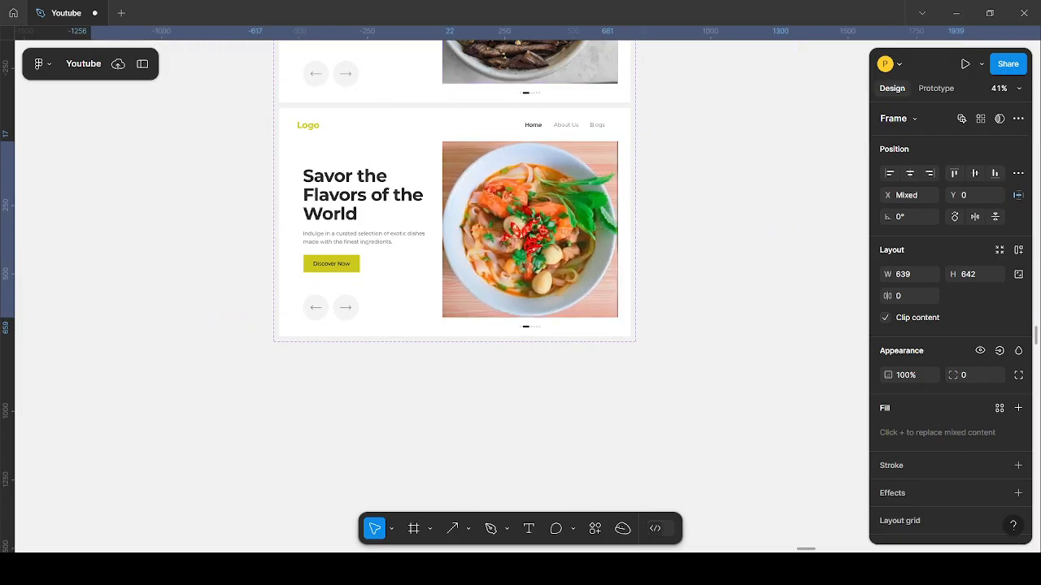
- Move the third variant's dark active pagination pill to third place among the dots
{"action": "scroll", "coordinate": [536, 325], "scroll_direction": "up", "scroll_amount": 5}
{"action": "scroll", "coordinate": [543, 348], "scroll_direction": "up", "scroll_amount": 6}
{"action": "left_click", "coordinate": [517, 339]}
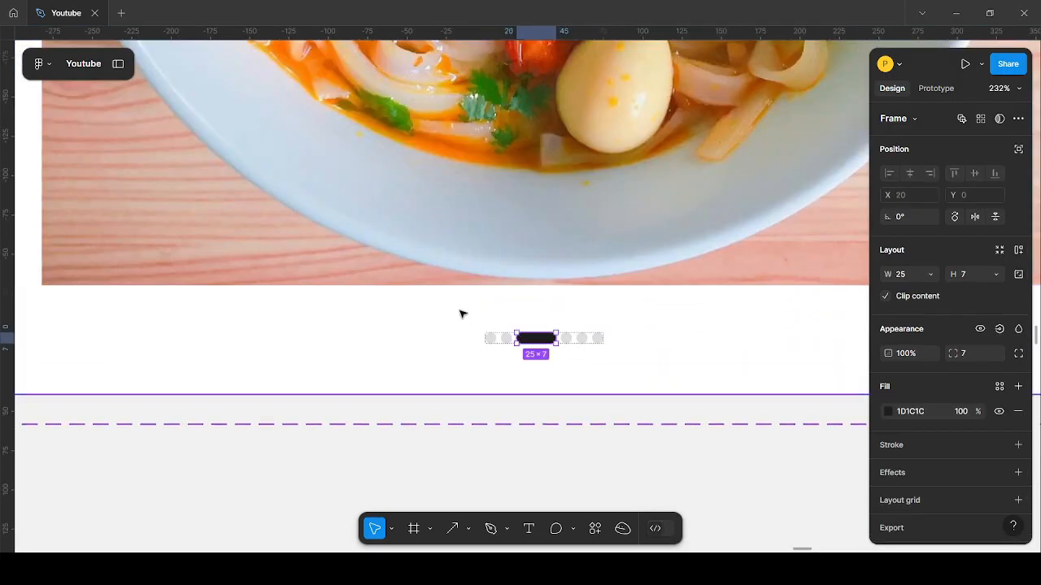
- Add a fourth variant to the component set, based on the third variant with the noodle dish
{"action": "scroll", "coordinate": [472, 318], "scroll_direction": "down", "scroll_amount": 10}
{"action": "left_click", "coordinate": [477, 365]}
{"action": "left_click", "coordinate": [404, 320]}
{"action": "scroll", "coordinate": [391, 325], "scroll_direction": "up", "scroll_amount": 4}
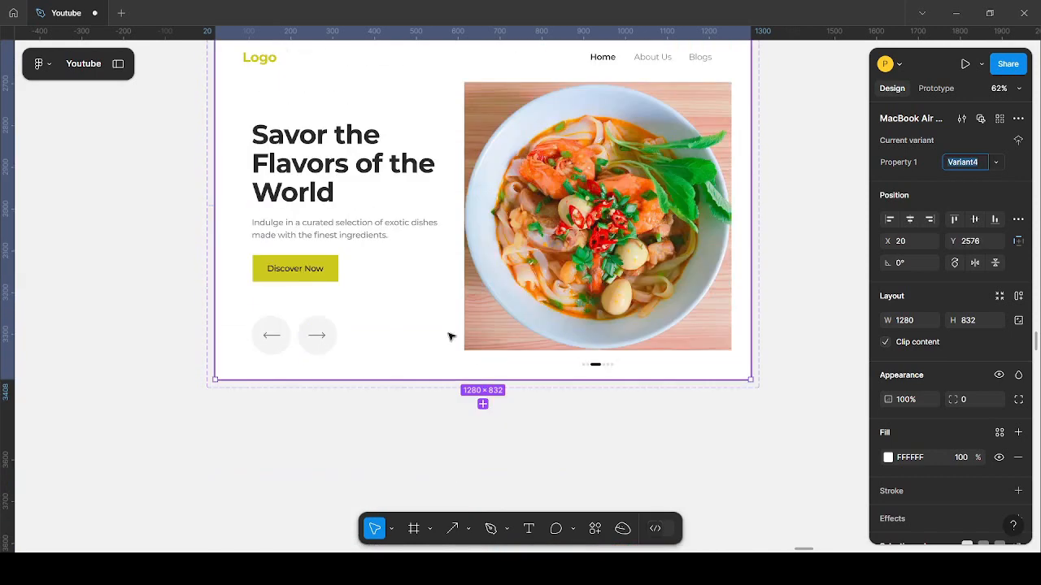
- In the fourth variant, select all slides inside the image frame and shift them left about 640 px so the sandwich fills it
{"action": "scroll", "coordinate": [450, 337], "scroll_direction": "down", "scroll_amount": 1}
{"action": "left_click", "coordinate": [748, 296]}
{"action": "double_click", "coordinate": [650, 289]}
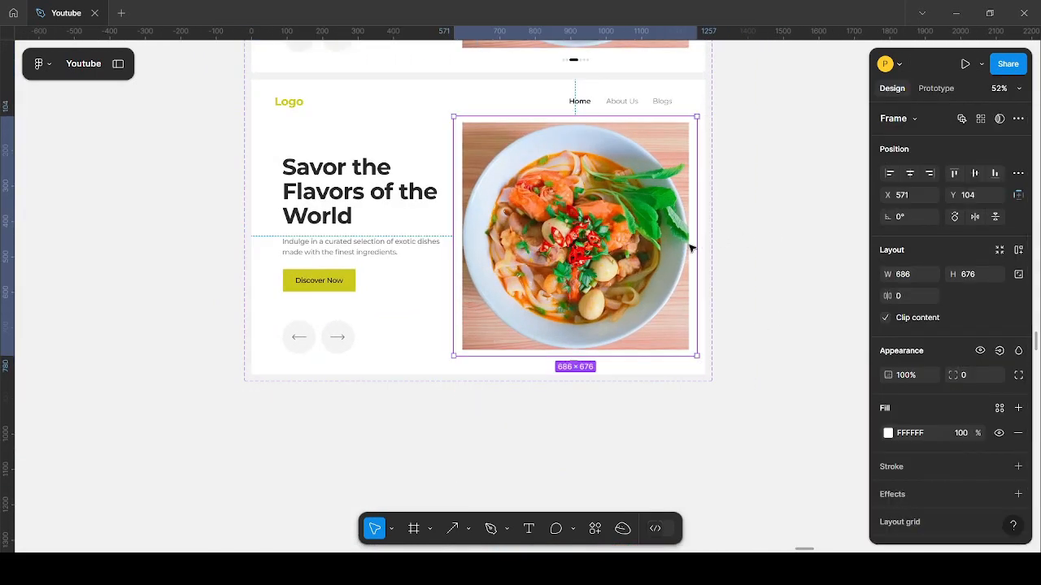
{"action": "key", "text": "Return"}
{"action": "key", "text": "Return"}
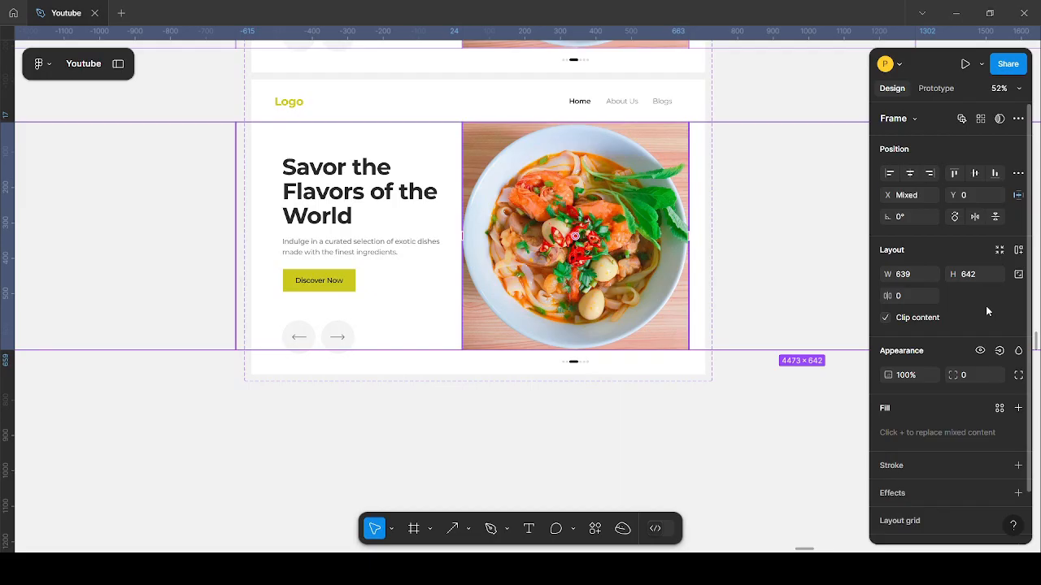
{"action": "key", "text": "shift+Left"}
{"action": "key", "text": "shift+Left"}
{"action": "key", "text": "shift+Left"}
{"action": "key", "text": "shift+Left"}
{"action": "key", "text": "shift+Left"}
{"action": "key", "text": "shift+Left"}
{"action": "key", "text": "shift+Left"}
{"action": "key", "text": "shift+Left"}
{"action": "key", "text": "shift+Left"}
{"action": "key", "text": "shift+Left"}
{"action": "key", "text": "shift+Left"}
{"action": "key", "text": "shift+Left"}
{"action": "key", "text": "shift+Left"}
{"action": "key", "text": "shift+Left"}
{"action": "key", "text": "shift+Left"}
{"action": "key", "text": "shift+Left"}
{"action": "key", "text": "shift+Left"}
{"action": "key", "text": "shift+Left"}
{"action": "key", "text": "shift+Left"}
{"action": "key", "text": "shift+Left"}
{"action": "key", "text": "shift+Left"}
{"action": "key", "text": "shift+Left"}
{"action": "key", "text": "shift+Left"}
{"action": "key", "text": "shift+Left"}
{"action": "key", "text": "shift+Left"}
{"action": "key", "text": "shift+Left"}
{"action": "key", "text": "shift+Left"}
{"action": "key", "text": "shift+Left"}
{"action": "key", "text": "shift+Left"}
{"action": "key", "text": "shift+Left"}
{"action": "key", "text": "shift+Left"}
{"action": "key", "text": "shift+Left"}
{"action": "key", "text": "shift+Left"}
{"action": "key", "text": "shift+Left"}
{"action": "key", "text": "shift+Left"}
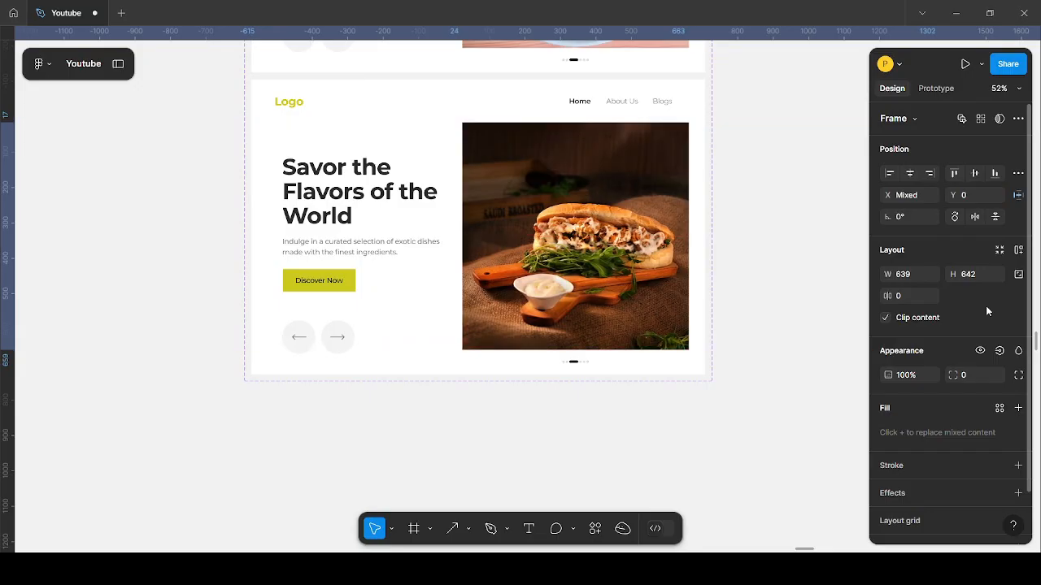
- Move the fourth variant's dark active pagination pill to fourth place among the dots
{"action": "scroll", "coordinate": [648, 397], "scroll_direction": "up", "scroll_amount": 5}
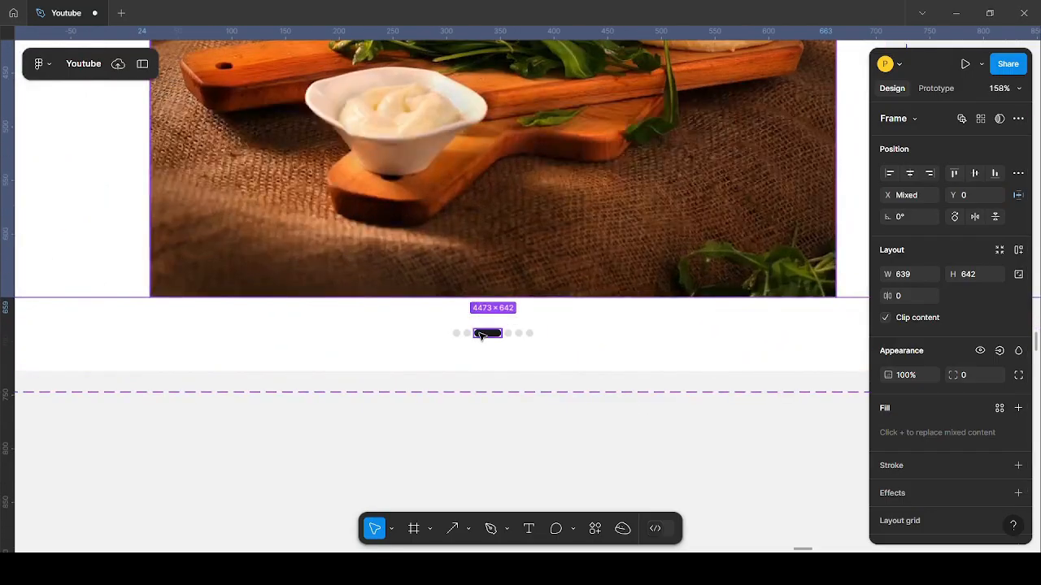
{"action": "scroll", "coordinate": [487, 336], "scroll_direction": "up", "scroll_amount": 3}
{"action": "double_click", "coordinate": [487, 333]}
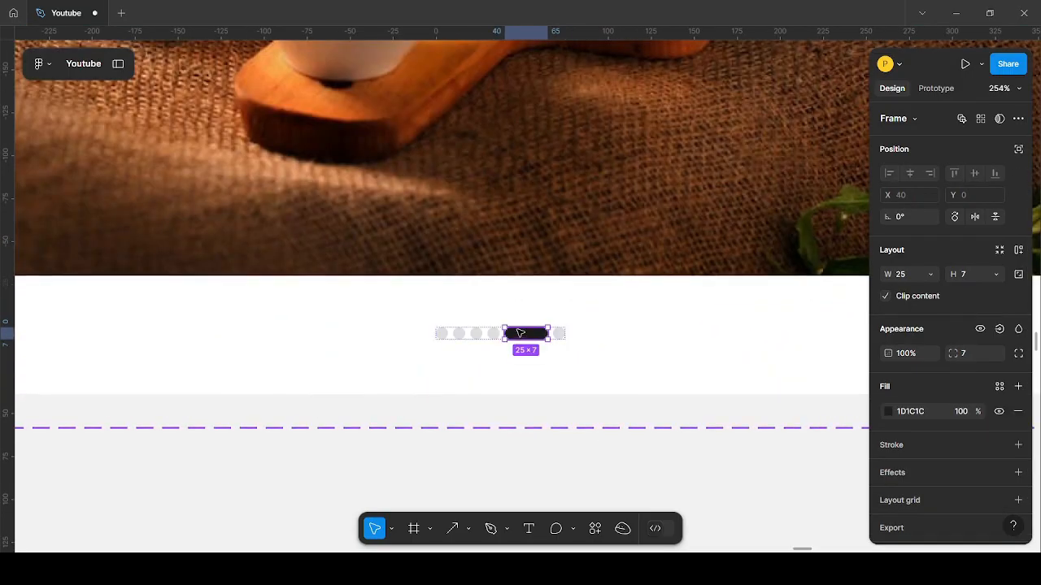
{"action": "left_click_drag", "start_coordinate": [505, 335], "coordinate": [507, 335]}
- Add a fifth variant to the component set, based on the fourth variant with the sandwich
{"action": "scroll", "coordinate": [544, 338], "scroll_direction": "down", "scroll_amount": 7}
{"action": "left_click", "coordinate": [556, 390]}
{"action": "scroll", "coordinate": [456, 340], "scroll_direction": "down", "scroll_amount": 3}
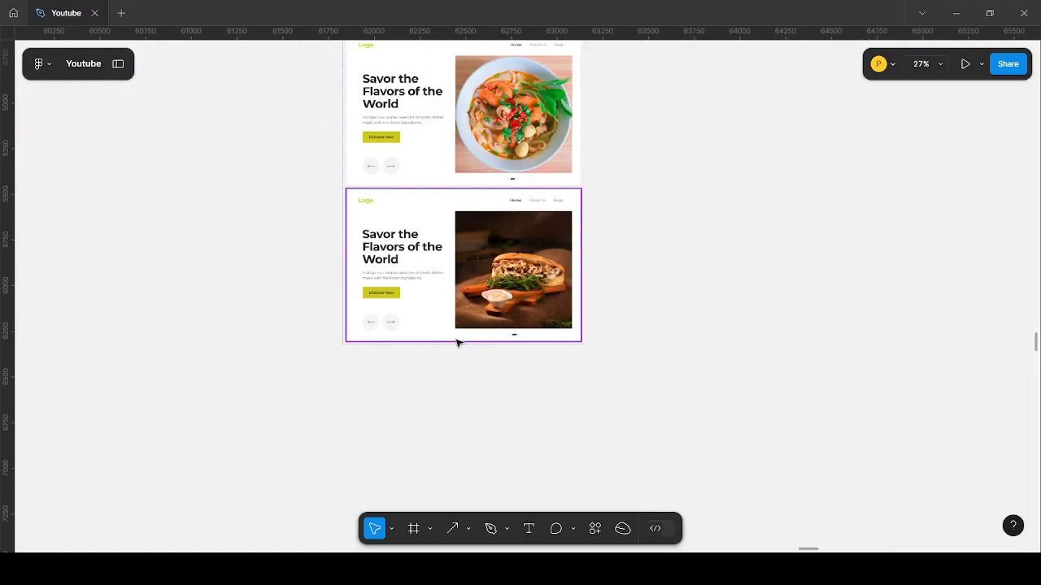
{"action": "scroll", "coordinate": [443, 346], "scroll_direction": "up", "scroll_amount": 1}
{"action": "scroll", "coordinate": [602, 389], "scroll_direction": "down", "scroll_amount": 2}
{"action": "scroll", "coordinate": [654, 398], "scroll_direction": "up", "scroll_amount": 2}
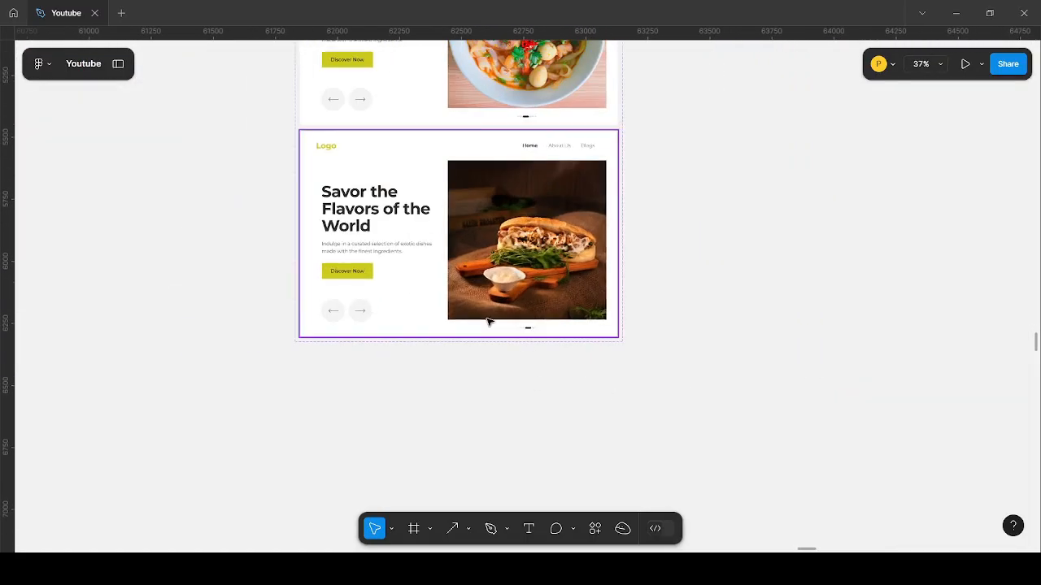
{"action": "left_click", "coordinate": [414, 322]}
{"action": "scroll", "coordinate": [413, 322], "scroll_direction": "up", "scroll_amount": 2}
{"action": "left_click", "coordinate": [478, 368]}
- In the fifth variant, select all slides inside the image frame and shift them left about 640 px so the grilled fish fills it
{"action": "scroll", "coordinate": [683, 435], "scroll_direction": "down", "scroll_amount": 3}
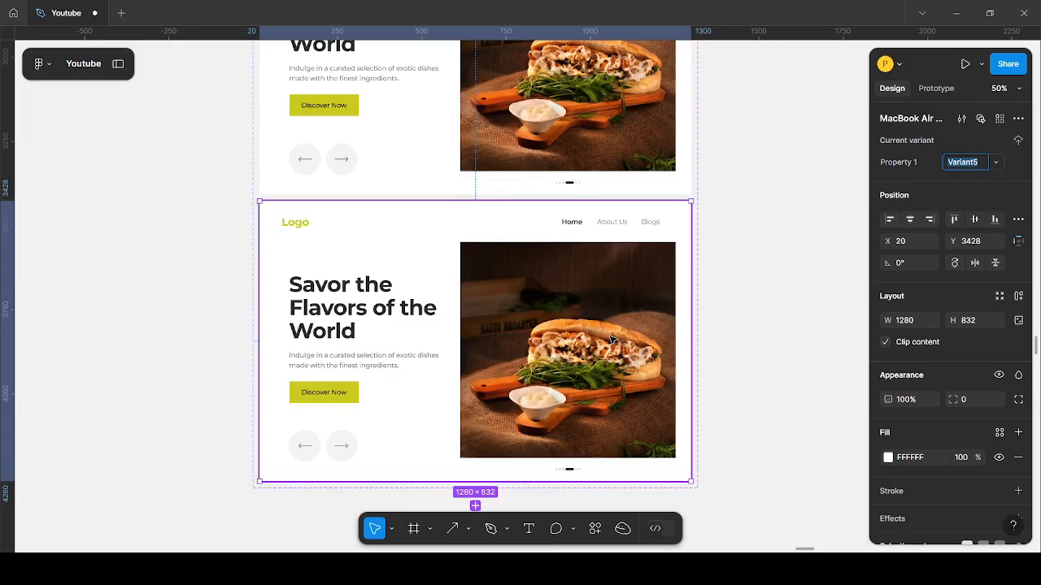
{"action": "scroll", "coordinate": [547, 298], "scroll_direction": "down", "scroll_amount": 1}
{"action": "left_click", "coordinate": [575, 304]}
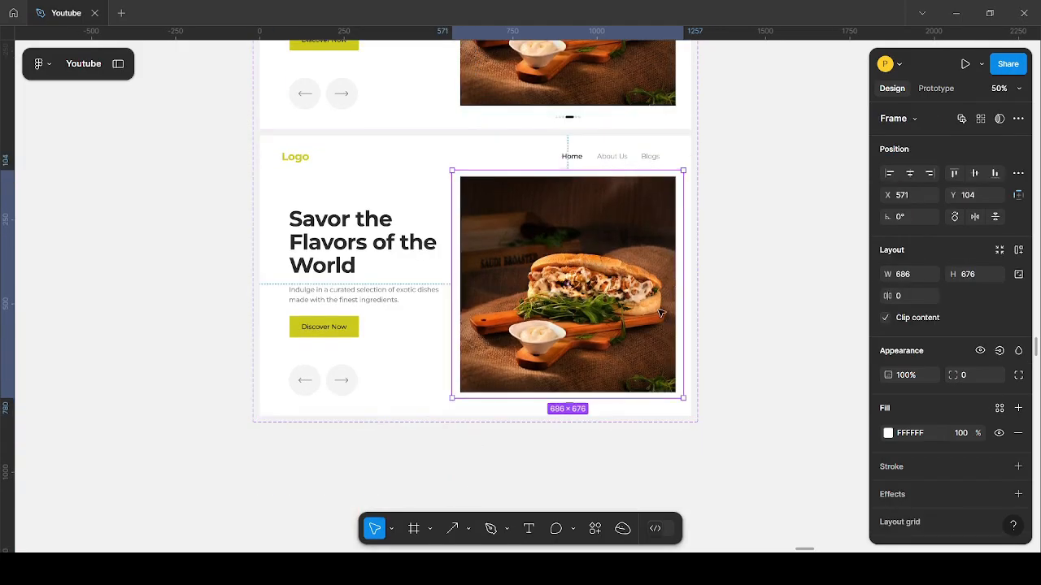
{"action": "key", "text": "Return"}
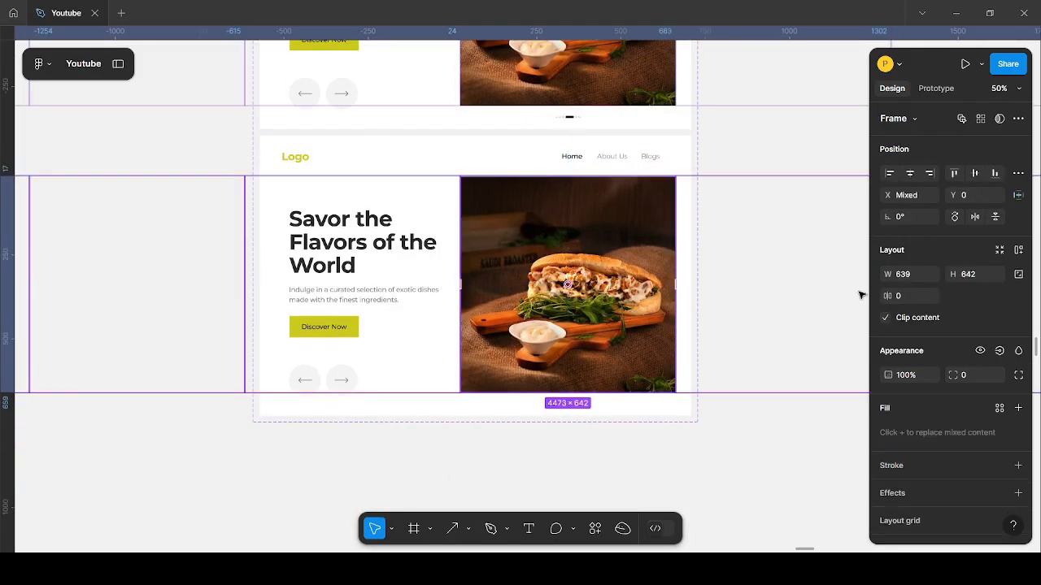
{"action": "key", "text": "shift+Left"}
{"action": "key", "text": "shift+Left"}
{"action": "key", "text": "shift+Left"}
{"action": "key", "text": "shift+Left"}
{"action": "key", "text": "shift+Left"}
{"action": "key", "text": "shift+Left"}
{"action": "key", "text": "shift+Left"}
{"action": "key", "text": "shift+Left"}
{"action": "key", "text": "shift+Left"}
{"action": "key", "text": "shift+Left"}
{"action": "key", "text": "shift+Left"}
{"action": "key", "text": "shift+Left"}
{"action": "key", "text": "shift+Left"}
{"action": "key", "text": "shift+Left"}
{"action": "key", "text": "shift+Left"}
{"action": "key", "text": "shift+Left"}
{"action": "key", "text": "shift+Left"}
{"action": "key", "text": "shift+Left"}
{"action": "key", "text": "shift+Left"}
{"action": "key", "text": "shift+Left"}
{"action": "key", "text": "shift+Left"}
{"action": "key", "text": "shift+Left"}
{"action": "key", "text": "shift+Left"}
{"action": "key", "text": "shift+Left"}
{"action": "key", "text": "shift+Left"}
{"action": "key", "text": "shift+Left"}
{"action": "key", "text": "shift+Left"}
{"action": "key", "text": "shift+Left"}
{"action": "key", "text": "shift+Left"}
{"action": "key", "text": "shift+Left"}
{"action": "key", "text": "shift+Left"}
{"action": "key", "text": "shift+Left"}
{"action": "key", "text": "shift+Left"}
{"action": "key", "text": "shift+Left"}
{"action": "key", "text": "shift+Left"}
{"action": "key", "text": "shift+Left"}
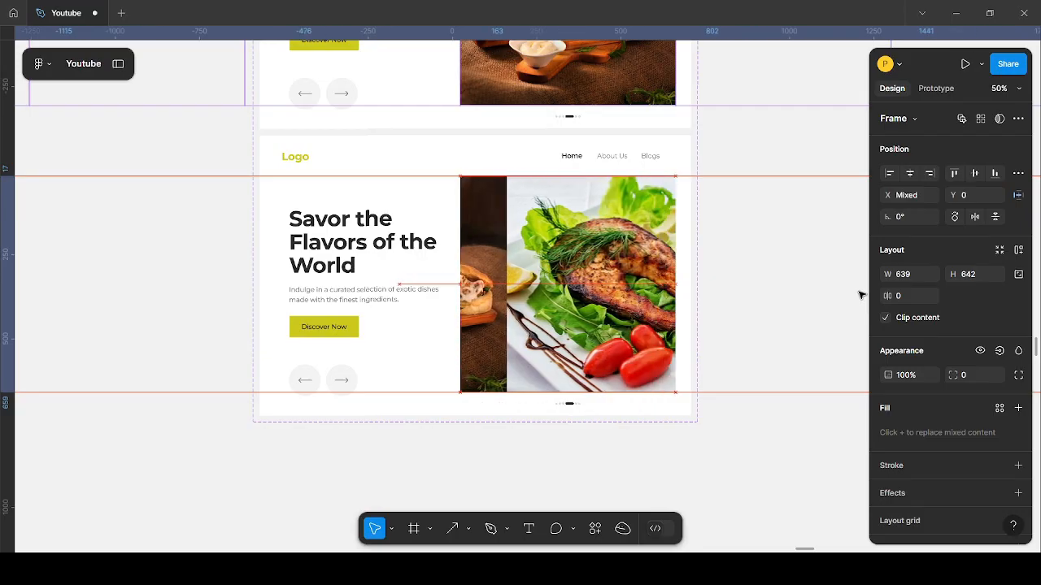
{"action": "key", "text": "shift+Left"}
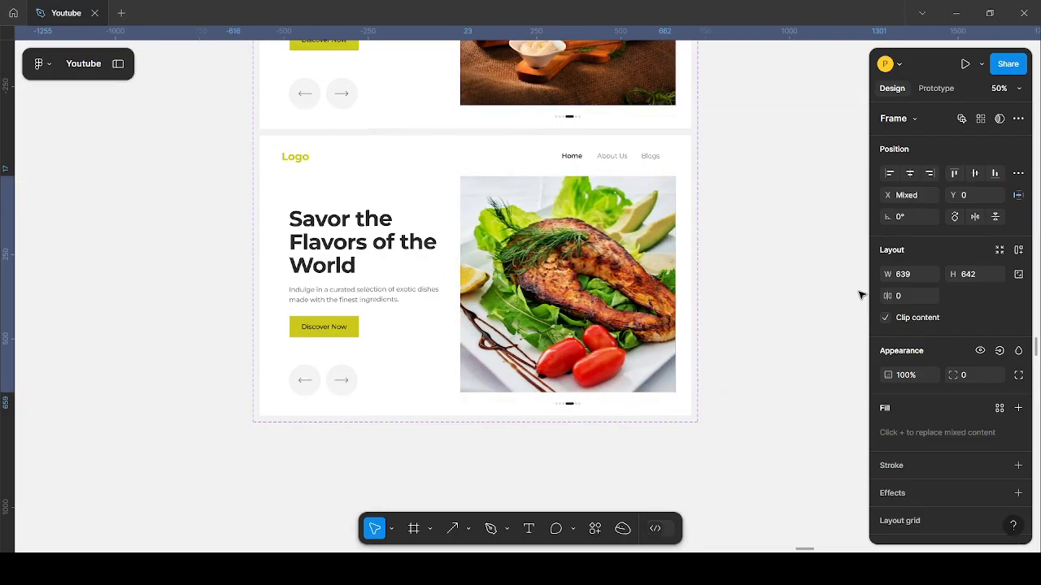
- Move the fifth variant's dark active pagination pill to fifth place among the dots
{"action": "scroll", "coordinate": [623, 432], "scroll_direction": "up", "scroll_amount": 10}
{"action": "left_click", "coordinate": [486, 382]}
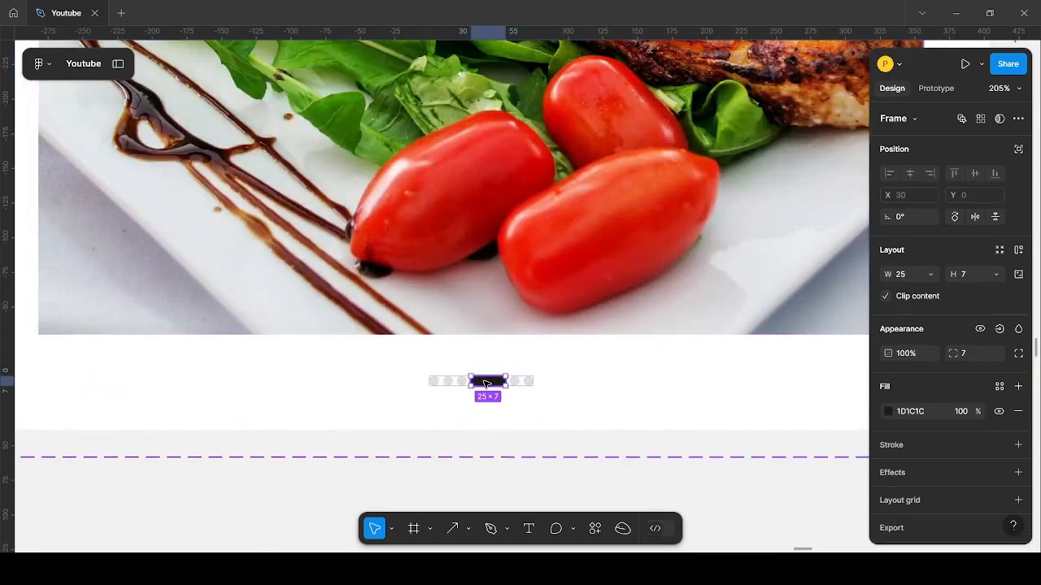
{"action": "scroll", "coordinate": [500, 382], "scroll_direction": "down", "scroll_amount": 10}
{"action": "left_click", "coordinate": [523, 358]}
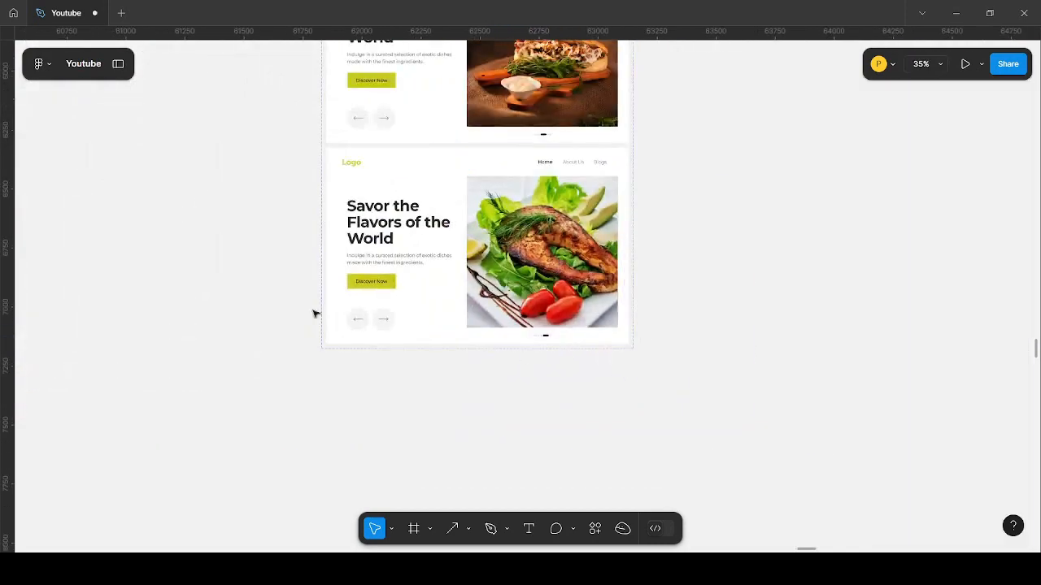
- Add a sixth variant to the component set, based on the fifth variant with the grilled fish
{"action": "scroll", "coordinate": [551, 237], "scroll_direction": "up", "scroll_amount": 1}
{"action": "scroll", "coordinate": [634, 284], "scroll_direction": "up", "scroll_amount": 2}
{"action": "scroll", "coordinate": [670, 285], "scroll_direction": "down", "scroll_amount": 2}
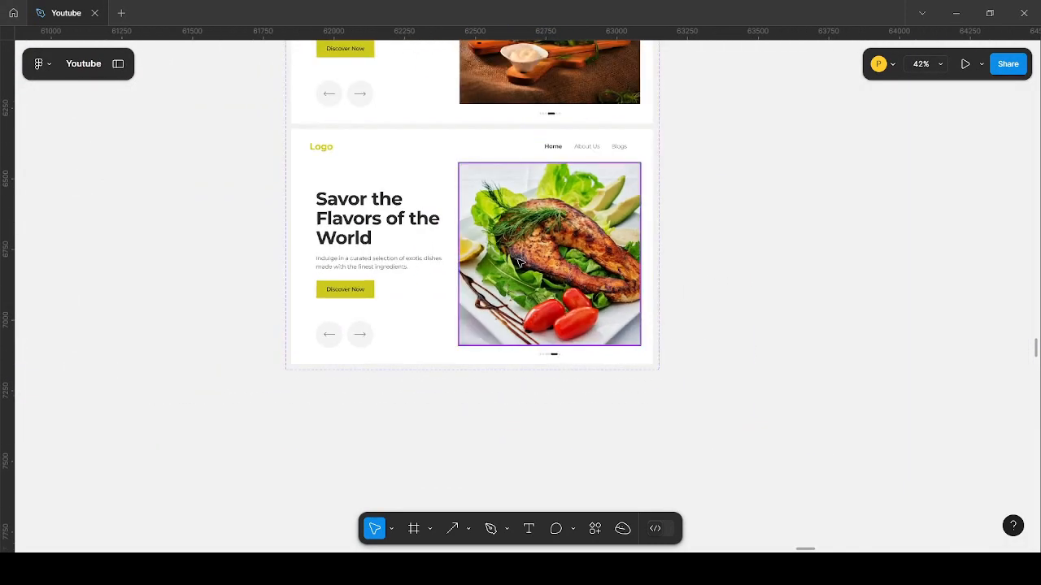
{"action": "scroll", "coordinate": [512, 268], "scroll_direction": "up", "scroll_amount": 1}
{"action": "left_click", "coordinate": [353, 284]}
{"action": "left_click", "coordinate": [465, 404]}
{"action": "scroll", "coordinate": [583, 422], "scroll_direction": "down", "scroll_amount": 5}
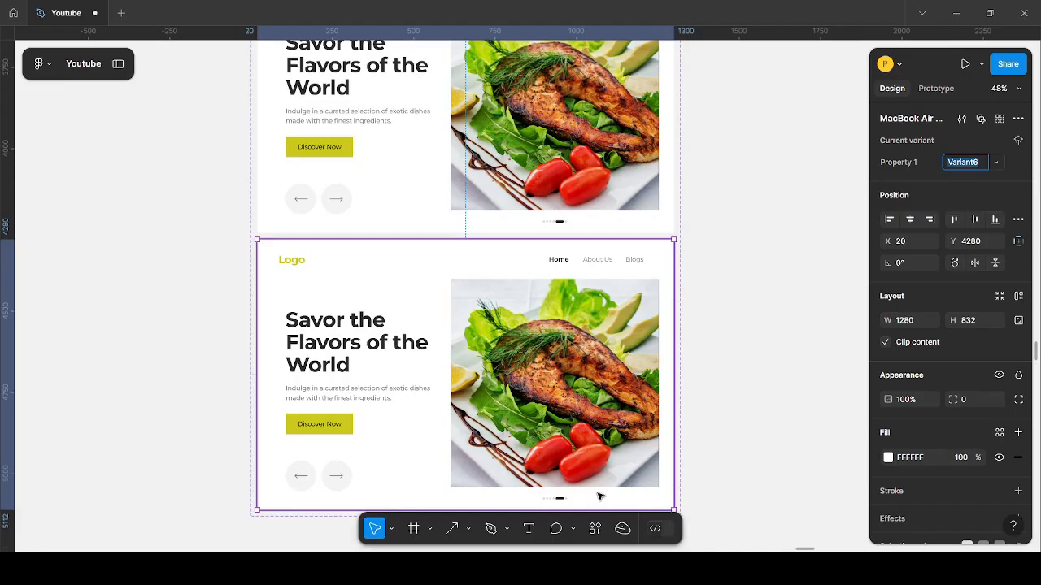
- Move the sixth variant's dark active pagination pill to the end of the dots row
{"action": "scroll", "coordinate": [582, 421], "scroll_direction": "up", "scroll_amount": 9}
{"action": "left_click", "coordinate": [529, 362]}
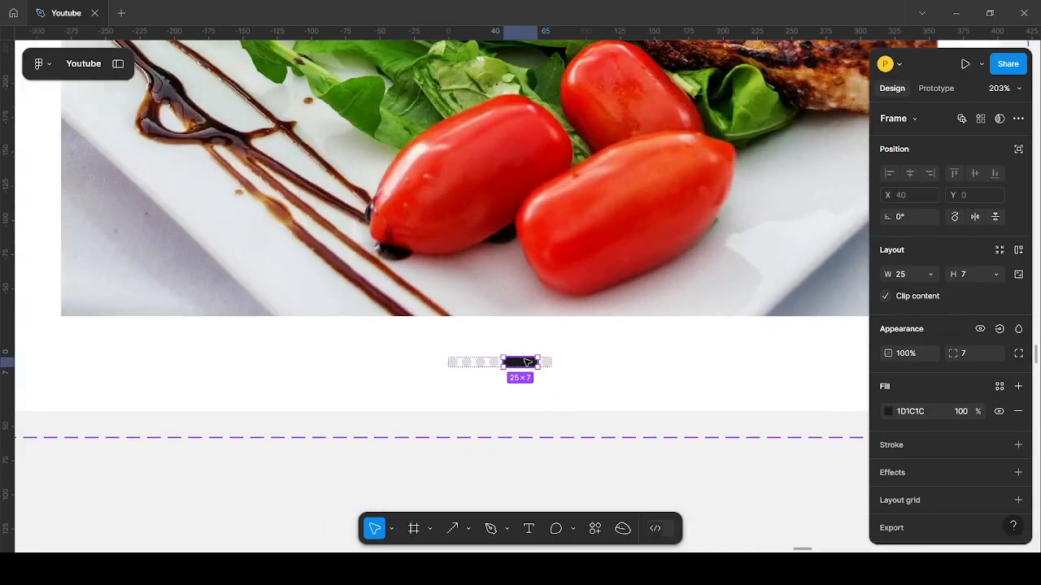
{"action": "left_click_drag", "start_coordinate": [529, 362], "coordinate": [549, 363]}
{"action": "scroll", "coordinate": [548, 363], "scroll_direction": "down", "scroll_amount": 9}
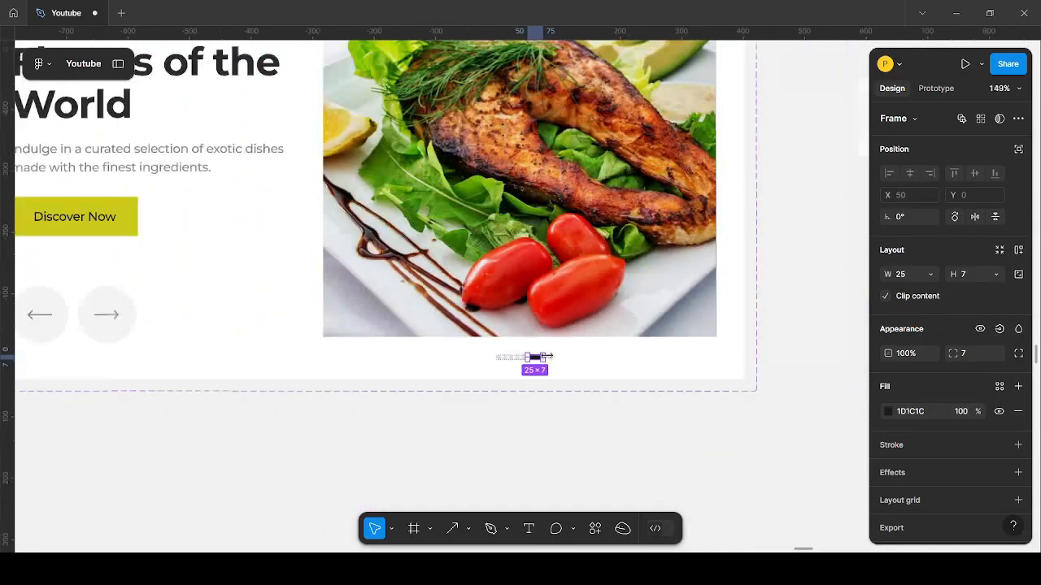
{"action": "left_click", "coordinate": [572, 301]}
{"action": "scroll", "coordinate": [572, 302], "scroll_direction": "down", "scroll_amount": 2}
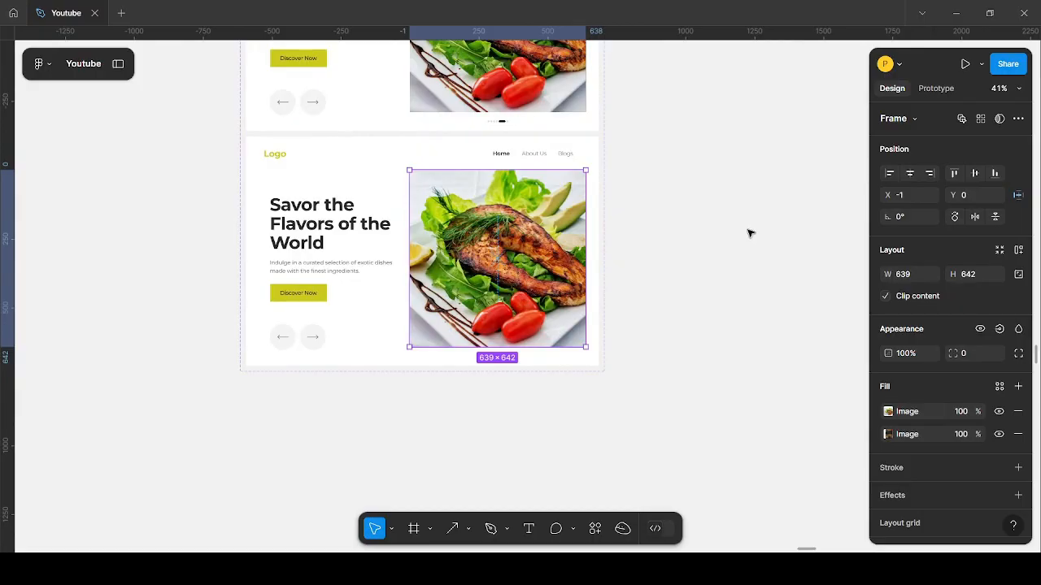
{"action": "key", "text": "Return"}
{"action": "left_click", "coordinate": [752, 229]}
{"action": "double_click", "coordinate": [516, 267]}
{"action": "double_click", "coordinate": [516, 267]}
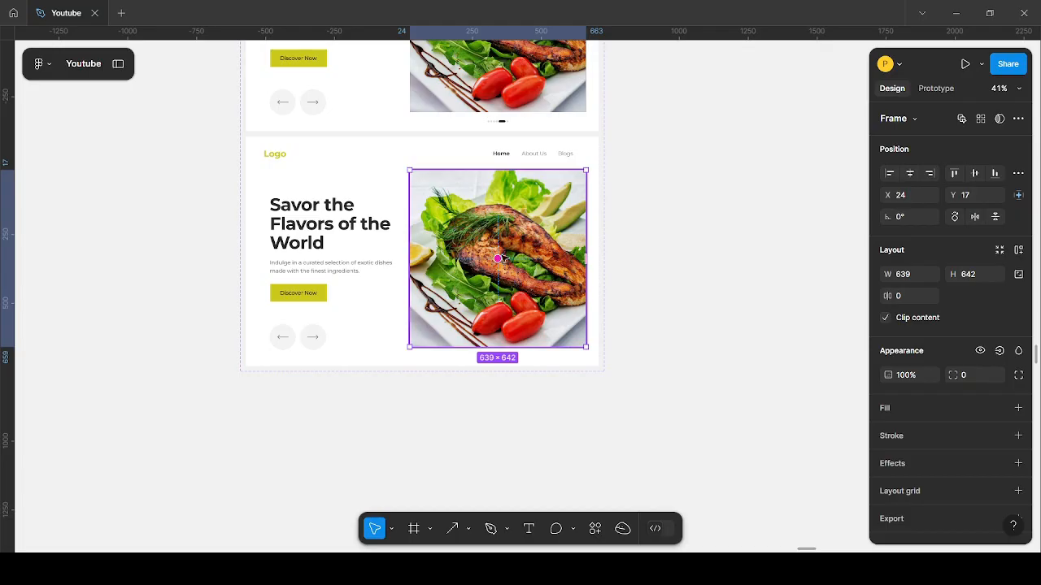
{"action": "left_click", "coordinate": [703, 139]}
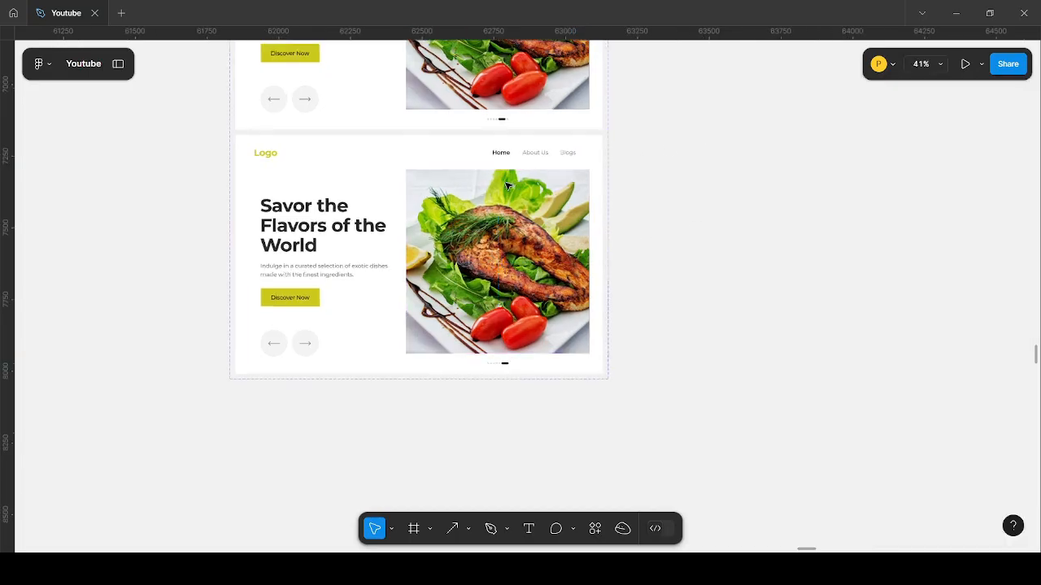
{"action": "scroll", "coordinate": [419, 173], "scroll_direction": "up", "scroll_amount": 3}
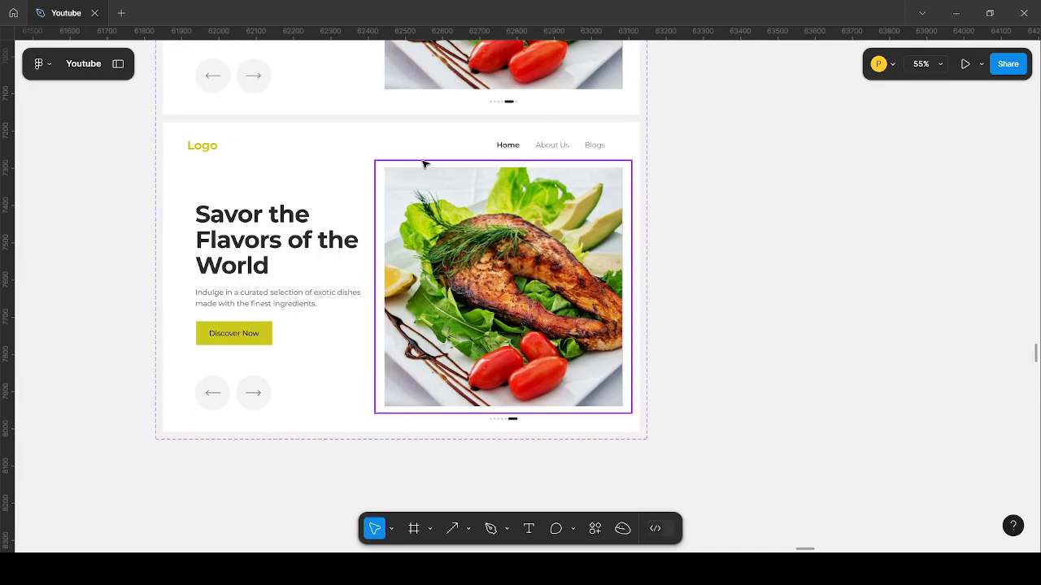
- In the sixth variant, select all slides inside the image frame and shift them left about 640 px so the salad plate fills it
{"action": "left_click", "coordinate": [421, 163]}
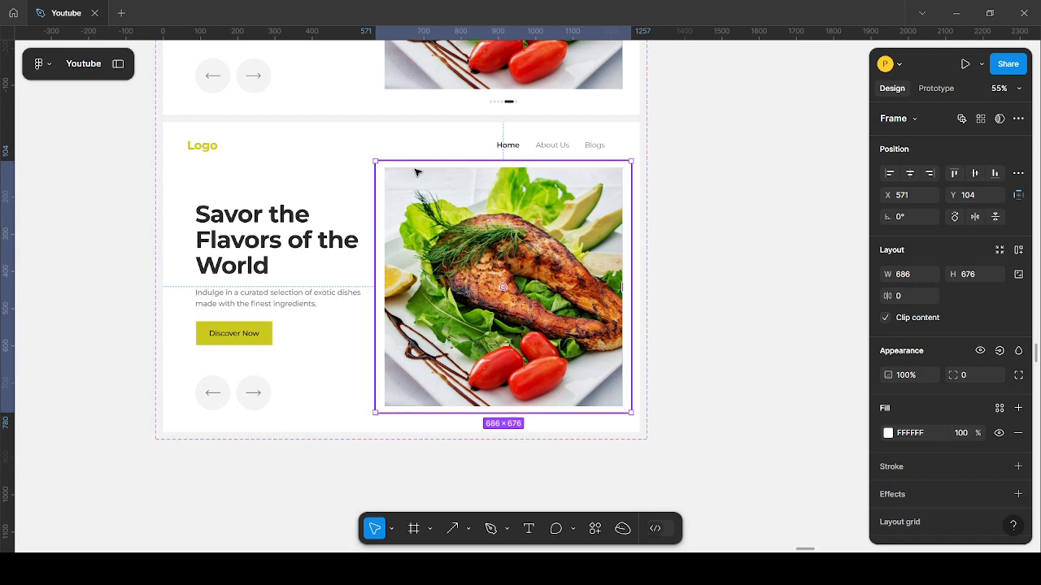
{"action": "double_click", "coordinate": [410, 181]}
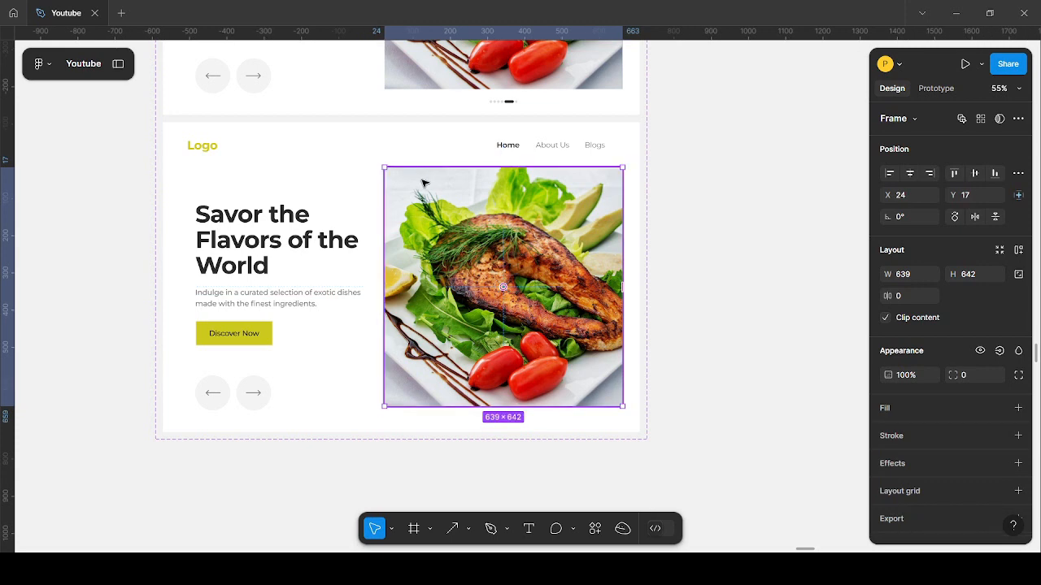
{"action": "key", "text": "ctrl+a"}
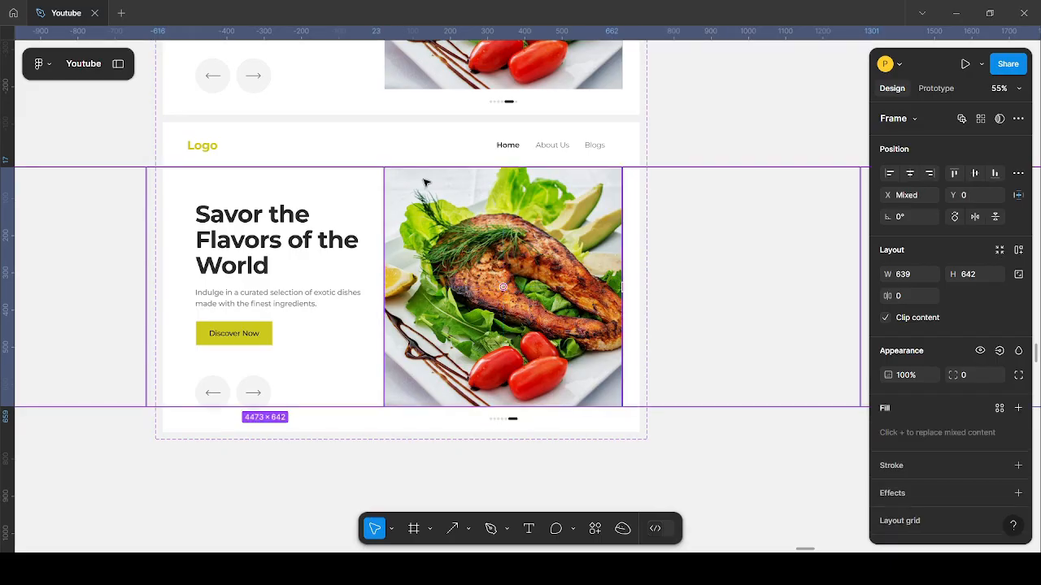
{"action": "scroll", "coordinate": [431, 189], "scroll_direction": "down", "scroll_amount": 5}
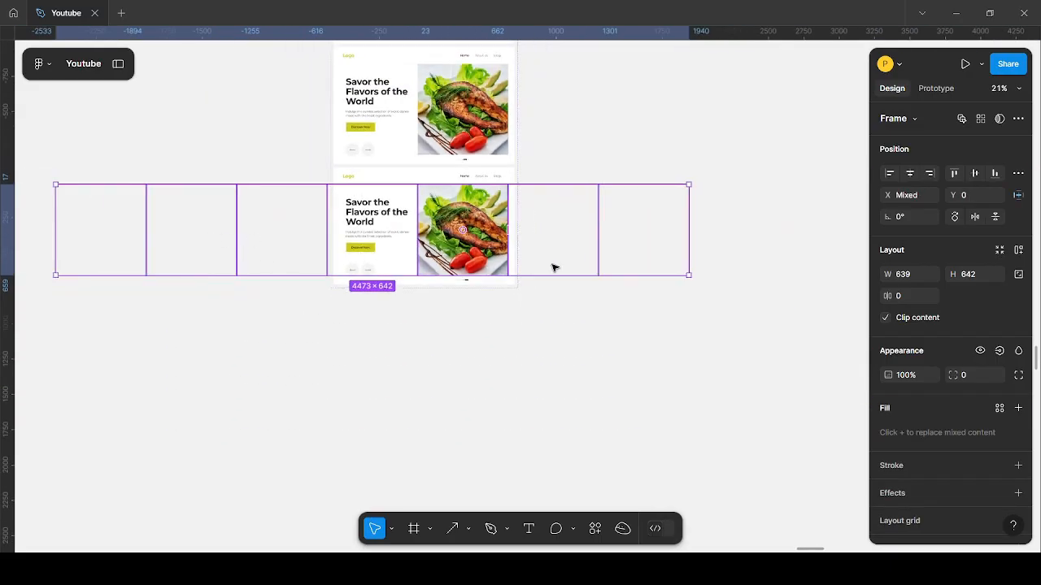
{"action": "scroll", "coordinate": [454, 194], "scroll_direction": "up", "scroll_amount": 3}
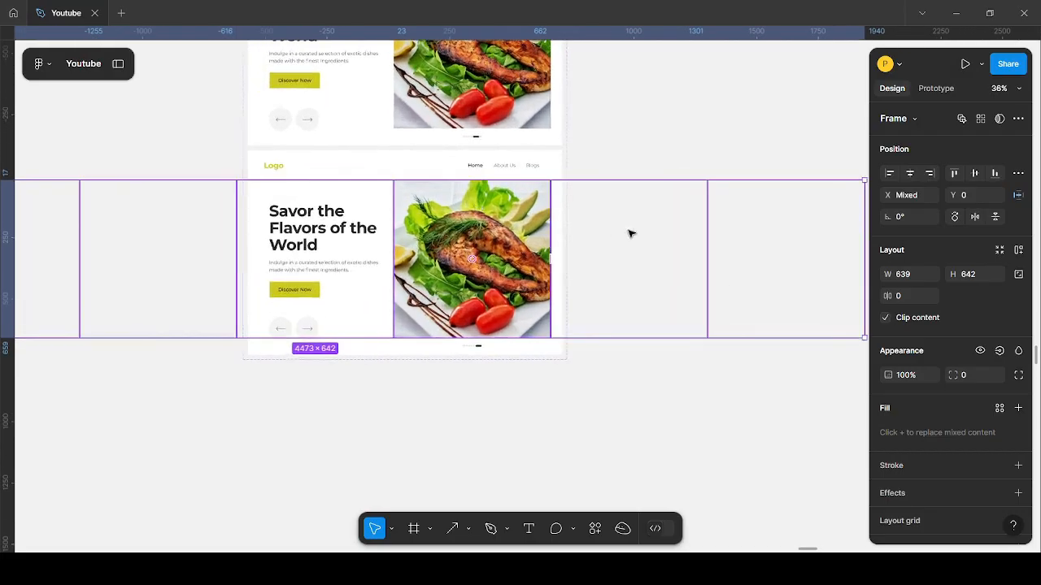
{"action": "key", "text": "Left"}
{"action": "key", "text": "Left"}
{"action": "key", "text": "shift+Left"}
{"action": "key", "text": "shift+Left"}
{"action": "key", "text": "shift+Left"}
{"action": "key", "text": "shift+Left"}
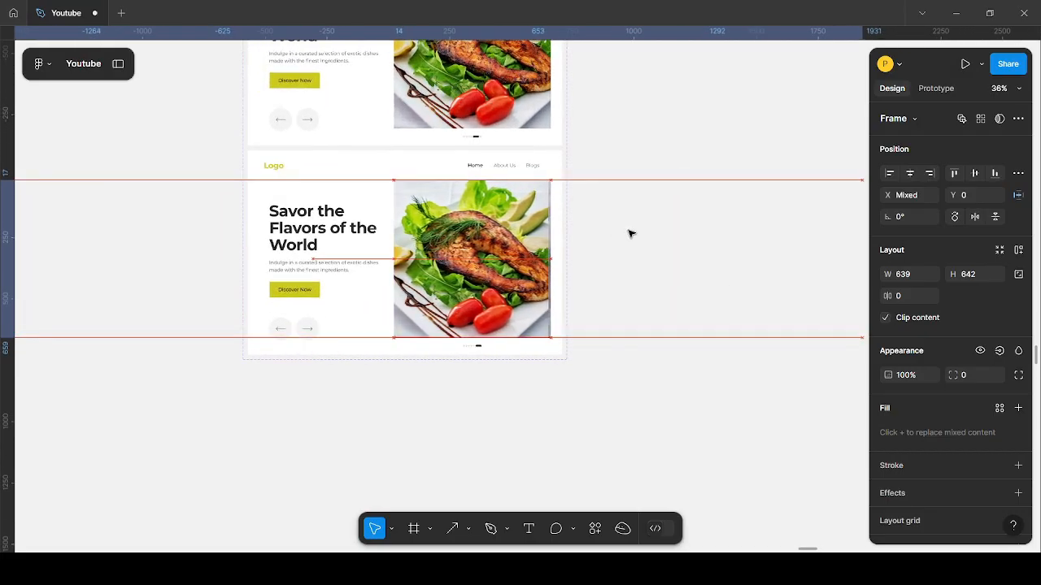
{"action": "key", "text": "shift+Left"}
{"action": "key", "text": "shift+Left"}
{"action": "key", "text": "shift+Left"}
{"action": "key", "text": "shift+Left"}
{"action": "key", "text": "shift+Left"}
{"action": "key", "text": "shift+Left"}
{"action": "key", "text": "shift+Left"}
{"action": "key", "text": "shift+Left"}
{"action": "key", "text": "shift+Left"}
{"action": "key", "text": "shift+Left"}
{"action": "key", "text": "shift+Left"}
{"action": "key", "text": "shift+Left"}
{"action": "key", "text": "shift+Left"}
{"action": "key", "text": "shift+Left"}
{"action": "key", "text": "shift+Left"}
{"action": "key", "text": "shift+Left"}
{"action": "key", "text": "shift+Left"}
{"action": "key", "text": "shift+Left"}
{"action": "key", "text": "shift+Left"}
{"action": "key", "text": "shift+Left"}
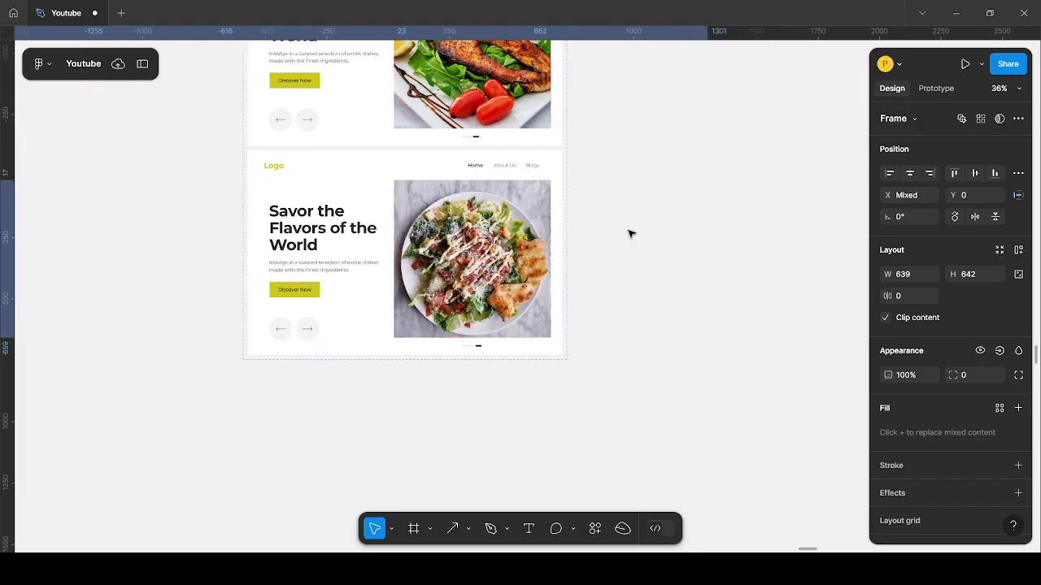
- Examine the sixth variant's pagination dots and compare the slides and dots of the earlier variants up to the first
{"action": "scroll", "coordinate": [434, 259], "scroll_direction": "up", "scroll_amount": 4}
{"action": "scroll", "coordinate": [483, 351], "scroll_direction": "down", "scroll_amount": 4}
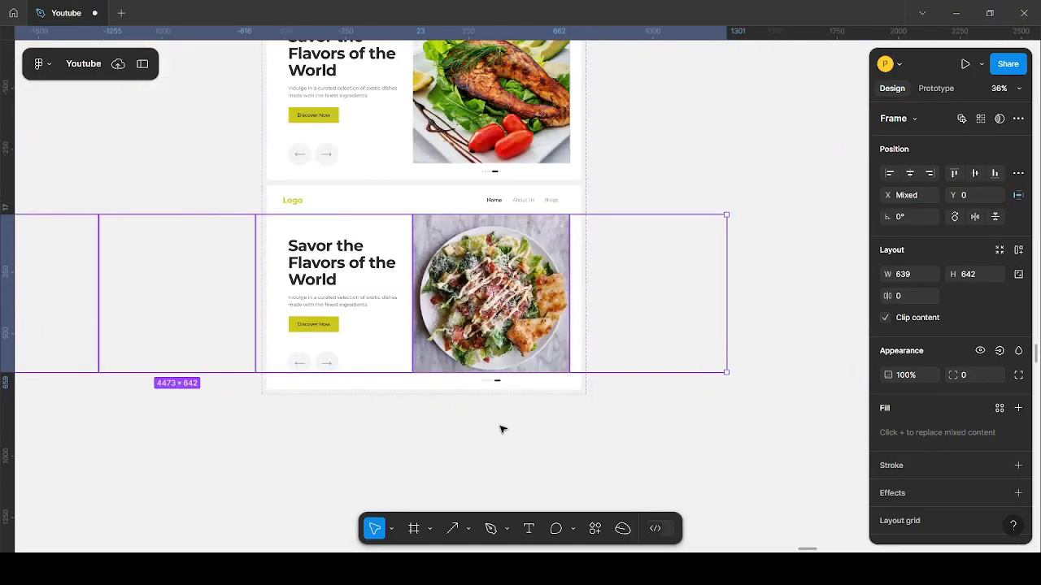
{"action": "scroll", "coordinate": [500, 428], "scroll_direction": "up", "scroll_amount": 1}
{"action": "scroll", "coordinate": [552, 446], "scroll_direction": "up", "scroll_amount": 8}
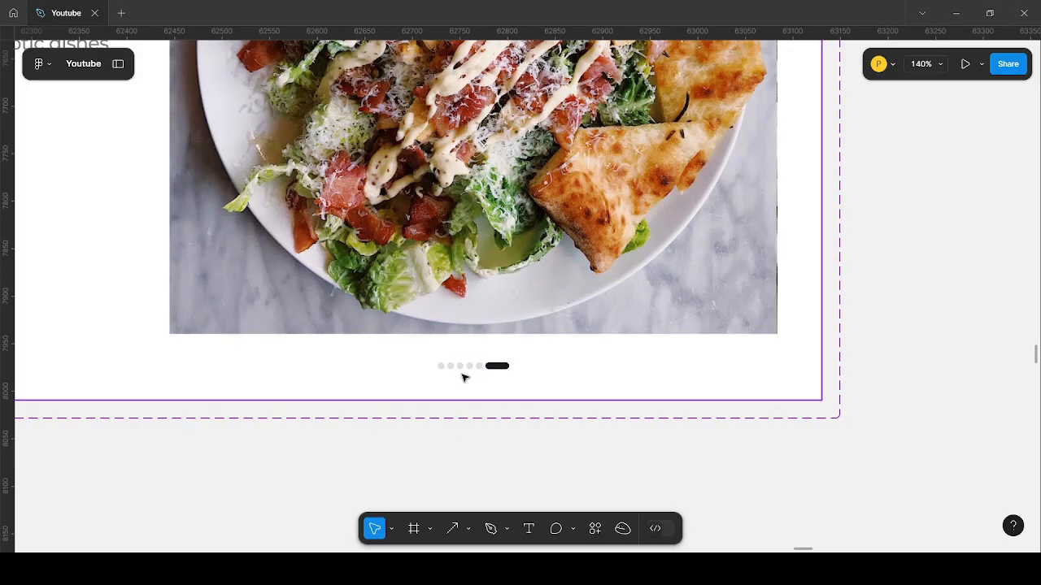
{"action": "scroll", "coordinate": [543, 399], "scroll_direction": "down", "scroll_amount": 5}
{"action": "scroll", "coordinate": [569, 318], "scroll_direction": "down", "scroll_amount": 5}
{"action": "scroll", "coordinate": [581, 302], "scroll_direction": "up", "scroll_amount": 3}
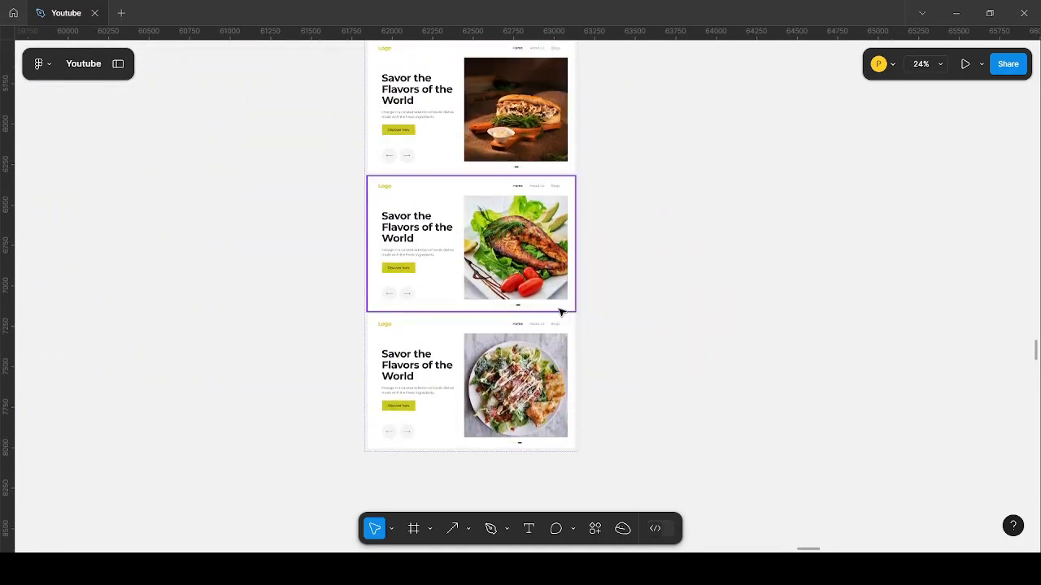
{"action": "scroll", "coordinate": [547, 156], "scroll_direction": "up", "scroll_amount": 3}
{"action": "scroll", "coordinate": [539, 209], "scroll_direction": "up", "scroll_amount": 8}
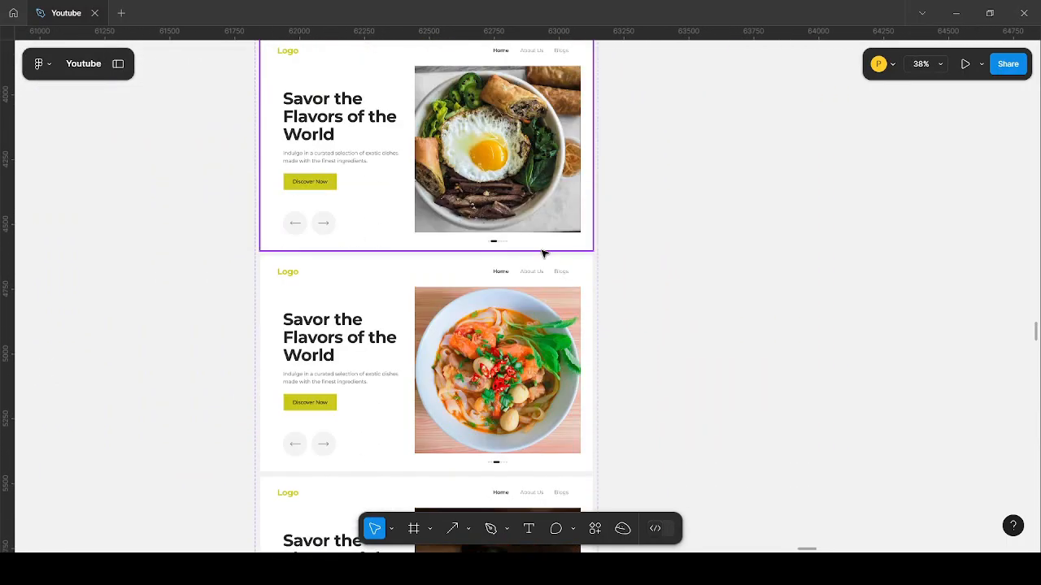
{"action": "scroll", "coordinate": [520, 244], "scroll_direction": "up", "scroll_amount": 4}
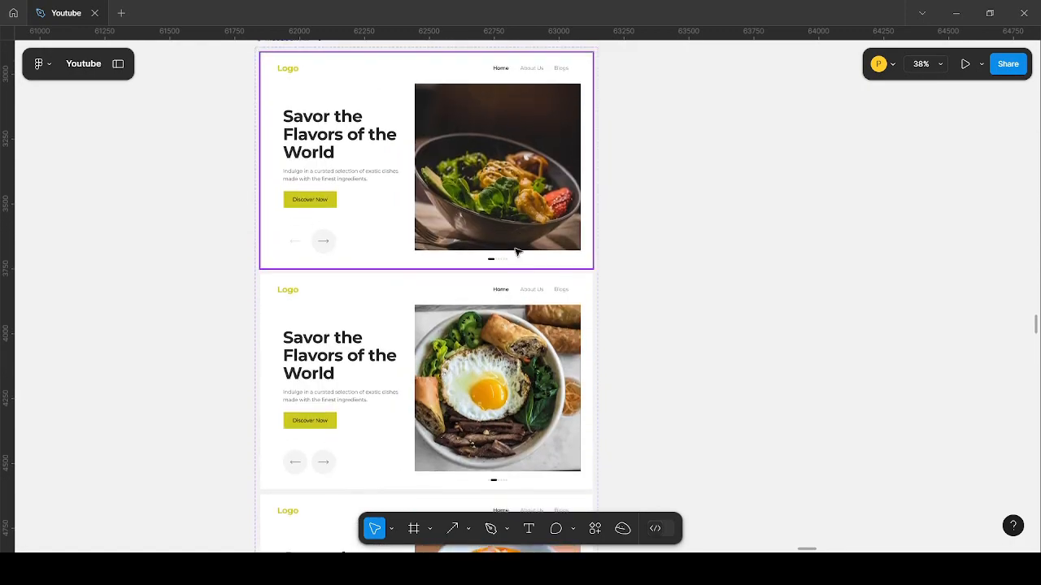
- Duplicate the last grey pagination dot in the first variant to add one more dot to the row
{"action": "scroll", "coordinate": [509, 265], "scroll_direction": "up", "scroll_amount": 4}
{"action": "scroll", "coordinate": [509, 259], "scroll_direction": "up", "scroll_amount": 5}
{"action": "left_click", "coordinate": [506, 254]}
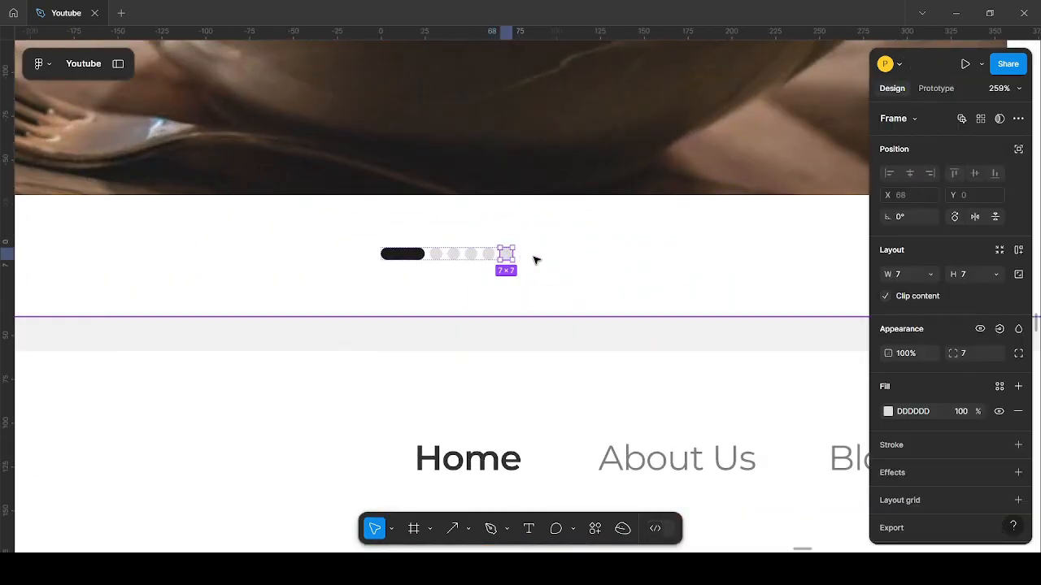
{"action": "key", "text": "ctrl+d"}
{"action": "scroll", "coordinate": [527, 257], "scroll_direction": "down", "scroll_amount": 7}
{"action": "left_click", "coordinate": [696, 274]}
- Align the first variant's pagination row to the horizontal centre of its image frame
{"action": "scroll", "coordinate": [508, 244], "scroll_direction": "up", "scroll_amount": 3}
{"action": "left_click", "coordinate": [534, 282]}
{"action": "scroll", "coordinate": [534, 282], "scroll_direction": "up", "scroll_amount": 3}
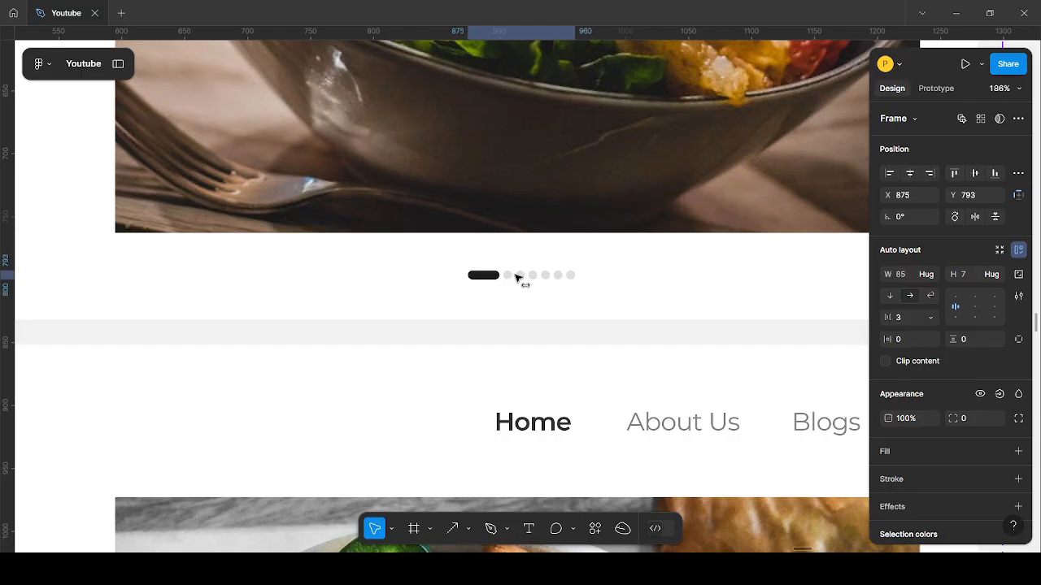
{"action": "scroll", "coordinate": [473, 266], "scroll_direction": "down", "scroll_amount": 4}
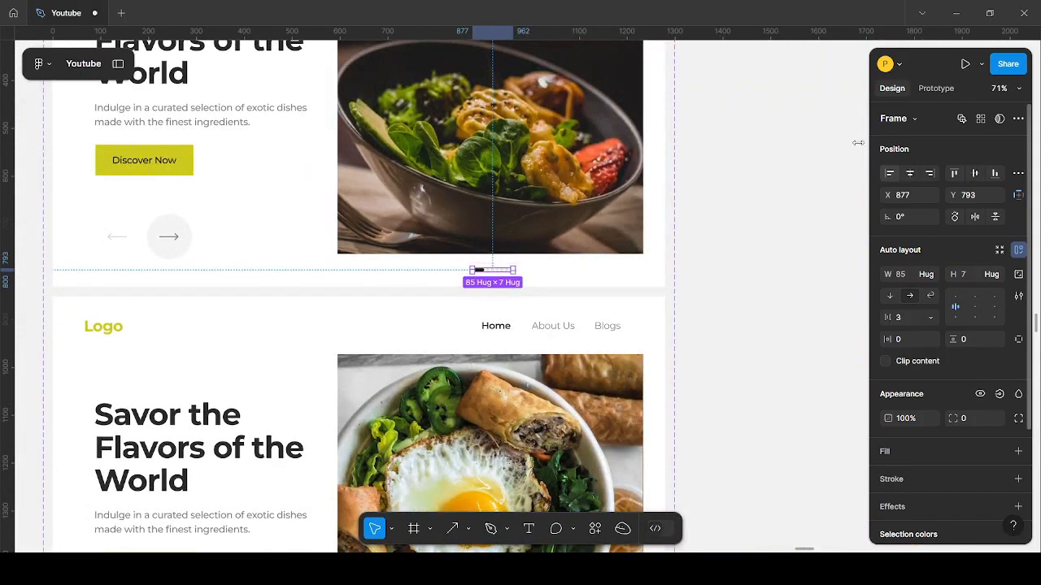
{"action": "left_click", "coordinate": [543, 213], "text": "shift"}
{"action": "left_click", "coordinate": [911, 175]}
{"action": "scroll", "coordinate": [463, 208], "scroll_direction": "down", "scroll_amount": 4}
{"action": "left_click", "coordinate": [699, 283]}
- Duplicate the last grey pagination dot in the second variant with the fried egg bowl
{"action": "scroll", "coordinate": [513, 360], "scroll_direction": "down", "scroll_amount": 3}
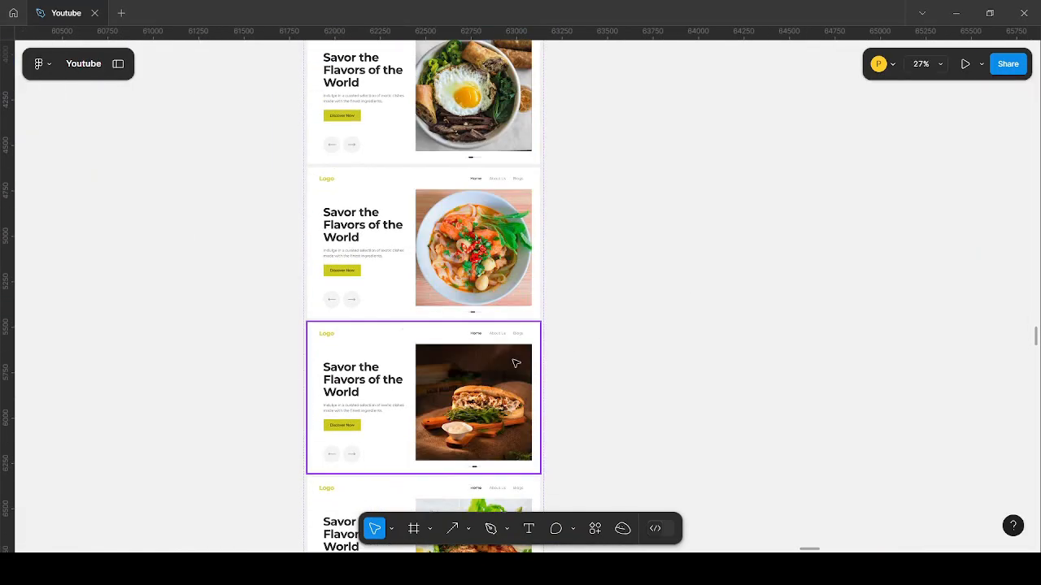
{"action": "scroll", "coordinate": [479, 161], "scroll_direction": "up", "scroll_amount": 6}
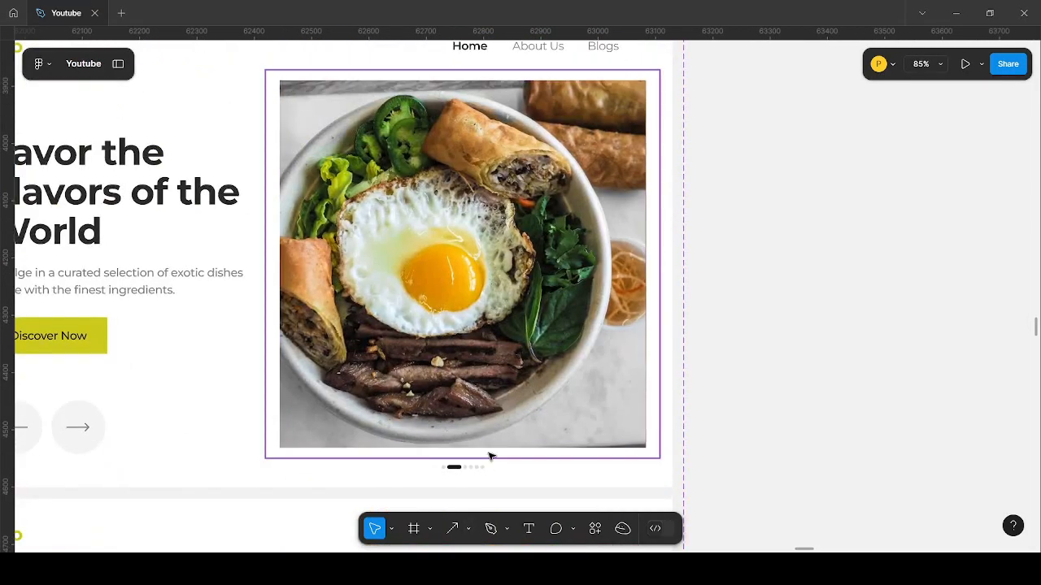
{"action": "scroll", "coordinate": [489, 457], "scroll_direction": "down", "scroll_amount": 3}
{"action": "scroll", "coordinate": [483, 325], "scroll_direction": "up", "scroll_amount": 5}
{"action": "left_click", "coordinate": [488, 324]}
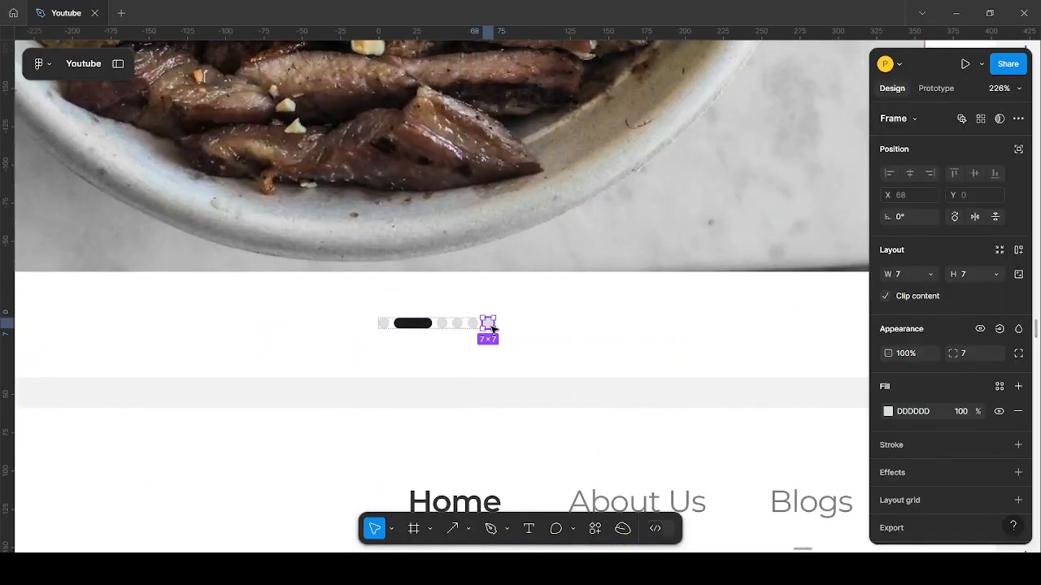
{"action": "scroll", "coordinate": [563, 317], "scroll_direction": "down", "scroll_amount": 4}
{"action": "left_click", "coordinate": [605, 329]}
- Align the second variant's pagination row to the horizontal centre of its image frame
{"action": "double_click", "coordinate": [516, 320]}
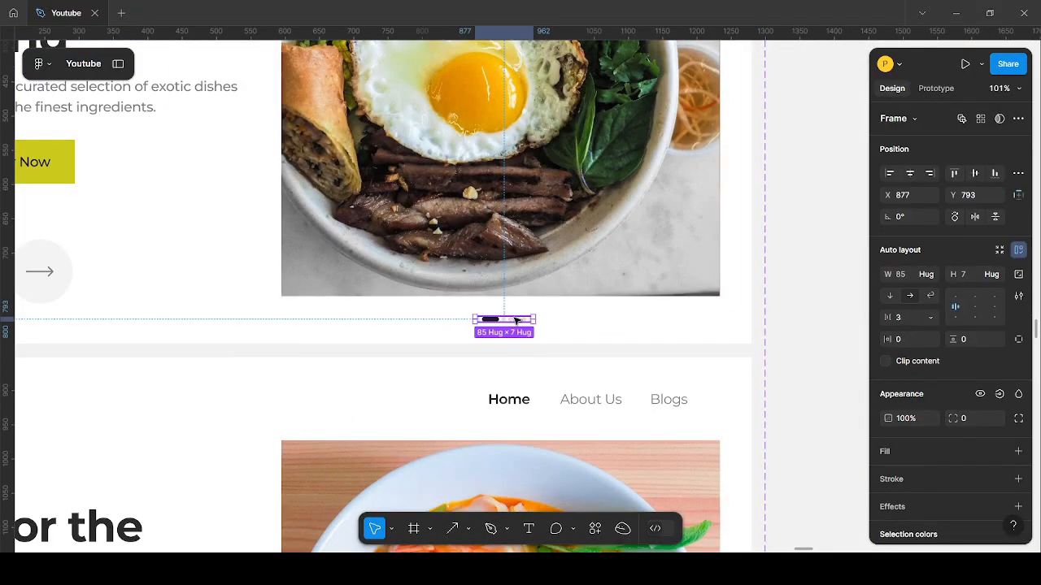
{"action": "left_click", "coordinate": [593, 278], "text": "shift"}
{"action": "scroll", "coordinate": [767, 204], "scroll_direction": "down", "scroll_amount": 4}
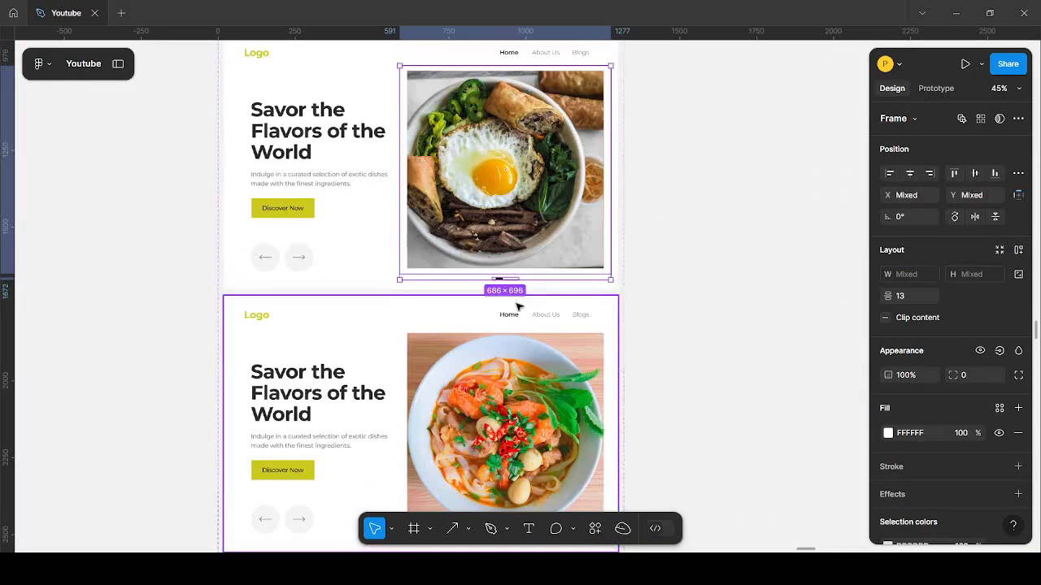
- Duplicate the last grey pagination dot in the third variant with the noodle soup and align the row to its image frame's horizontal centre
{"action": "scroll", "coordinate": [523, 309], "scroll_direction": "down", "scroll_amount": 4}
{"action": "scroll", "coordinate": [520, 235], "scroll_direction": "up", "scroll_amount": 8}
{"action": "left_click", "coordinate": [514, 231]}
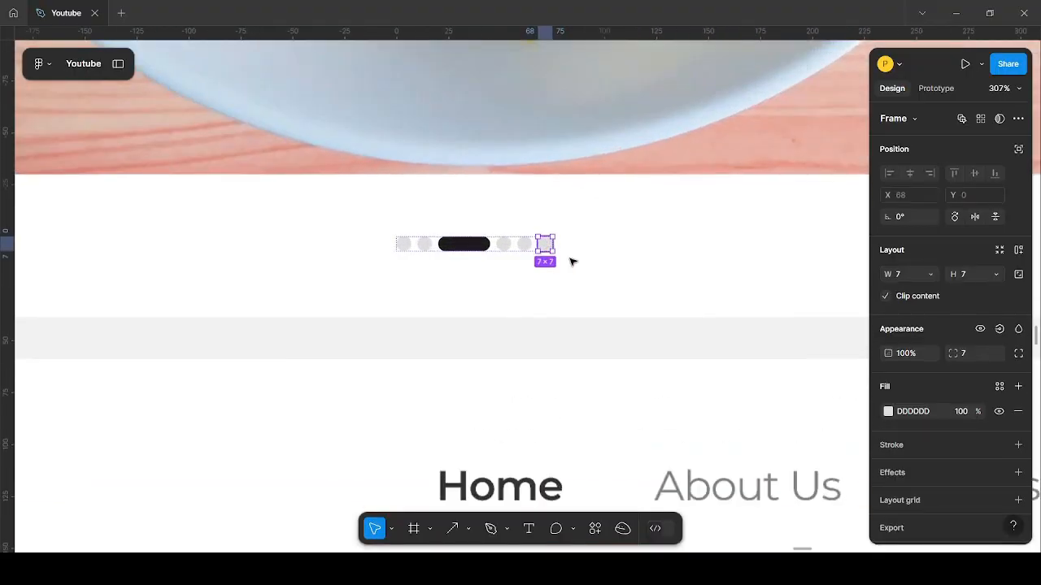
{"action": "scroll", "coordinate": [581, 262], "scroll_direction": "down", "scroll_amount": 3}
{"action": "left_click", "coordinate": [528, 254]}
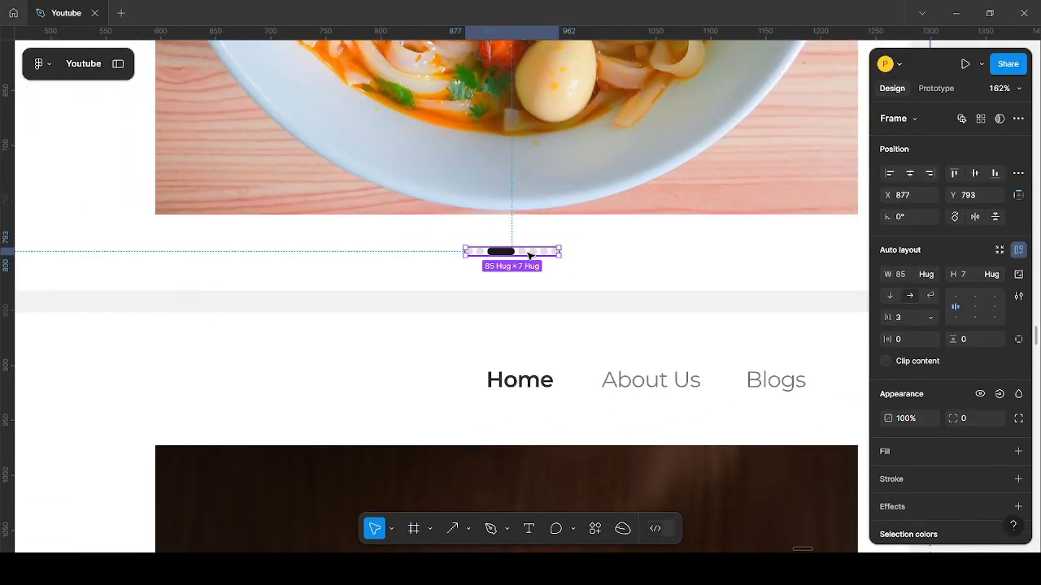
{"action": "left_click", "coordinate": [623, 172], "text": "shift"}
- Duplicate the last grey pagination dot in the fourth variant with the sandwich and align the row to its image frame's horizontal centre
{"action": "scroll", "coordinate": [577, 231], "scroll_direction": "down", "scroll_amount": 5}
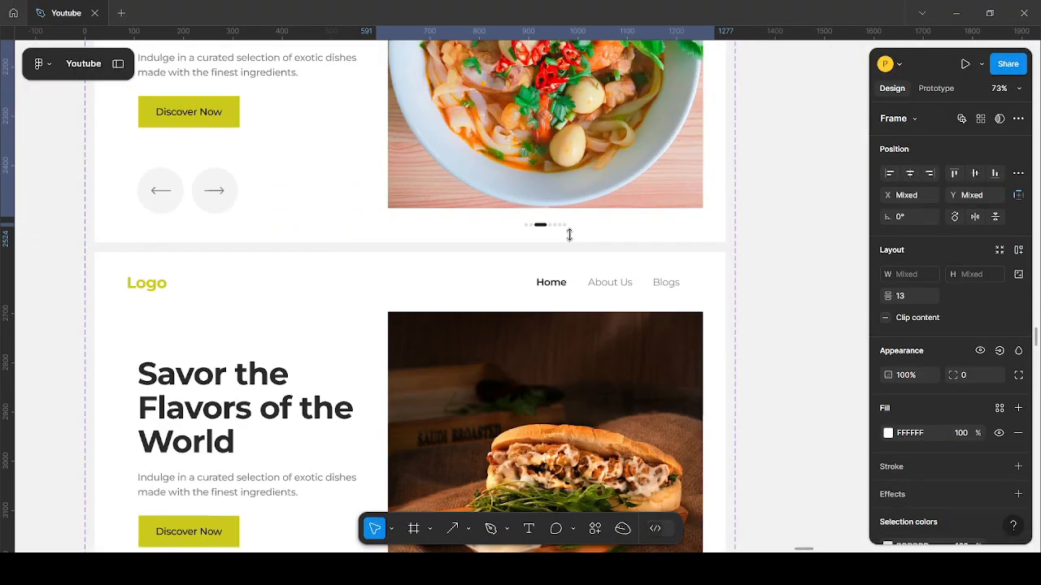
{"action": "scroll", "coordinate": [576, 230], "scroll_direction": "down", "scroll_amount": 5}
{"action": "scroll", "coordinate": [557, 249], "scroll_direction": "up", "scroll_amount": 8}
{"action": "left_click", "coordinate": [526, 211]}
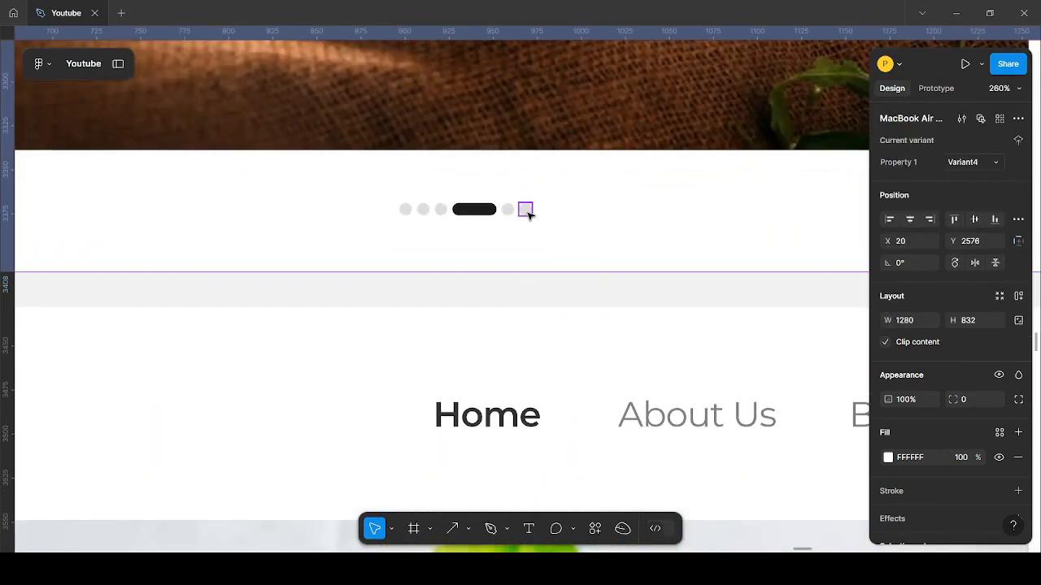
{"action": "scroll", "coordinate": [536, 220], "scroll_direction": "down", "scroll_amount": 5}
{"action": "scroll", "coordinate": [571, 244], "scroll_direction": "down", "scroll_amount": 5}
{"action": "left_click", "coordinate": [539, 236]}
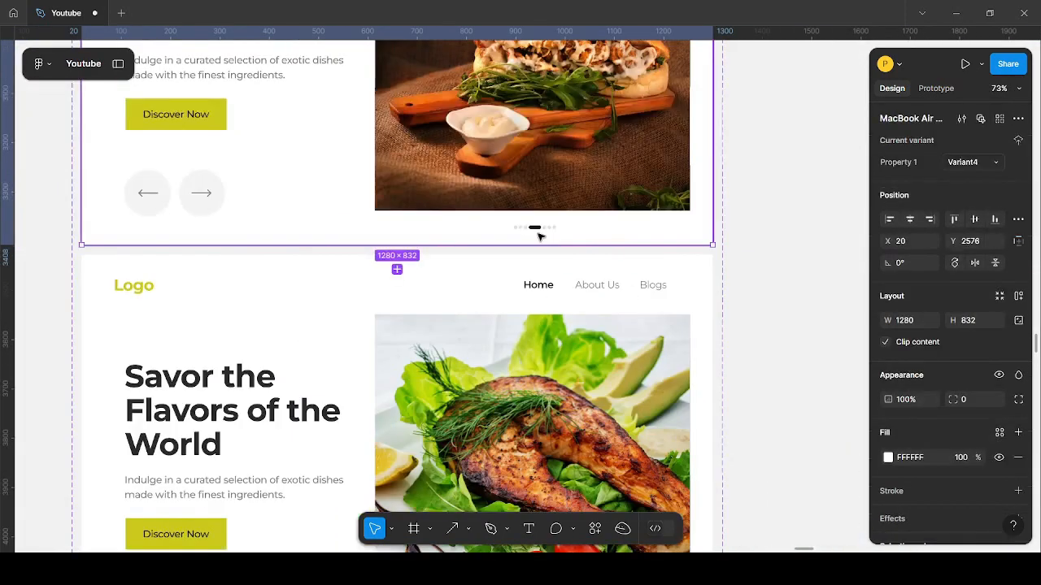
{"action": "scroll", "coordinate": [539, 233], "scroll_direction": "up", "scroll_amount": 1}
{"action": "left_click", "coordinate": [549, 229]}
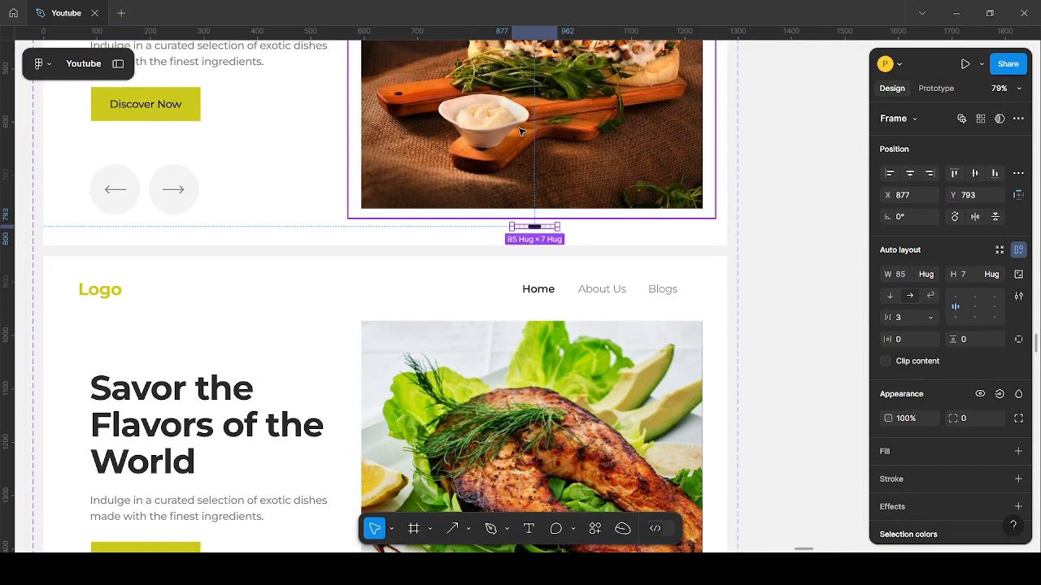
{"action": "left_click", "coordinate": [547, 134], "text": "shift"}
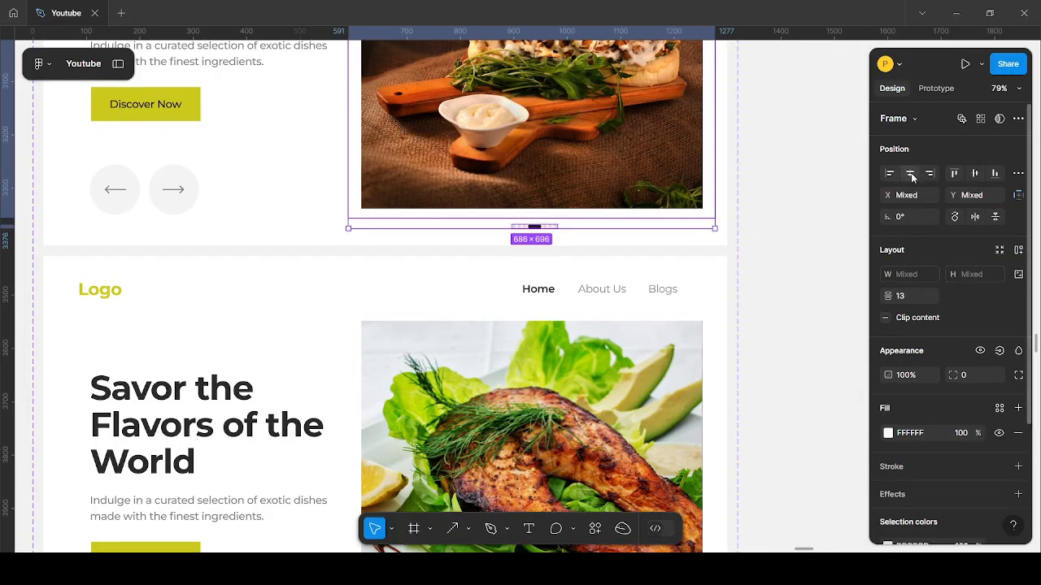
{"action": "left_click", "coordinate": [911, 174]}
- Duplicate the last grey pagination dot in the fifth variant with the grilled fish and align the row to its image frame's horizontal centre
{"action": "scroll", "coordinate": [399, 226], "scroll_direction": "down", "scroll_amount": 5}
{"action": "scroll", "coordinate": [435, 464], "scroll_direction": "up", "scroll_amount": 10}
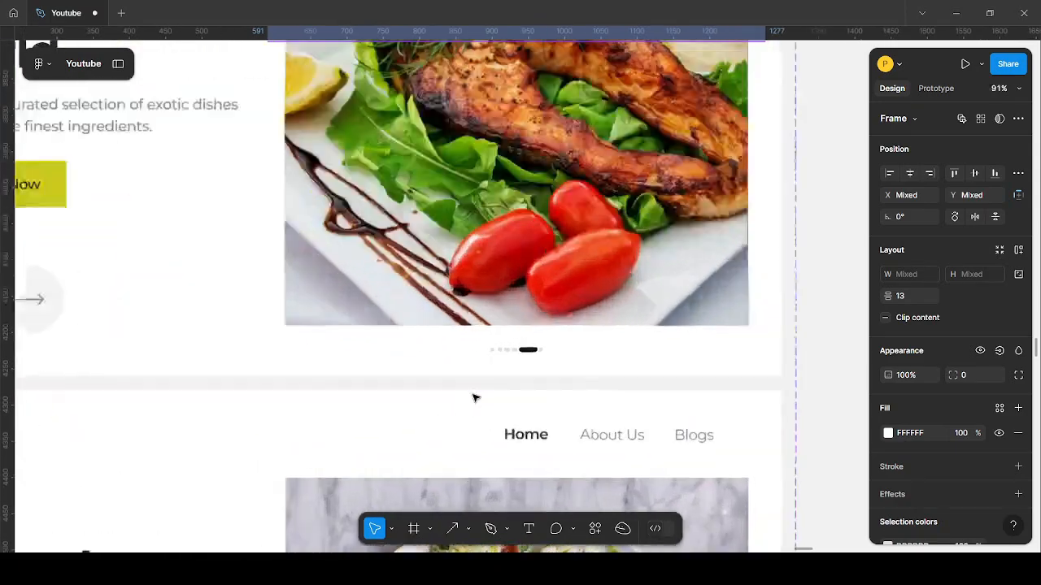
{"action": "left_click", "coordinate": [570, 336]}
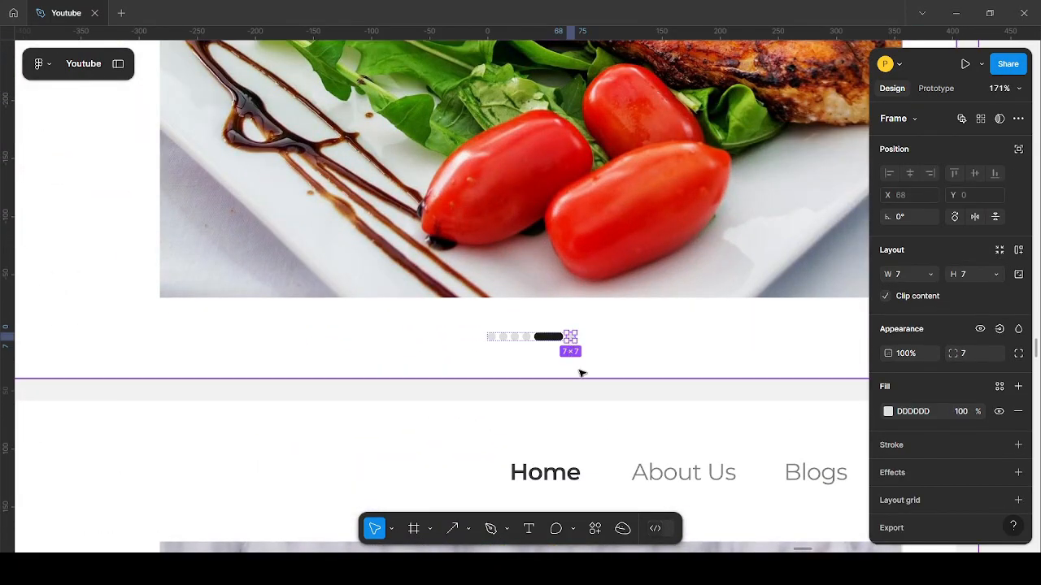
{"action": "scroll", "coordinate": [582, 357], "scroll_direction": "down", "scroll_amount": 3}
{"action": "left_click", "coordinate": [553, 332]}
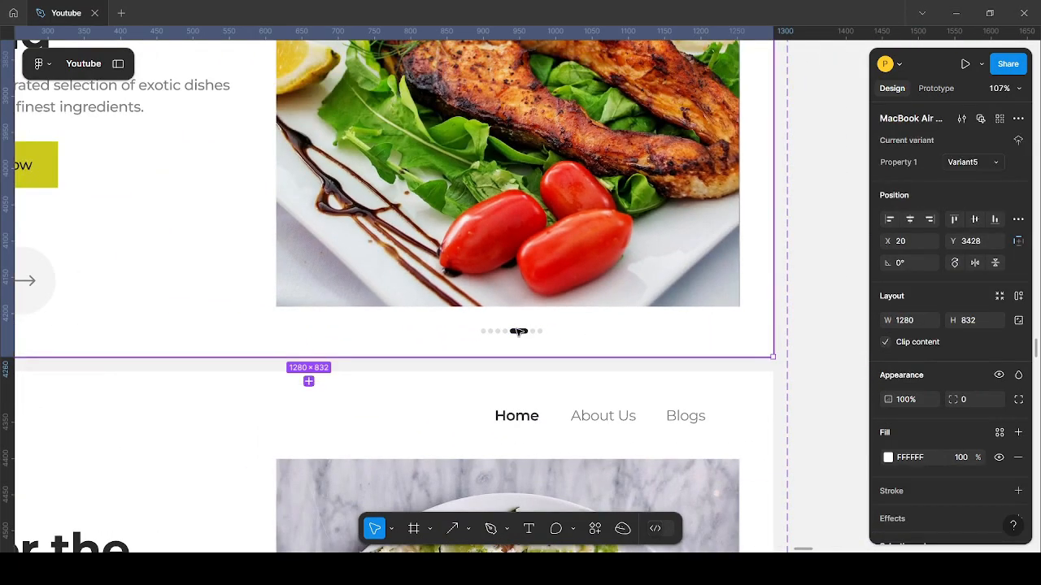
{"action": "double_click", "coordinate": [518, 332]}
- Duplicate a grey pagination dot in the sixth variant with the salad and place the copy after the black pill
{"action": "scroll", "coordinate": [537, 341], "scroll_direction": "down", "scroll_amount": 10}
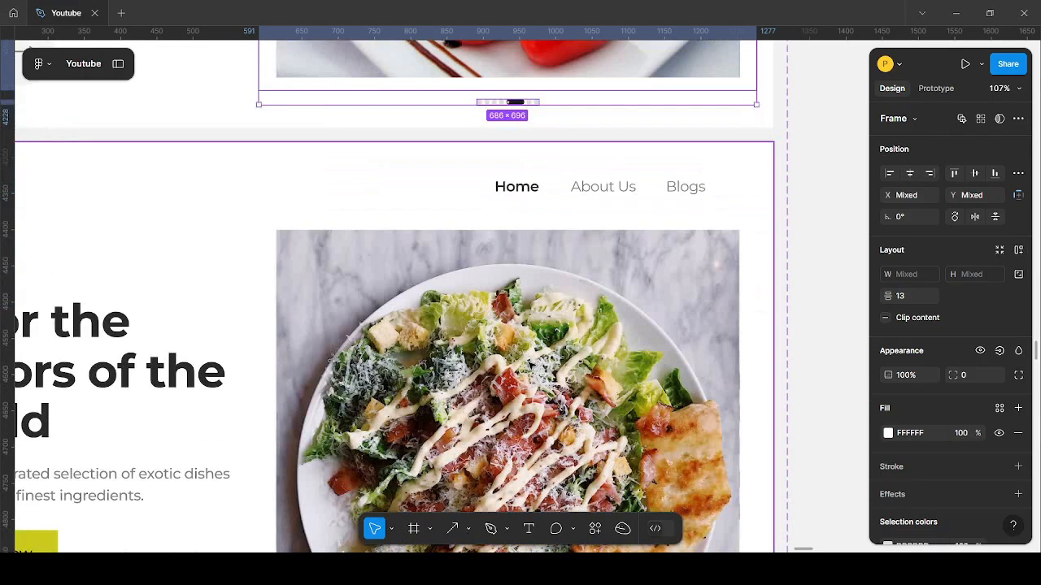
{"action": "scroll", "coordinate": [536, 341], "scroll_direction": "up", "scroll_amount": 8}
{"action": "scroll", "coordinate": [536, 342], "scroll_direction": "down", "scroll_amount": 3}
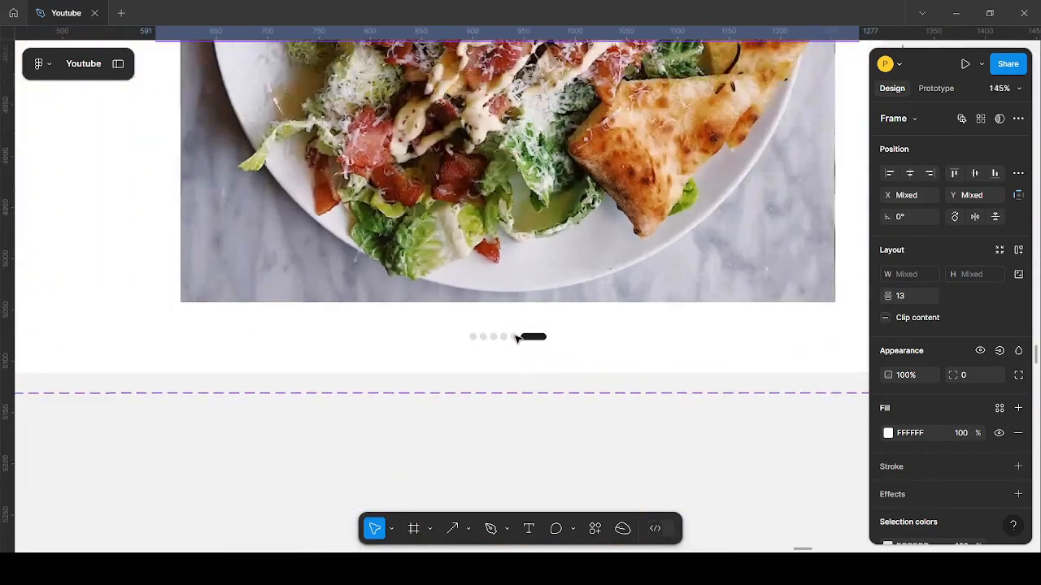
{"action": "scroll", "coordinate": [537, 340], "scroll_direction": "up", "scroll_amount": 6}
{"action": "left_click", "coordinate": [516, 339]}
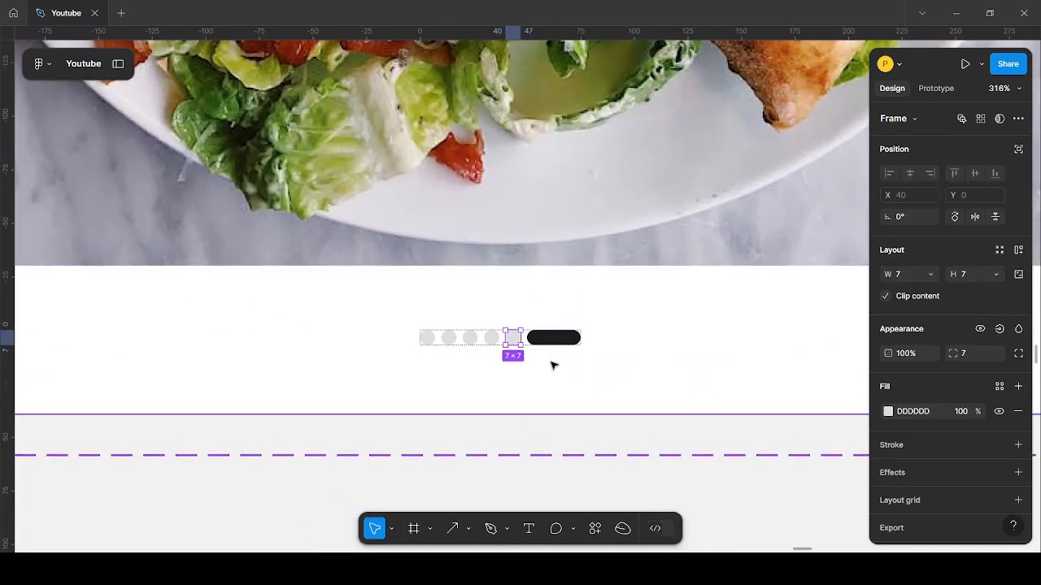
{"action": "key", "text": "ctrl+d"}
{"action": "left_click_drag", "start_coordinate": [544, 342], "coordinate": [587, 339]}
- Align the sixth variant's pagination row to the horizontal centre of its image frame
{"action": "scroll", "coordinate": [444, 295], "scroll_direction": "down", "scroll_amount": 10}
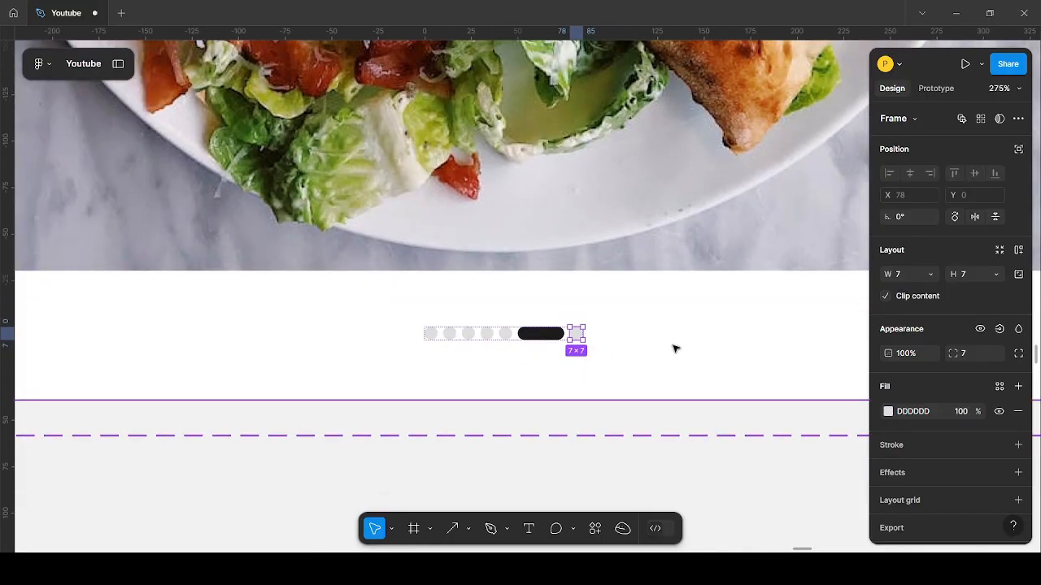
{"action": "scroll", "coordinate": [284, 264], "scroll_direction": "down", "scroll_amount": 5}
{"action": "scroll", "coordinate": [657, 256], "scroll_direction": "down", "scroll_amount": 3}
{"action": "scroll", "coordinate": [615, 230], "scroll_direction": "up", "scroll_amount": 5}
{"action": "scroll", "coordinate": [737, 271], "scroll_direction": "down", "scroll_amount": 3}
{"action": "scroll", "coordinate": [662, 242], "scroll_direction": "up", "scroll_amount": 3}
{"action": "left_click", "coordinate": [626, 252]}
{"action": "left_click", "coordinate": [813, 323]}
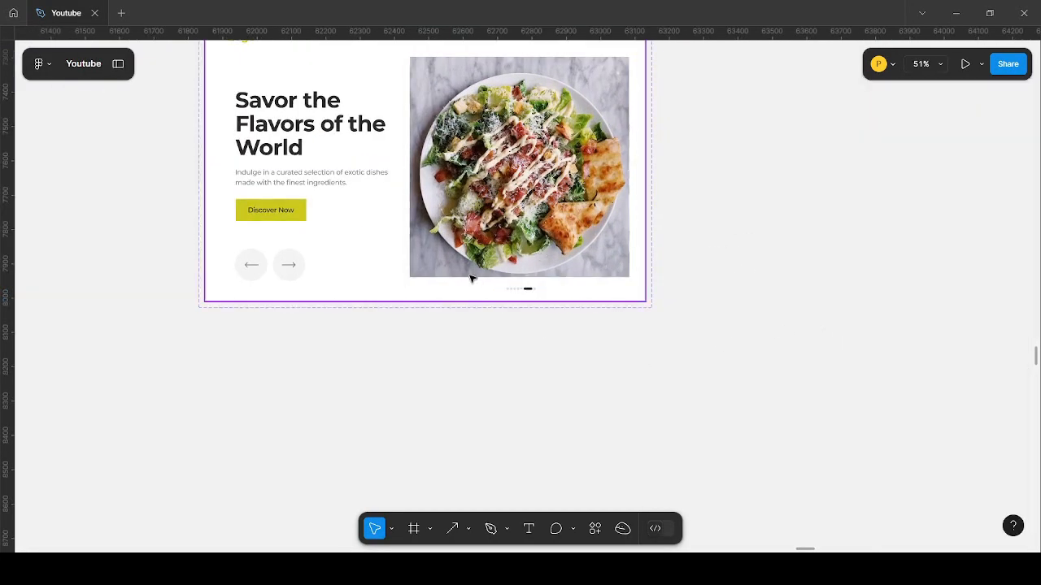
- Add a seventh variant below the salad variant and move its black pagination pill to the end of the row
{"action": "left_click", "coordinate": [470, 279]}
{"action": "left_click", "coordinate": [426, 329]}
{"action": "scroll", "coordinate": [583, 383], "scroll_direction": "down", "scroll_amount": 5}
{"action": "scroll", "coordinate": [543, 242], "scroll_direction": "up", "scroll_amount": 3}
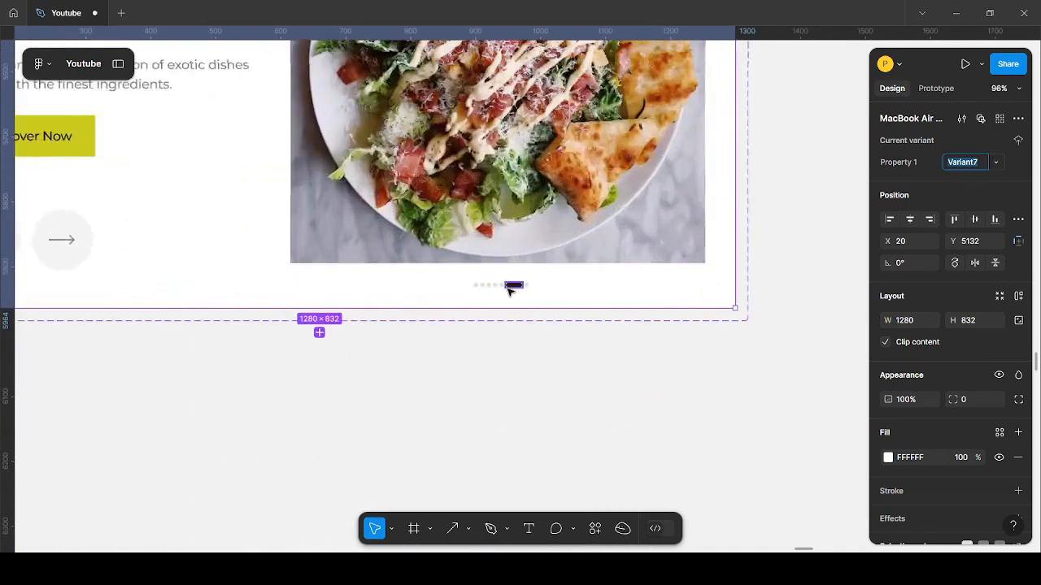
{"action": "scroll", "coordinate": [512, 288], "scroll_direction": "up", "scroll_amount": 5}
{"action": "left_click", "coordinate": [512, 286]}
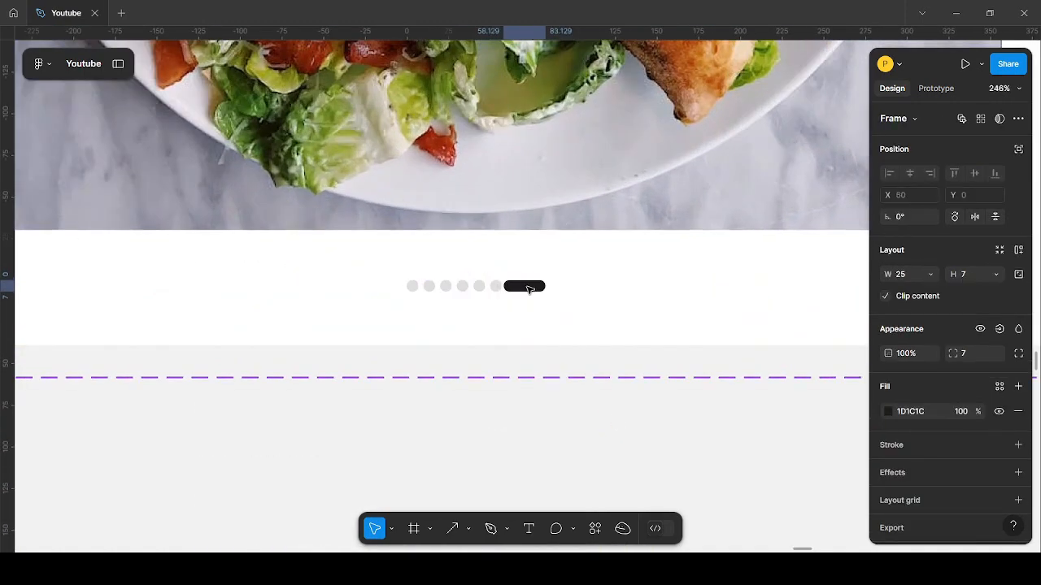
{"action": "left_click_drag", "start_coordinate": [530, 289], "coordinate": [532, 290]}
- Shift the seventh variant's strip of dish images left until the rice bowl with boiled eggs fills the image frame
{"action": "scroll", "coordinate": [582, 323], "scroll_direction": "down", "scroll_amount": 7}
{"action": "left_click", "coordinate": [637, 386]}
{"action": "scroll", "coordinate": [637, 386], "scroll_direction": "up", "scroll_amount": 1}
{"action": "double_click", "coordinate": [633, 218]}
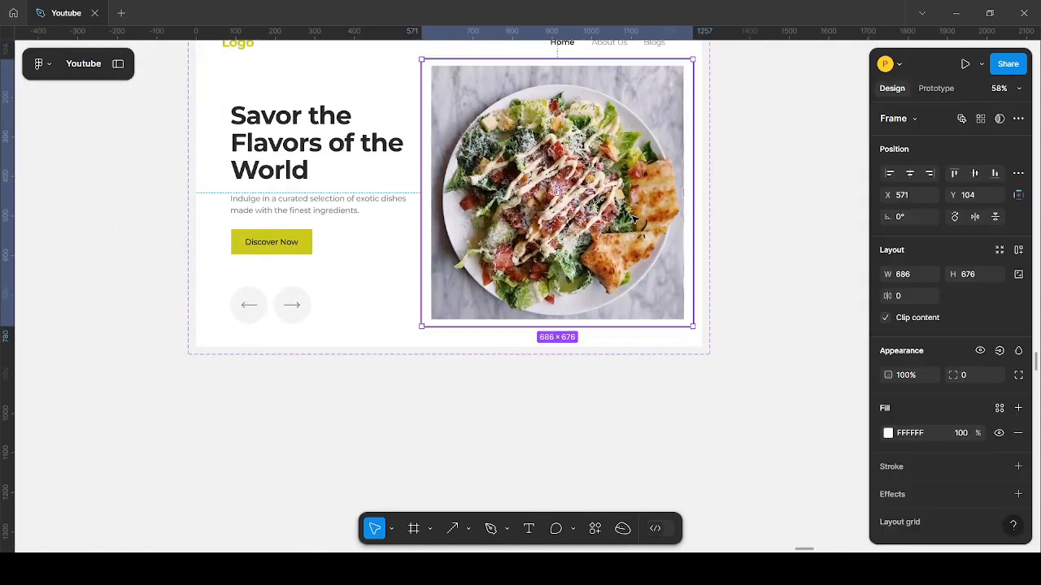
{"action": "left_click", "coordinate": [637, 218]}
{"action": "scroll", "coordinate": [772, 236], "scroll_direction": "up", "scroll_amount": 1}
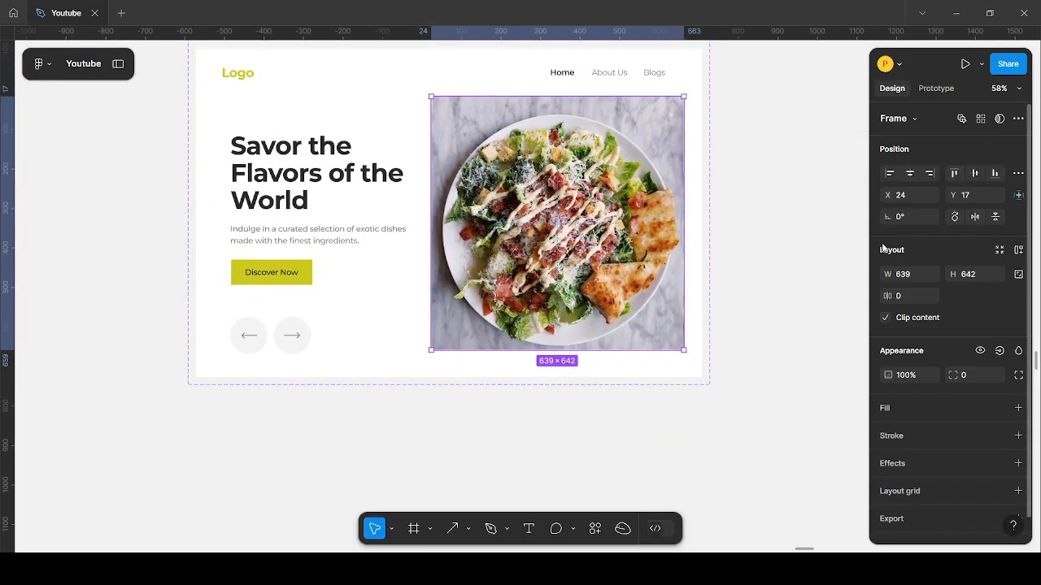
{"action": "key", "text": "shift+Return"}
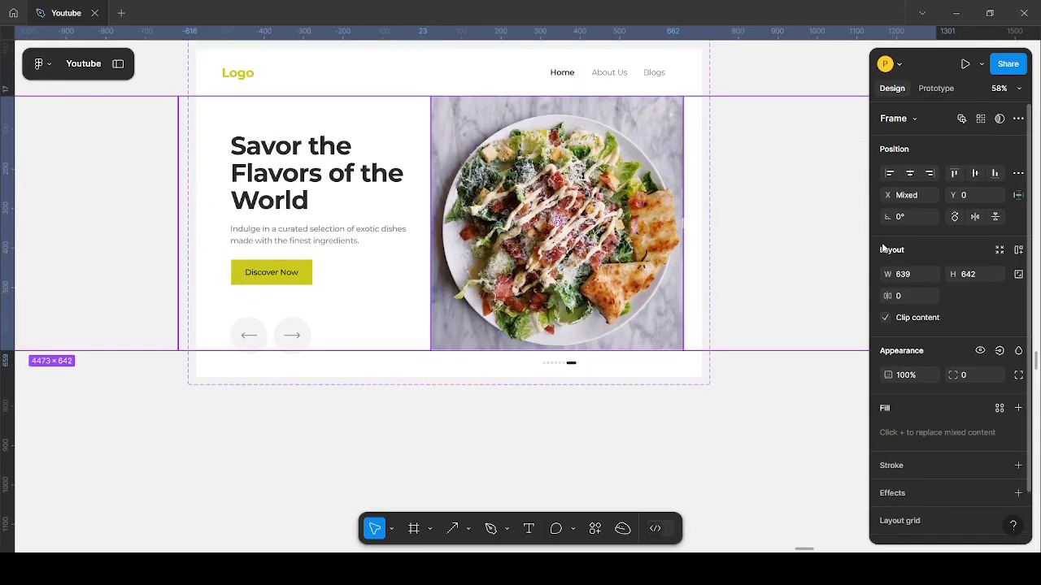
{"action": "key", "text": "shift+Left"}
{"action": "key", "text": "shift+Left"}
{"action": "key", "text": "shift+Left"}
{"action": "key", "text": "shift+Left"}
{"action": "key", "text": "shift+Left"}
{"action": "key", "text": "shift+Left"}
{"action": "key", "text": "shift+Left"}
{"action": "key", "text": "shift+Left"}
{"action": "key", "text": "shift+Left"}
{"action": "key", "text": "shift+Left"}
{"action": "key", "text": "shift+Left"}
{"action": "key", "text": "shift+Left"}
{"action": "key", "text": "shift+Left"}
{"action": "key", "text": "shift+Left"}
{"action": "key", "text": "shift+Left"}
{"action": "key", "text": "shift+Left"}
{"action": "key", "text": "shift+Left"}
{"action": "key", "text": "shift+Left"}
{"action": "key", "text": "shift+Left"}
{"action": "key", "text": "shift+Left"}
{"action": "key", "text": "shift+Left"}
{"action": "key", "text": "shift+Left"}
{"action": "key", "text": "shift+Left"}
{"action": "key", "text": "shift+Left"}
{"action": "key", "text": "shift+Left"}
{"action": "key", "text": "shift+Left"}
{"action": "key", "text": "shift+Left"}
{"action": "key", "text": "shift+Left"}
{"action": "key", "text": "shift+Left"}
{"action": "key", "text": "shift+Left"}
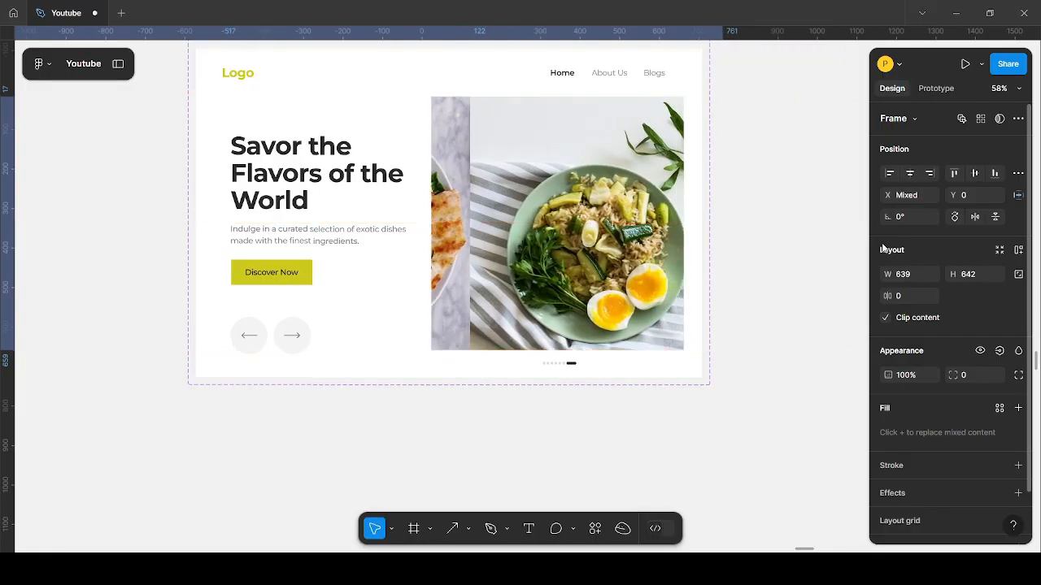
{"action": "key", "text": "shift+Left"}
{"action": "key", "text": "shift+Left"}
{"action": "key", "text": "shift+Left"}
{"action": "key", "text": "shift+Left"}
{"action": "key", "text": "shift+Left"}
{"action": "key", "text": "shift+Left"}
{"action": "key", "text": "shift+Left"}
{"action": "key", "text": "shift+Left"}
{"action": "key", "text": "shift+Left"}
{"action": "key", "text": "shift+Left"}
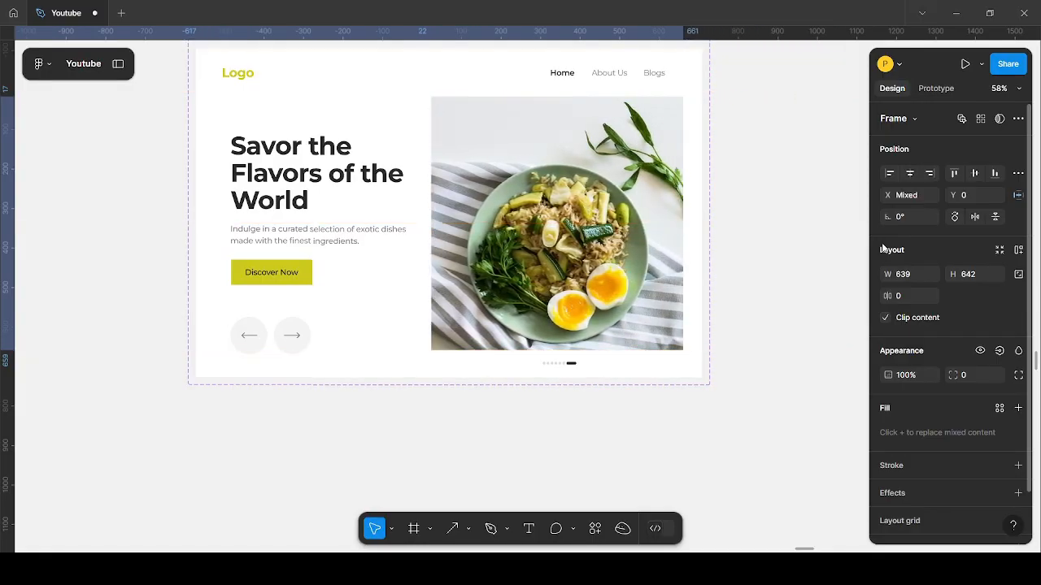
{"action": "scroll", "coordinate": [680, 306], "scroll_direction": "down", "scroll_amount": 5, "text": "ctrl"}
{"action": "left_click", "coordinate": [579, 363]}
- Replace the seventh variant's right arrow button with a copy of the faded left arrow from the first variant
{"action": "scroll", "coordinate": [474, 272], "scroll_direction": "up", "scroll_amount": 3, "text": "ctrl"}
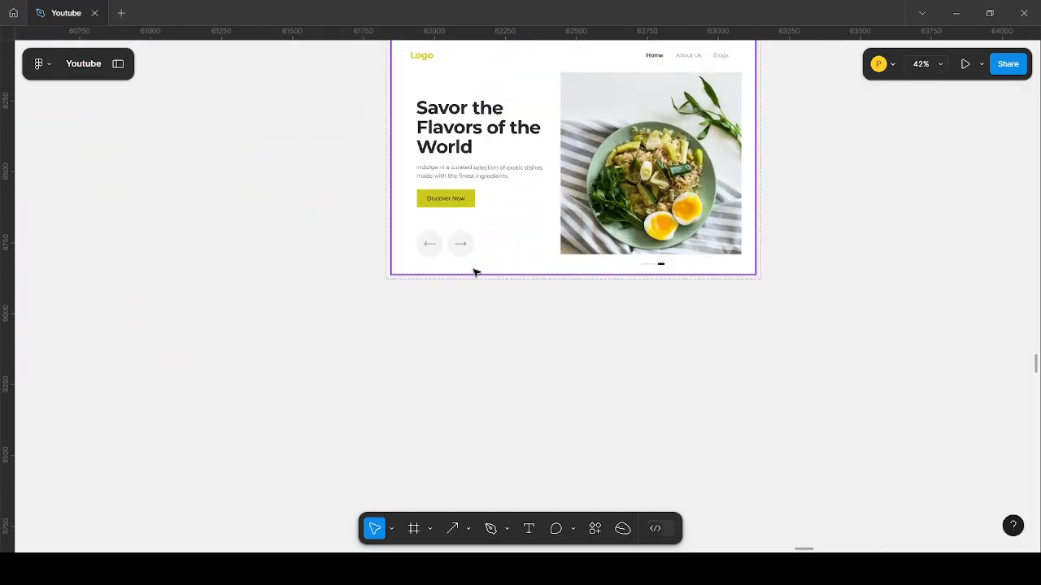
{"action": "scroll", "coordinate": [474, 272], "scroll_direction": "up", "scroll_amount": 2}
{"action": "scroll", "coordinate": [414, 249], "scroll_direction": "up", "scroll_amount": 10}
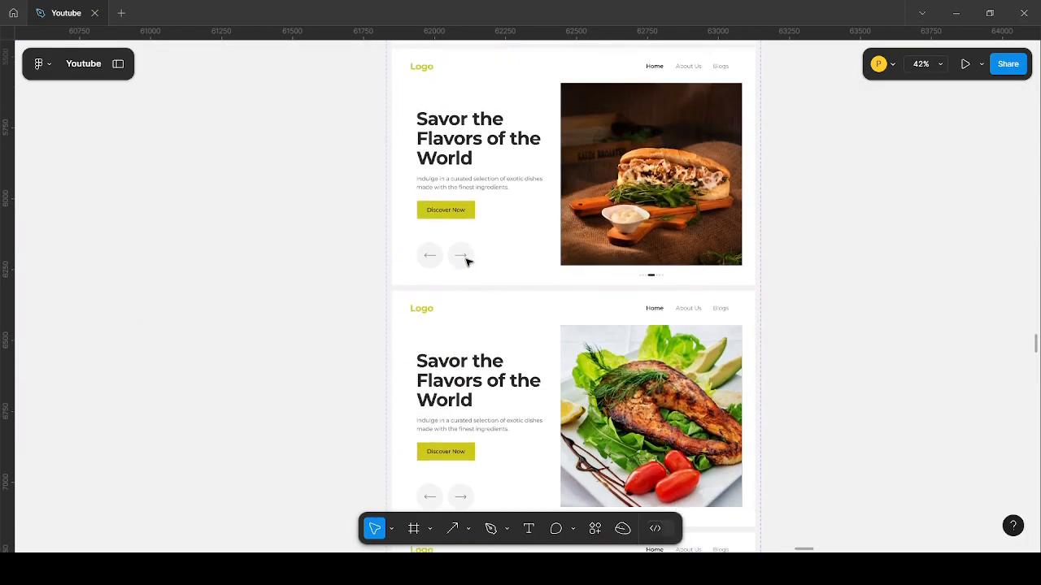
{"action": "scroll", "coordinate": [455, 204], "scroll_direction": "up", "scroll_amount": 6}
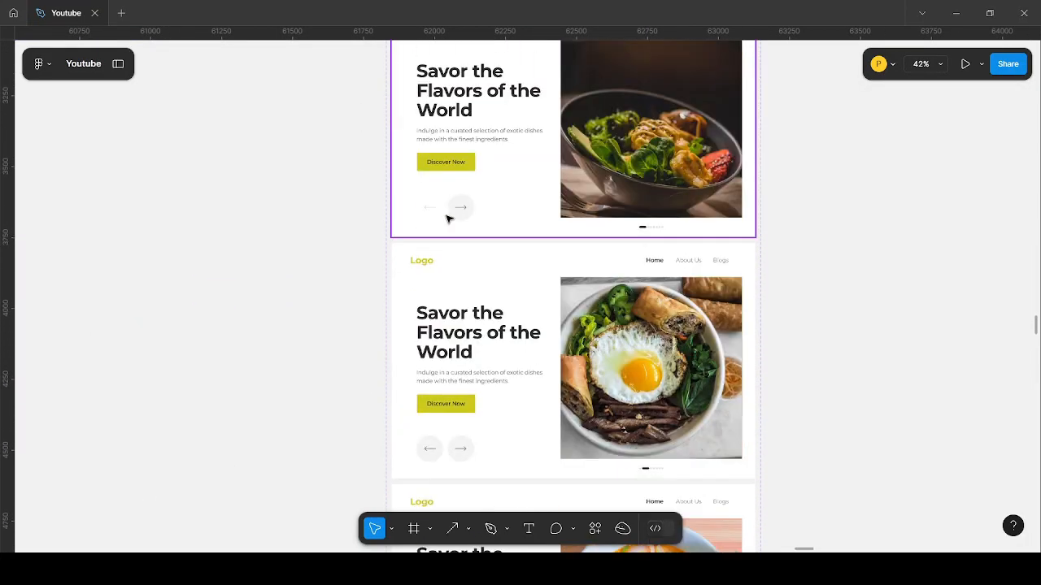
{"action": "scroll", "coordinate": [444, 231], "scroll_direction": "up", "scroll_amount": 5, "text": "ctrl"}
{"action": "left_click", "coordinate": [425, 304]}
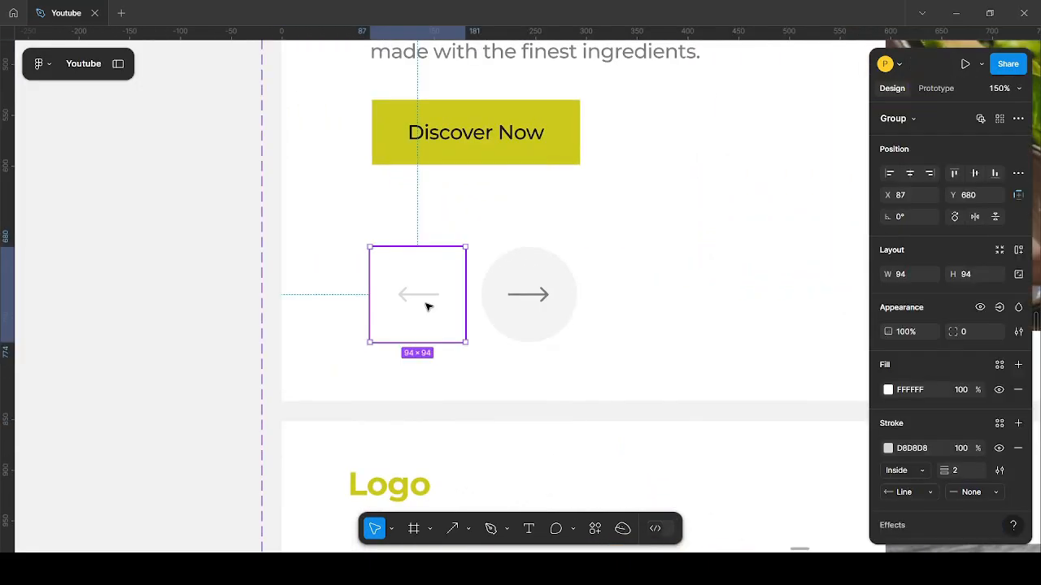
{"action": "scroll", "coordinate": [325, 170], "scroll_direction": "down", "scroll_amount": 8, "text": "ctrl"}
{"action": "scroll", "coordinate": [506, 244], "scroll_direction": "down", "scroll_amount": 2}
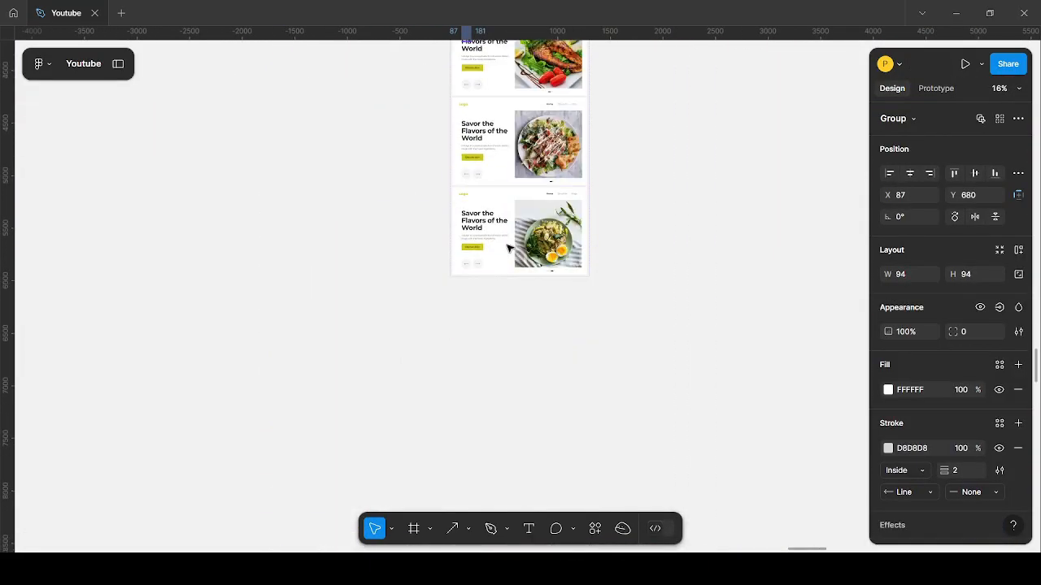
{"action": "scroll", "coordinate": [479, 274], "scroll_direction": "up", "scroll_amount": 4, "text": "ctrl"}
{"action": "scroll", "coordinate": [479, 274], "scroll_direction": "up", "scroll_amount": 7, "text": "ctrl"}
{"action": "left_click", "coordinate": [483, 257]}
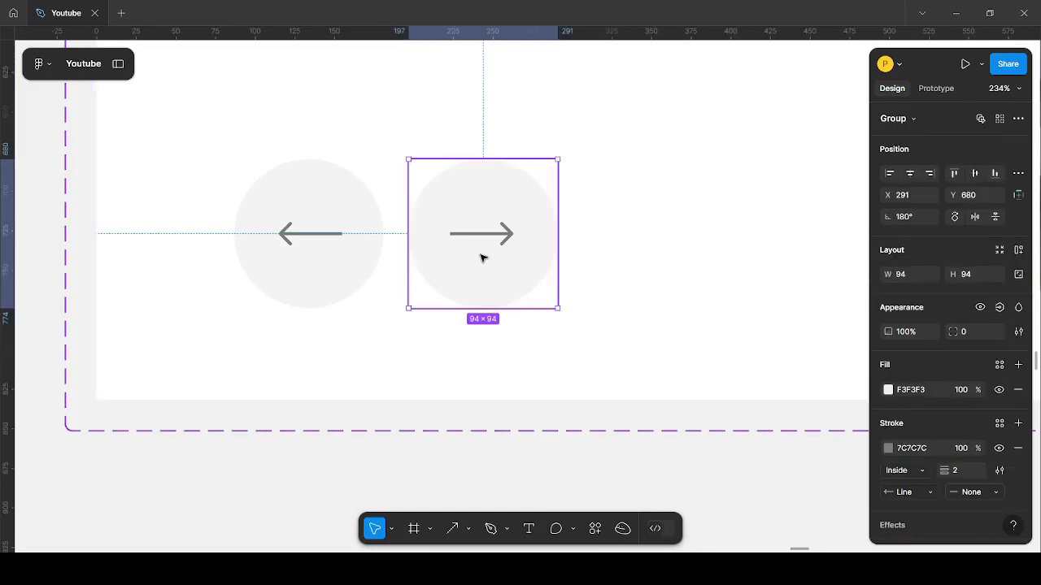
{"action": "right_click", "coordinate": [482, 257]}
{"action": "left_click", "coordinate": [537, 111]}
{"action": "scroll", "coordinate": [569, 382], "scroll_direction": "down", "scroll_amount": 4, "text": "ctrl"}
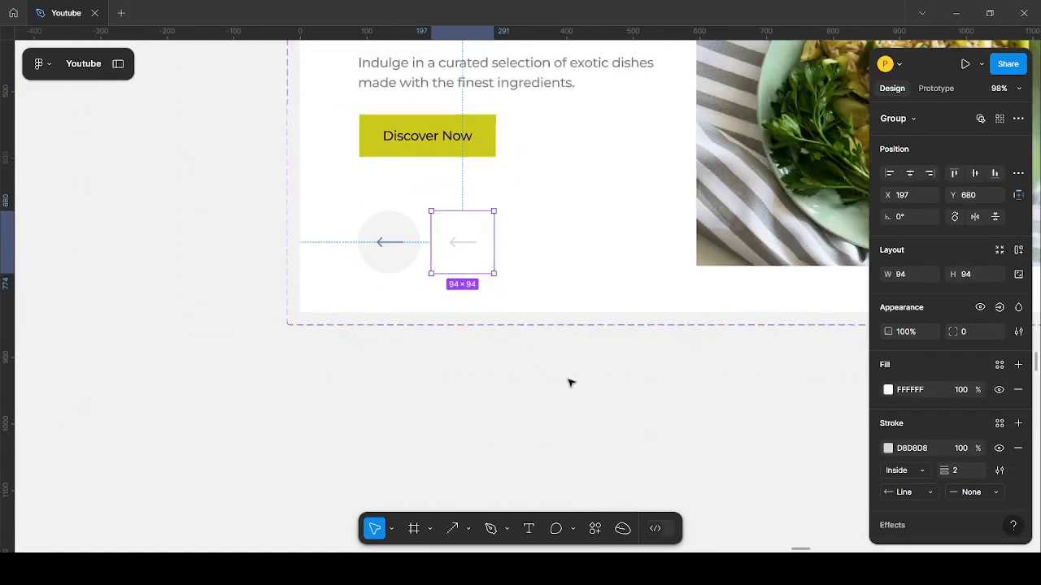
- Flip the faded arrow in the seventh variant horizontally so that it points right
{"action": "scroll", "coordinate": [491, 342], "scroll_direction": "up", "scroll_amount": 2, "text": "ctrl"}
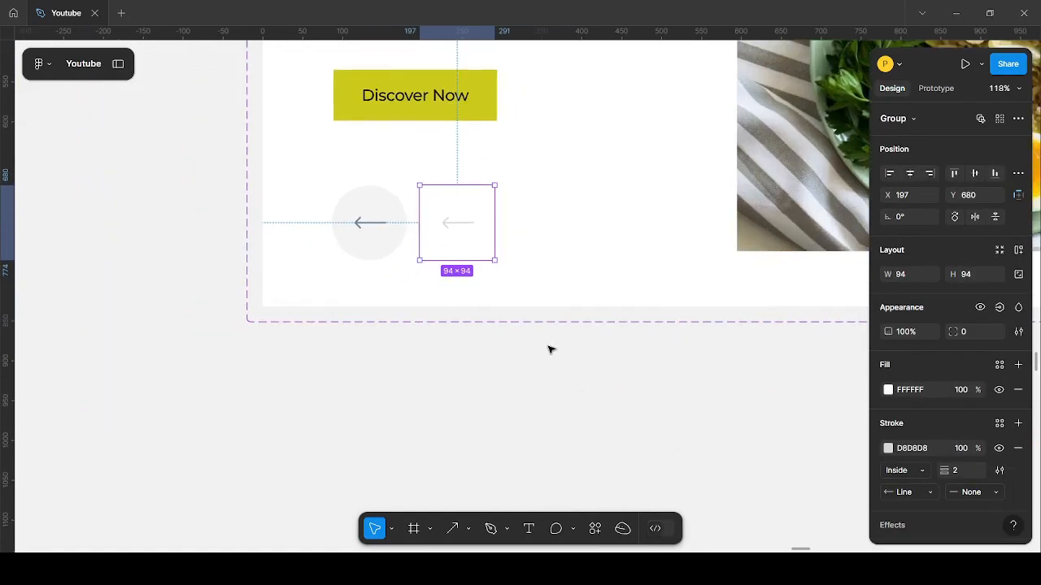
{"action": "scroll", "coordinate": [443, 313], "scroll_direction": "down", "scroll_amount": 4, "text": "ctrl"}
{"action": "left_click", "coordinate": [363, 304]}
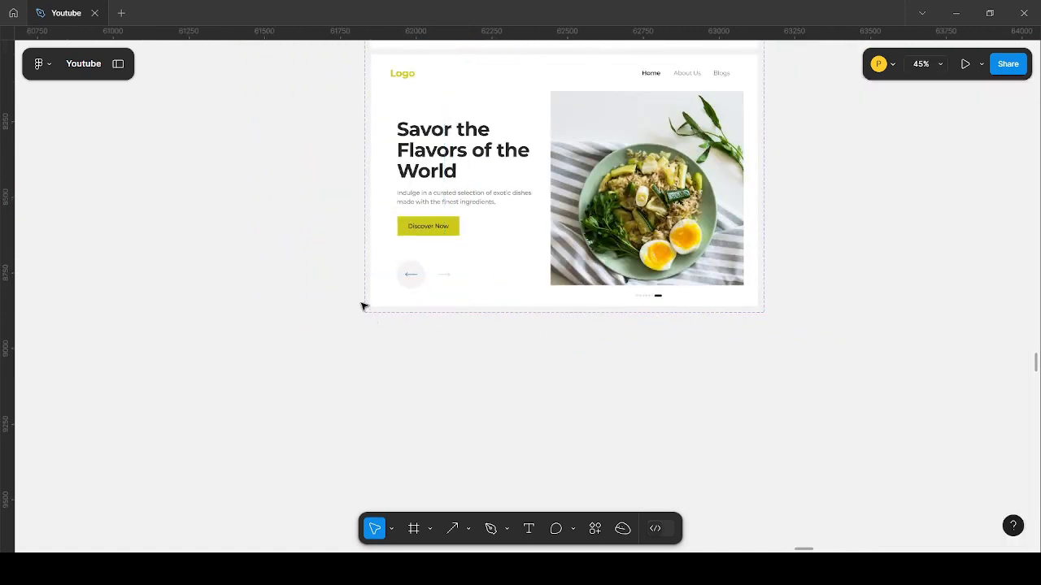
- Select the first variant with the dark salad bowl and open its prototype settings
{"action": "scroll", "coordinate": [435, 313], "scroll_direction": "down", "scroll_amount": 4, "text": "ctrl"}
{"action": "scroll", "coordinate": [355, 204], "scroll_direction": "up", "scroll_amount": 1}
{"action": "scroll", "coordinate": [536, 240], "scroll_direction": "up", "scroll_amount": 10}
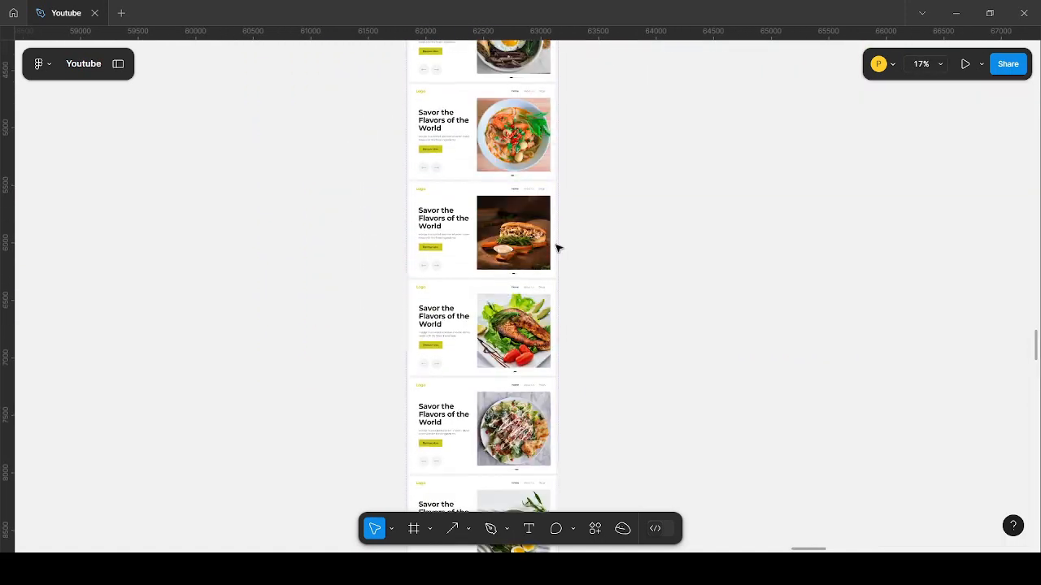
{"action": "scroll", "coordinate": [541, 242], "scroll_direction": "up", "scroll_amount": 2}
{"action": "scroll", "coordinate": [472, 216], "scroll_direction": "up", "scroll_amount": 2, "text": "ctrl"}
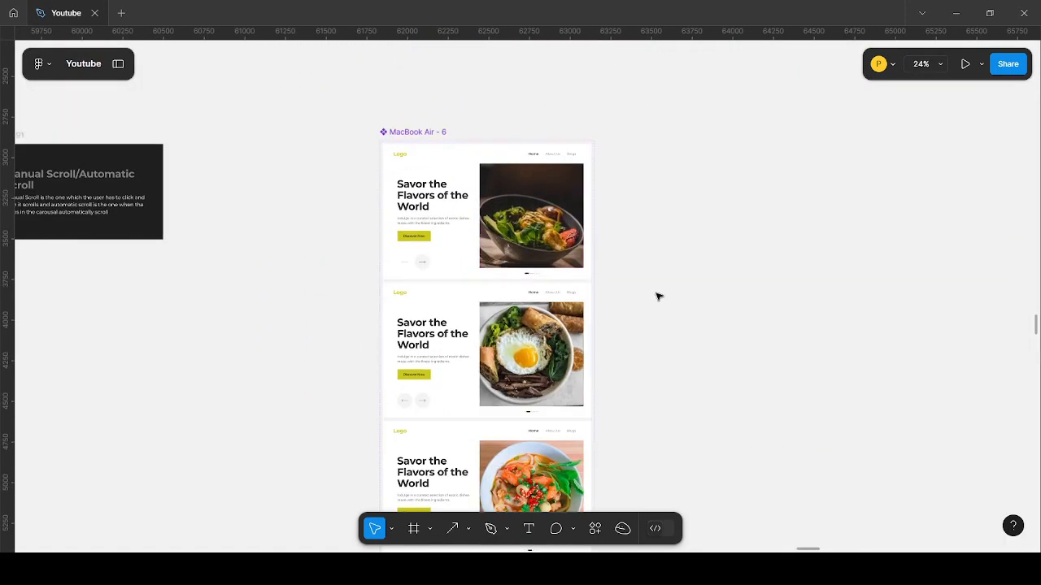
{"action": "scroll", "coordinate": [497, 165], "scroll_direction": "up", "scroll_amount": 1, "text": "ctrl"}
{"action": "left_click", "coordinate": [497, 166], "text": "ctrl"}
{"action": "left_click", "coordinate": [730, 259]}
{"action": "scroll", "coordinate": [437, 231], "scroll_direction": "up", "scroll_amount": 3, "text": "ctrl"}
{"action": "left_click", "coordinate": [470, 280]}
{"action": "scroll", "coordinate": [470, 280], "scroll_direction": "down", "scroll_amount": 3, "text": "ctrl"}
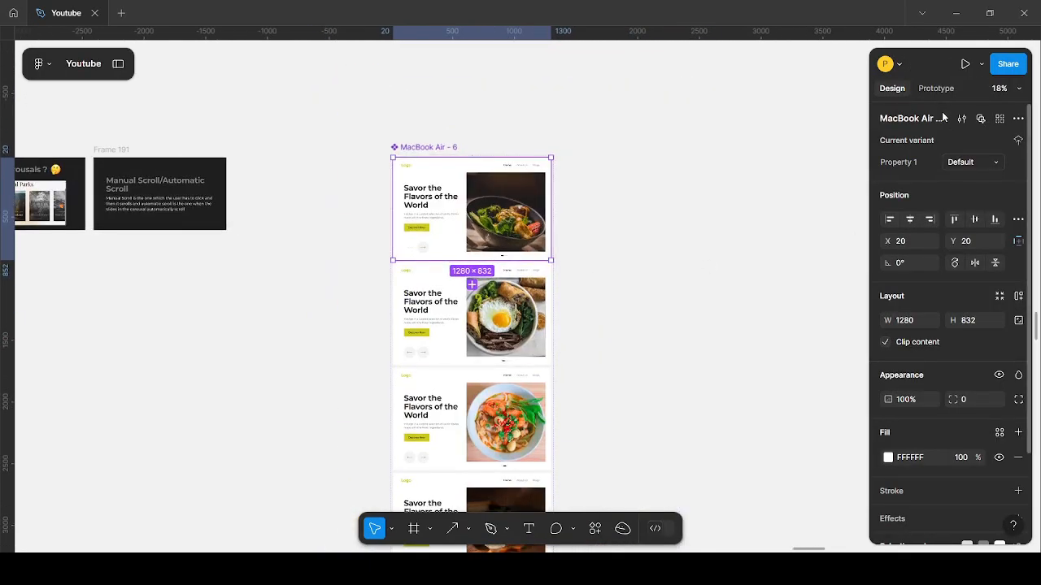
{"action": "left_click", "coordinate": [936, 88]}
{"action": "scroll", "coordinate": [511, 293], "scroll_direction": "up", "scroll_amount": 2, "text": "ctrl"}
{"action": "scroll", "coordinate": [511, 293], "scroll_direction": "up", "scroll_amount": 1, "text": "ctrl"}
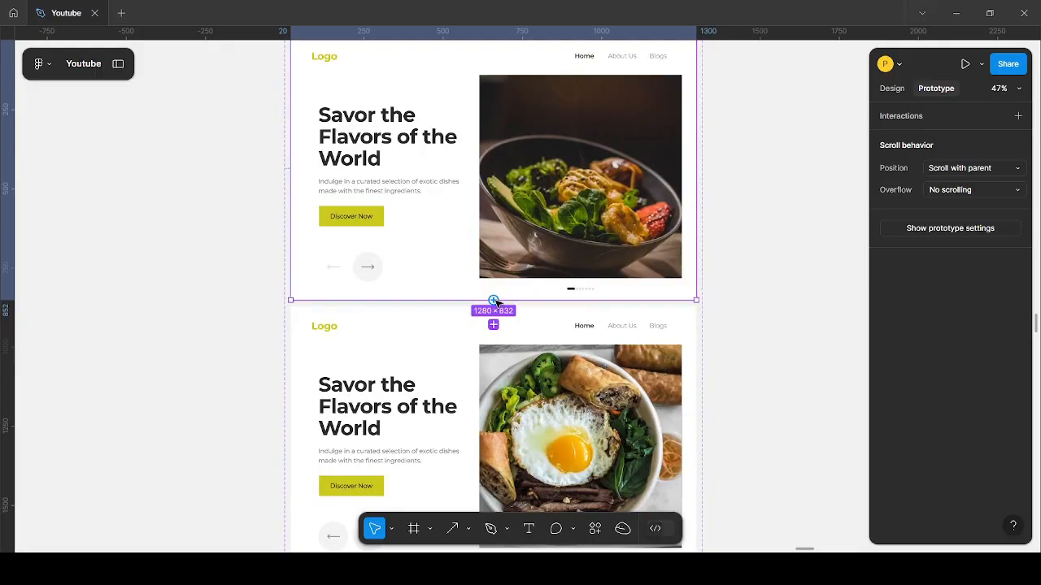
- Link the first variant to the second on click, with a Smart animate transition, Gentle curve and 1000 ms duration
{"action": "left_click_drag", "start_coordinate": [494, 300], "coordinate": [494, 341]}
{"action": "scroll", "coordinate": [494, 184], "scroll_direction": "down", "scroll_amount": 3}
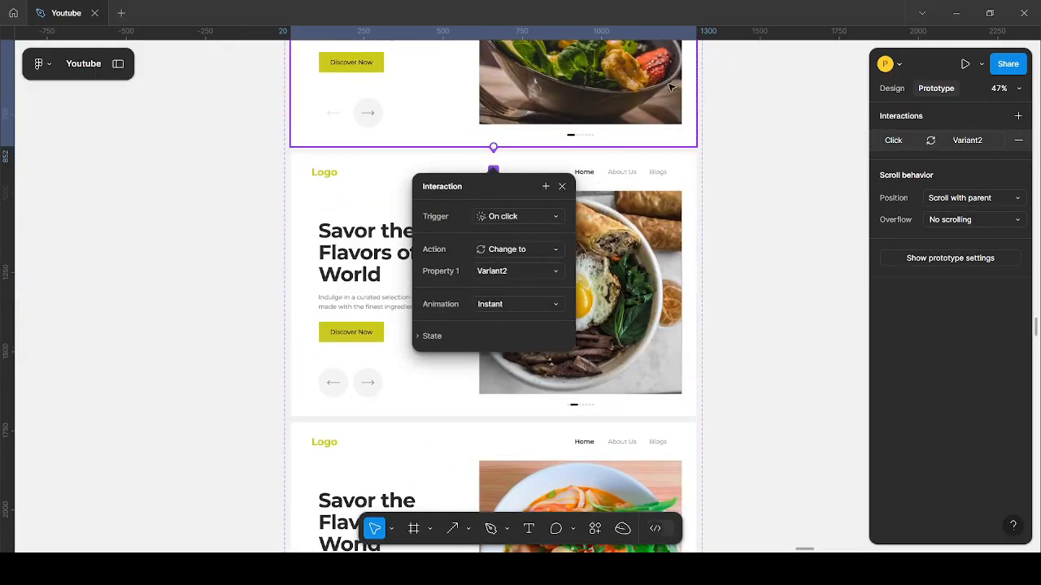
{"action": "left_click", "coordinate": [530, 276]}
{"action": "left_click", "coordinate": [535, 273]}
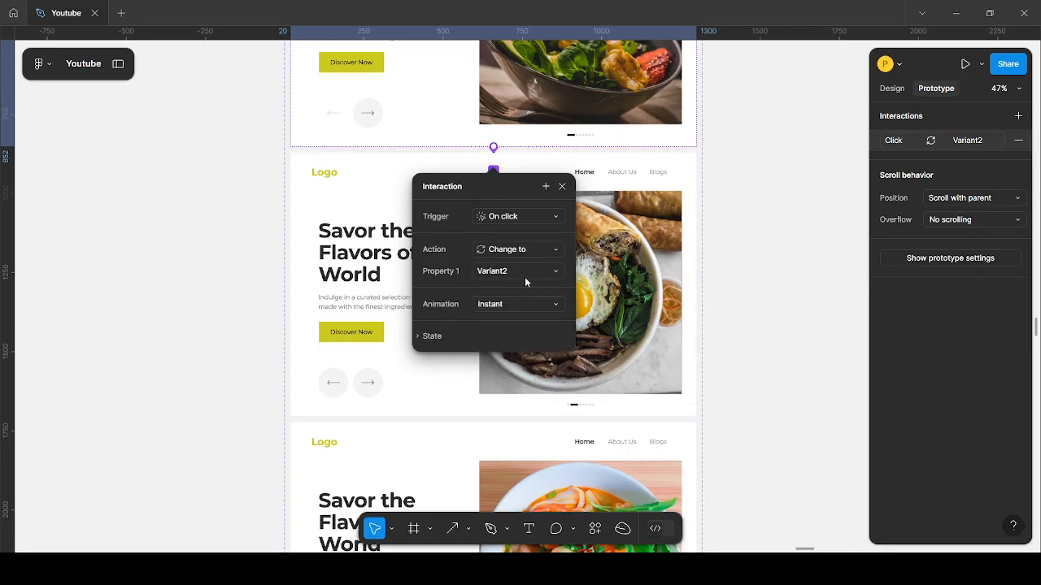
{"action": "left_click", "coordinate": [518, 304]}
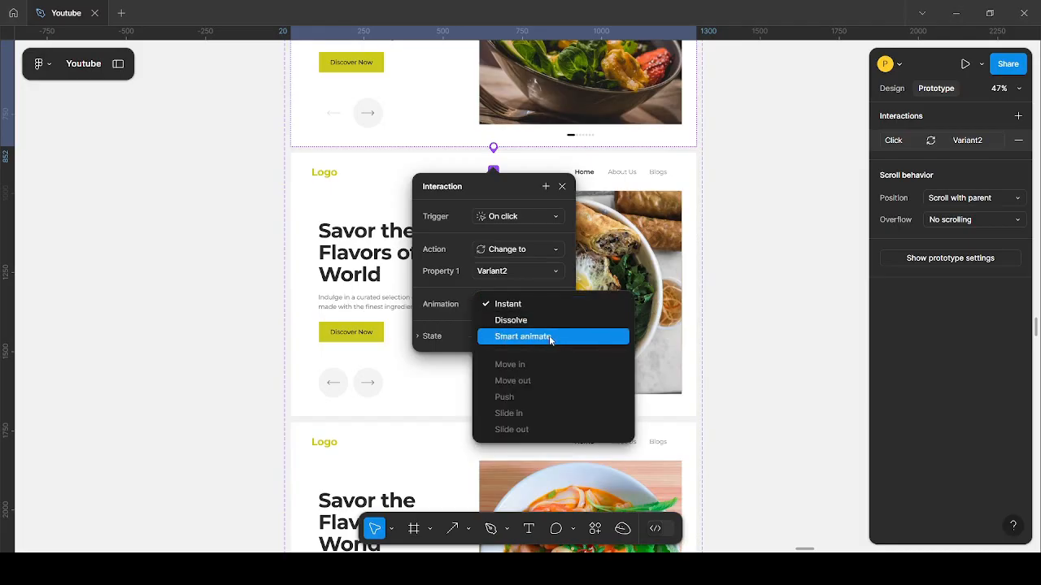
{"action": "left_click", "coordinate": [550, 337]}
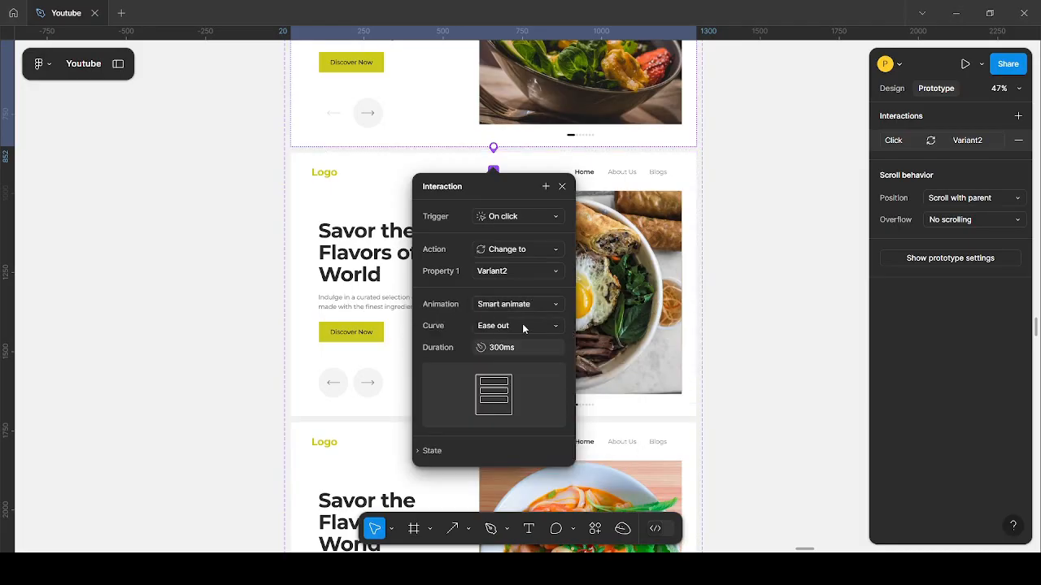
{"action": "left_click", "coordinate": [522, 326]}
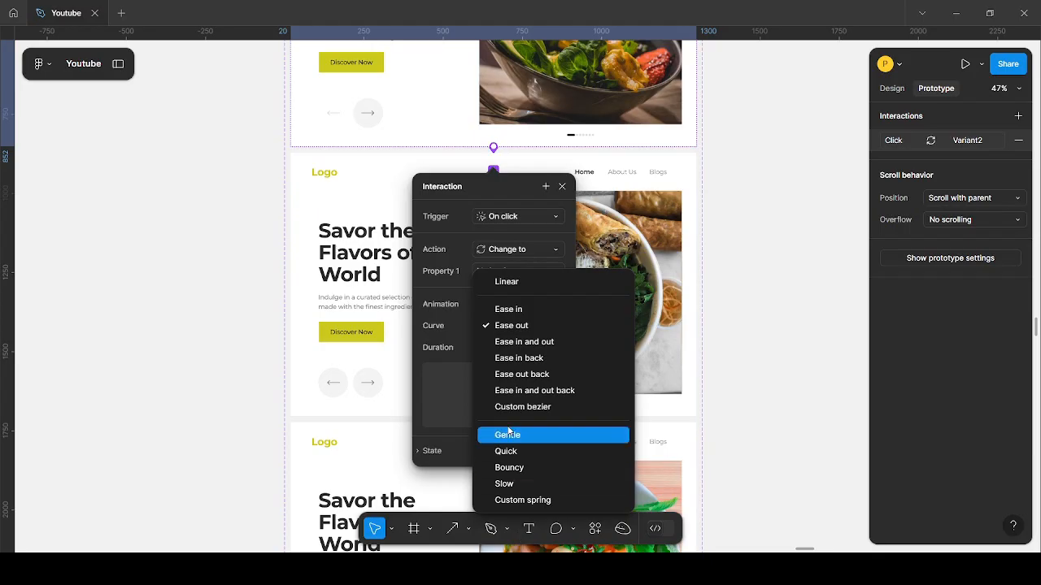
{"action": "left_click", "coordinate": [518, 437]}
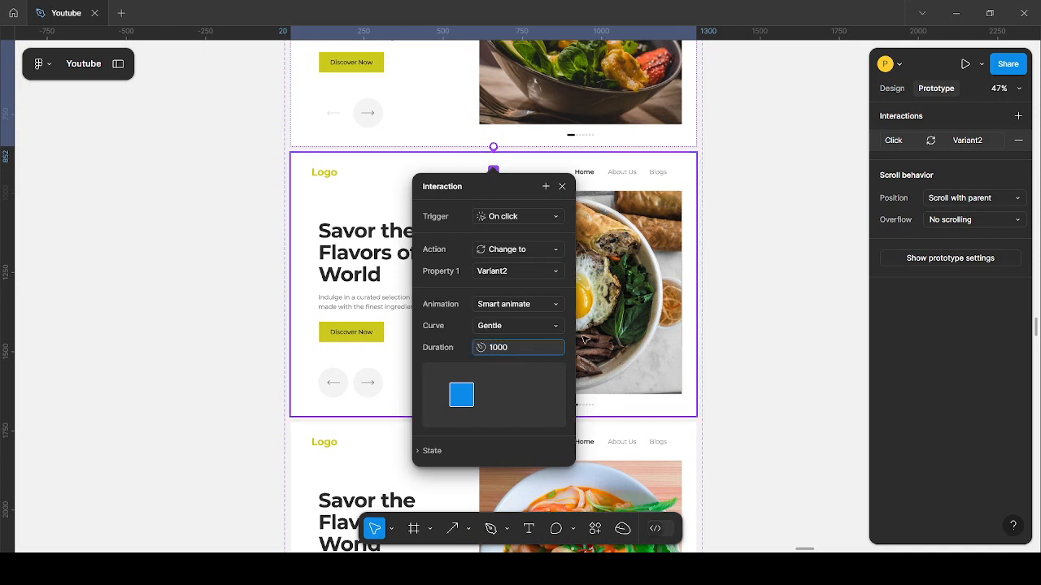
{"action": "left_click", "coordinate": [777, 344]}
- Link the whole second variant with the egg bowl to the third variant with an on-click Change to interaction
{"action": "scroll", "coordinate": [402, 168], "scroll_direction": "down", "scroll_amount": 4}
{"action": "scroll", "coordinate": [437, 258], "scroll_direction": "up", "scroll_amount": 2}
{"action": "left_click", "coordinate": [437, 251]}
{"action": "scroll", "coordinate": [439, 259], "scroll_direction": "up", "scroll_amount": 3}
{"action": "scroll", "coordinate": [451, 265], "scroll_direction": "up", "scroll_amount": 2}
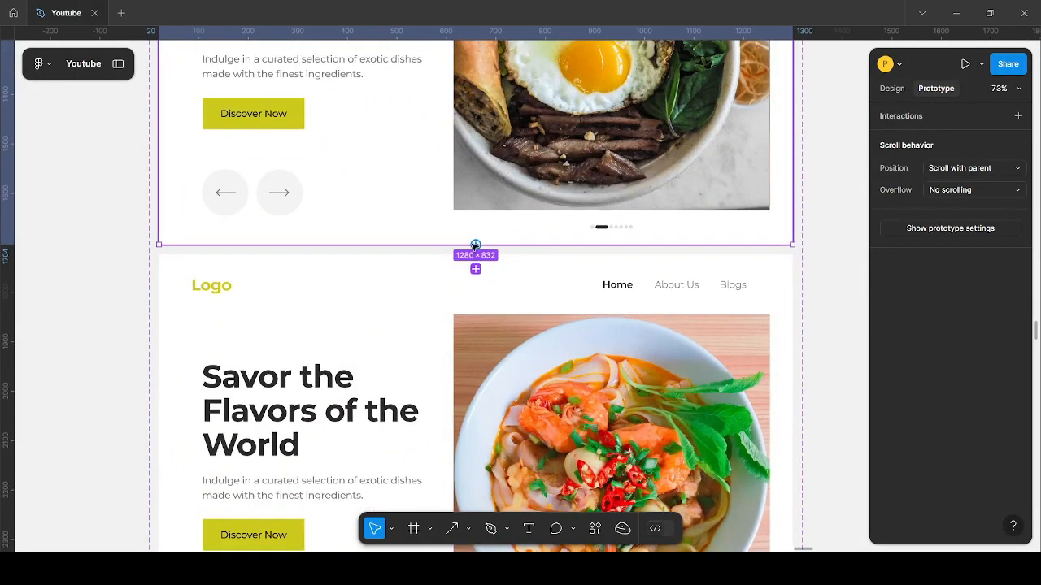
{"action": "left_click_drag", "start_coordinate": [476, 246], "coordinate": [505, 407]}
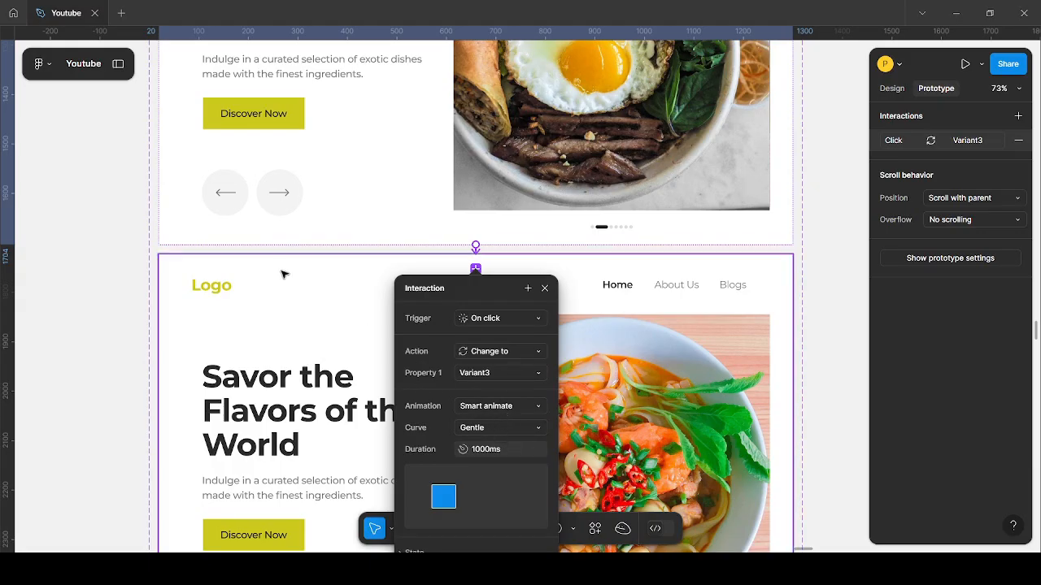
{"action": "scroll", "coordinate": [334, 158], "scroll_direction": "down", "scroll_amount": 5}
{"action": "scroll", "coordinate": [500, 181], "scroll_direction": "down", "scroll_amount": 2}
- Link the whole third variant with the noodle soup to the fourth variant with an on-click Change to interaction
{"action": "left_click", "coordinate": [529, 278]}
{"action": "scroll", "coordinate": [529, 279], "scroll_direction": "down", "scroll_amount": 3}
{"action": "scroll", "coordinate": [342, 247], "scroll_direction": "up", "scroll_amount": 1}
{"action": "left_click", "coordinate": [343, 247]}
{"action": "scroll", "coordinate": [350, 247], "scroll_direction": "up", "scroll_amount": 4}
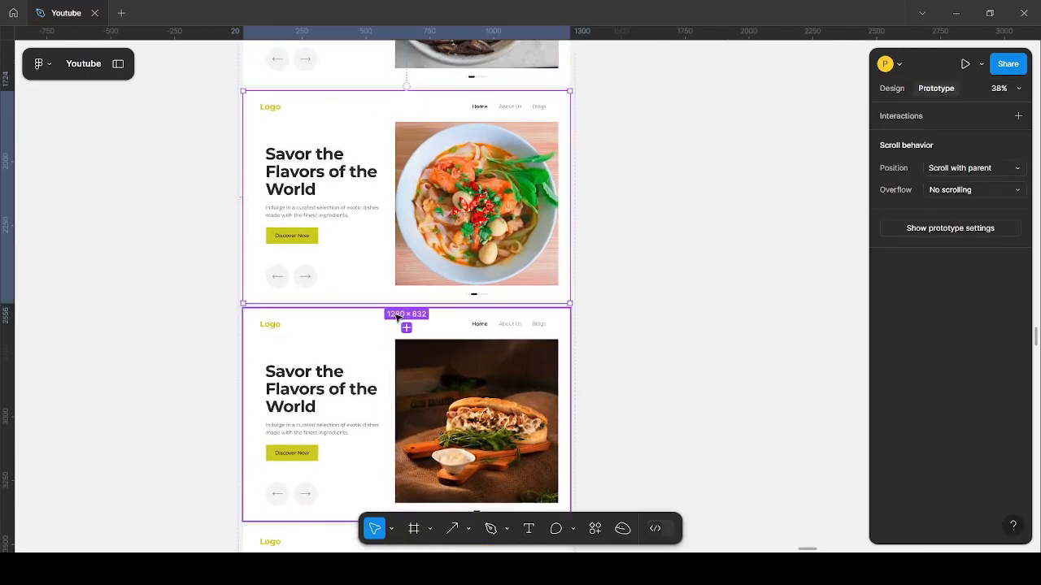
{"action": "left_click_drag", "start_coordinate": [414, 299], "coordinate": [424, 349]}
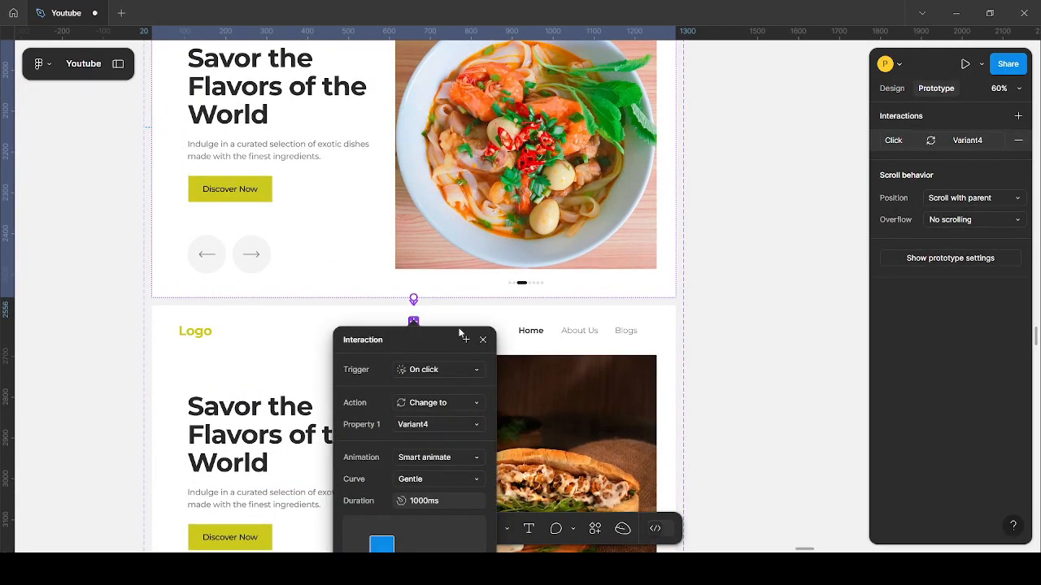
- Remove the frame-level prototype links leading from the third variant to the fourth and from the second to the third
{"action": "scroll", "coordinate": [474, 295], "scroll_direction": "down", "scroll_amount": 5}
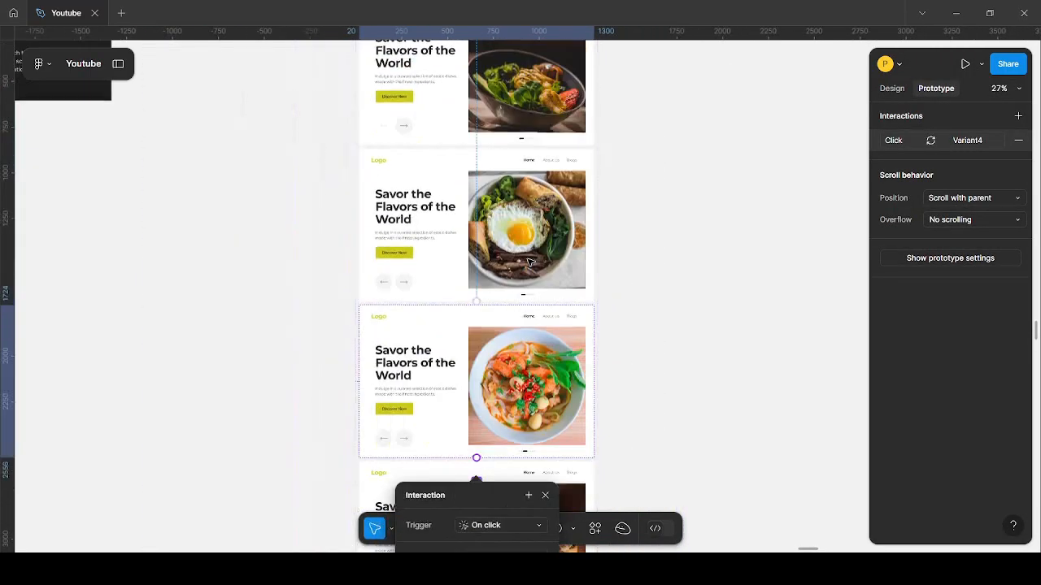
{"action": "scroll", "coordinate": [529, 263], "scroll_direction": "down", "scroll_amount": 2}
{"action": "scroll", "coordinate": [495, 399], "scroll_direction": "up", "scroll_amount": 3}
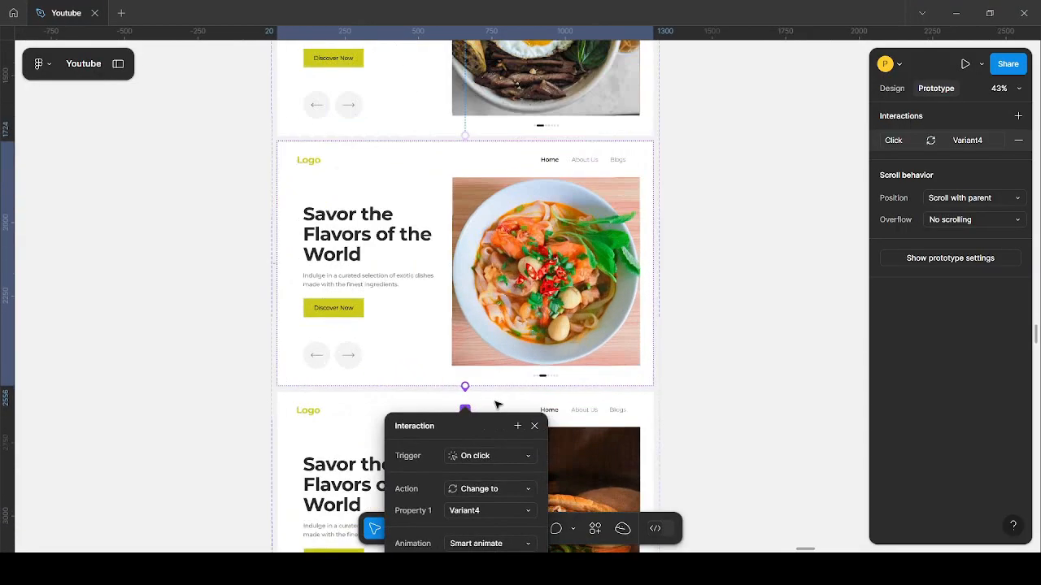
{"action": "scroll", "coordinate": [497, 384], "scroll_direction": "down", "scroll_amount": 1}
{"action": "scroll", "coordinate": [477, 379], "scroll_direction": "up", "scroll_amount": 4}
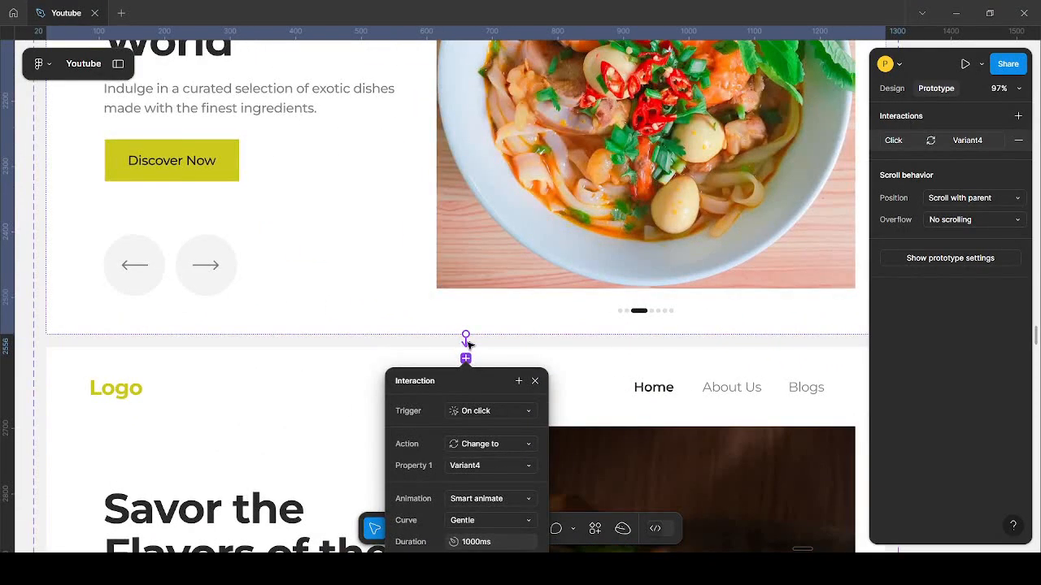
{"action": "left_click_drag", "start_coordinate": [488, 345], "coordinate": [398, 323]}
{"action": "scroll", "coordinate": [397, 323], "scroll_direction": "down", "scroll_amount": 5}
{"action": "scroll", "coordinate": [397, 322], "scroll_direction": "up", "scroll_amount": 4}
{"action": "scroll", "coordinate": [437, 404], "scroll_direction": "down", "scroll_amount": 1}
{"action": "scroll", "coordinate": [437, 405], "scroll_direction": "up", "scroll_amount": 6}
{"action": "left_click_drag", "start_coordinate": [435, 330], "coordinate": [460, 343]}
- Remove the frame-level prototype link leading from the first variant to the second
{"action": "scroll", "coordinate": [460, 342], "scroll_direction": "down", "scroll_amount": 3}
{"action": "scroll", "coordinate": [407, 279], "scroll_direction": "up", "scroll_amount": 3}
{"action": "scroll", "coordinate": [450, 232], "scroll_direction": "up", "scroll_amount": 5}
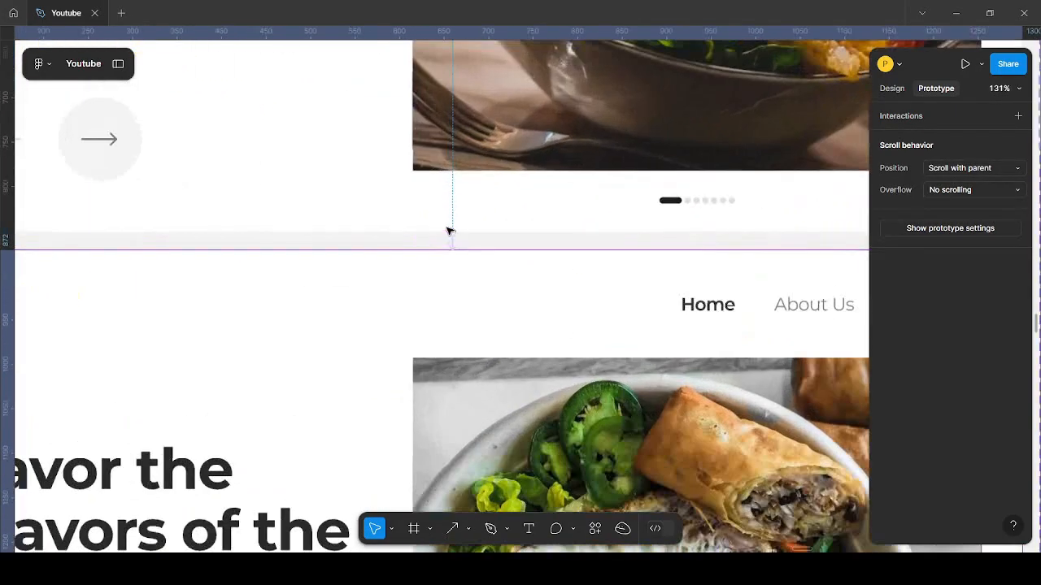
{"action": "left_click_drag", "start_coordinate": [460, 251], "coordinate": [492, 253]}
{"action": "scroll", "coordinate": [365, 158], "scroll_direction": "down", "scroll_amount": 10}
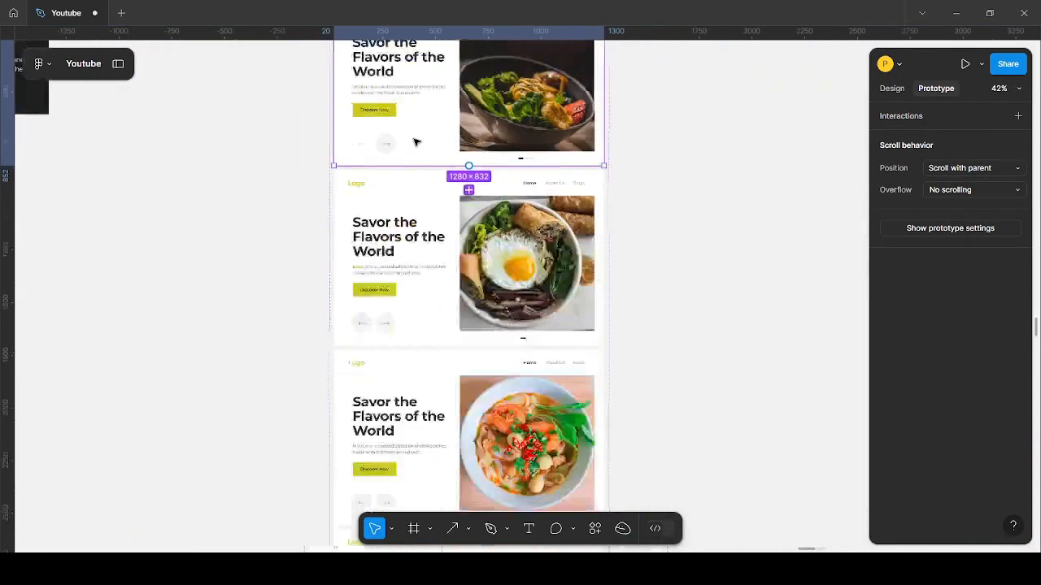
- Link the first variant's right arrow to the second variant, changing to it on click with Smart animate, Gentle, 1000 ms
{"action": "left_click", "coordinate": [607, 189]}
{"action": "scroll", "coordinate": [432, 144], "scroll_direction": "up", "scroll_amount": 6}
{"action": "left_click", "coordinate": [418, 177]}
{"action": "left_click", "coordinate": [413, 179]}
{"action": "scroll", "coordinate": [398, 183], "scroll_direction": "down", "scroll_amount": 4}
{"action": "scroll", "coordinate": [390, 177], "scroll_direction": "up", "scroll_amount": 1}
{"action": "left_click_drag", "start_coordinate": [396, 174], "coordinate": [479, 238]}
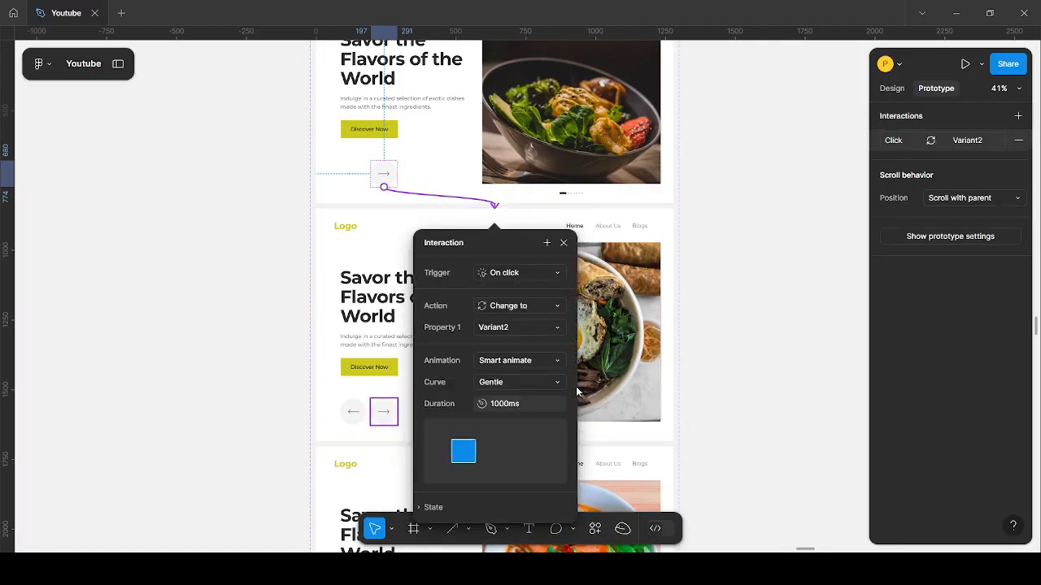
{"action": "scroll", "coordinate": [151, 63], "scroll_direction": "down", "scroll_amount": 6}
{"action": "left_click", "coordinate": [507, 214]}
- Link the second variant's right arrow to the third variant with the noodle soup, using the same on-click Smart animate transition
{"action": "scroll", "coordinate": [186, 186], "scroll_direction": "up", "scroll_amount": 4}
{"action": "scroll", "coordinate": [295, 282], "scroll_direction": "up", "scroll_amount": 1}
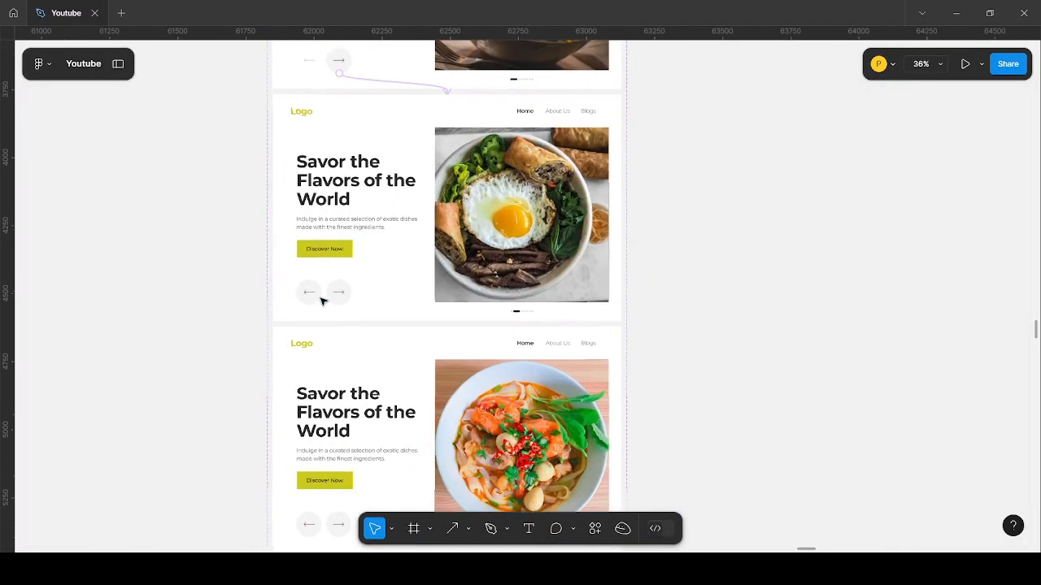
{"action": "left_click", "coordinate": [336, 293]}
{"action": "double_click", "coordinate": [337, 294]}
{"action": "scroll", "coordinate": [439, 214], "scroll_direction": "down", "scroll_amount": 4}
{"action": "scroll", "coordinate": [442, 214], "scroll_direction": "up", "scroll_amount": 1}
{"action": "left_click_drag", "start_coordinate": [453, 315], "coordinate": [439, 302]}
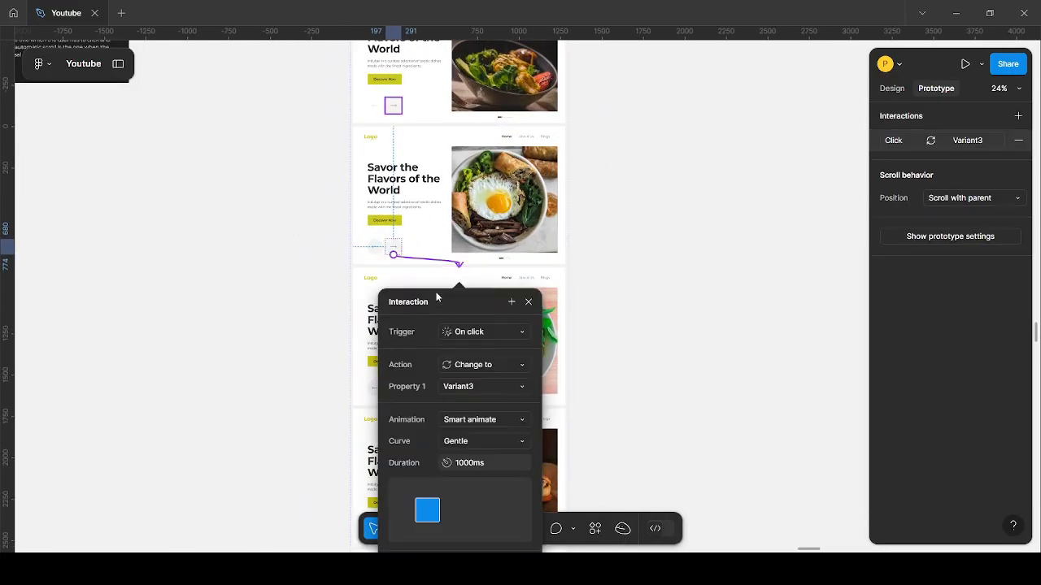
{"action": "scroll", "coordinate": [393, 253], "scroll_direction": "up", "scroll_amount": 3}
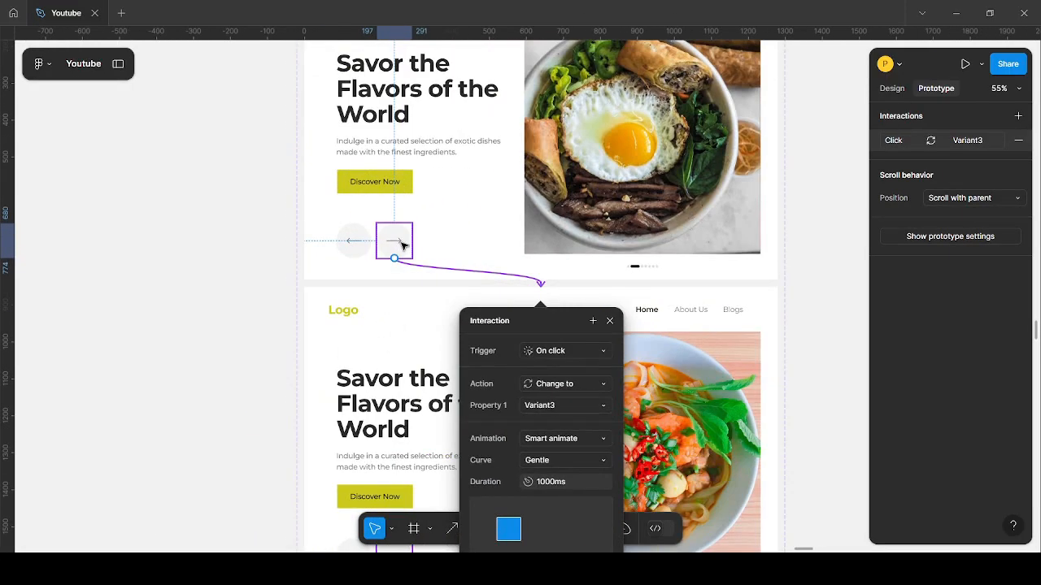
{"action": "scroll", "coordinate": [355, 197], "scroll_direction": "down", "scroll_amount": 3}
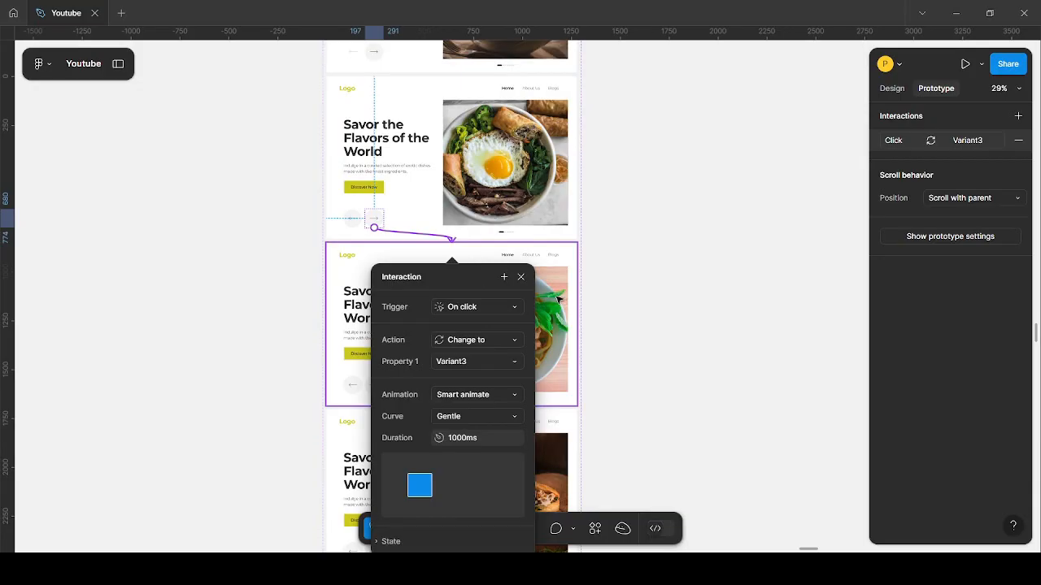
{"action": "left_click", "coordinate": [630, 283]}
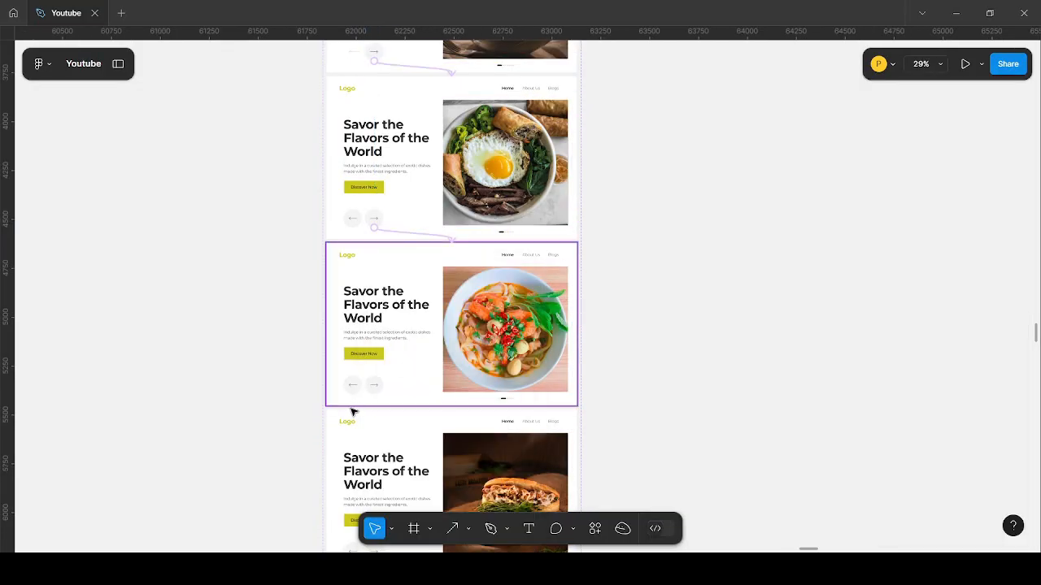
- Link the third variant's right arrow to the fourth variant with the sandwich image
{"action": "scroll", "coordinate": [353, 407], "scroll_direction": "up", "scroll_amount": 2}
{"action": "left_click", "coordinate": [381, 381]}
{"action": "scroll", "coordinate": [433, 253], "scroll_direction": "down", "scroll_amount": 2}
{"action": "scroll", "coordinate": [411, 301], "scroll_direction": "up", "scroll_amount": 1}
{"action": "left_click_drag", "start_coordinate": [405, 311], "coordinate": [488, 366]}
{"action": "scroll", "coordinate": [569, 376], "scroll_direction": "down", "scroll_amount": 3}
{"action": "key", "text": "Escape"}
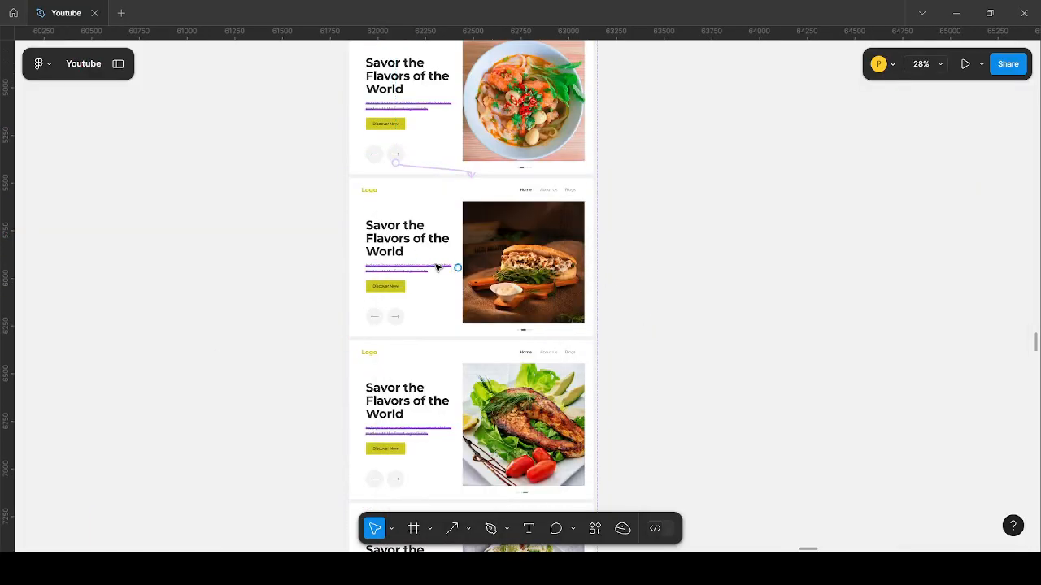
- Link the fourth variant's right arrow to the fifth variant with the grilled fish image
{"action": "scroll", "coordinate": [436, 267], "scroll_direction": "up", "scroll_amount": 2}
{"action": "left_click", "coordinate": [394, 335]}
{"action": "scroll", "coordinate": [398, 307], "scroll_direction": "down", "scroll_amount": 2}
{"action": "scroll", "coordinate": [399, 308], "scroll_direction": "up", "scroll_amount": 1}
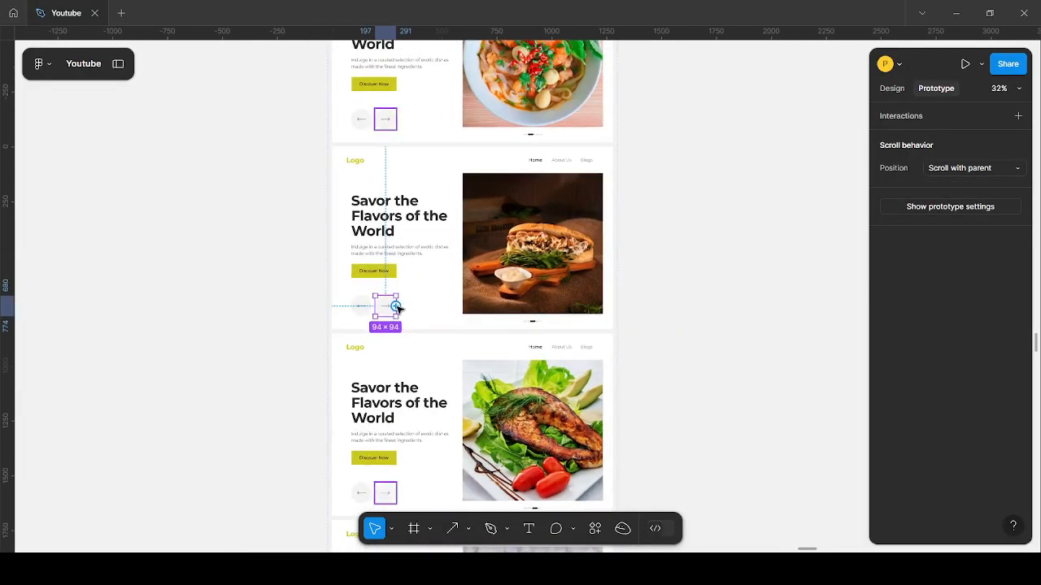
{"action": "left_click_drag", "start_coordinate": [400, 308], "coordinate": [488, 358]}
{"action": "scroll", "coordinate": [528, 318], "scroll_direction": "down", "scroll_amount": 2}
{"action": "left_click", "coordinate": [688, 355]}
- Link the fifth variant's right arrow to the sixth variant with the chicken salad image
{"action": "scroll", "coordinate": [395, 376], "scroll_direction": "up", "scroll_amount": 2}
{"action": "left_click", "coordinate": [383, 332]}
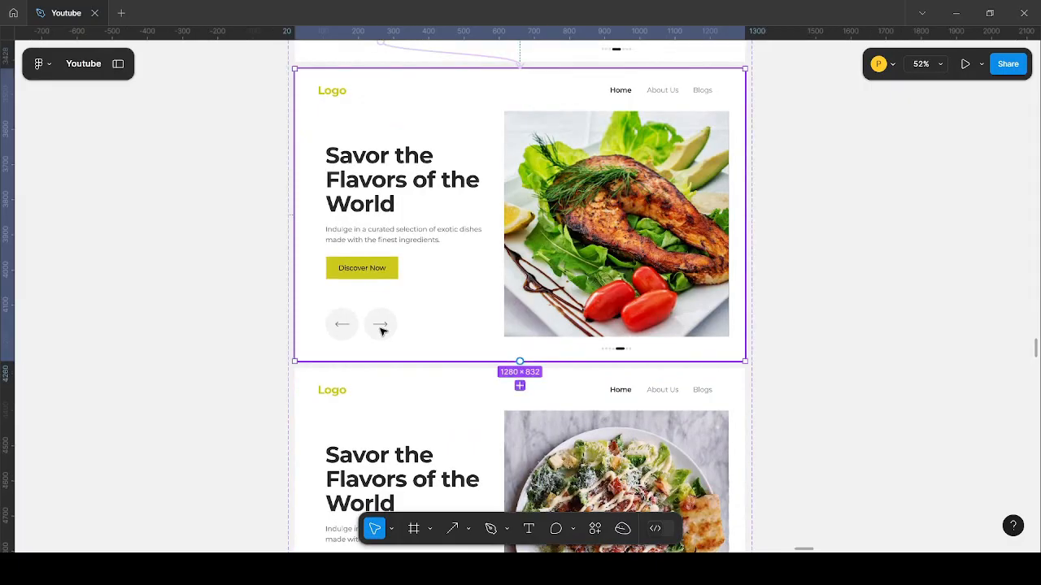
{"action": "left_click", "coordinate": [400, 332]}
{"action": "left_click_drag", "start_coordinate": [397, 325], "coordinate": [480, 390]}
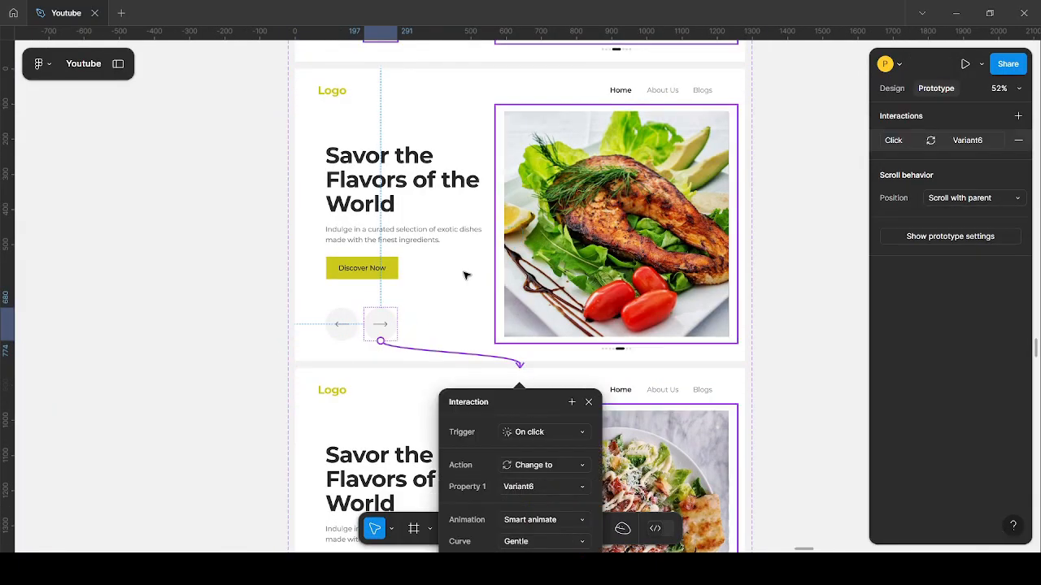
{"action": "scroll", "coordinate": [452, 265], "scroll_direction": "down", "scroll_amount": 2}
{"action": "scroll", "coordinate": [464, 274], "scroll_direction": "down", "scroll_amount": 1}
{"action": "left_click", "coordinate": [628, 335]}
- Link the sixth variant's right arrow to the seventh variant with the rice bowl and boiled eggs
{"action": "scroll", "coordinate": [444, 474], "scroll_direction": "up", "scroll_amount": 2}
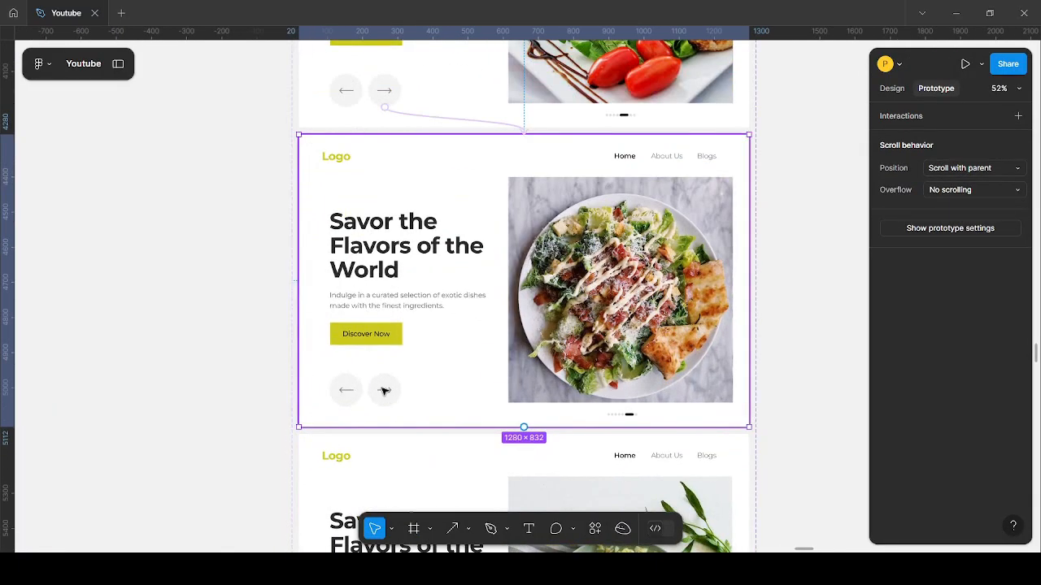
{"action": "left_click", "coordinate": [384, 389]}
{"action": "scroll", "coordinate": [367, 325], "scroll_direction": "down", "scroll_amount": 1}
{"action": "left_click_drag", "start_coordinate": [359, 330], "coordinate": [476, 372]}
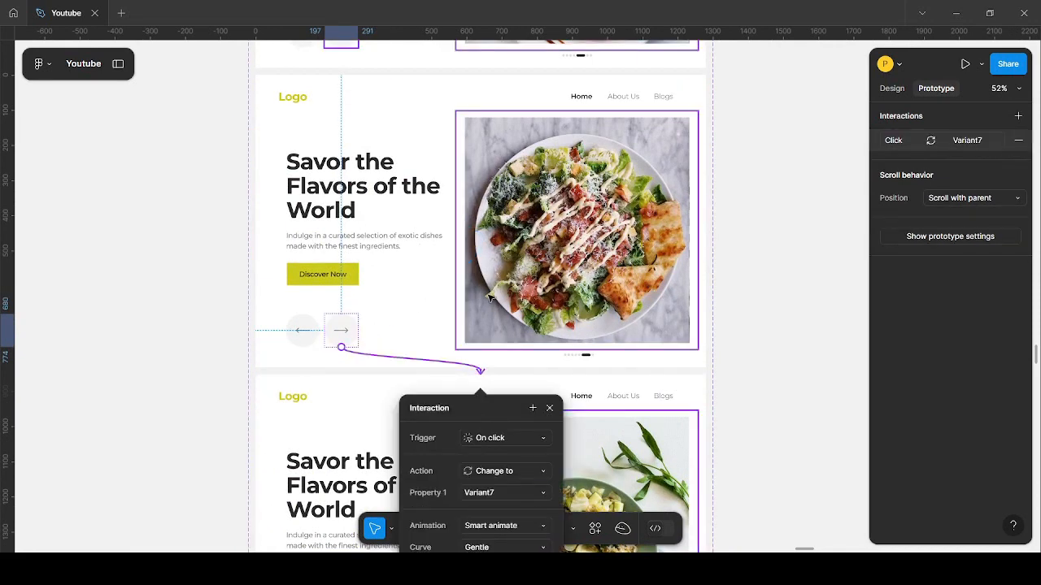
{"action": "scroll", "coordinate": [476, 372], "scroll_direction": "down", "scroll_amount": 2}
- Link the seventh variant's left arrow back to the sixth variant, changing on click with Smart animate, Gentle, 1000 ms
{"action": "left_click", "coordinate": [353, 323]}
{"action": "scroll", "coordinate": [333, 309], "scroll_direction": "down", "scroll_amount": 2}
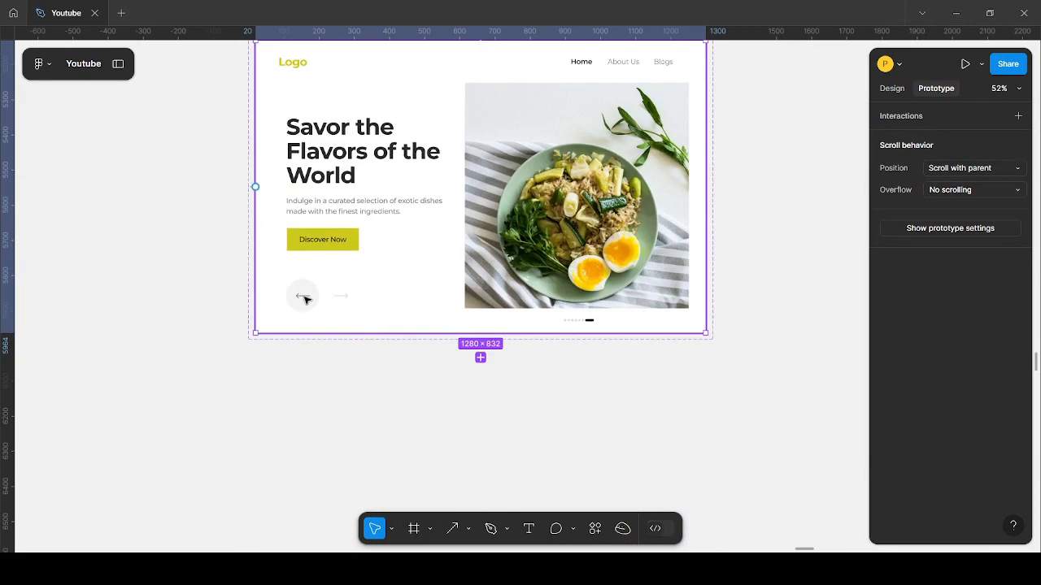
{"action": "left_click", "coordinate": [304, 298]}
{"action": "scroll", "coordinate": [363, 306], "scroll_direction": "down", "scroll_amount": 4}
{"action": "scroll", "coordinate": [362, 297], "scroll_direction": "up", "scroll_amount": 1}
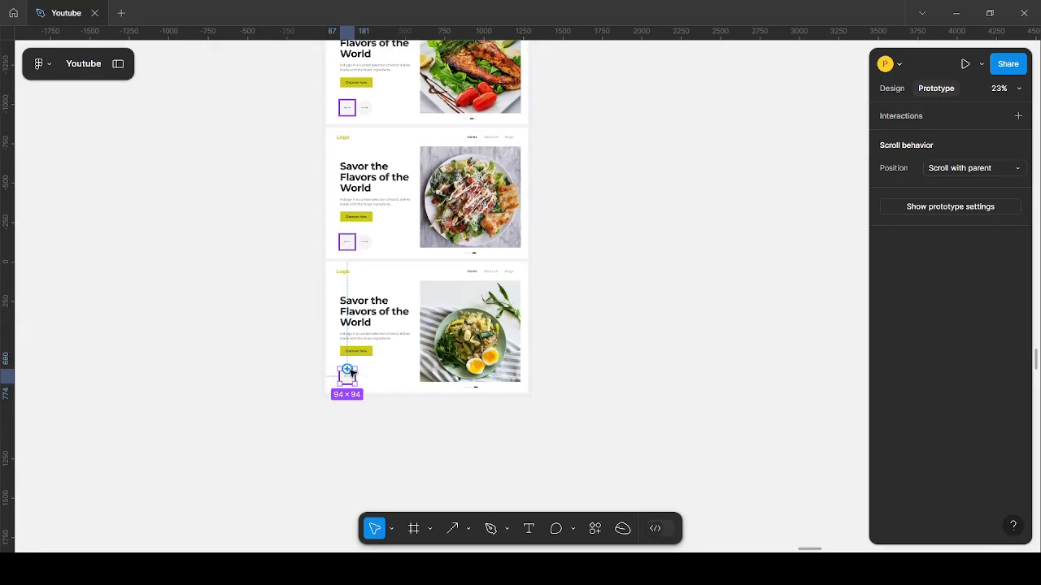
{"action": "left_click_drag", "start_coordinate": [347, 369], "coordinate": [435, 253]}
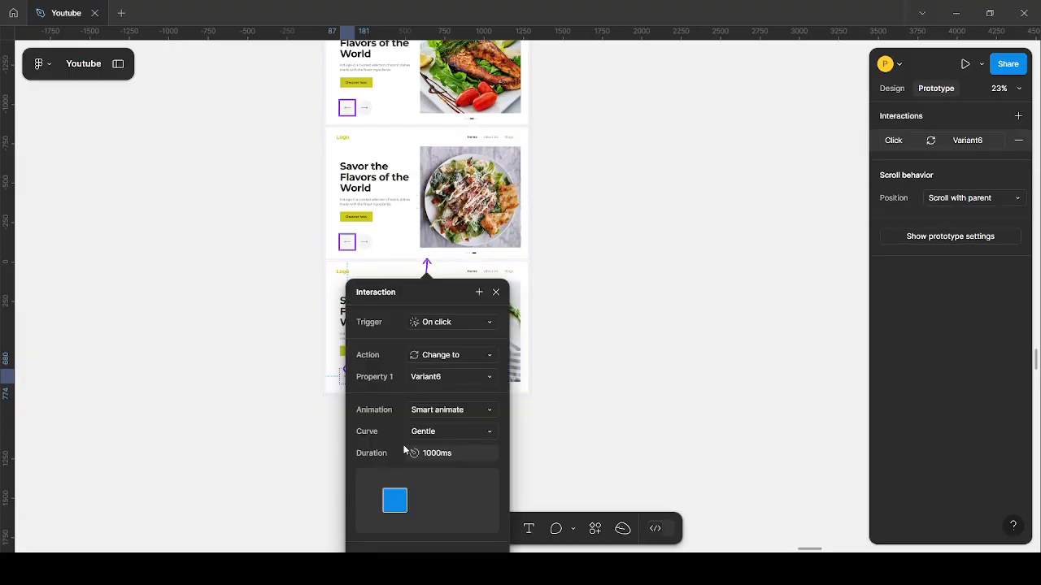
- Link the sixth variant's left arrow back to the fifth variant and the fifth variant's left arrow back to the fourth
{"action": "scroll", "coordinate": [366, 260], "scroll_direction": "up", "scroll_amount": 1}
{"action": "left_click", "coordinate": [350, 269]}
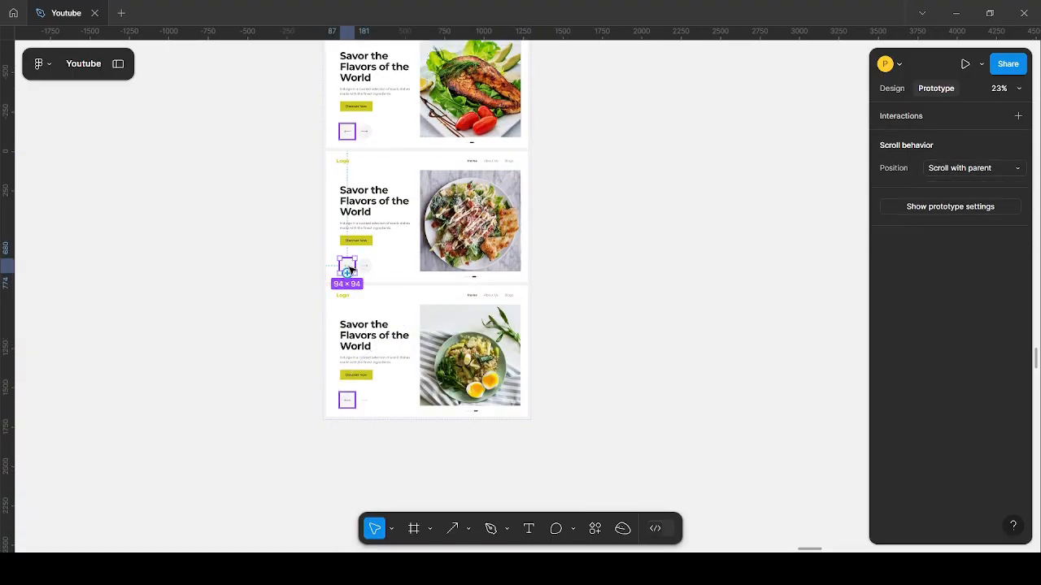
{"action": "left_click_drag", "start_coordinate": [426, 139], "coordinate": [421, 140]}
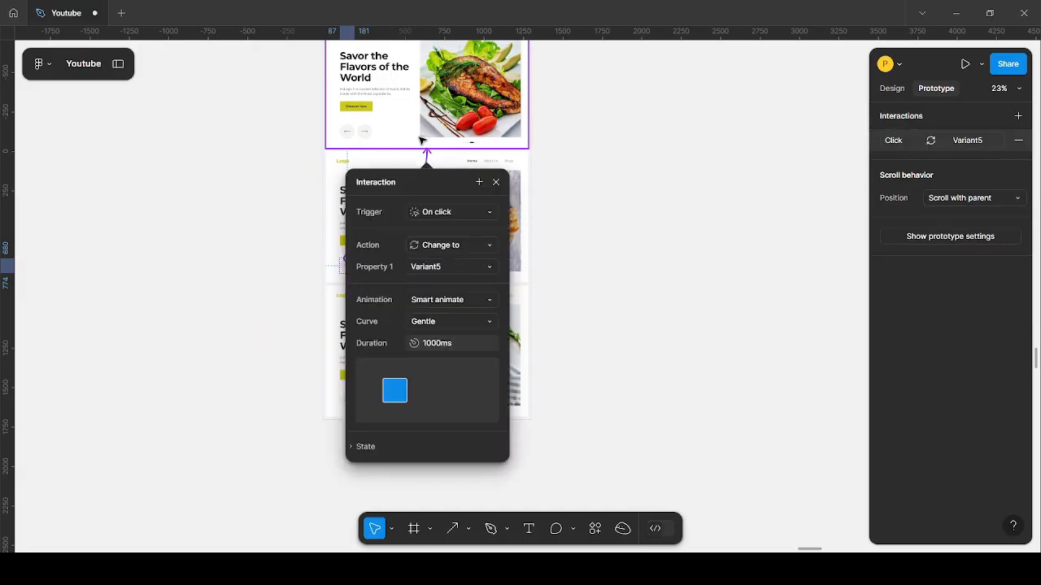
{"action": "scroll", "coordinate": [372, 229], "scroll_direction": "up", "scroll_amount": 5}
{"action": "left_click", "coordinate": [347, 247]}
{"action": "left_click_drag", "start_coordinate": [347, 243], "coordinate": [425, 135]}
- Link the third variant's left arrow back to the second variant and the second variant's left arrow back to the first
{"action": "scroll", "coordinate": [372, 203], "scroll_direction": "up", "scroll_amount": 10}
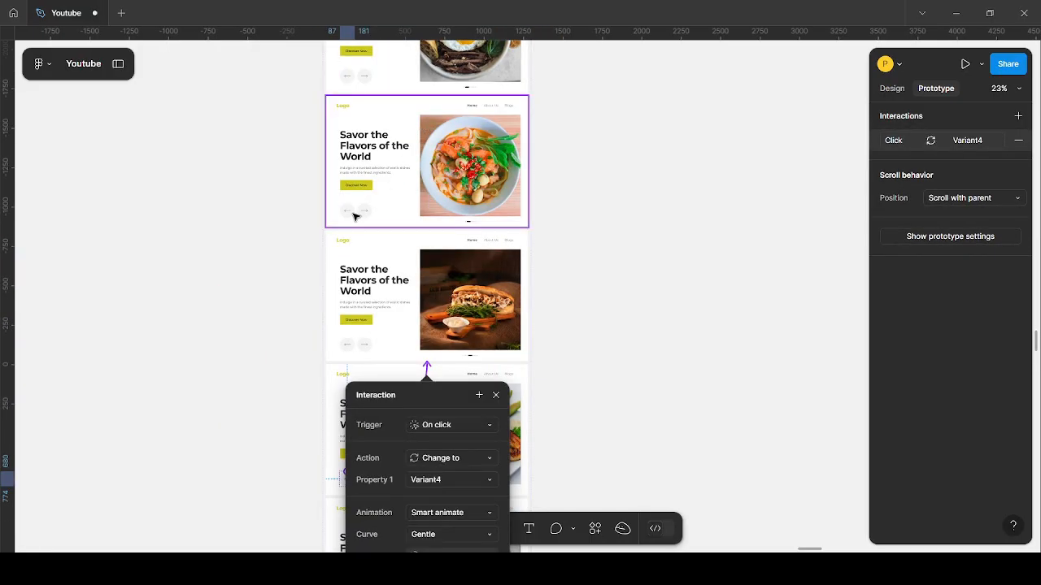
{"action": "left_click", "coordinate": [352, 213]}
{"action": "scroll", "coordinate": [367, 354], "scroll_direction": "up", "scroll_amount": 6}
{"action": "left_click_drag", "start_coordinate": [358, 368], "coordinate": [413, 236]}
{"action": "scroll", "coordinate": [386, 233], "scroll_direction": "up", "scroll_amount": 5}
{"action": "left_click", "coordinate": [347, 378]}
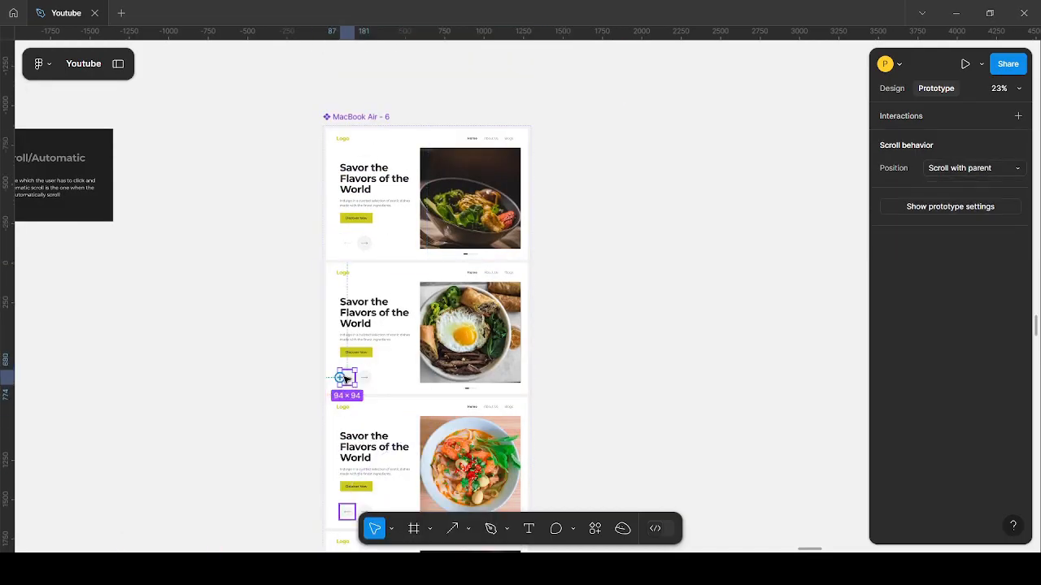
{"action": "left_click_drag", "start_coordinate": [443, 265], "coordinate": [442, 250]}
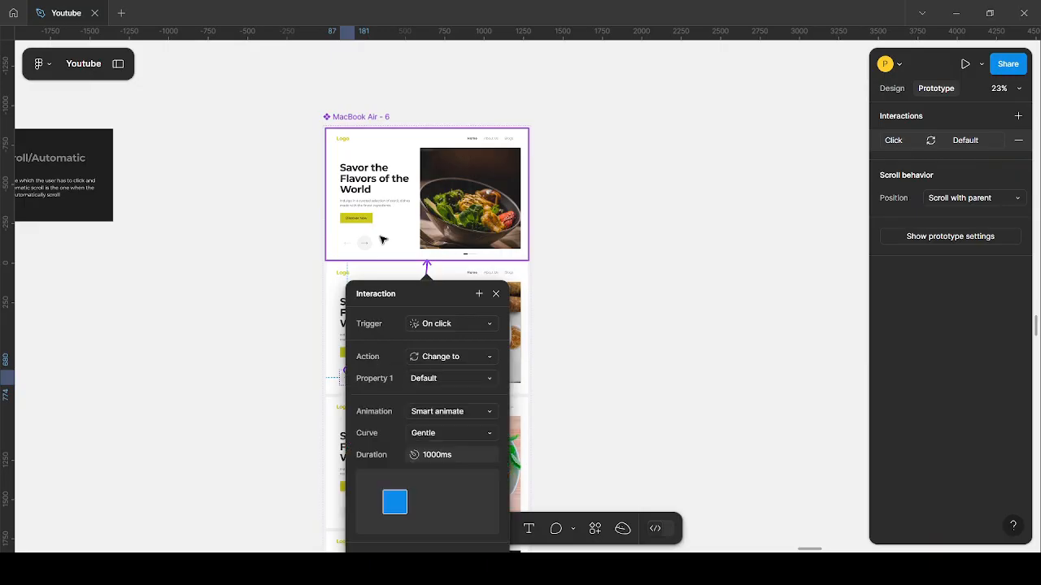
- Add a 1280 × 832 MacBook Air frame on the empty canvas beside the carousel component set
{"action": "scroll", "coordinate": [380, 238], "scroll_direction": "up", "scroll_amount": 1}
{"action": "left_click", "coordinate": [382, 237]}
{"action": "scroll", "coordinate": [483, 219], "scroll_direction": "down", "scroll_amount": 2}
{"action": "left_click", "coordinate": [484, 219]}
{"action": "scroll", "coordinate": [464, 186], "scroll_direction": "down", "scroll_amount": 3}
{"action": "scroll", "coordinate": [504, 200], "scroll_direction": "up", "scroll_amount": 1}
{"action": "scroll", "coordinate": [560, 198], "scroll_direction": "up", "scroll_amount": 3}
{"action": "scroll", "coordinate": [343, 197], "scroll_direction": "down", "scroll_amount": 2}
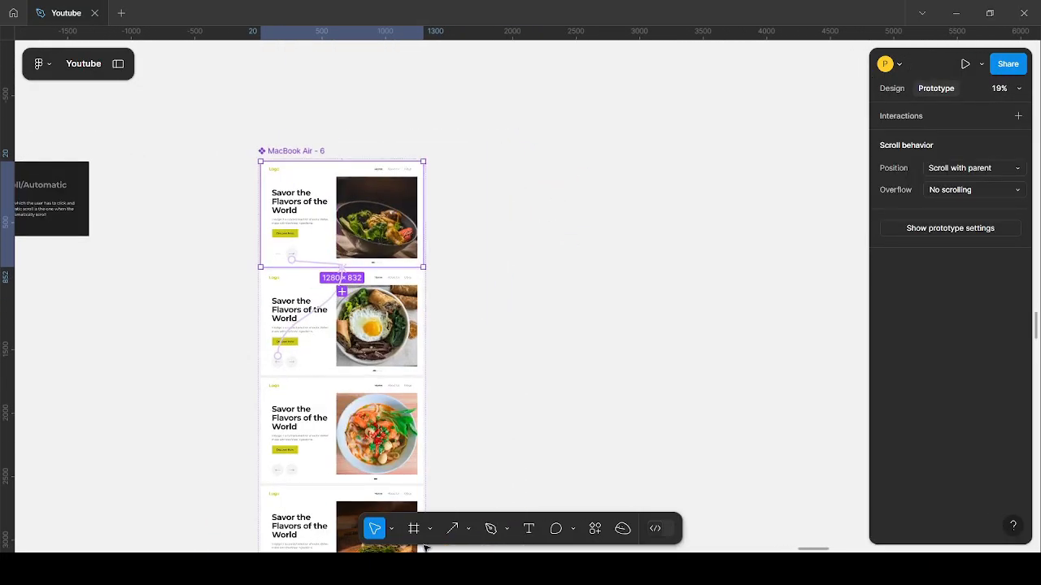
{"action": "left_click", "coordinate": [417, 533]}
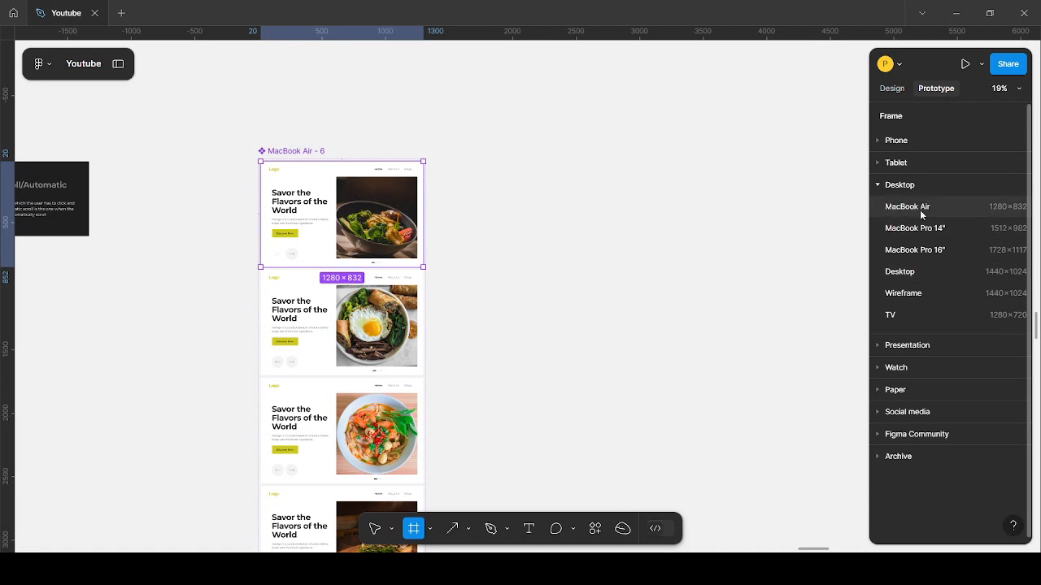
{"action": "left_click", "coordinate": [924, 206]}
{"action": "left_click_drag", "start_coordinate": [550, 265], "coordinate": [706, 177]}
{"action": "scroll", "coordinate": [283, 207], "scroll_direction": "right", "scroll_amount": 1}
- Place an instance of the default salad bowl variant inside the new frame and centre it horizontally and vertically
{"action": "left_click_drag", "start_coordinate": [284, 218], "coordinate": [666, 344]}
{"action": "scroll", "coordinate": [557, 296], "scroll_direction": "down", "scroll_amount": 1}
{"action": "scroll", "coordinate": [557, 296], "scroll_direction": "right", "scroll_amount": 2}
{"action": "left_click_drag", "start_coordinate": [455, 286], "coordinate": [442, 184]}
{"action": "scroll", "coordinate": [382, 176], "scroll_direction": "up", "scroll_amount": 2}
{"action": "left_click", "coordinate": [892, 89]}
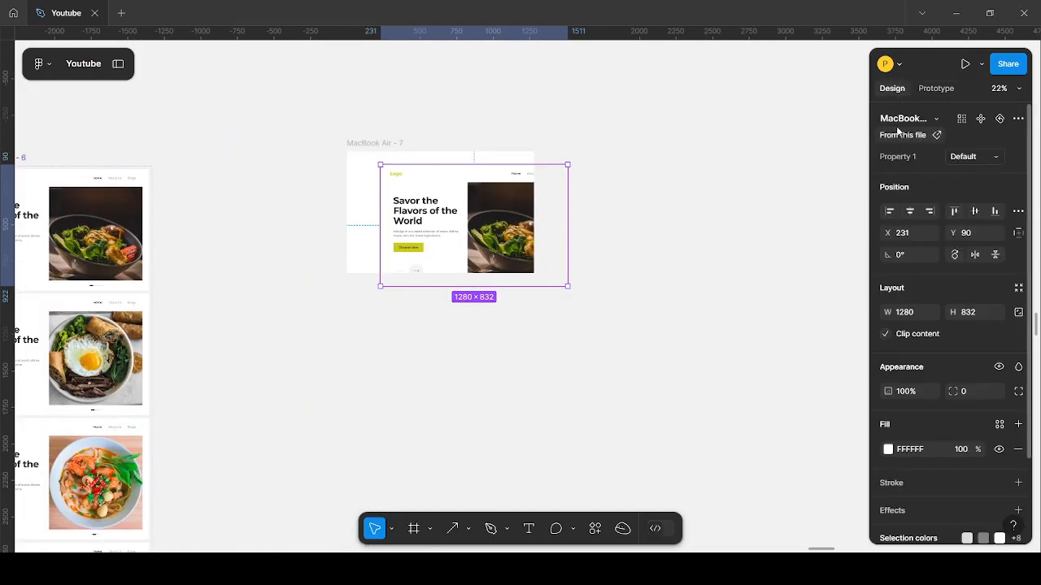
{"action": "left_click", "coordinate": [910, 212]}
{"action": "left_click", "coordinate": [974, 213]}
{"action": "left_click", "coordinate": [794, 246]}
{"action": "scroll", "coordinate": [389, 210], "scroll_direction": "up", "scroll_amount": 1}
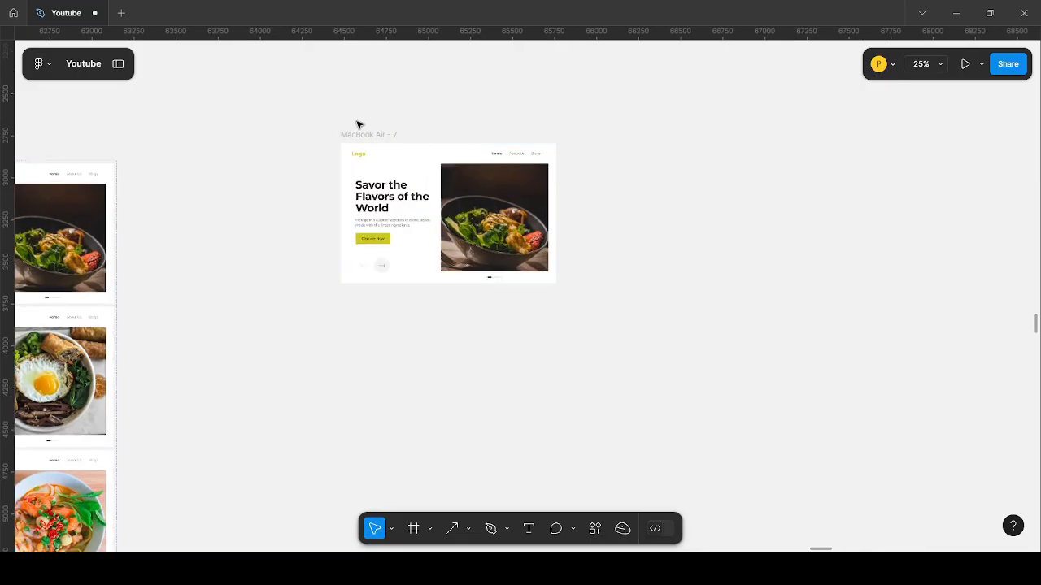
- Launch the prototype preview from the MacBook Air - 7 frame
{"action": "left_click", "coordinate": [371, 134]}
{"action": "scroll", "coordinate": [438, 176], "scroll_direction": "up", "scroll_amount": 2}
{"action": "scroll", "coordinate": [435, 203], "scroll_direction": "up", "scroll_amount": 2}
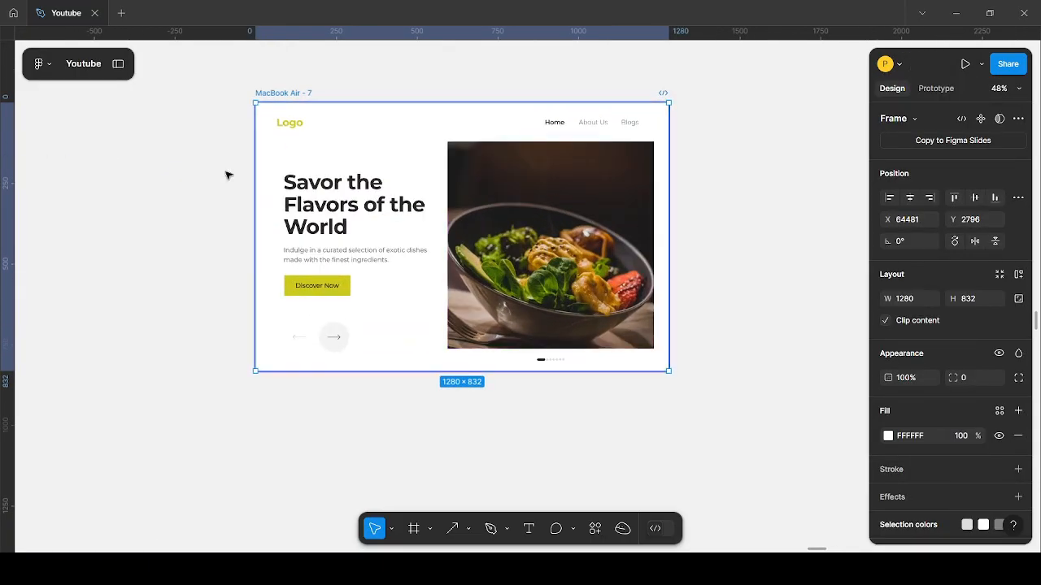
{"action": "left_click", "coordinate": [965, 65]}
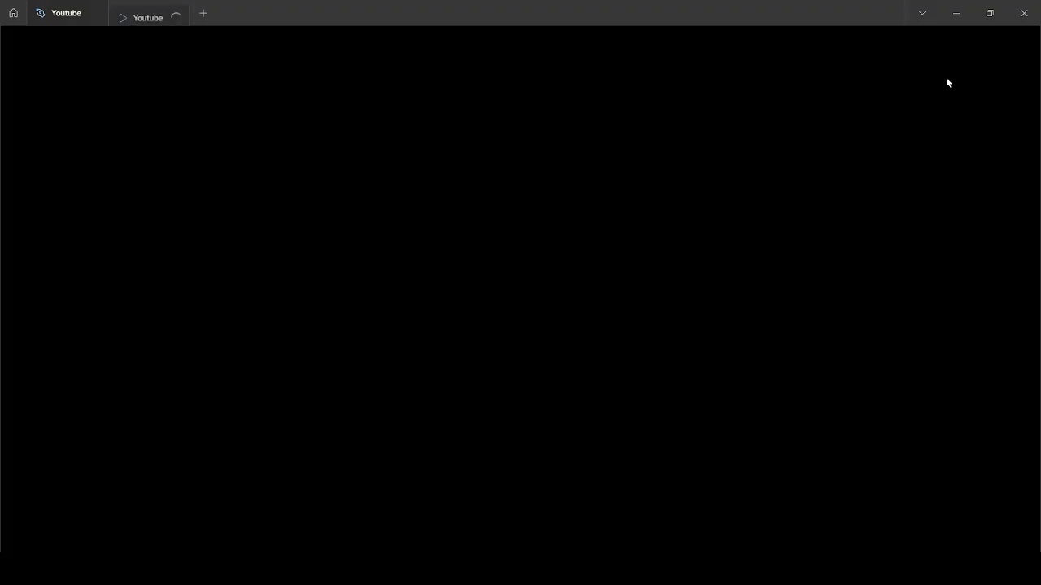
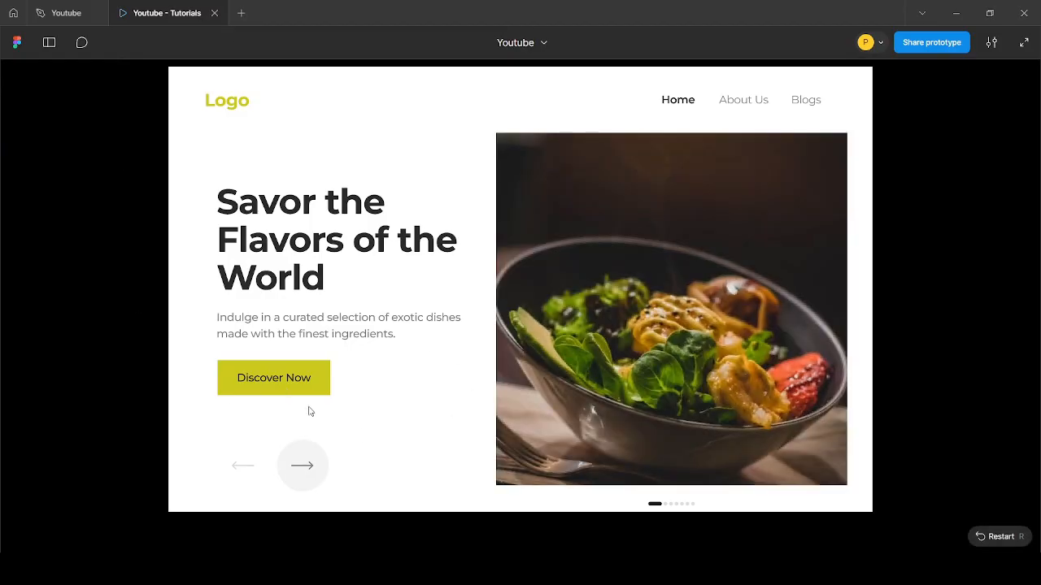
- Test the right arrow by stepping the carousel forward from the first dish to the rice bowl with boiled eggs
{"action": "left_click", "coordinate": [314, 470]}
{"action": "left_click", "coordinate": [312, 472]}
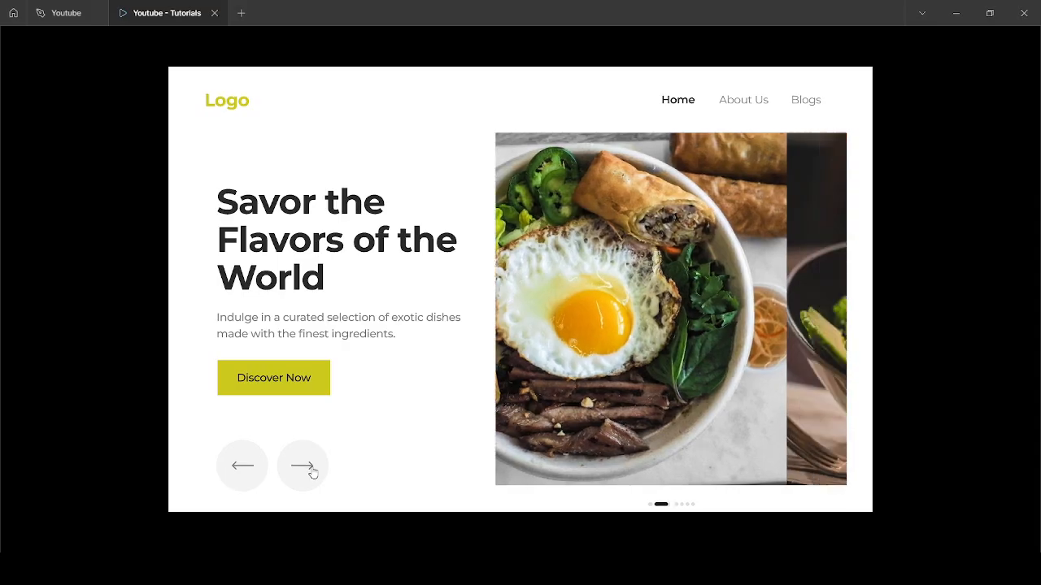
{"action": "left_click", "coordinate": [314, 472]}
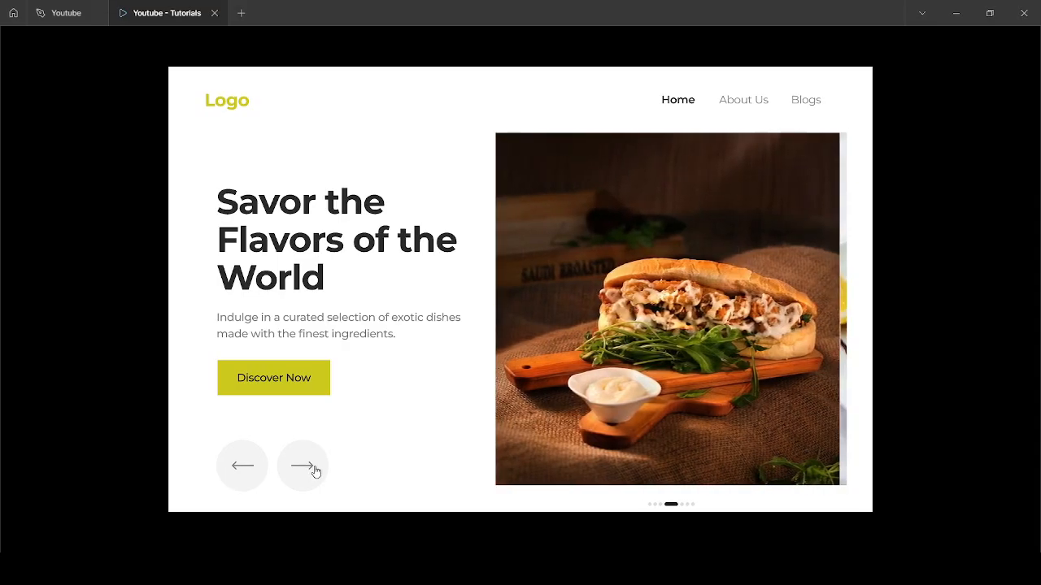
{"action": "left_click", "coordinate": [313, 470]}
{"action": "left_click", "coordinate": [313, 471]}
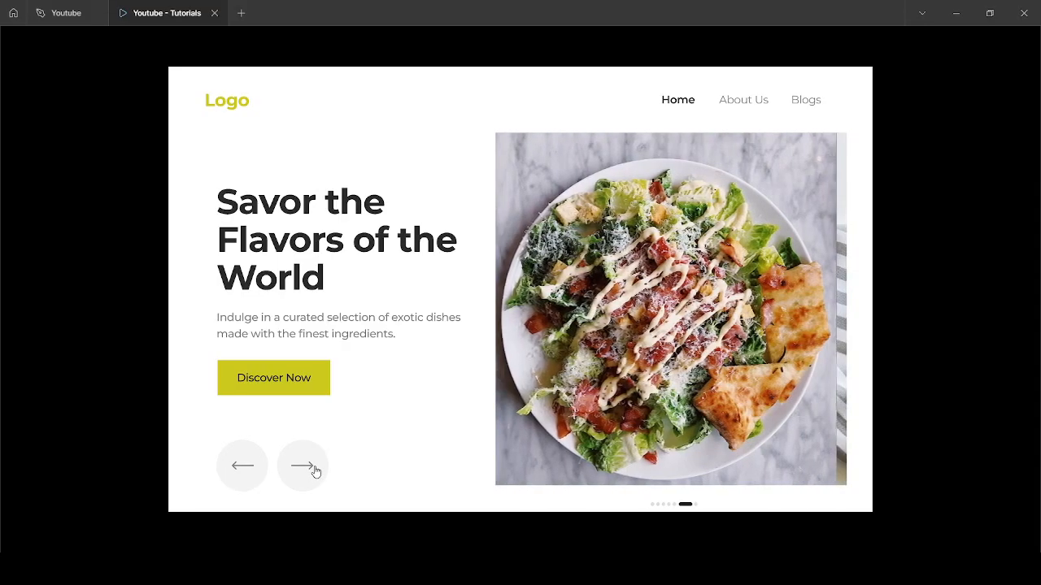
{"action": "left_click", "coordinate": [316, 472]}
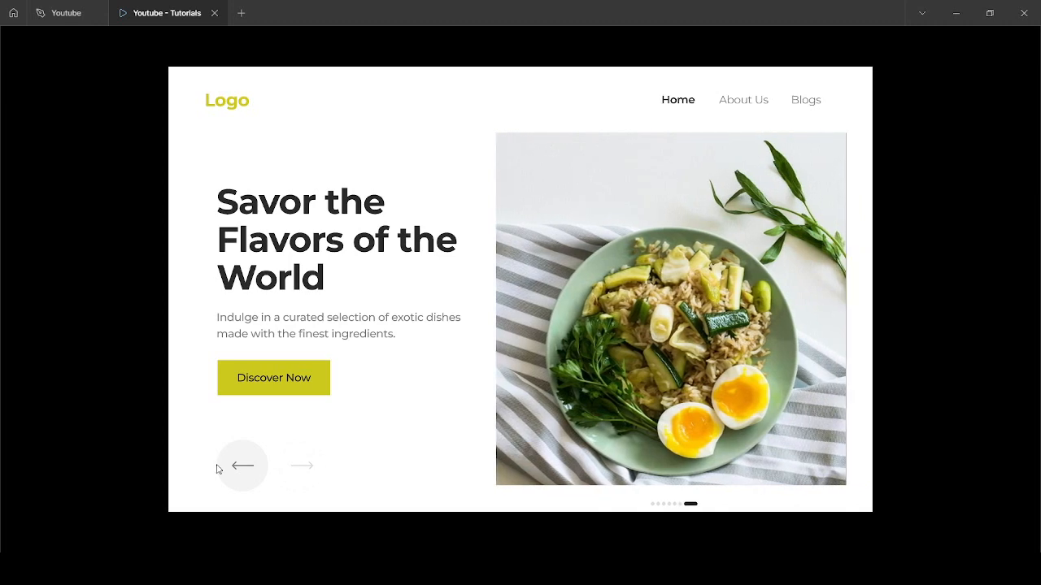
- Test the left arrow by stepping the carousel back from the rice bowl, including from the sandwich slide
{"action": "left_click", "coordinate": [236, 464]}
{"action": "left_click", "coordinate": [242, 470]}
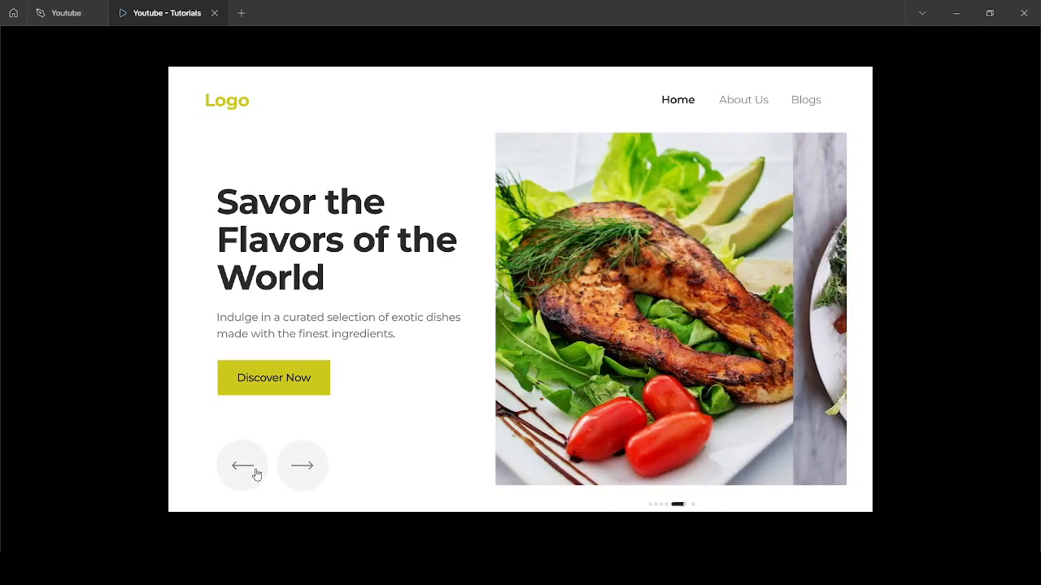
{"action": "left_click", "coordinate": [247, 473]}
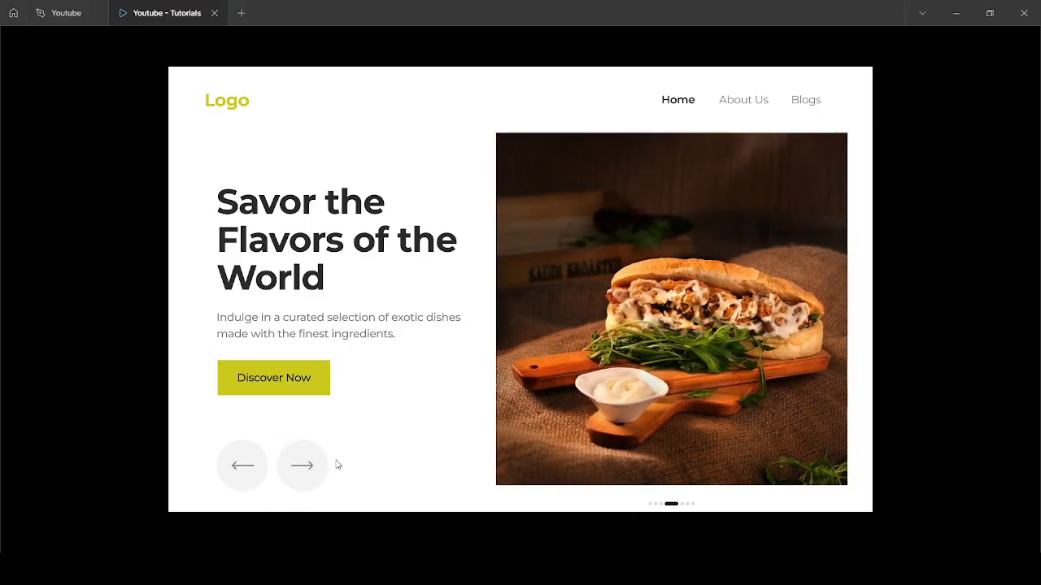
{"action": "scroll", "coordinate": [275, 443], "scroll_direction": "down", "scroll_amount": 1}
{"action": "left_click", "coordinate": [247, 467]}
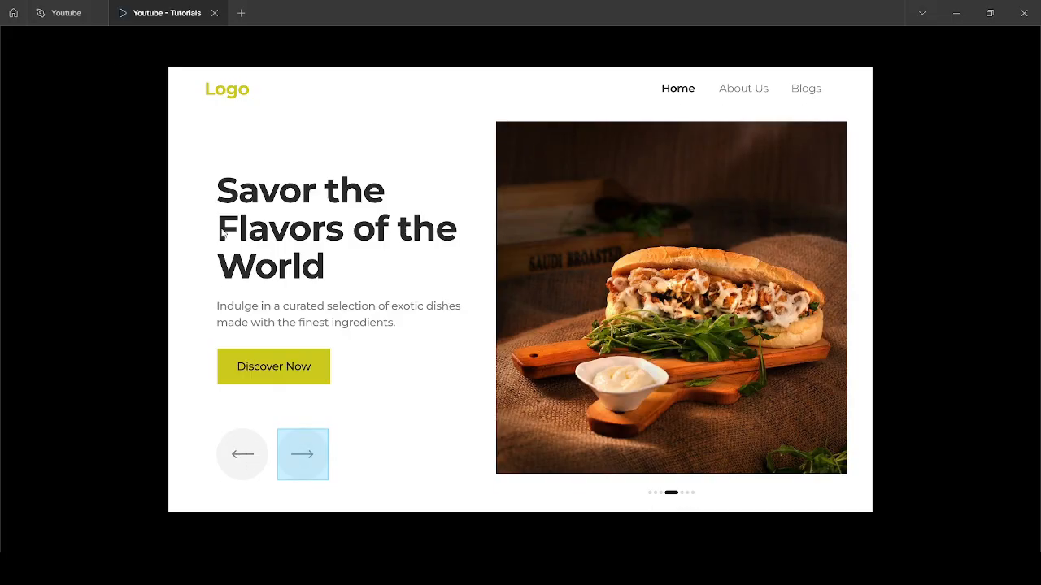
- Return to the design file and inspect the prototype interaction on the fifth variant's left arrow
{"action": "left_click", "coordinate": [79, 12]}
{"action": "scroll", "coordinate": [382, 304], "scroll_direction": "down", "scroll_amount": 3}
{"action": "scroll", "coordinate": [382, 285], "scroll_direction": "down", "scroll_amount": 3}
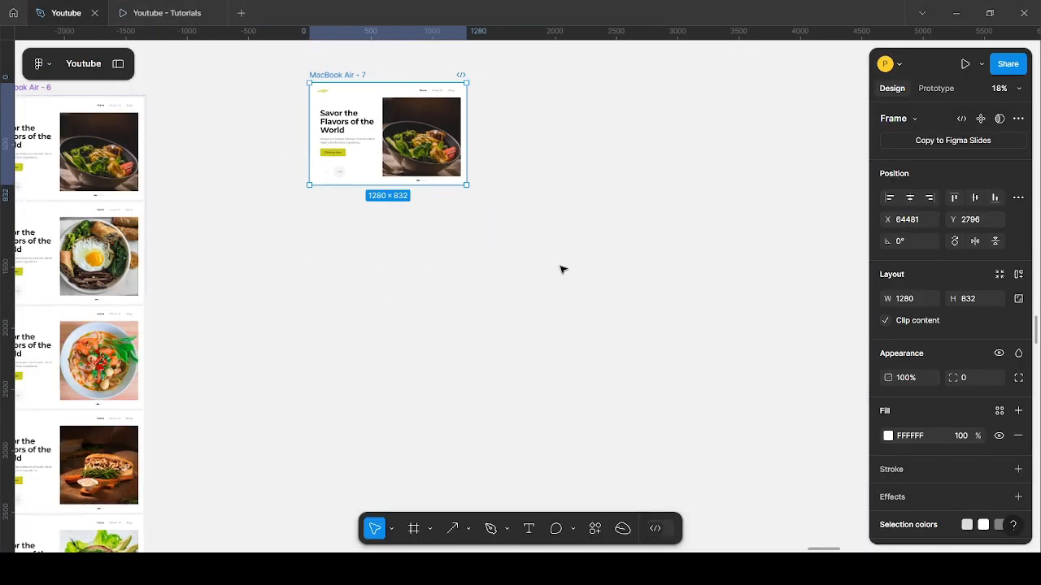
{"action": "scroll", "coordinate": [543, 269], "scroll_direction": "down", "scroll_amount": 3}
{"action": "scroll", "coordinate": [318, 478], "scroll_direction": "down", "scroll_amount": 3}
{"action": "scroll", "coordinate": [281, 439], "scroll_direction": "up", "scroll_amount": 5}
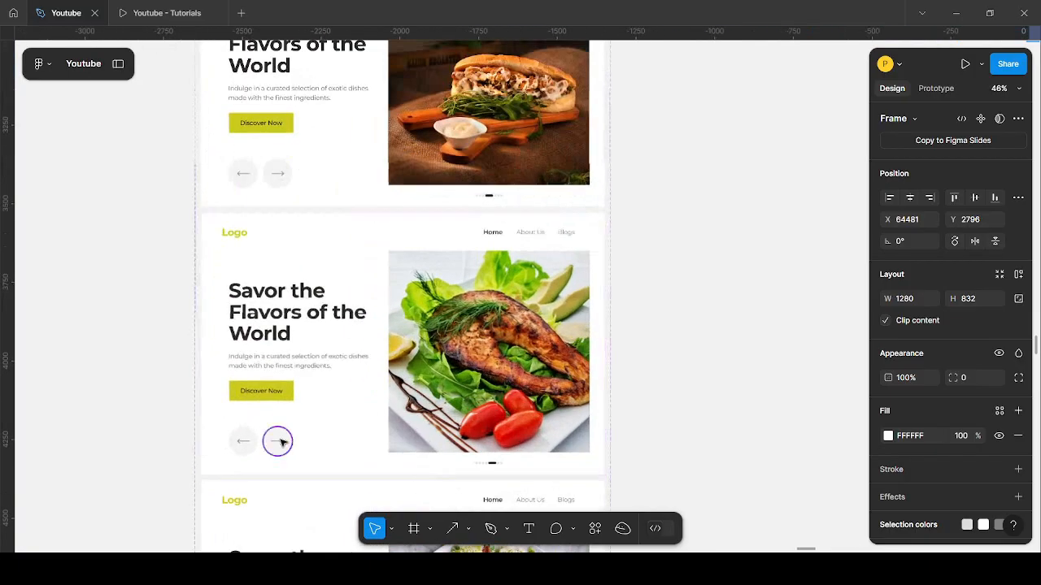
{"action": "left_click", "coordinate": [241, 442]}
{"action": "scroll", "coordinate": [244, 442], "scroll_direction": "down", "scroll_amount": 3}
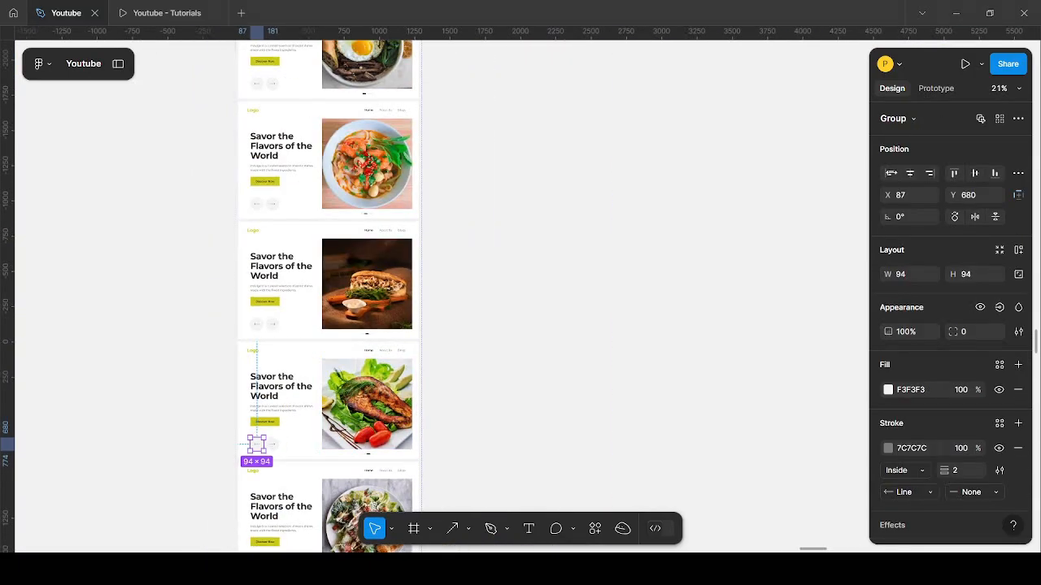
{"action": "left_click", "coordinate": [936, 87]}
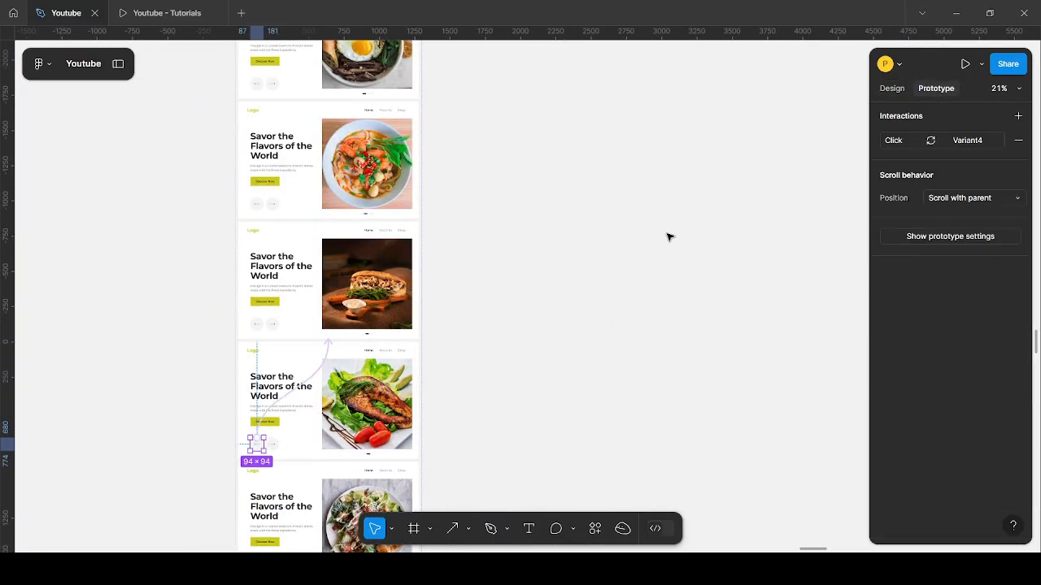
- Link the fourth (sandwich) variant's left arrow back to the third variant
{"action": "left_click", "coordinate": [317, 379]}
{"action": "scroll", "coordinate": [515, 396], "scroll_direction": "down", "scroll_amount": 2}
{"action": "left_click", "coordinate": [515, 395]}
{"action": "scroll", "coordinate": [302, 404], "scroll_direction": "up", "scroll_amount": 3}
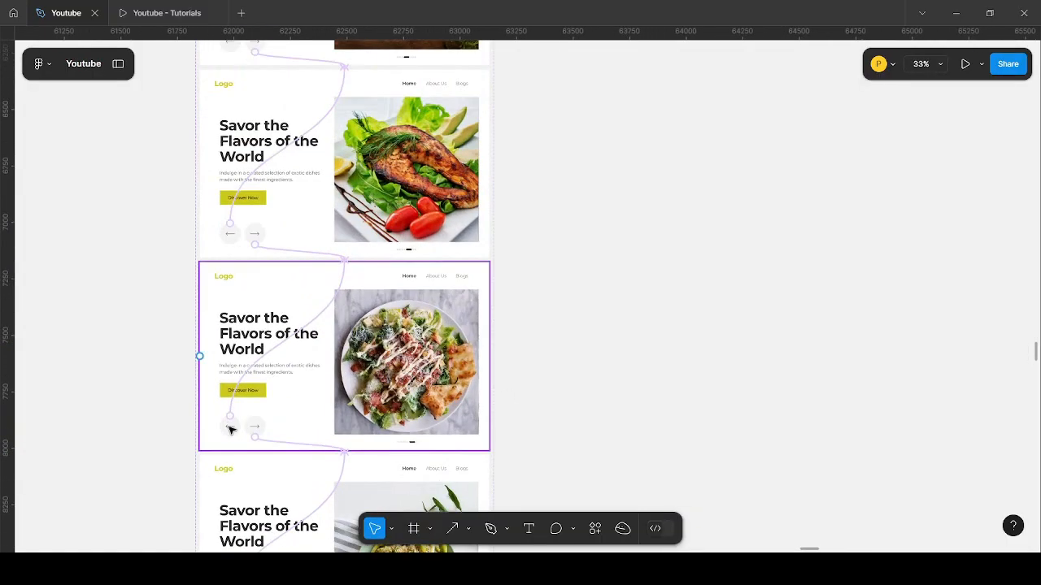
{"action": "scroll", "coordinate": [293, 412], "scroll_direction": "down", "scroll_amount": 2}
{"action": "scroll", "coordinate": [323, 427], "scroll_direction": "up", "scroll_amount": 5}
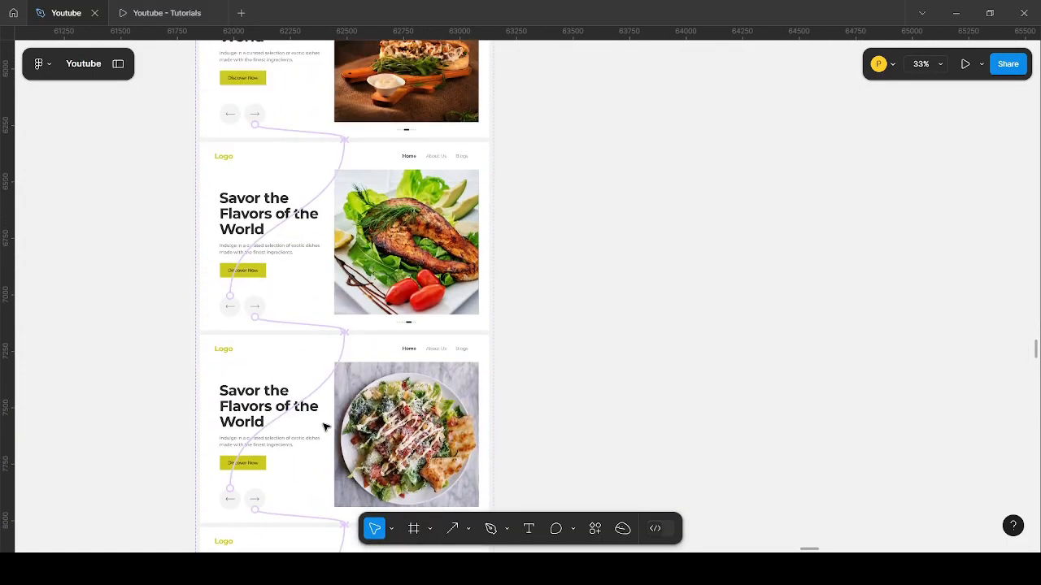
{"action": "left_click", "coordinate": [229, 297]}
{"action": "left_click_drag", "start_coordinate": [230, 287], "coordinate": [327, 107]}
- Check the prototype interaction on the second variant's left arrow
{"action": "scroll", "coordinate": [214, 166], "scroll_direction": "up", "scroll_amount": 2}
{"action": "double_click", "coordinate": [239, 204]}
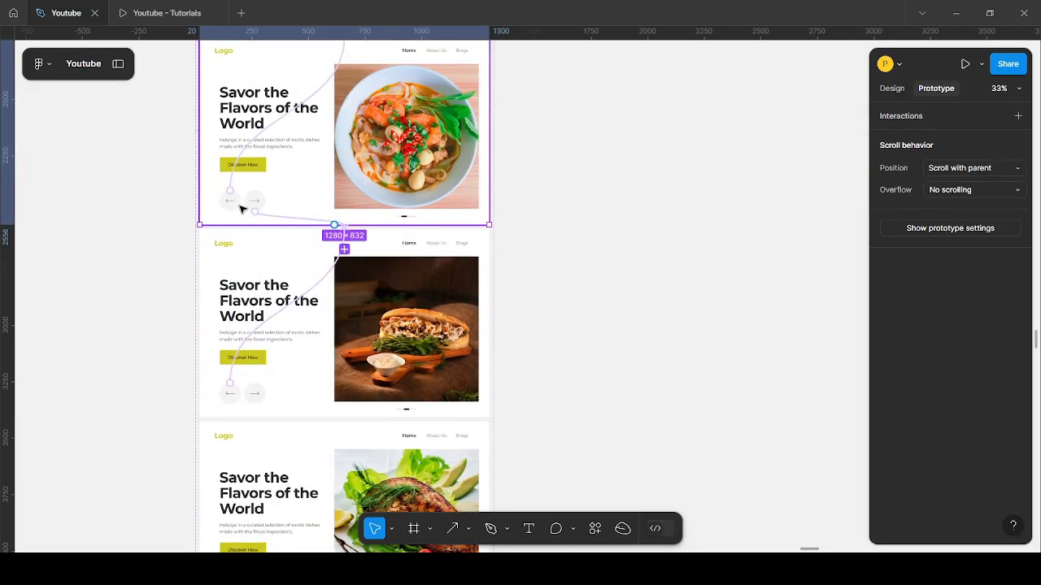
{"action": "scroll", "coordinate": [245, 185], "scroll_direction": "up", "scroll_amount": 3}
{"action": "double_click", "coordinate": [236, 241]}
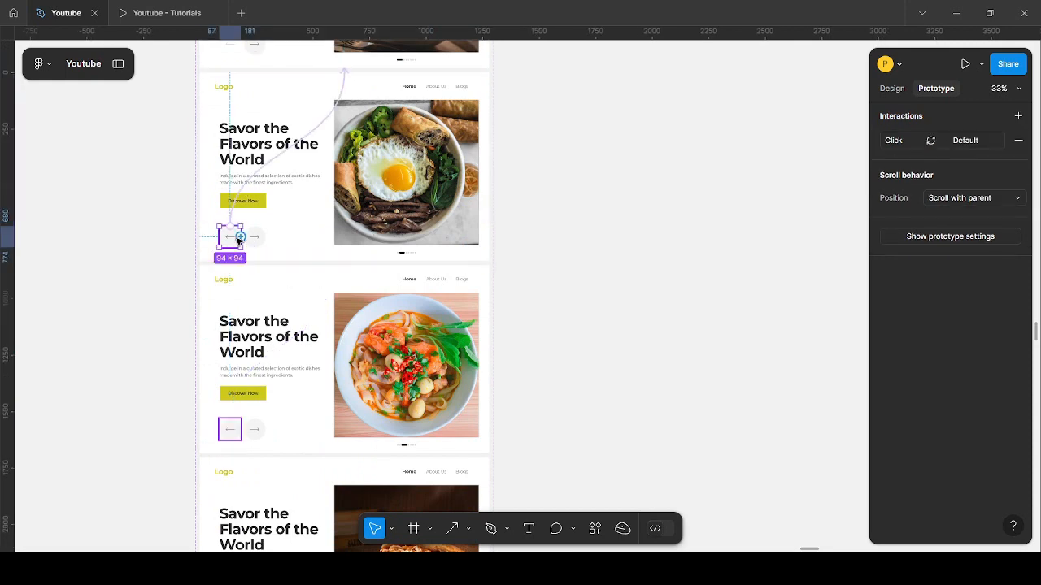
{"action": "scroll", "coordinate": [276, 229], "scroll_direction": "up", "scroll_amount": 1}
- Switch back to the prototype preview and step the carousel backward from the sandwich slide to the first dish
{"action": "left_click", "coordinate": [181, 5]}
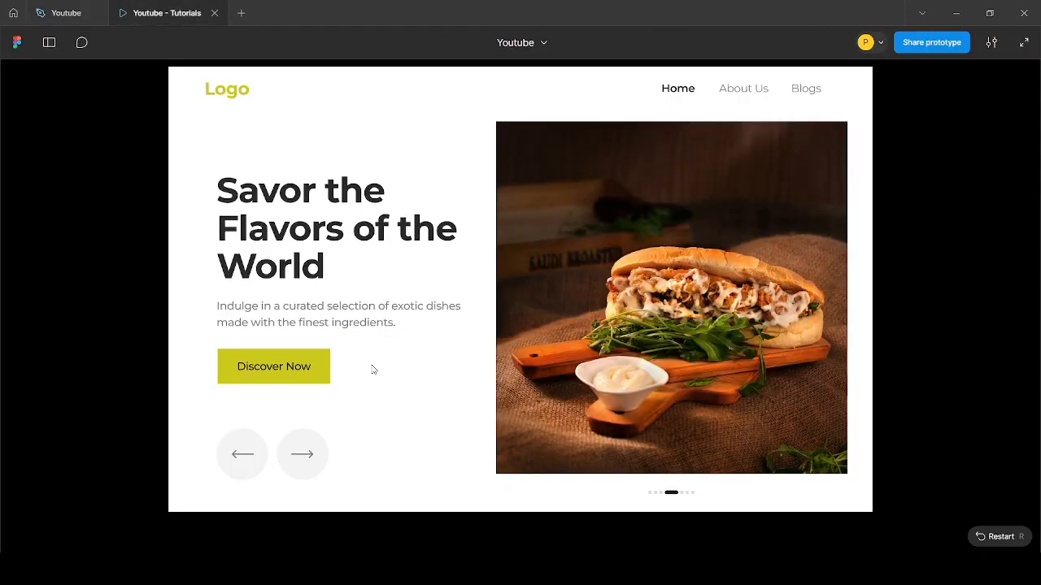
{"action": "left_click", "coordinate": [228, 462]}
{"action": "left_click", "coordinate": [233, 460]}
{"action": "left_click", "coordinate": [235, 461]}
{"action": "left_click", "coordinate": [236, 462]}
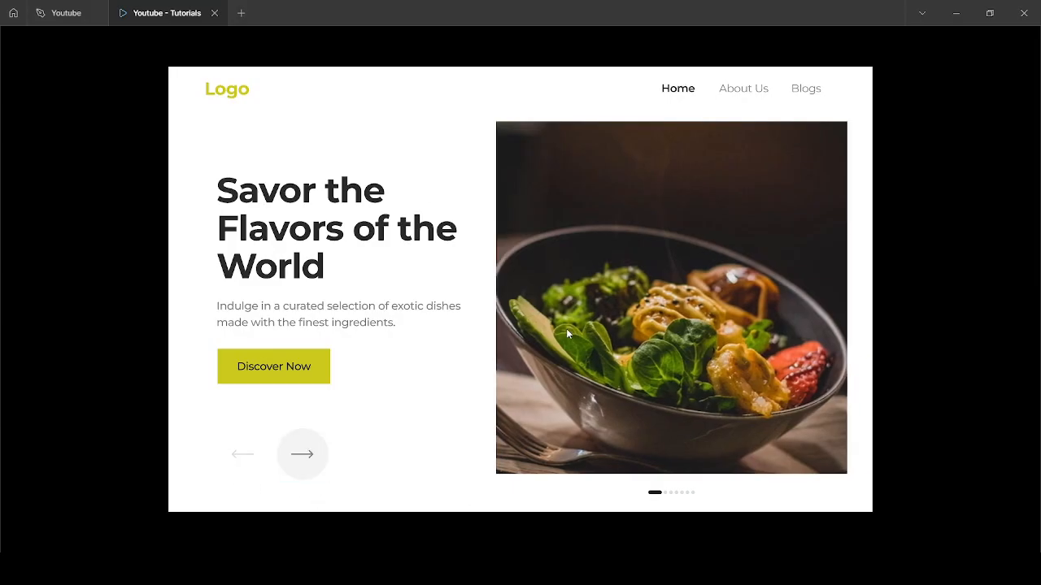
- Return to the design file and examine the prototype connections between the first and second variants
{"action": "left_click", "coordinate": [65, 13]}
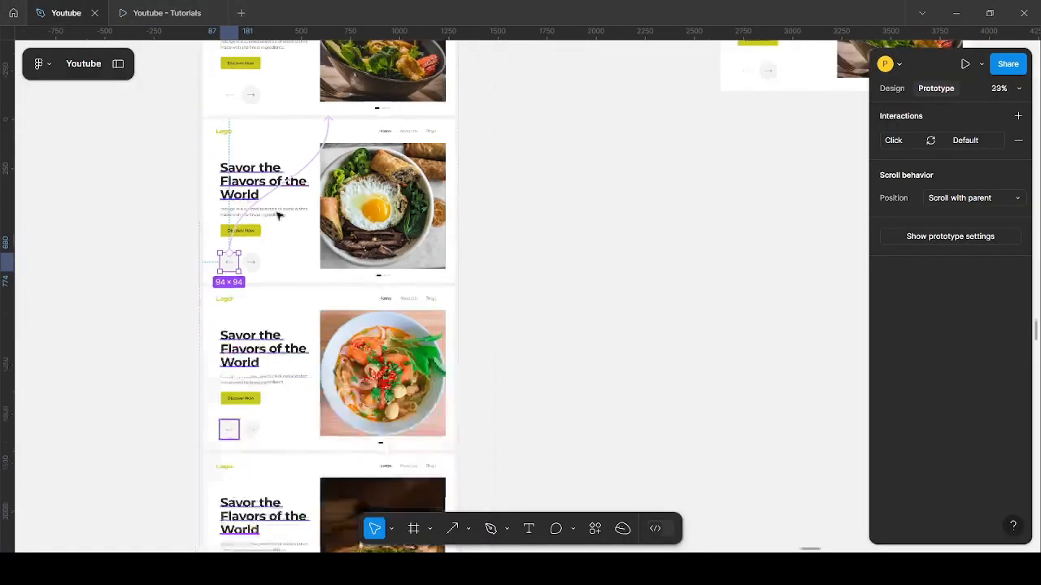
{"action": "scroll", "coordinate": [224, 213], "scroll_direction": "down", "scroll_amount": 2}
{"action": "scroll", "coordinate": [250, 213], "scroll_direction": "up", "scroll_amount": 2}
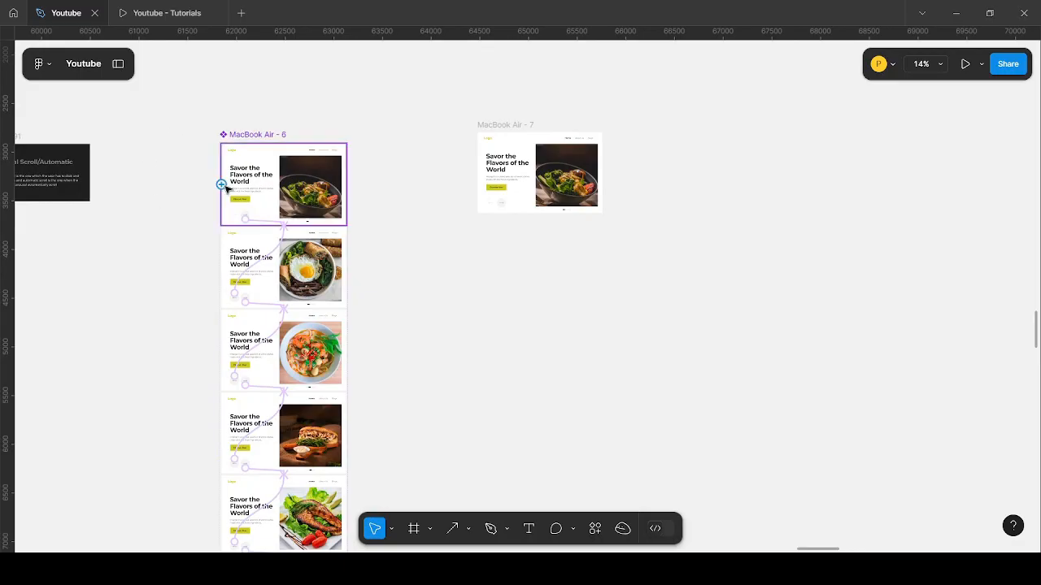
{"action": "scroll", "coordinate": [227, 189], "scroll_direction": "up", "scroll_amount": 3}
{"action": "scroll", "coordinate": [593, 135], "scroll_direction": "down", "scroll_amount": 2}
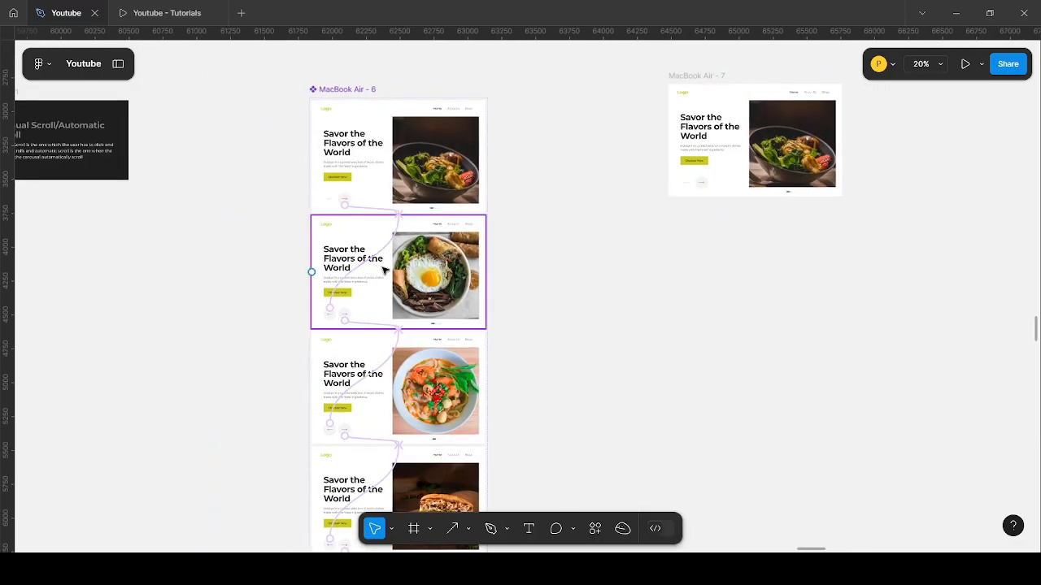
{"action": "left_click", "coordinate": [376, 186]}
{"action": "scroll", "coordinate": [376, 186], "scroll_direction": "up", "scroll_amount": 5}
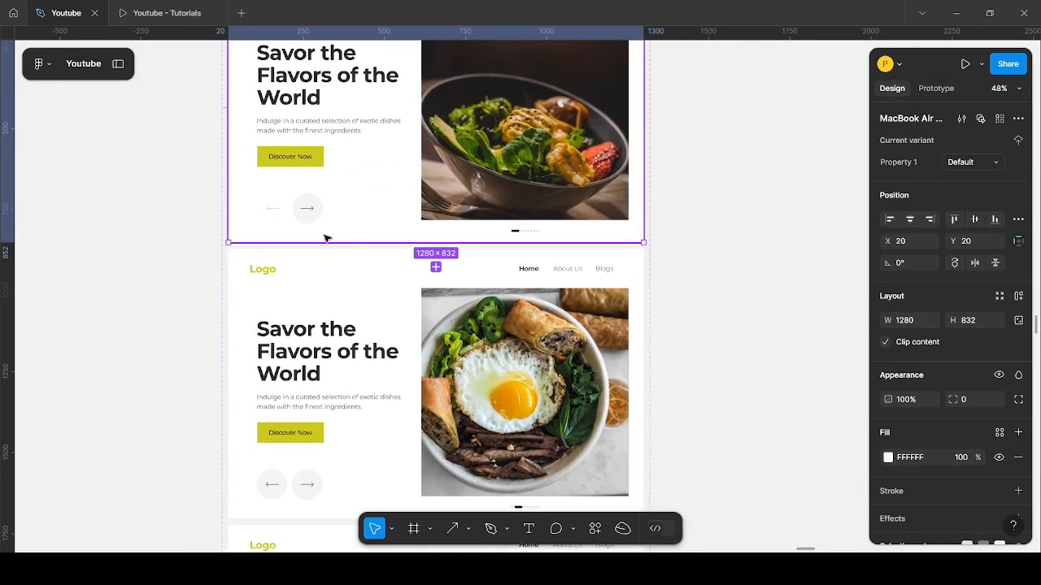
{"action": "scroll", "coordinate": [325, 237], "scroll_direction": "down", "scroll_amount": 1}
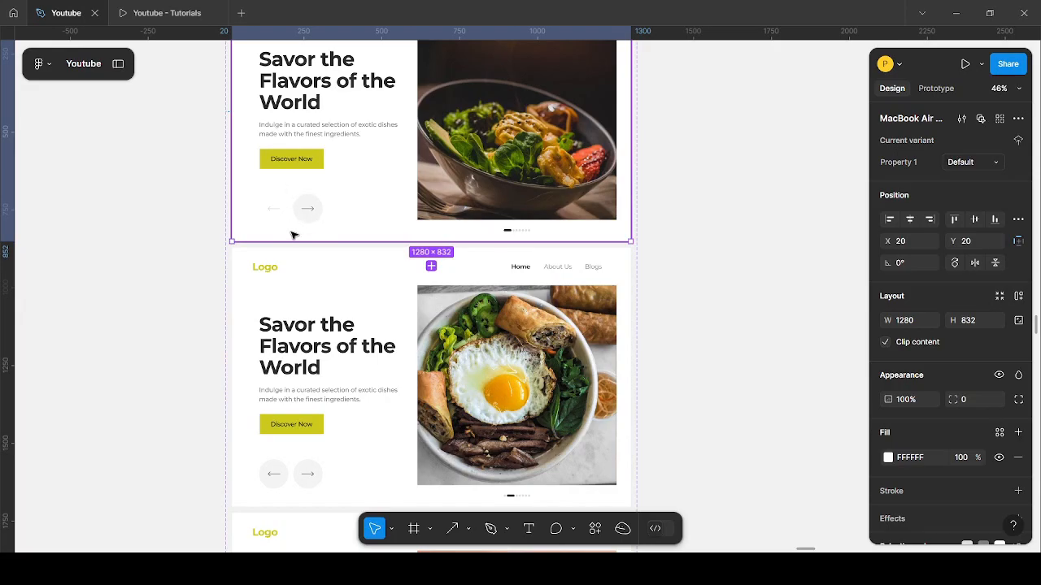
{"action": "scroll", "coordinate": [301, 191], "scroll_direction": "up", "scroll_amount": 2}
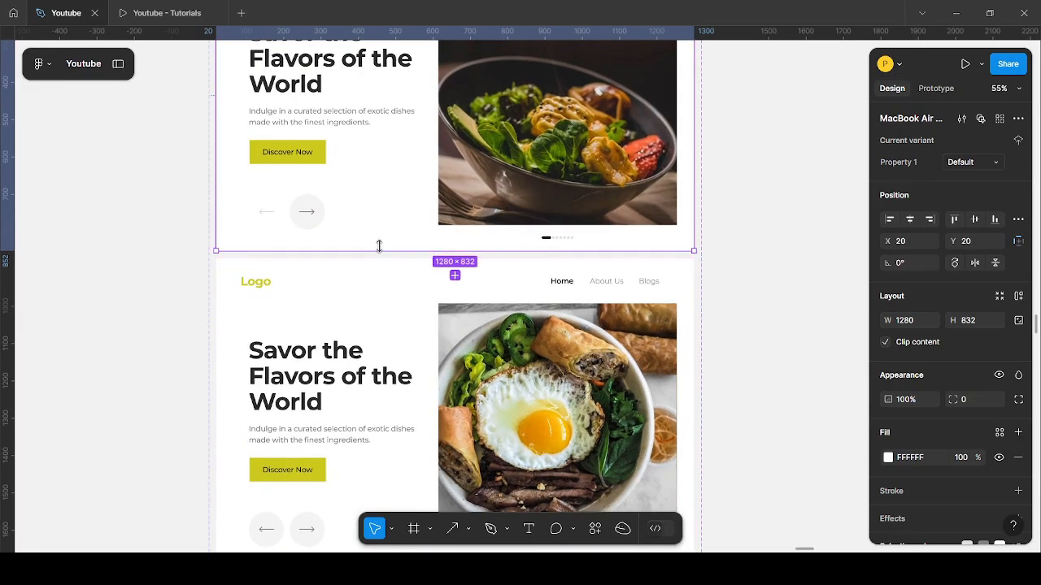
{"action": "scroll", "coordinate": [378, 246], "scroll_direction": "up", "scroll_amount": 1}
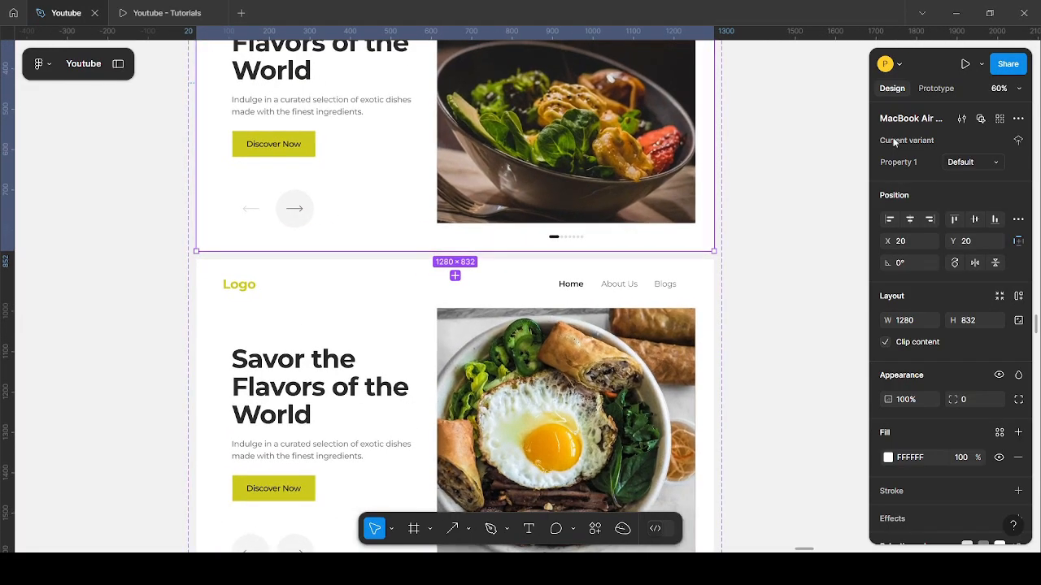
{"action": "left_click", "coordinate": [937, 89]}
{"action": "scroll", "coordinate": [483, 234], "scroll_direction": "up", "scroll_amount": 2}
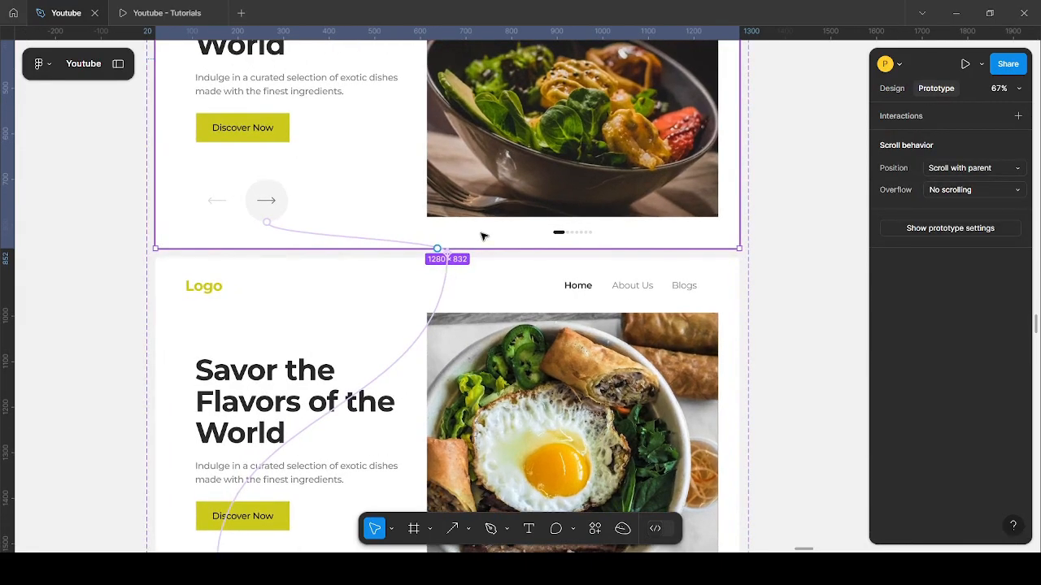
{"action": "scroll", "coordinate": [467, 260], "scroll_direction": "up", "scroll_amount": 5}
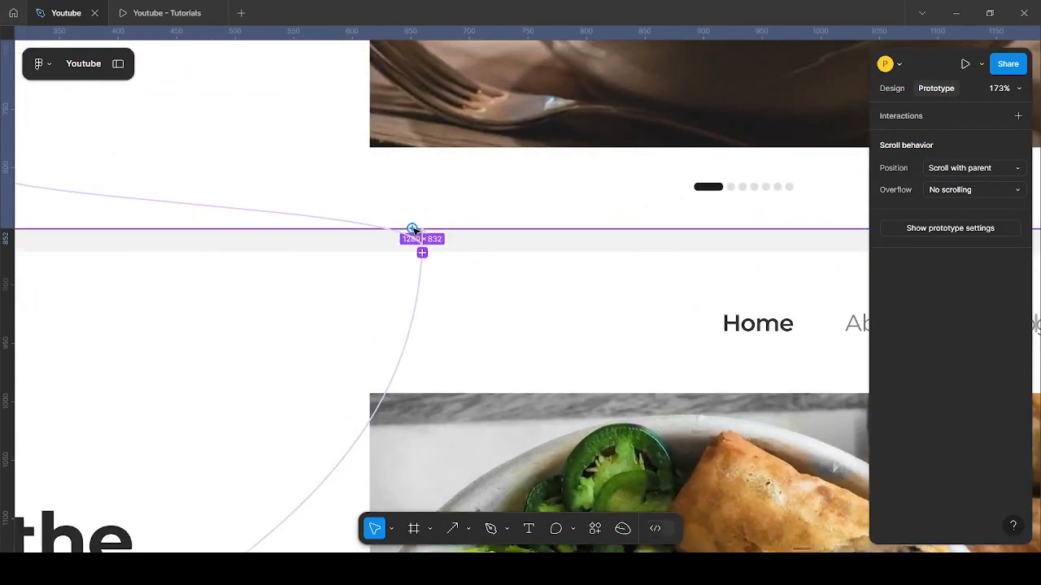
{"action": "scroll", "coordinate": [483, 215], "scroll_direction": "down", "scroll_amount": 6}
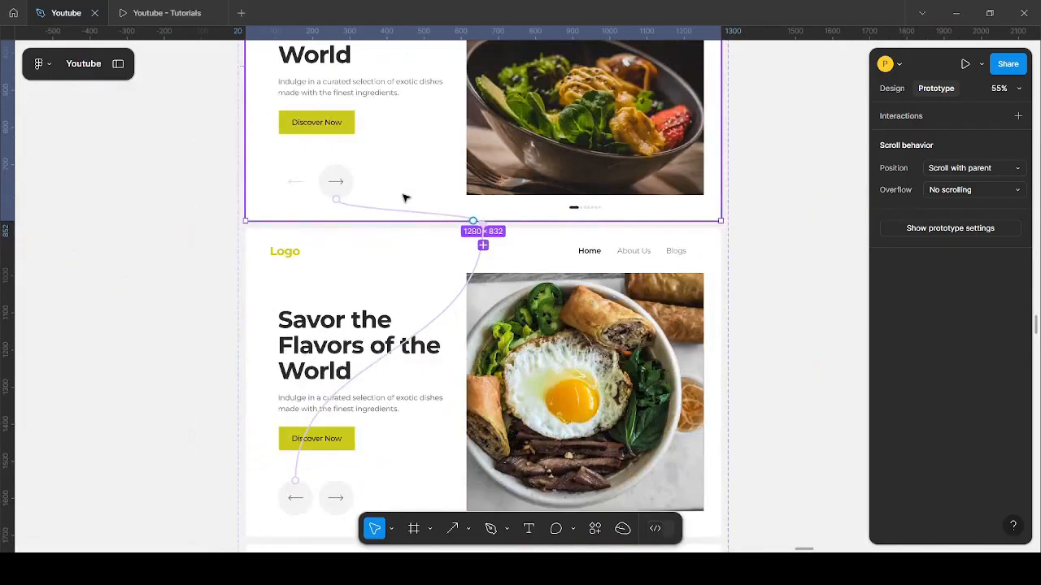
{"action": "scroll", "coordinate": [407, 187], "scroll_direction": "up", "scroll_amount": 1}
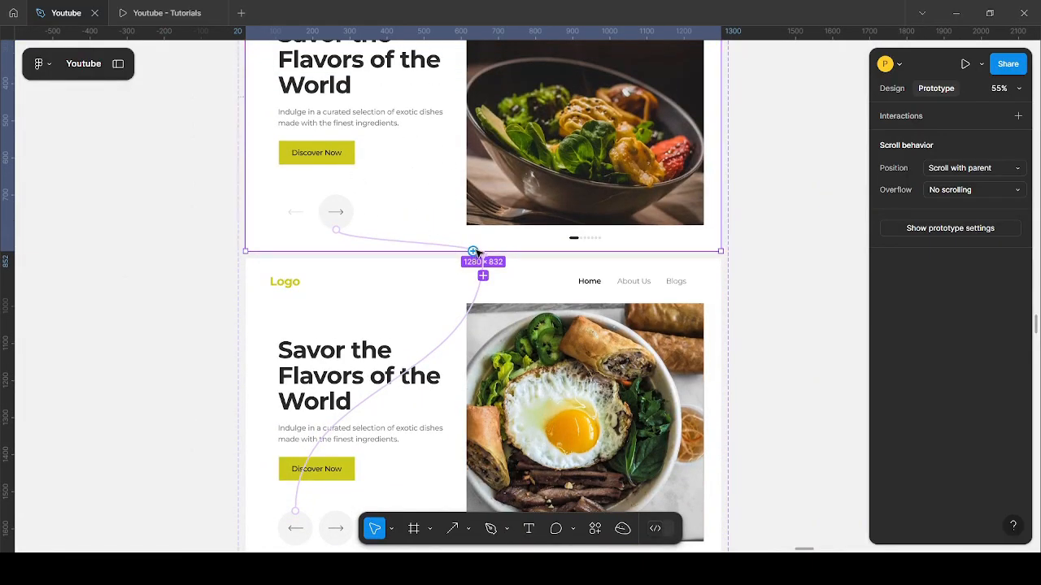
- Link the whole first variant to Variant2 with an After delay trigger of 800 ms and a Gentle Smart animate of 1000 ms
{"action": "left_click_drag", "start_coordinate": [477, 271], "coordinate": [480, 273]}
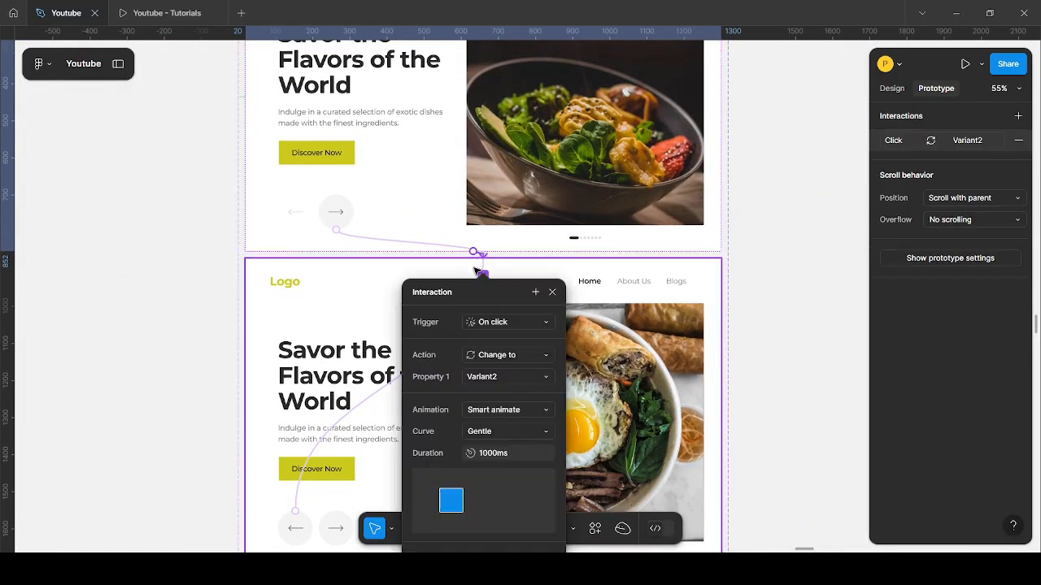
{"action": "left_click", "coordinate": [496, 324]}
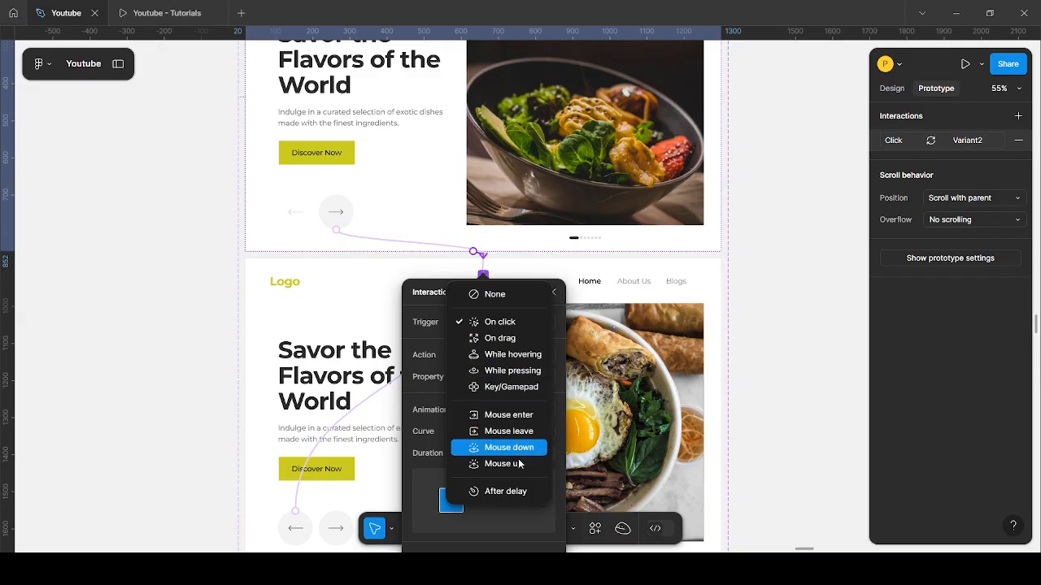
{"action": "left_click", "coordinate": [515, 491]}
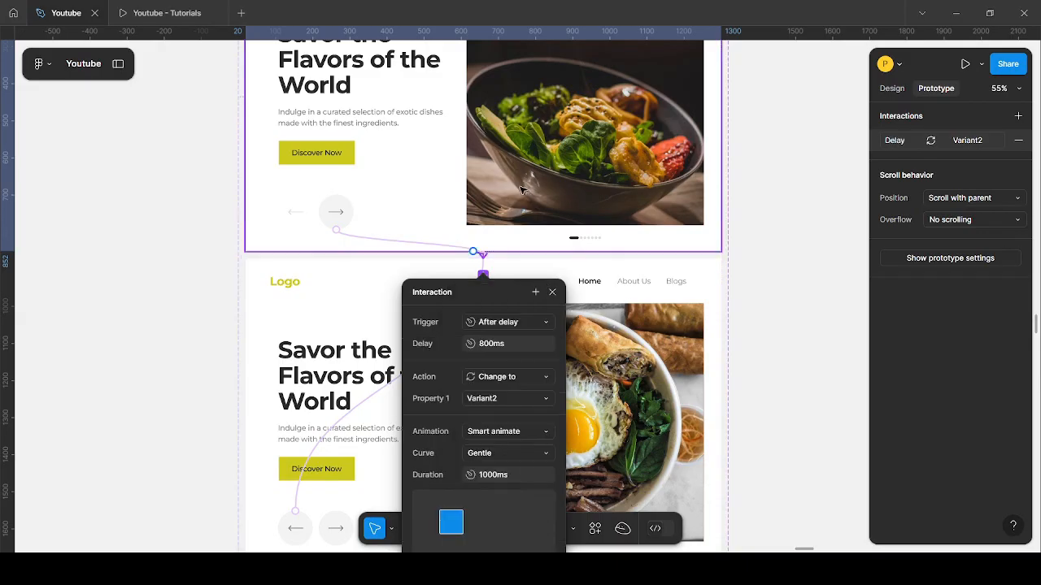
{"action": "scroll", "coordinate": [534, 225], "scroll_direction": "down", "scroll_amount": 5}
{"action": "left_click", "coordinate": [620, 256]}
- Check the After delay interaction running from the first variant to the second
{"action": "scroll", "coordinate": [569, 268], "scroll_direction": "down", "scroll_amount": 3}
{"action": "left_click", "coordinate": [496, 285]}
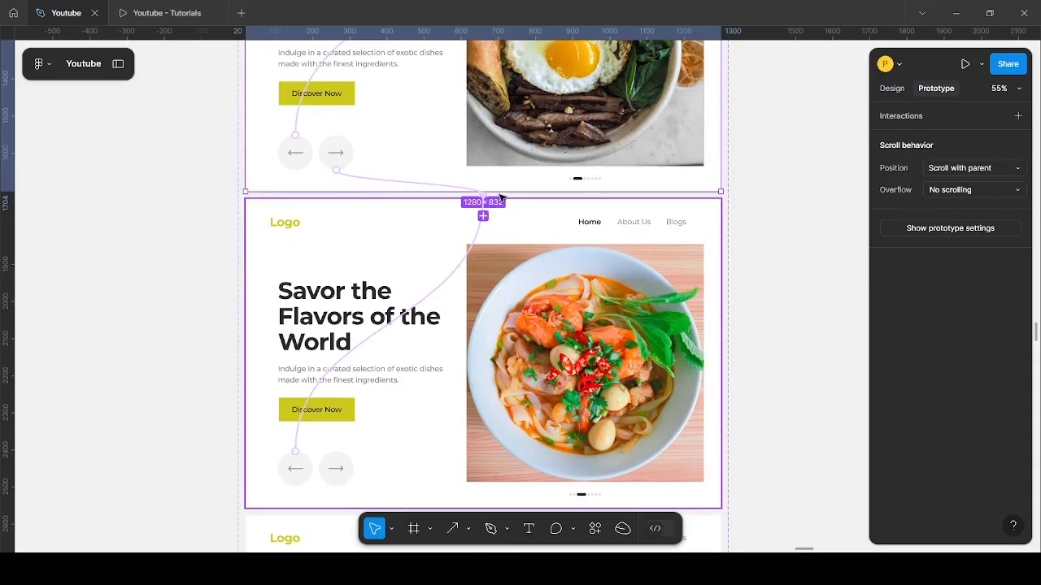
{"action": "scroll", "coordinate": [512, 179], "scroll_direction": "up", "scroll_amount": 5}
{"action": "scroll", "coordinate": [482, 122], "scroll_direction": "up", "scroll_amount": 5}
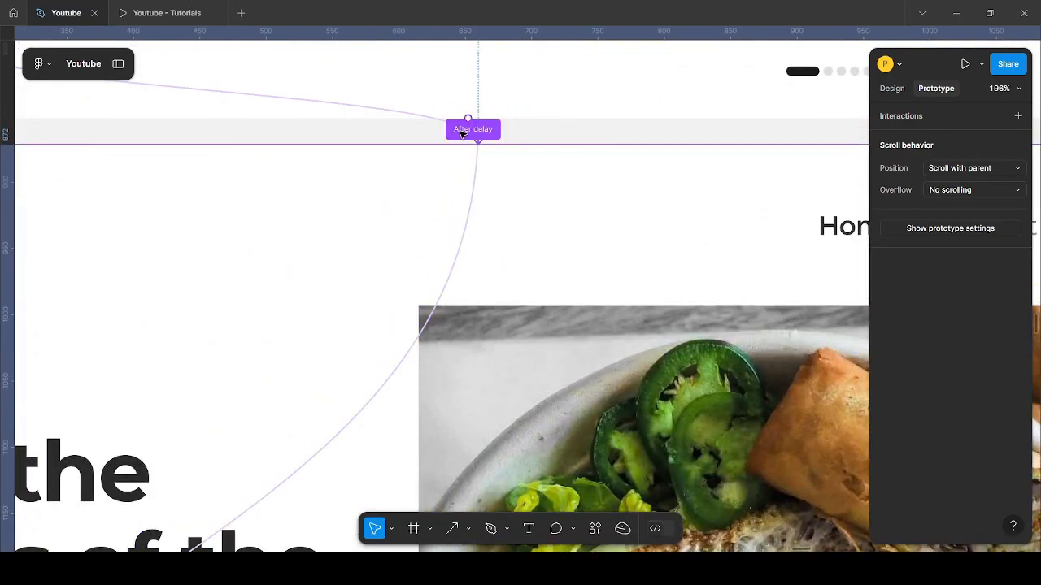
{"action": "left_click", "coordinate": [455, 132]}
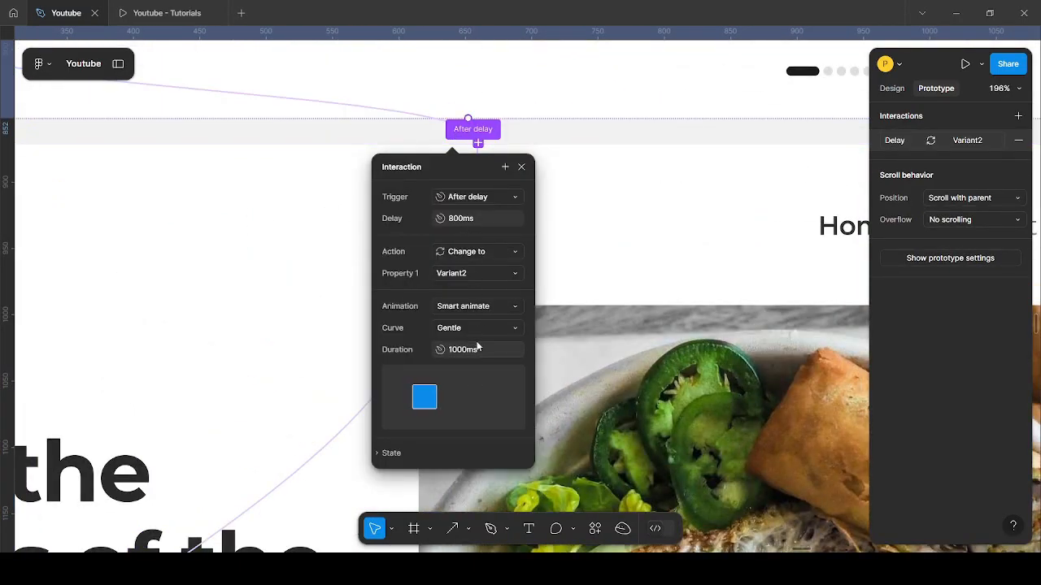
{"action": "scroll", "coordinate": [260, 203], "scroll_direction": "down", "scroll_amount": 4}
{"action": "left_click", "coordinate": [463, 223]}
- Link the whole second variant to Variant3 with an After delay trigger of 800 ms and Gentle Smart animate
{"action": "scroll", "coordinate": [532, 125], "scroll_direction": "down", "scroll_amount": 3}
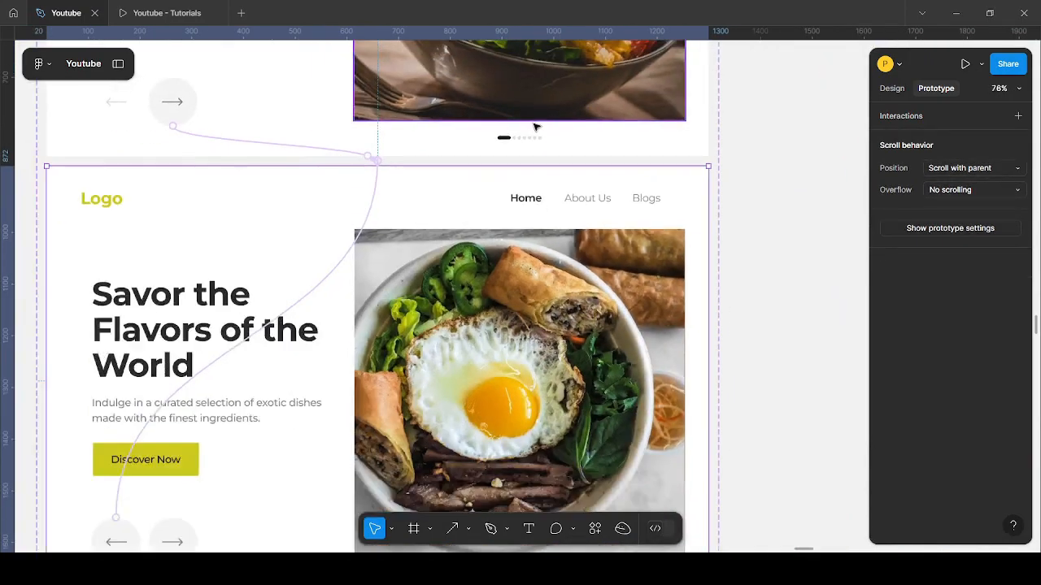
{"action": "scroll", "coordinate": [532, 130], "scroll_direction": "down", "scroll_amount": 2}
{"action": "scroll", "coordinate": [499, 405], "scroll_direction": "down", "scroll_amount": 2}
{"action": "scroll", "coordinate": [425, 298], "scroll_direction": "up", "scroll_amount": 5}
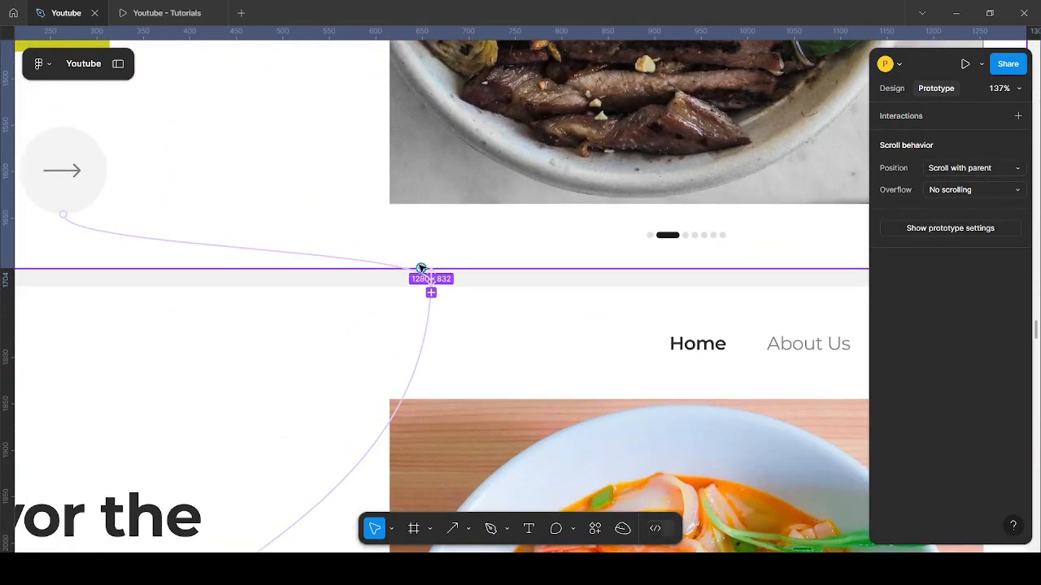
{"action": "left_click_drag", "start_coordinate": [422, 298], "coordinate": [424, 298]}
{"action": "scroll", "coordinate": [495, 256], "scroll_direction": "down", "scroll_amount": 3}
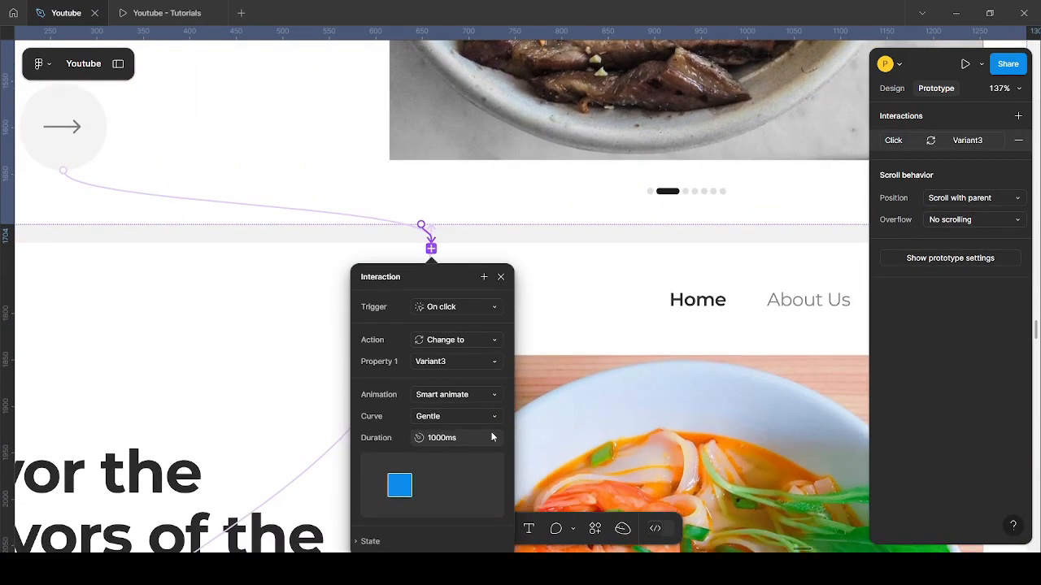
{"action": "scroll", "coordinate": [352, 124], "scroll_direction": "down", "scroll_amount": 2}
{"action": "left_click", "coordinate": [390, 244]}
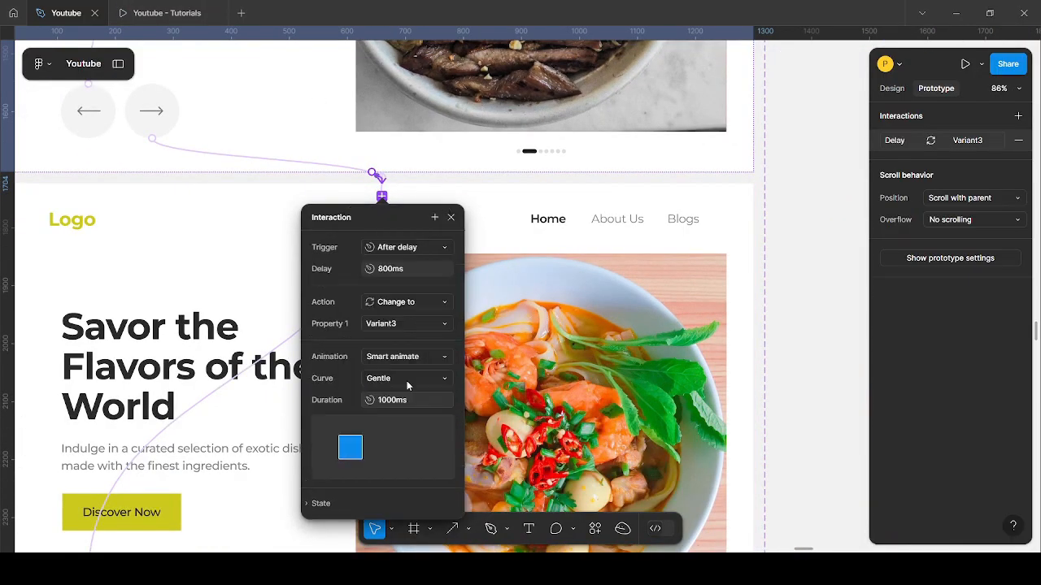
{"action": "left_click", "coordinate": [390, 416]}
{"action": "scroll", "coordinate": [767, 198], "scroll_direction": "down", "scroll_amount": 1}
{"action": "left_click", "coordinate": [690, 190]}
- Link the whole third (noodle soup) variant to Variant4 with an After delay trigger of 800 ms
{"action": "scroll", "coordinate": [650, 209], "scroll_direction": "down", "scroll_amount": 2}
{"action": "left_click", "coordinate": [521, 300]}
{"action": "scroll", "coordinate": [370, 390], "scroll_direction": "up", "scroll_amount": 5}
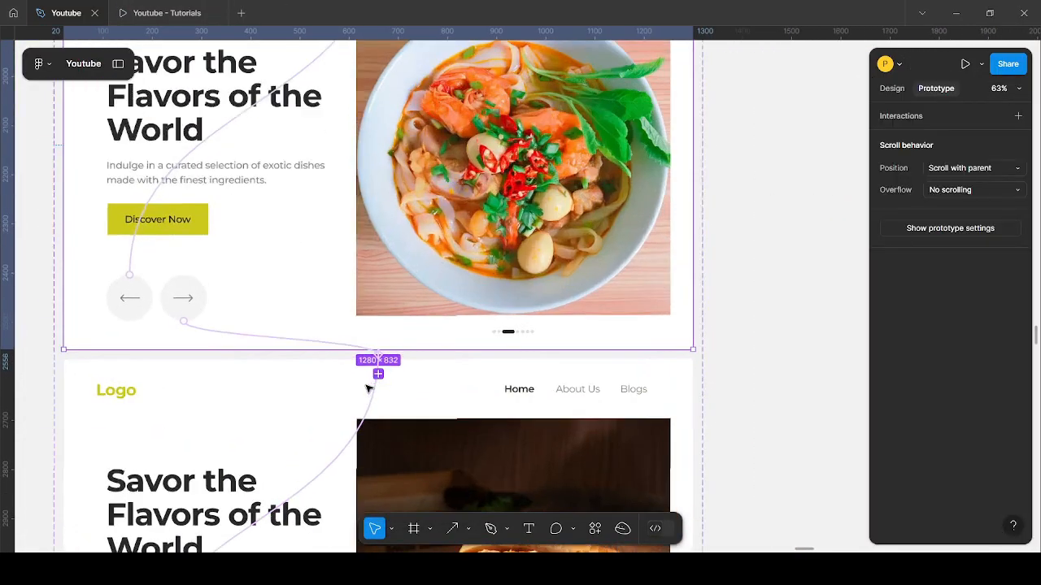
{"action": "scroll", "coordinate": [487, 225], "scroll_direction": "down", "scroll_amount": 2}
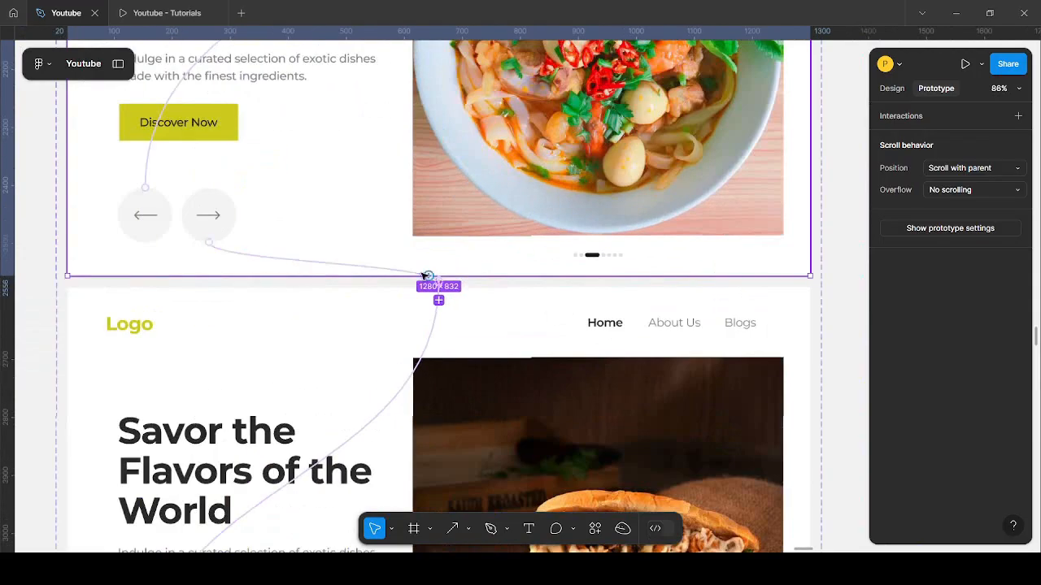
{"action": "left_click_drag", "start_coordinate": [429, 278], "coordinate": [429, 278]}
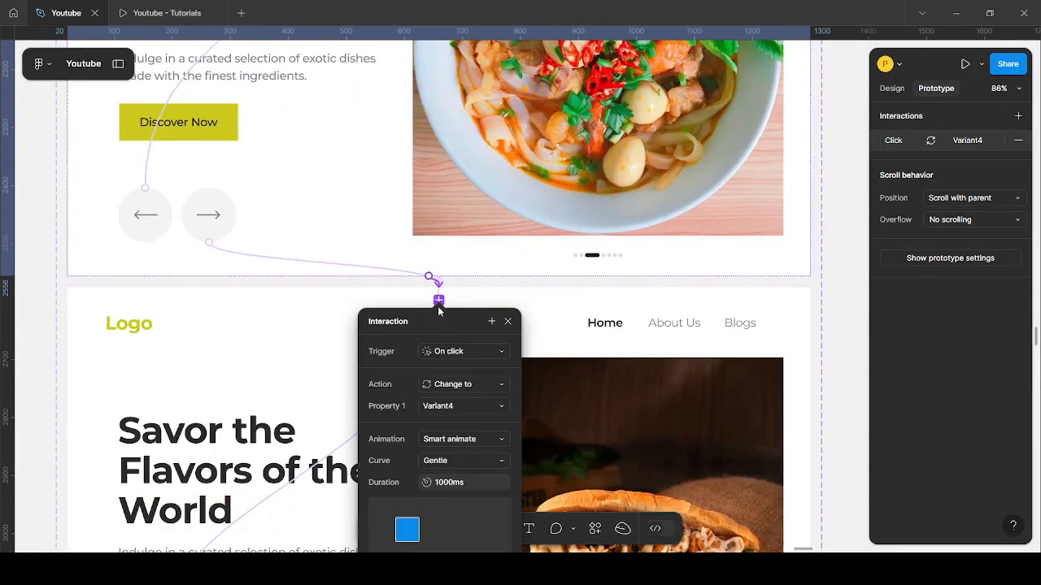
{"action": "left_click", "coordinate": [478, 352]}
{"action": "left_click", "coordinate": [462, 521]}
{"action": "scroll", "coordinate": [628, 453], "scroll_direction": "down", "scroll_amount": 4}
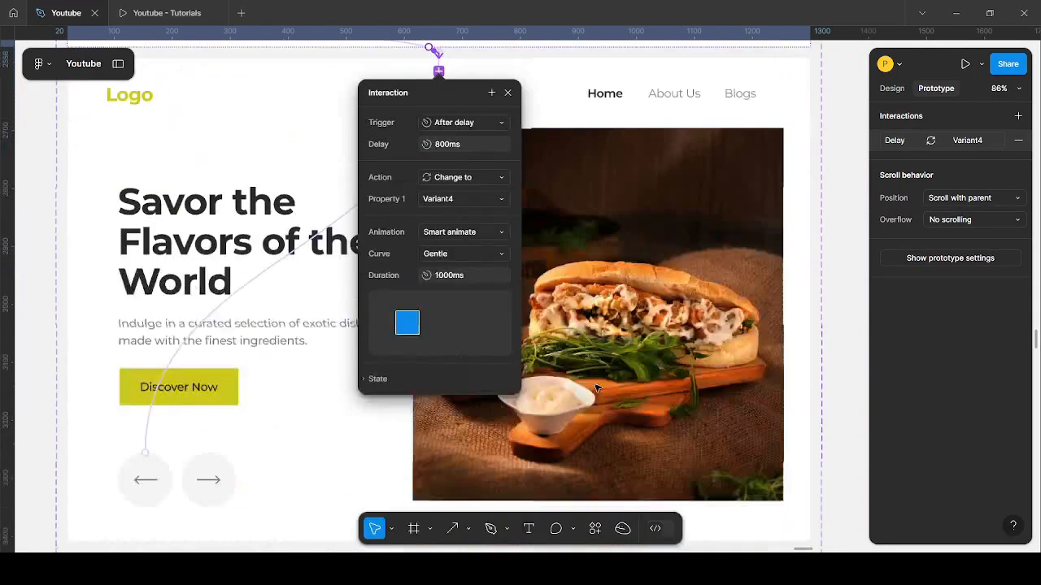
{"action": "left_click", "coordinate": [622, 347]}
- Link the whole fourth (sandwich) variant to the fifth variant with an After delay trigger
{"action": "scroll", "coordinate": [495, 415], "scroll_direction": "down", "scroll_amount": 3}
{"action": "scroll", "coordinate": [495, 419], "scroll_direction": "up", "scroll_amount": 3}
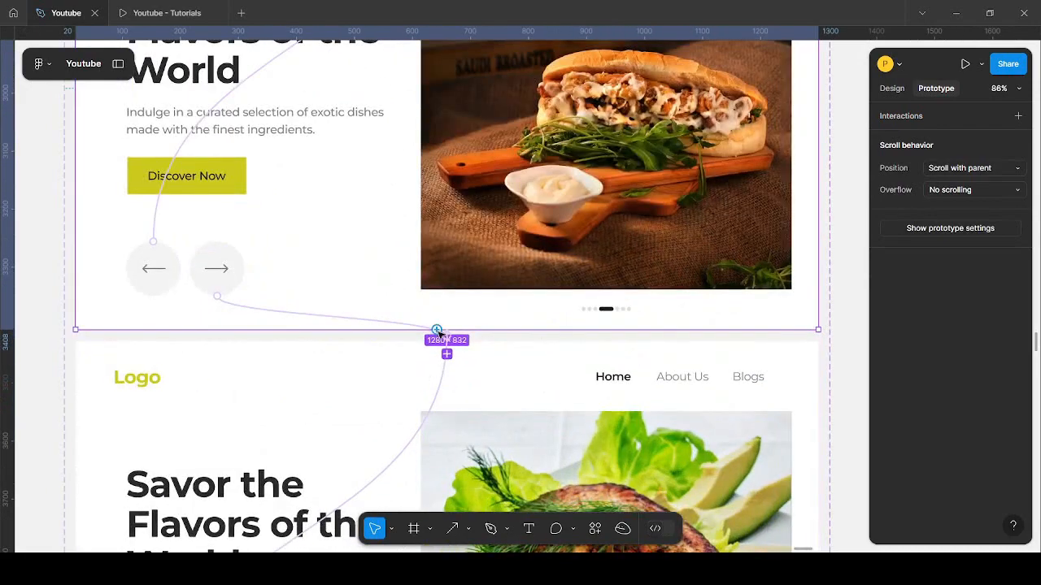
{"action": "left_click_drag", "start_coordinate": [437, 330], "coordinate": [581, 355]}
{"action": "scroll", "coordinate": [582, 359], "scroll_direction": "down", "scroll_amount": 3}
{"action": "left_click", "coordinate": [488, 174]}
{"action": "left_click", "coordinate": [465, 341]}
{"action": "scroll", "coordinate": [427, 309], "scroll_direction": "down", "scroll_amount": 3}
- Link the whole fifth (grilled meat and tomatoes) variant to the sixth variant with an After delay trigger
{"action": "left_click", "coordinate": [427, 309]}
{"action": "scroll", "coordinate": [427, 309], "scroll_direction": "down", "scroll_amount": 1}
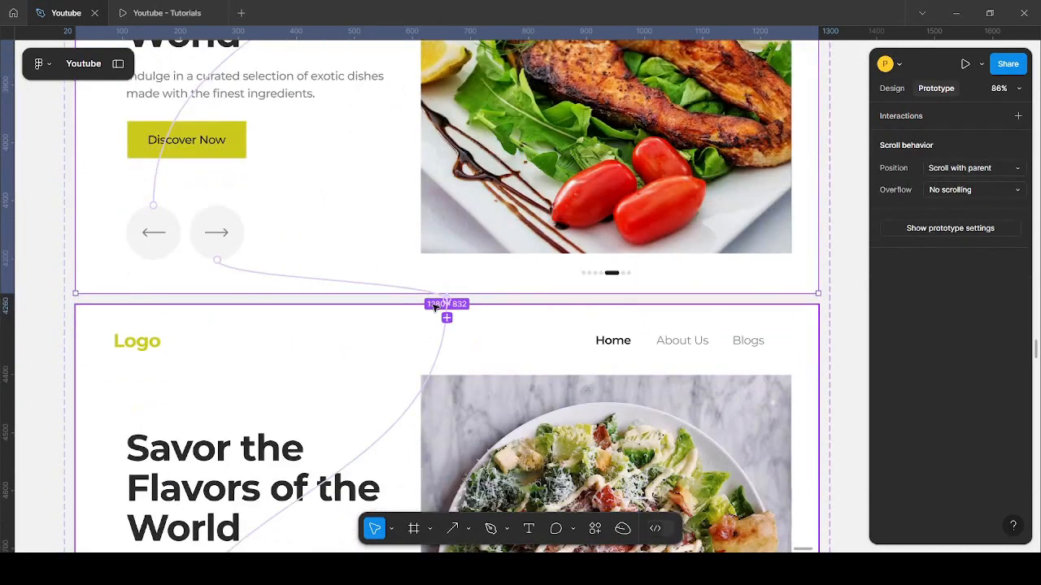
{"action": "left_click_drag", "start_coordinate": [439, 296], "coordinate": [437, 295]}
{"action": "left_click", "coordinate": [456, 369]}
{"action": "left_click", "coordinate": [490, 533]}
{"action": "scroll", "coordinate": [566, 392], "scroll_direction": "down", "scroll_amount": 3}
- Link the whole sixth (salad plate) variant to Variant7 with an After delay trigger of 800 ms and Gentle Smart animate
{"action": "left_click", "coordinate": [567, 393]}
{"action": "scroll", "coordinate": [408, 228], "scroll_direction": "down", "scroll_amount": 3}
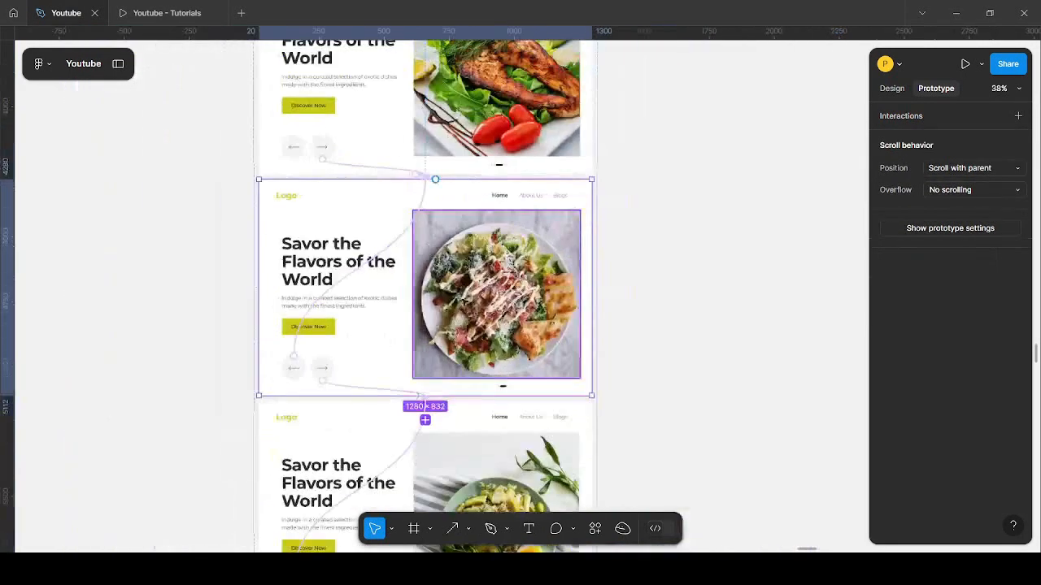
{"action": "left_click_drag", "start_coordinate": [415, 396], "coordinate": [427, 445]}
{"action": "scroll", "coordinate": [499, 387], "scroll_direction": "down", "scroll_amount": 3}
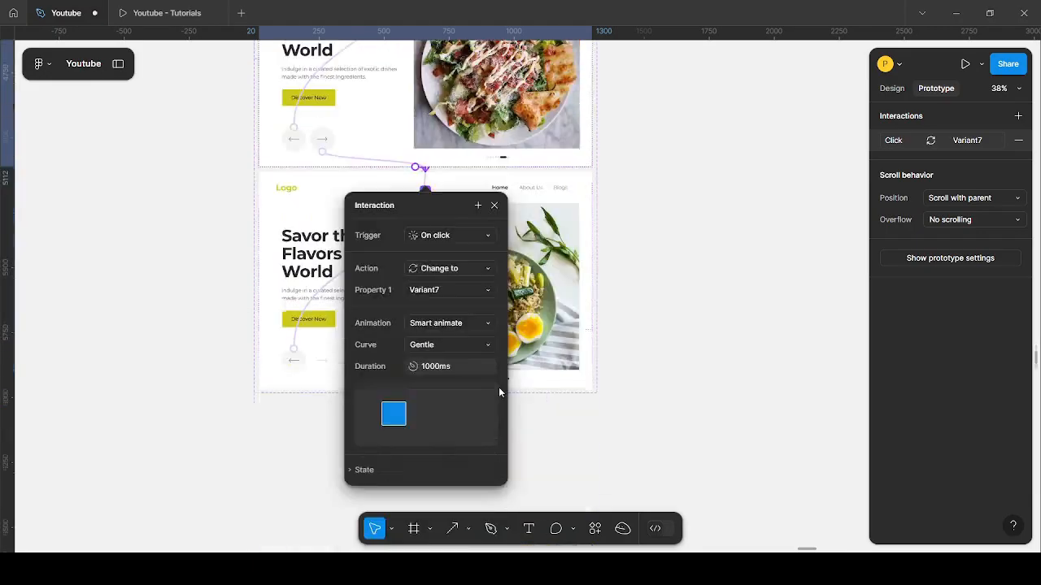
{"action": "left_click", "coordinate": [448, 235]}
{"action": "left_click", "coordinate": [453, 404]}
{"action": "scroll", "coordinate": [541, 344], "scroll_direction": "down", "scroll_amount": 2}
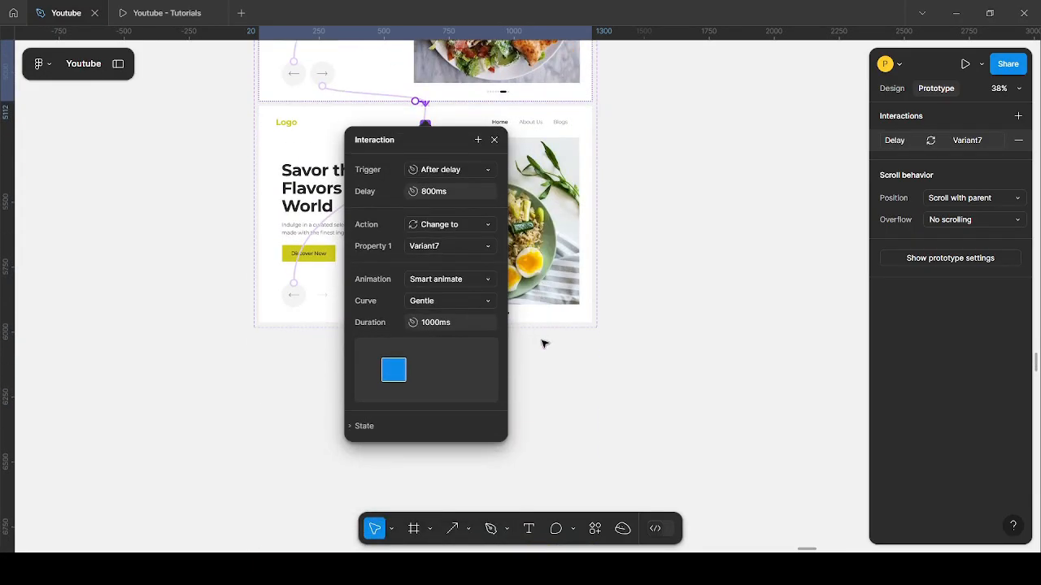
{"action": "left_click", "coordinate": [544, 325]}
- Link the whole seventh variant back to the Default variant with an After delay trigger of 800 ms to loop the carousel
{"action": "left_click", "coordinate": [399, 302]}
{"action": "scroll", "coordinate": [439, 293], "scroll_direction": "down", "scroll_amount": 5}
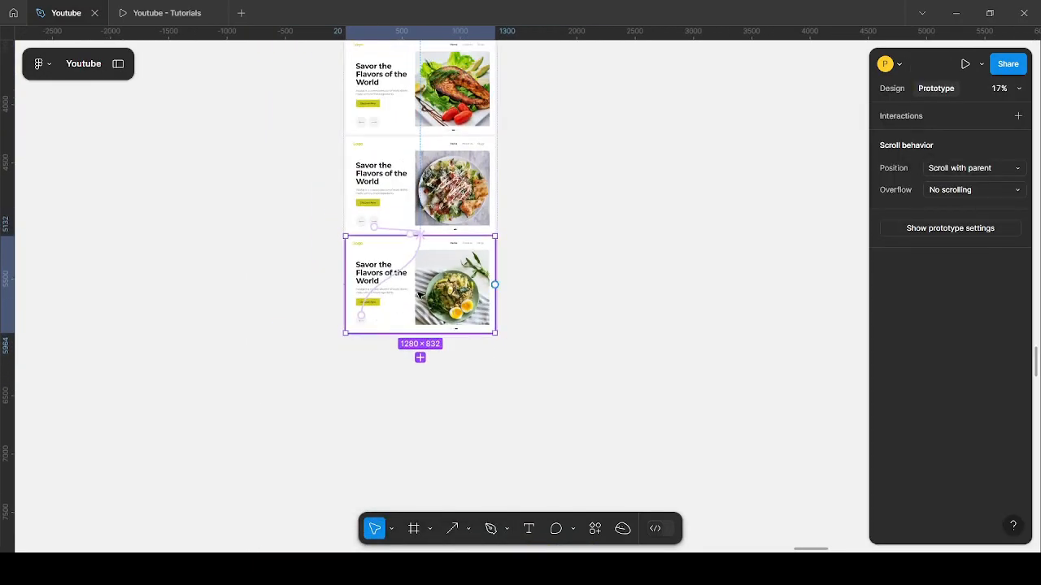
{"action": "scroll", "coordinate": [426, 285], "scroll_direction": "up", "scroll_amount": 4}
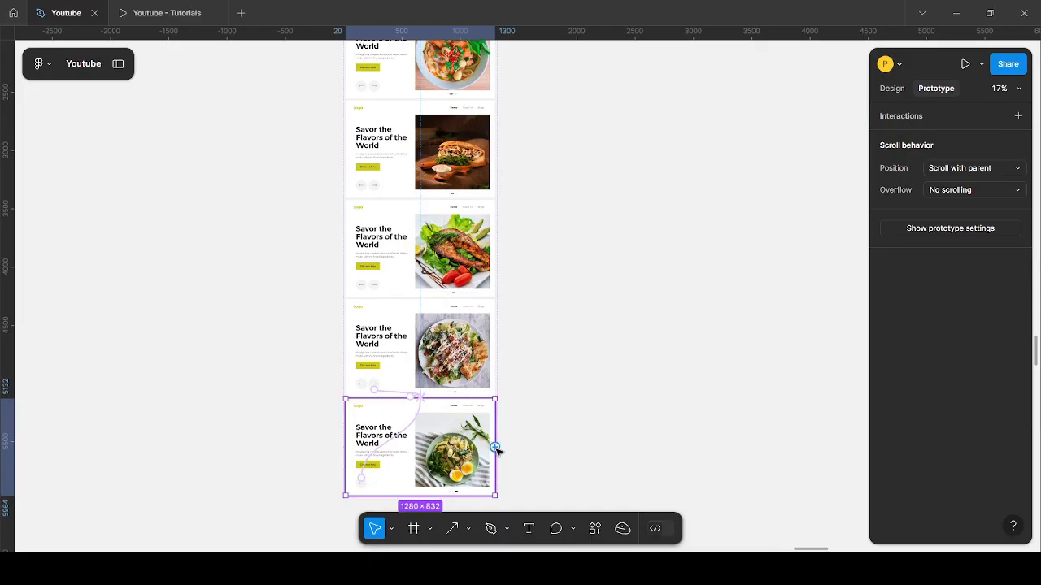
{"action": "left_click_drag", "start_coordinate": [613, 268], "coordinate": [427, 213]}
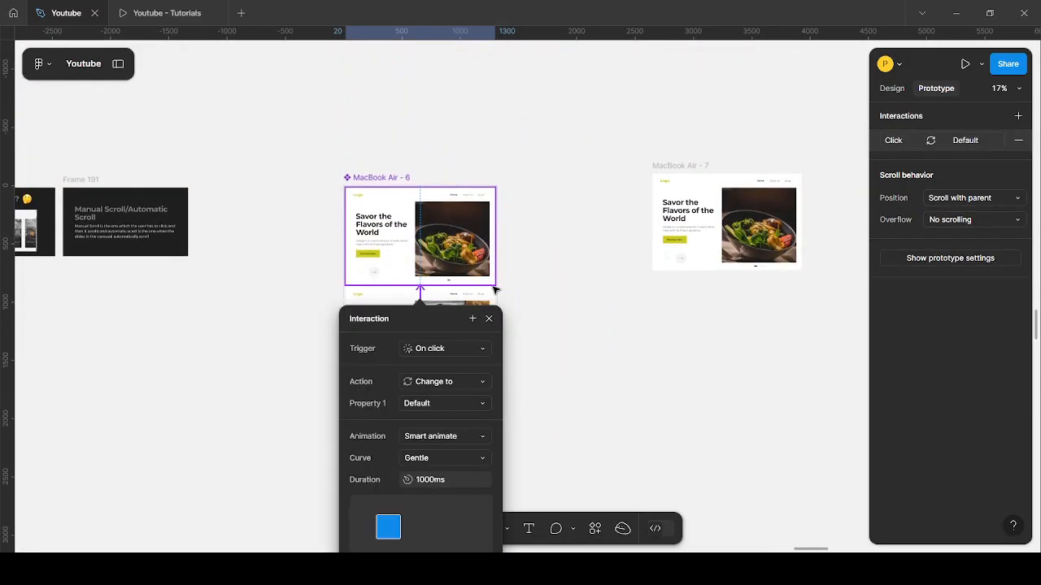
{"action": "left_click", "coordinate": [453, 348]}
{"action": "left_click", "coordinate": [436, 519]}
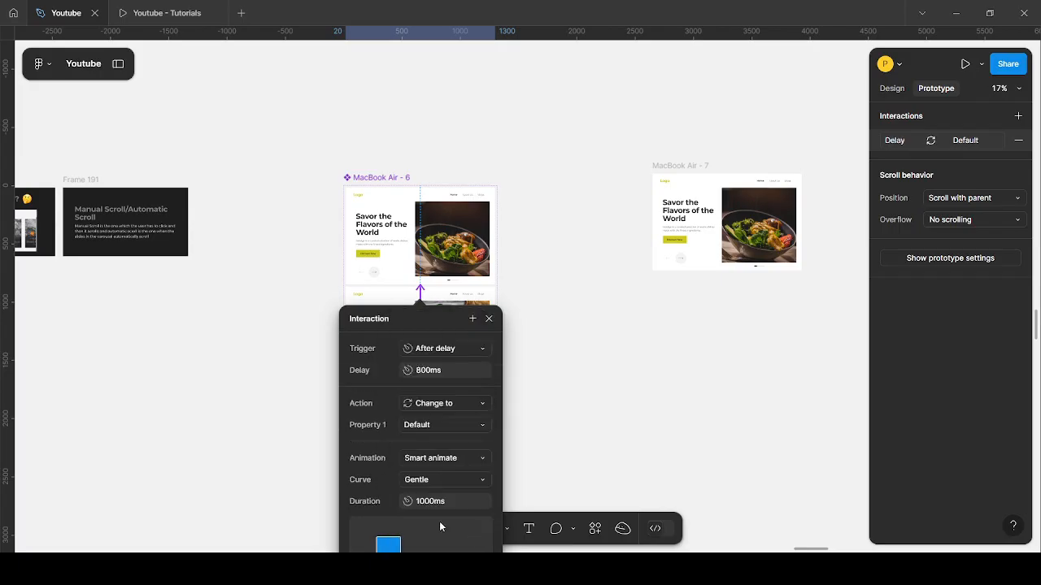
{"action": "left_click", "coordinate": [627, 444]}
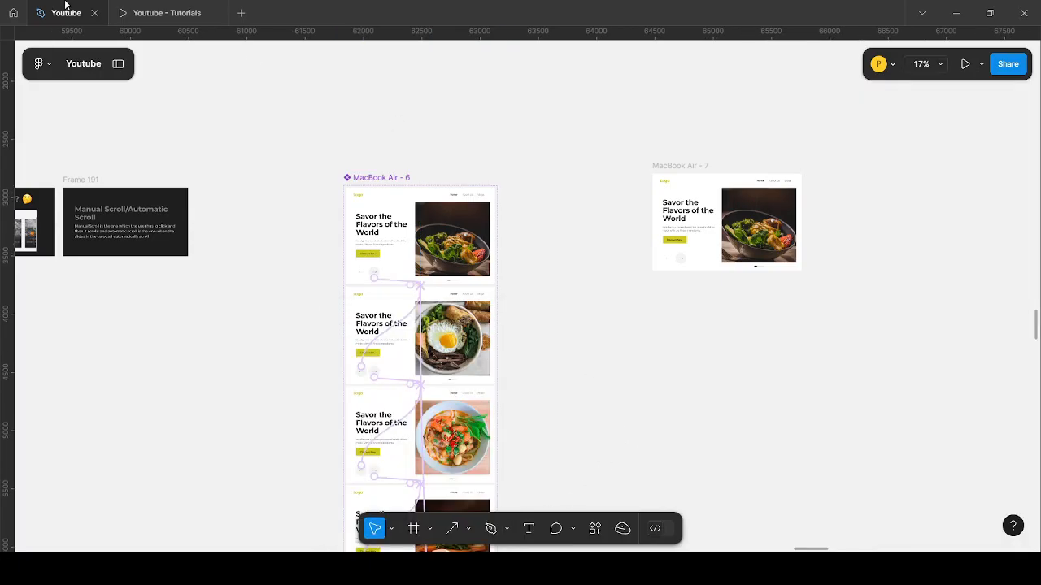
- Close the old prototype preview, present the MacBook Air - 7 frame in a new one with the flows list hidden, and watch the carousel
{"action": "left_click", "coordinate": [214, 13]}
{"action": "left_click", "coordinate": [689, 165]}
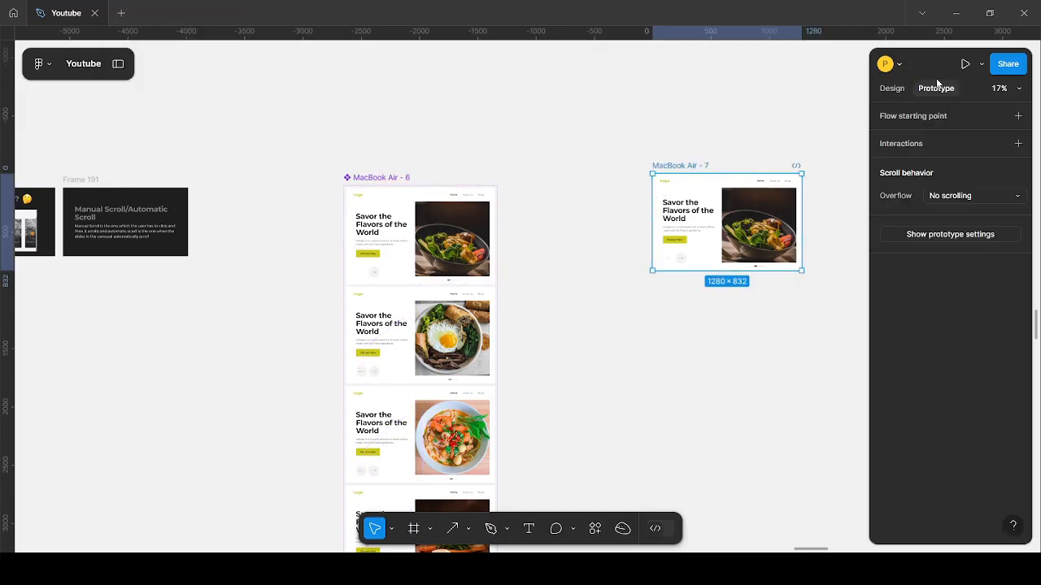
{"action": "left_click", "coordinate": [964, 64]}
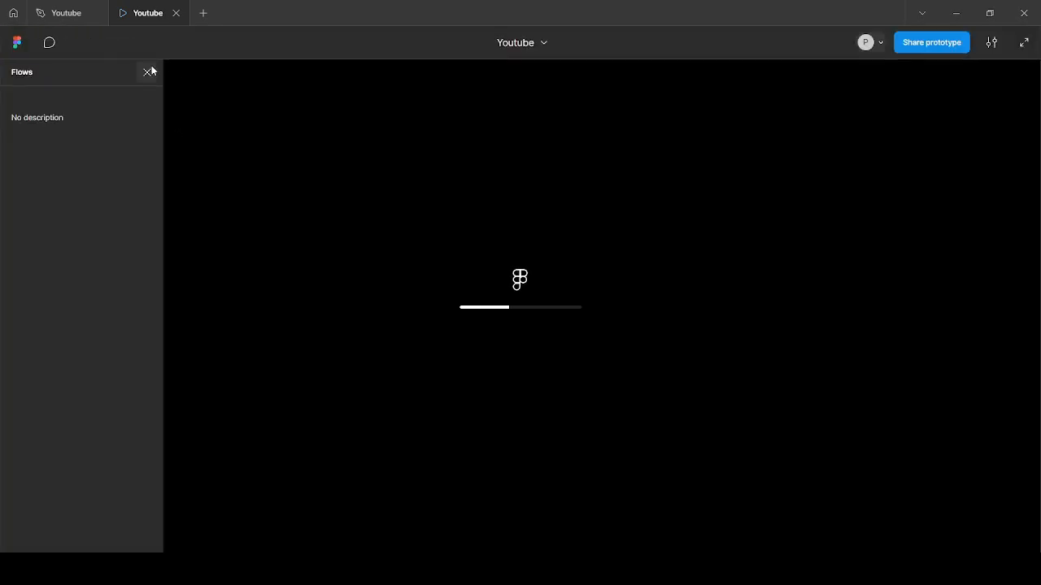
{"action": "left_click", "coordinate": [148, 71]}
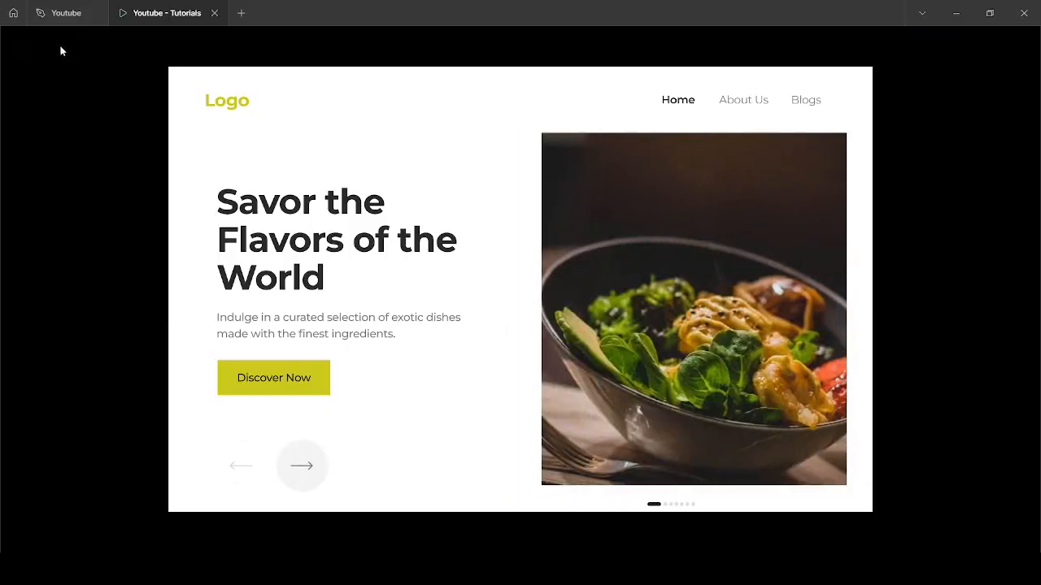
- Return to the design file and view the intro frames, the carousel component and the MacBook Air - 7 frame together
{"action": "left_click", "coordinate": [66, 13]}
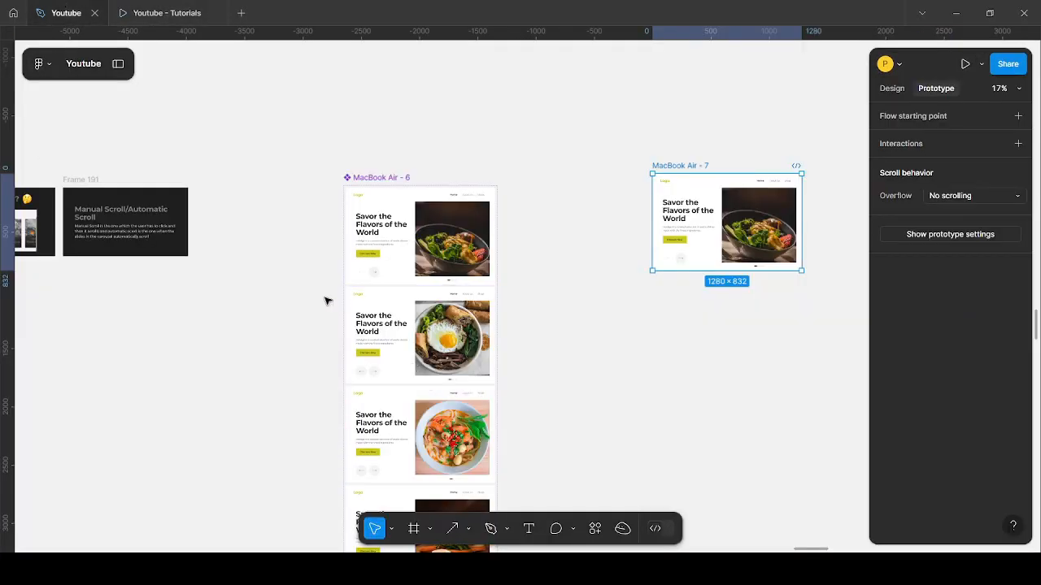
{"action": "scroll", "coordinate": [458, 193], "scroll_direction": "down", "scroll_amount": 3, "text": "ctrl"}
{"action": "scroll", "coordinate": [482, 211], "scroll_direction": "left", "scroll_amount": 2}
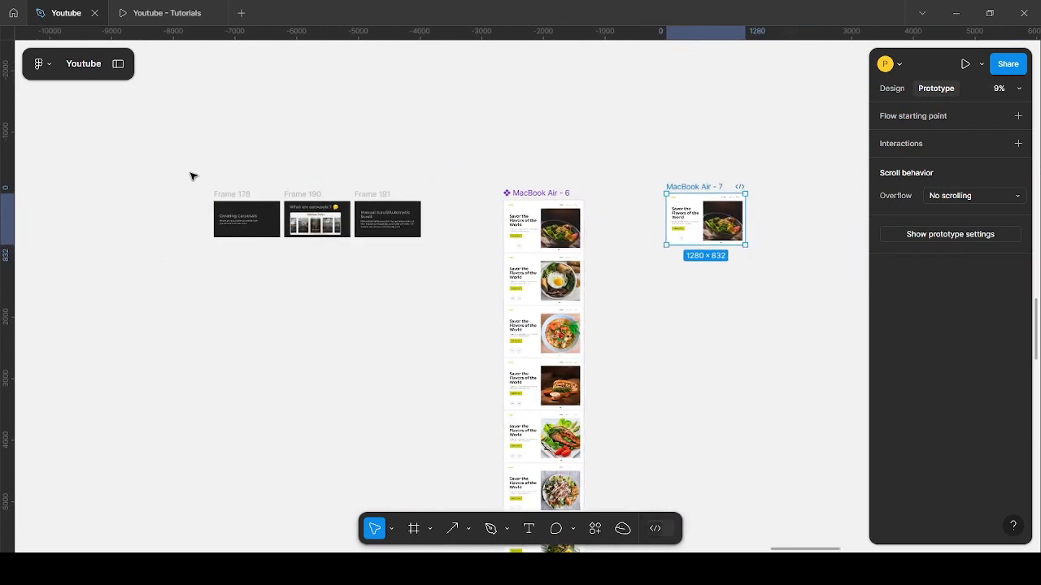